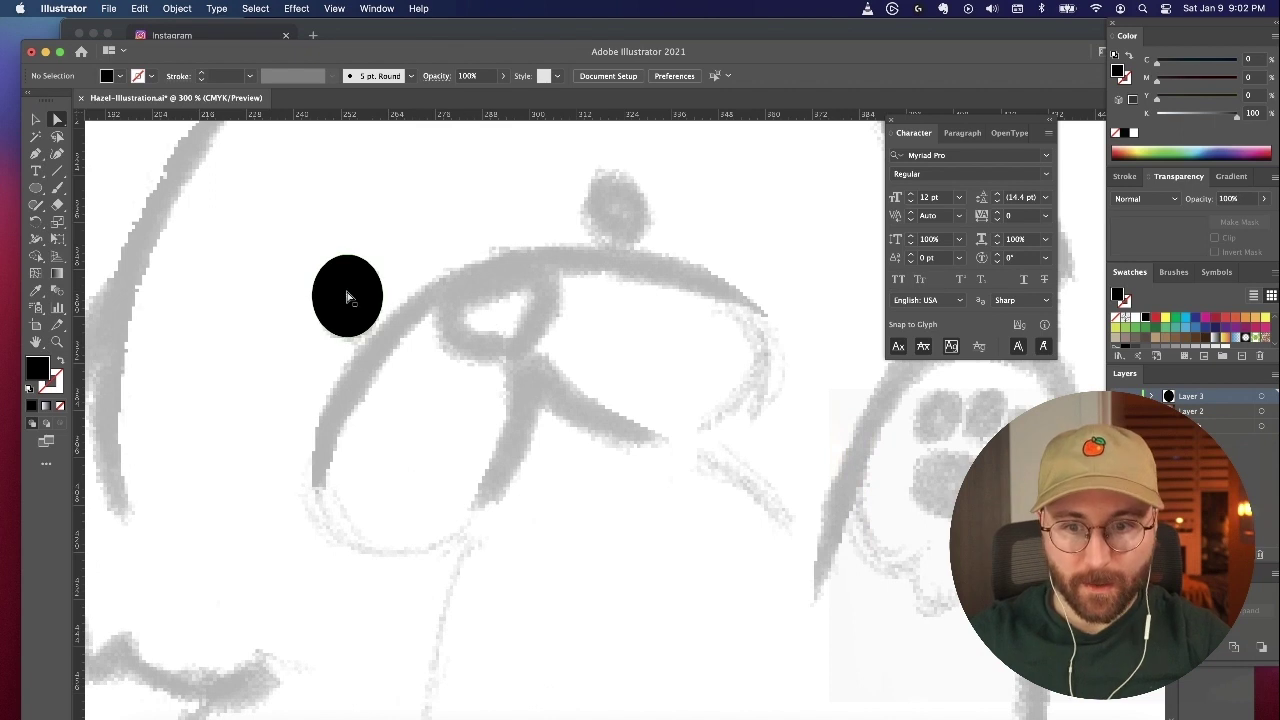
pyautogui.click(347, 297)
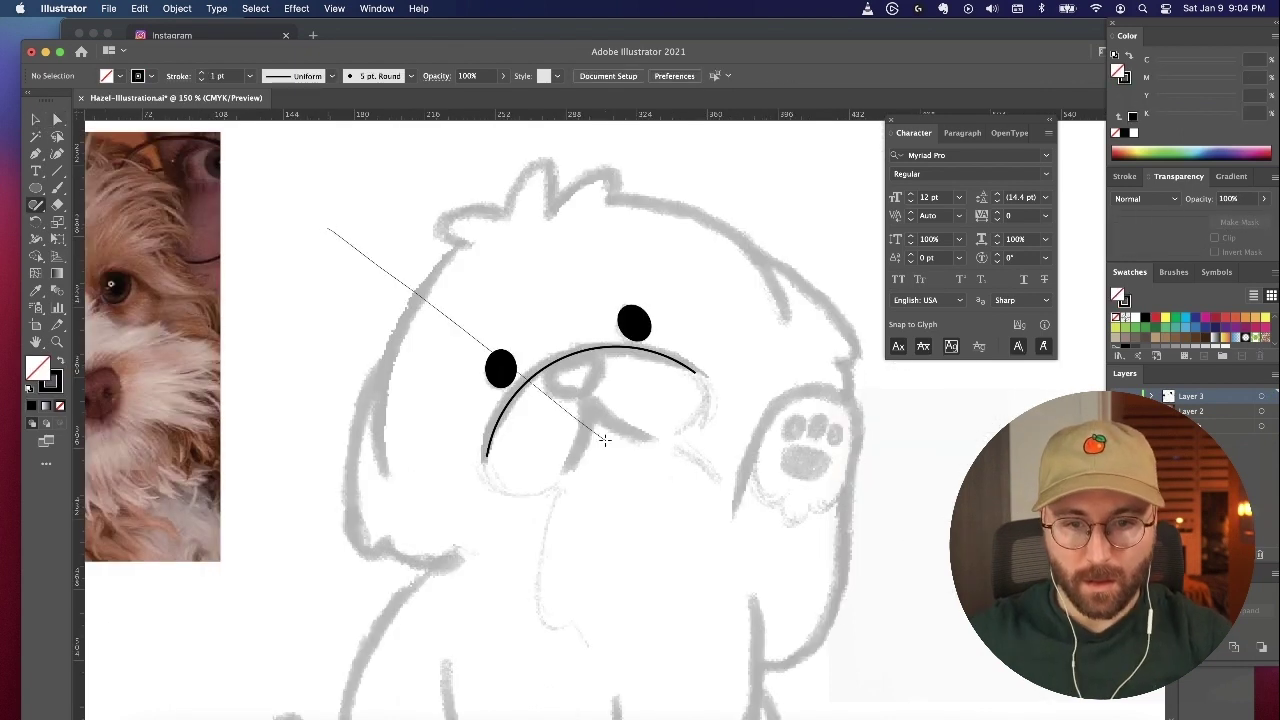
pyautogui.moveTo(605, 440); pyautogui.dragTo(629, 456)
pyautogui.press('super+z')
# Step: Draw a large unfilled ellipse over the dog's head sketch and rotate it to follow the outline
pyautogui.click(36, 190)
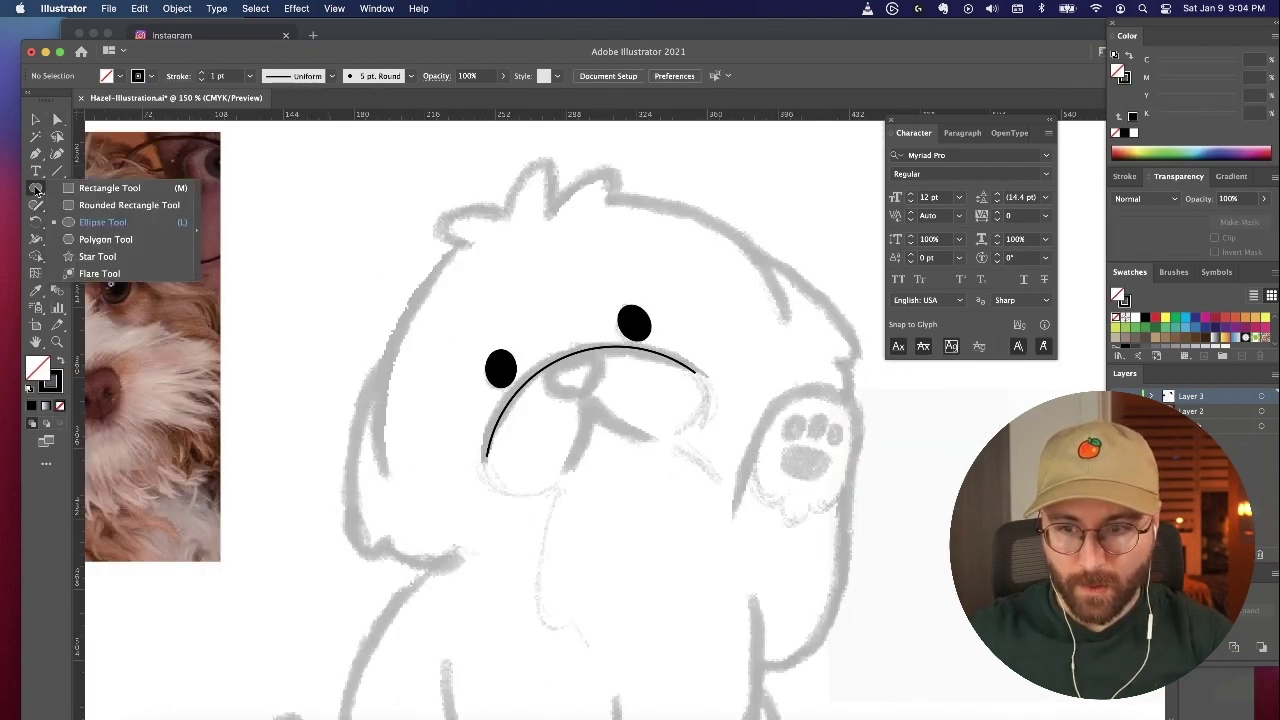
pyautogui.moveTo(321, 206); pyautogui.dragTo(795, 540)
pyautogui.click(38, 120)
pyautogui.moveTo(455, 235); pyautogui.dragTo(513, 228)
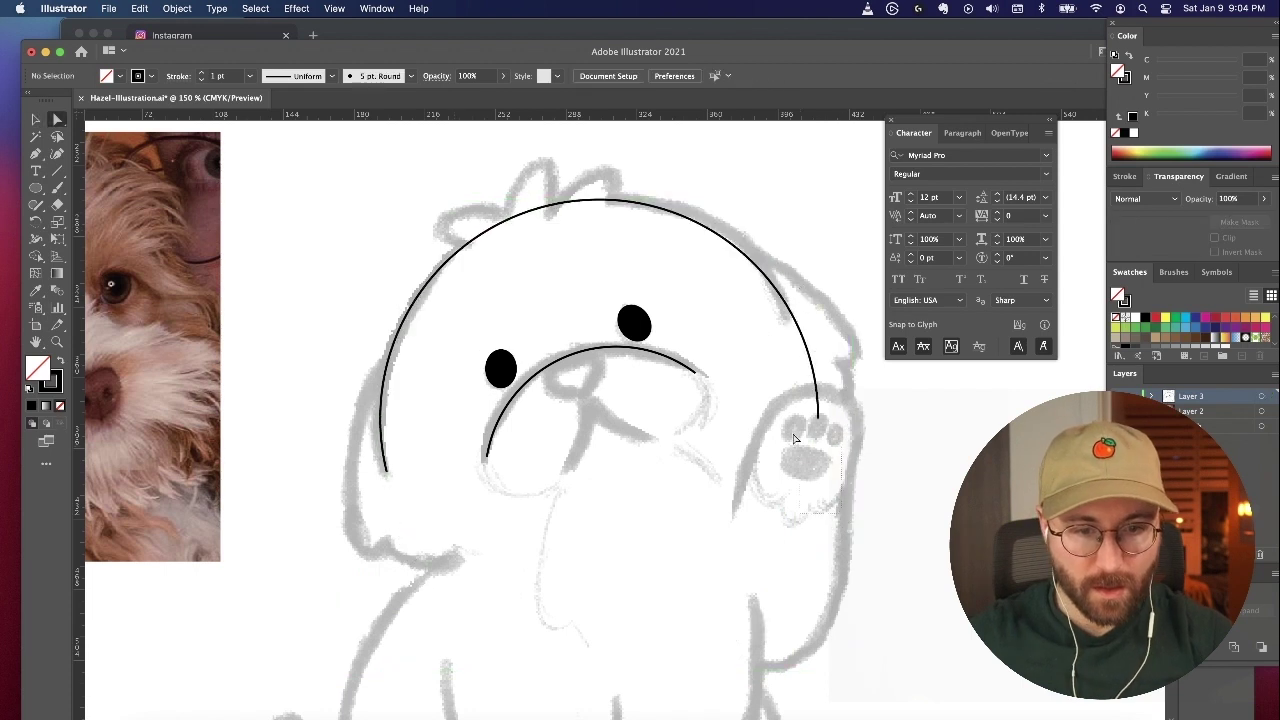
# Step: Delete the ellipse's surplus segment beside the raised paw so the head arc ends at the right ear
pyautogui.click(780, 400)
pyautogui.press('Delete')
pyautogui.click(794, 441)
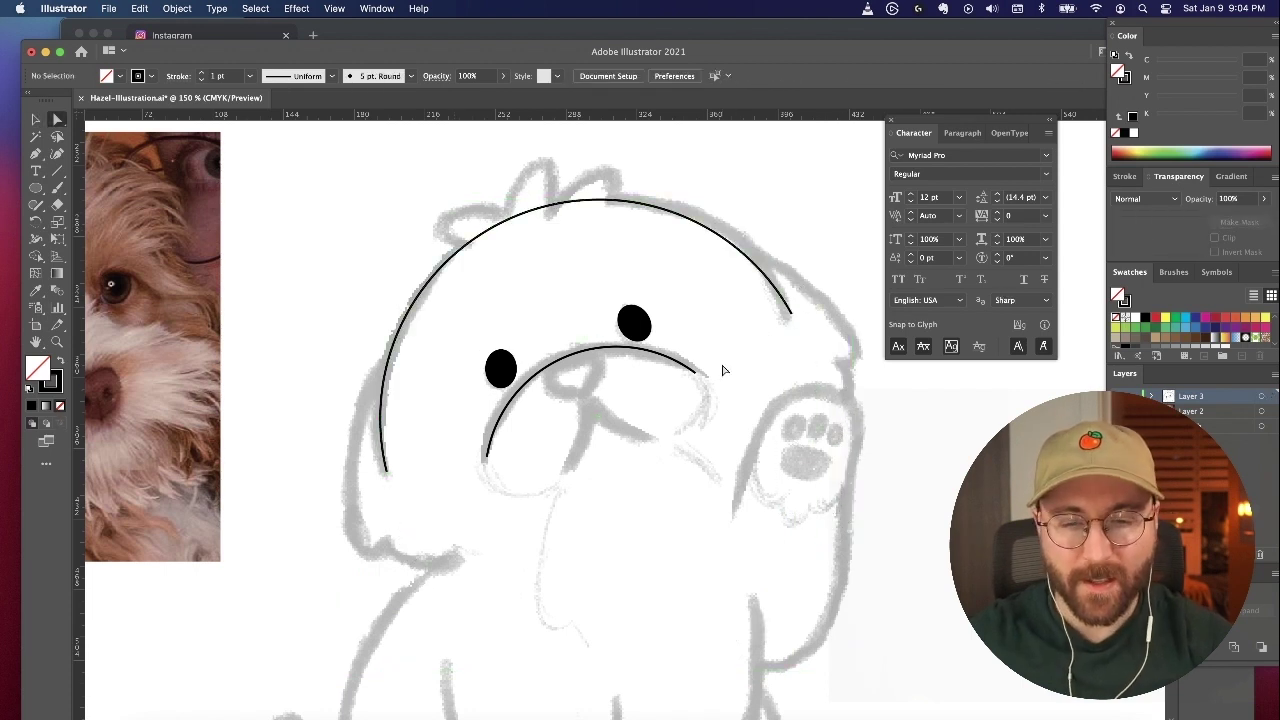
# Step: Select all the linework together with the sketch and rotate them until the dog's face sits level
pyautogui.press('p')
pyautogui.scroll(-2, 417, 528)
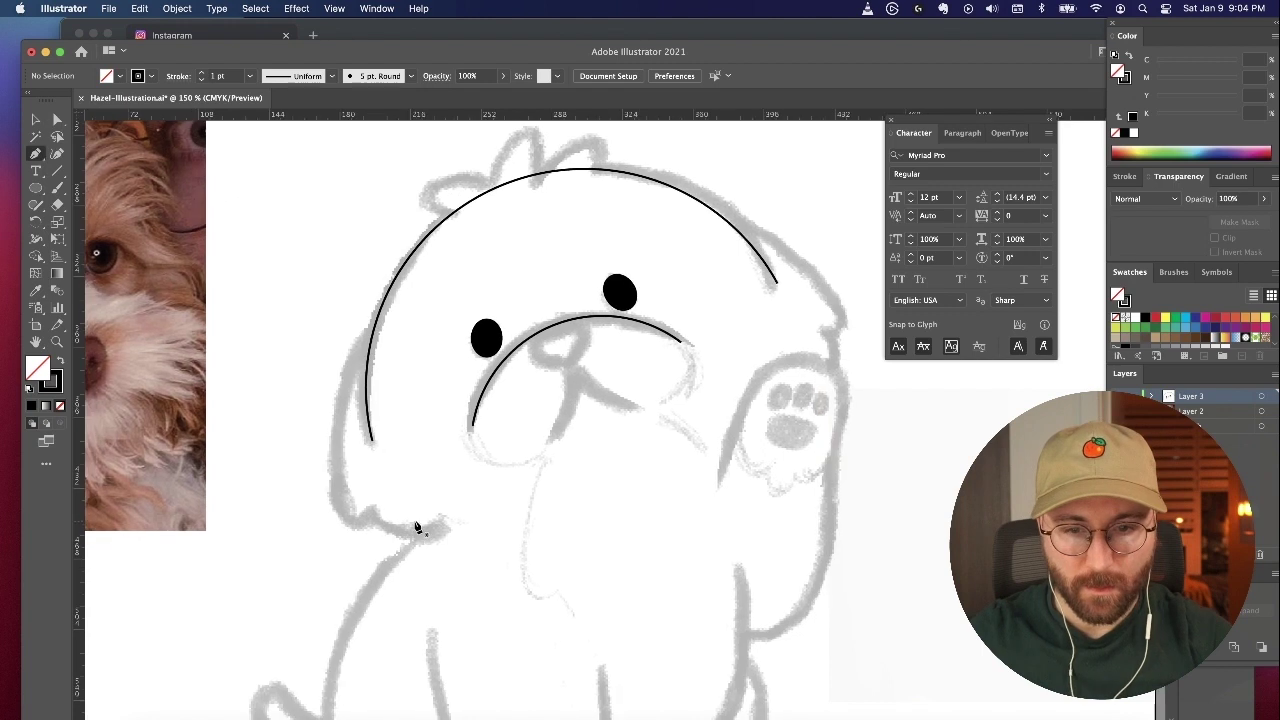
pyautogui.press('super+minus')
pyautogui.press('super+minus')
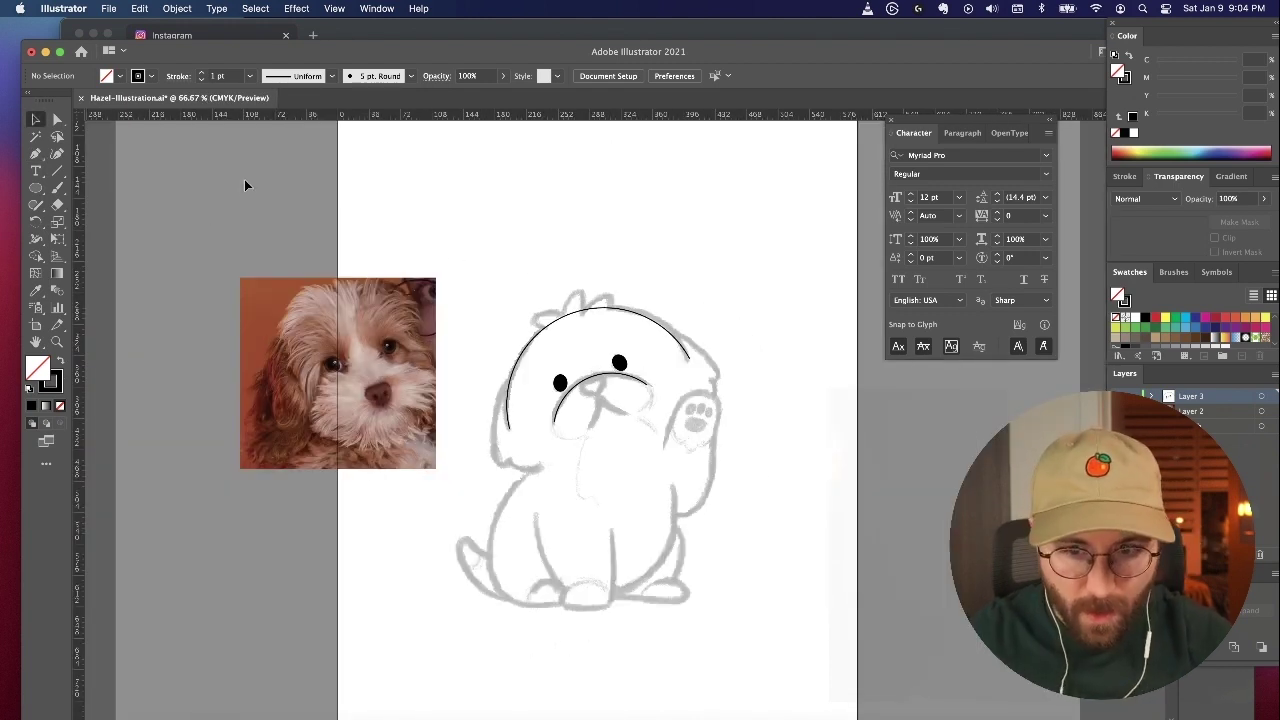
pyautogui.scroll(-2, 681, 521)
pyautogui.press('super+a')
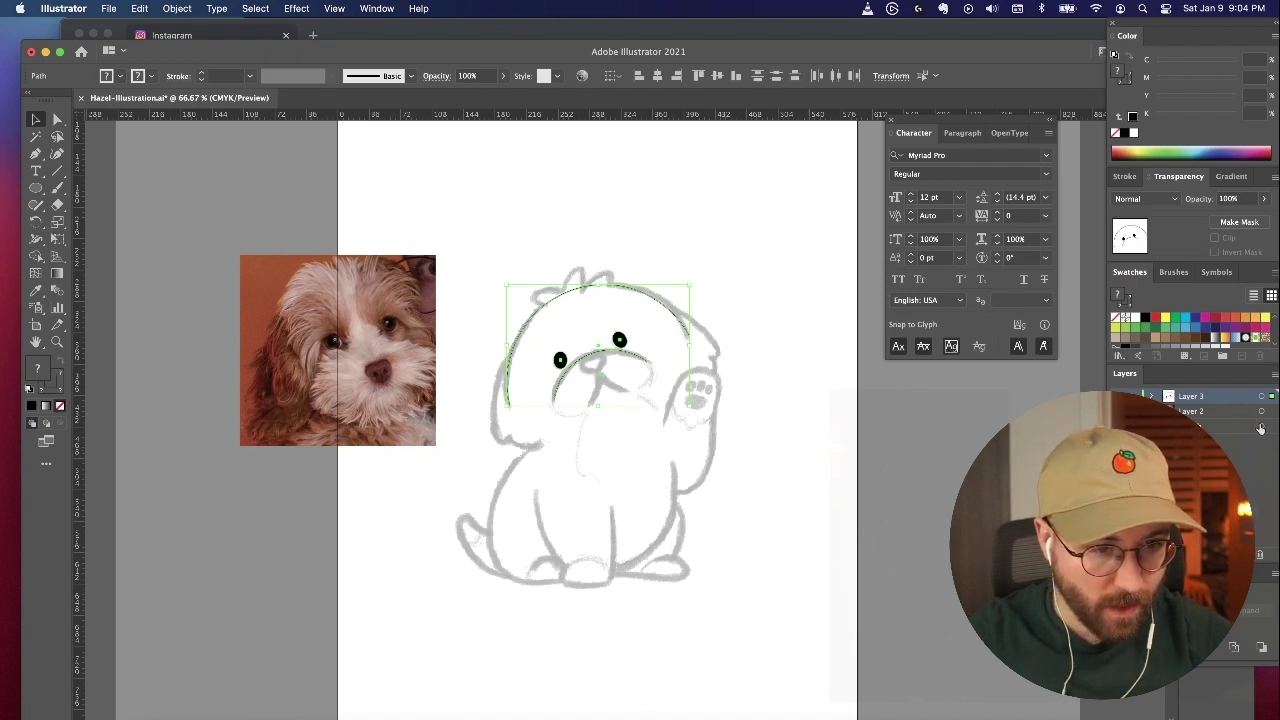
pyautogui.press('super+minus')
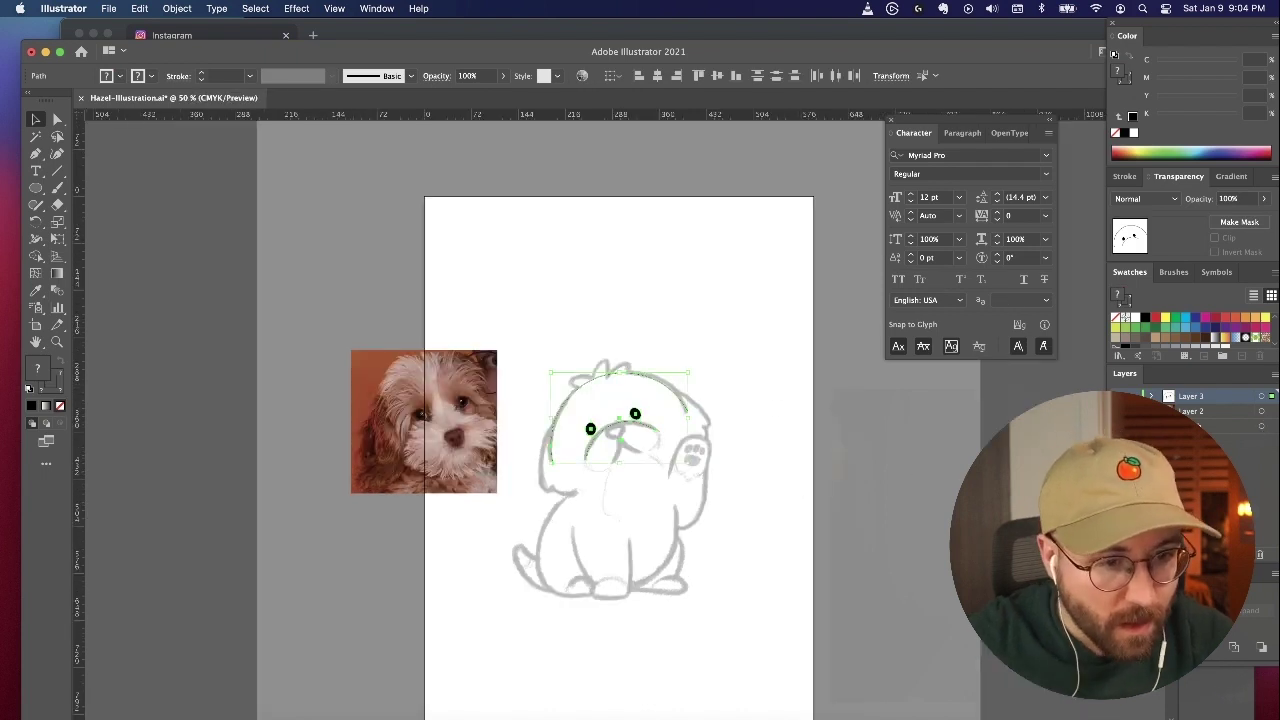
pyautogui.keyDown('shift'); pyautogui.click(1273, 425); pyautogui.keyUp('shift')
pyautogui.moveTo(986, 490); pyautogui.dragTo(971, 601)
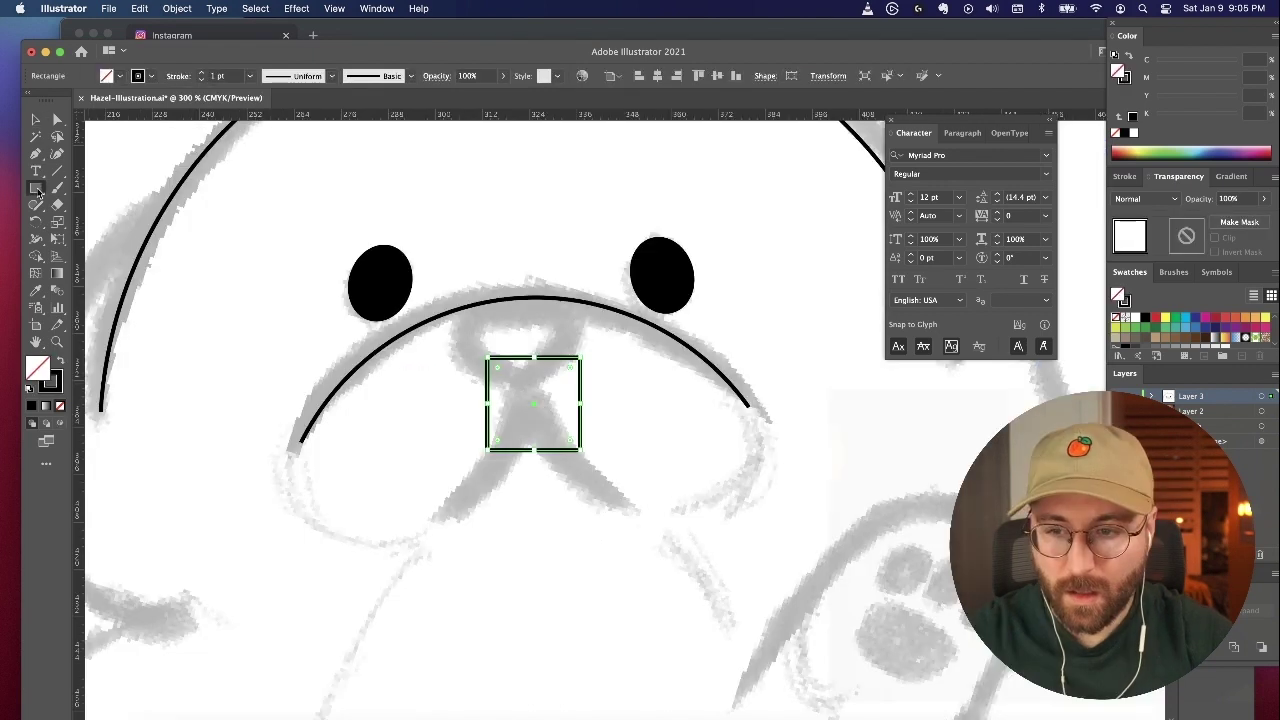
# Step: Turn the square below the nose sketch into a right triangle by deleting its upper-left anchor point
pyautogui.click(37, 190)
pyautogui.click(36, 153)
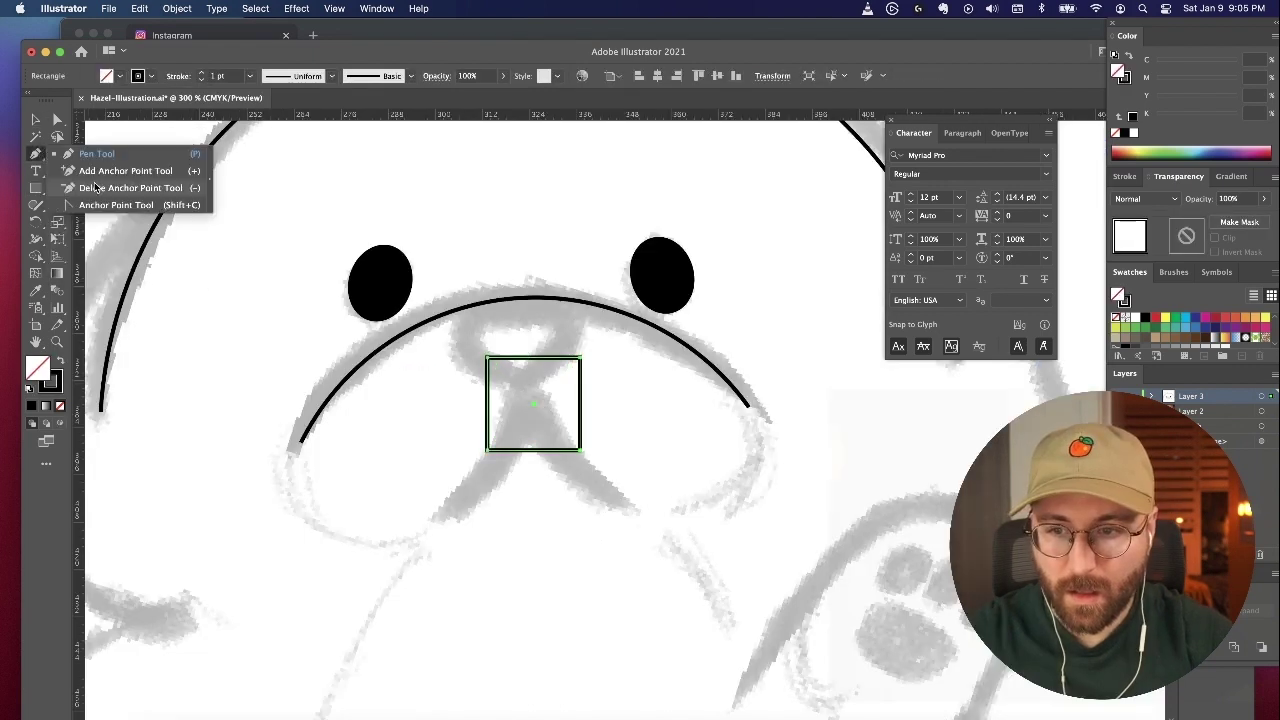
pyautogui.click(489, 359)
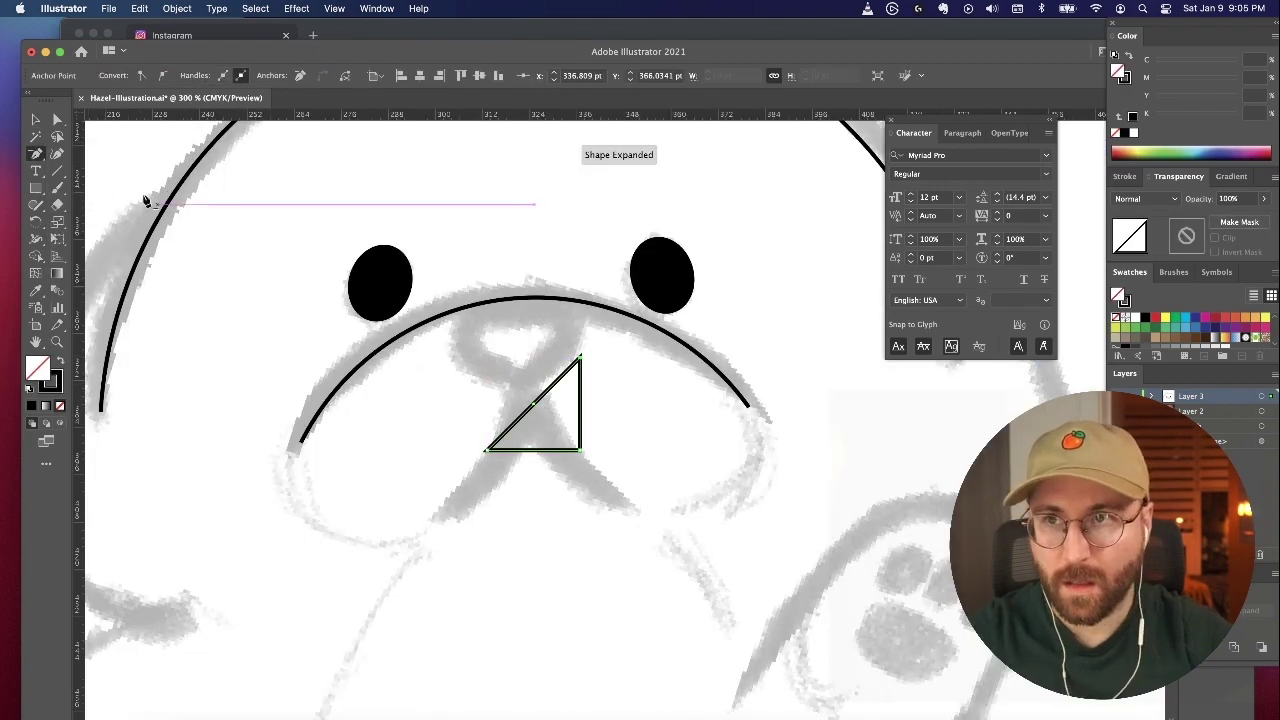
pyautogui.click(37, 121)
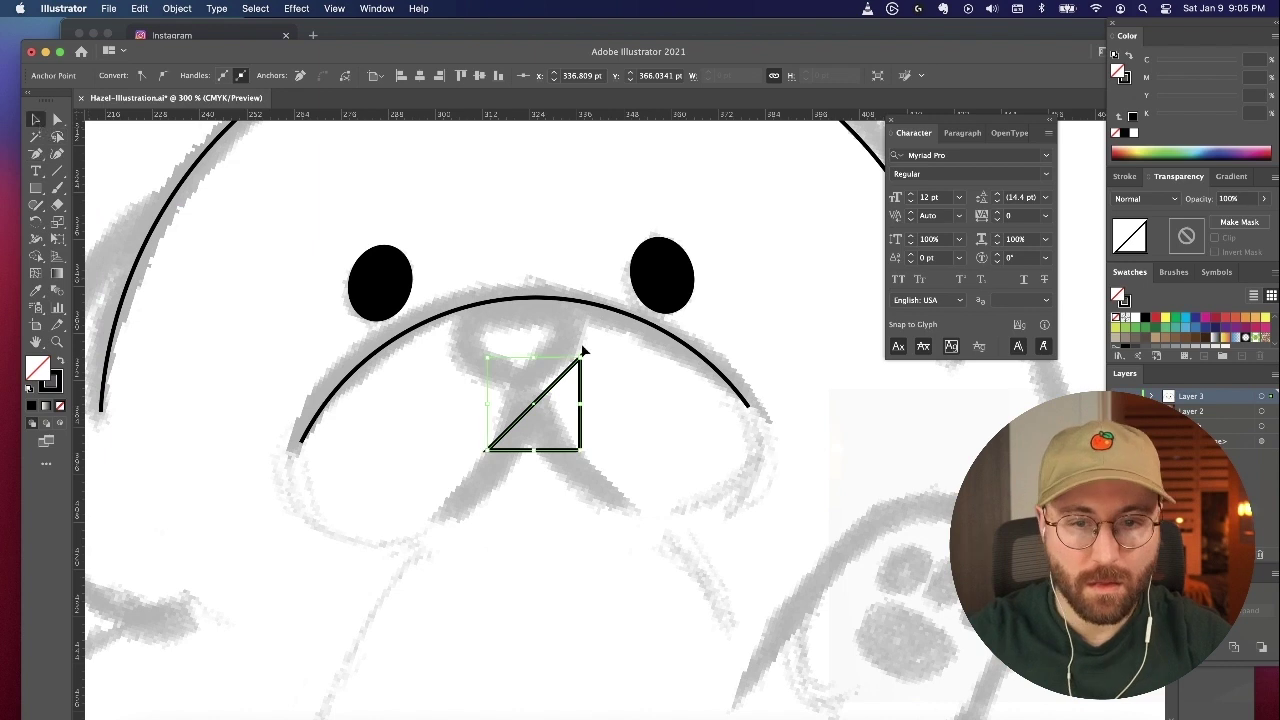
pyautogui.click(588, 399)
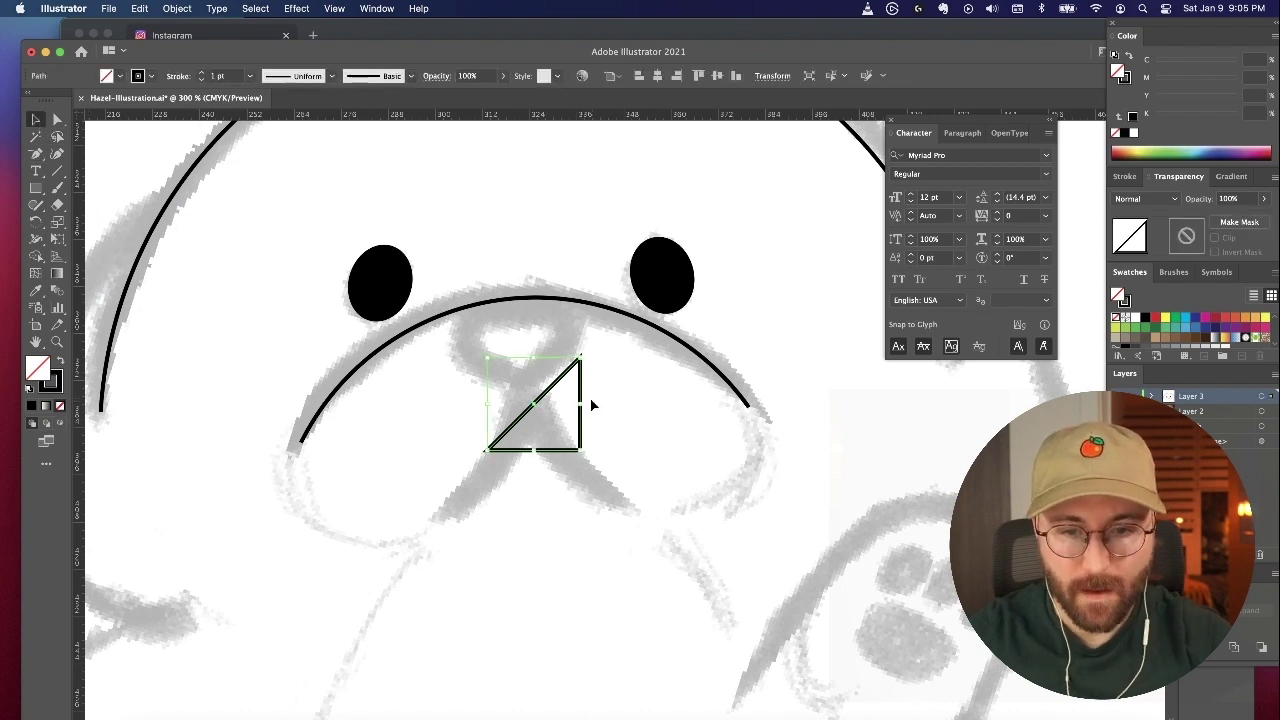
# Step: Draw a pointed hair tuft on top of the head with the Pen tool, curving up and returning straight down
pyautogui.moveTo(636, 220); pyautogui.dragTo(723, 209)
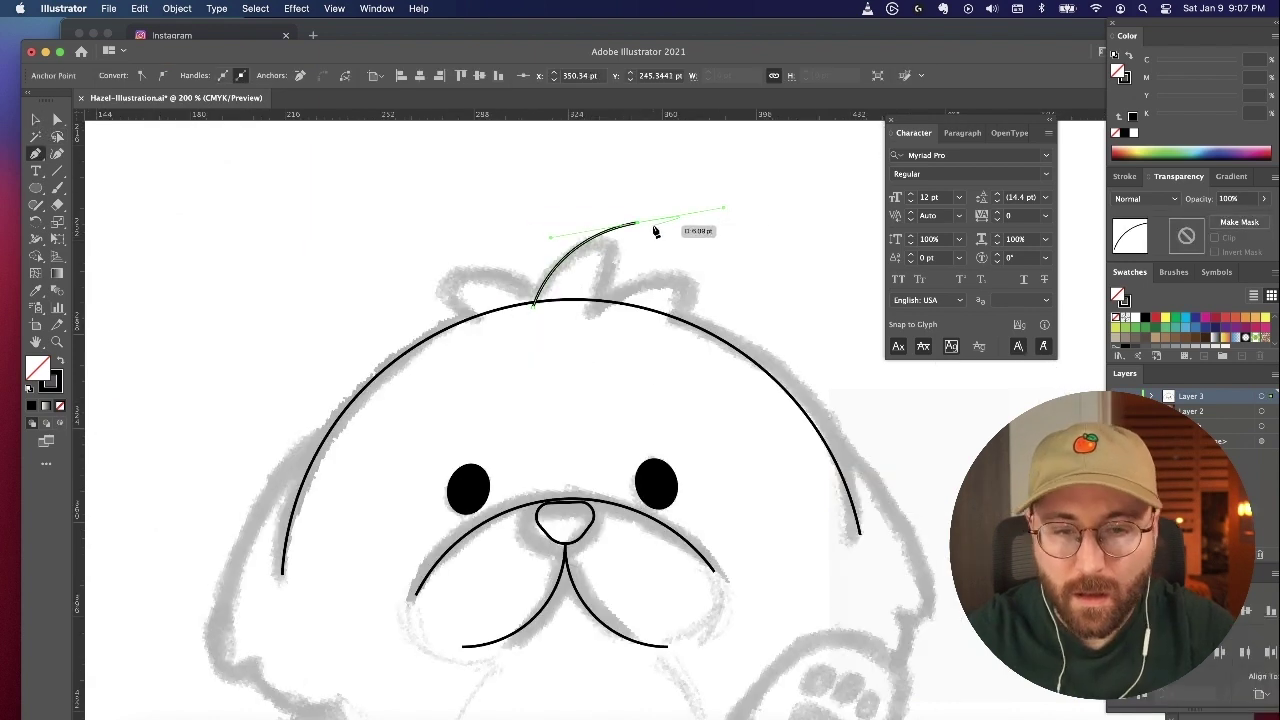
pyautogui.keyDown('alt'); pyautogui.click(638, 223); pyautogui.keyUp('alt')
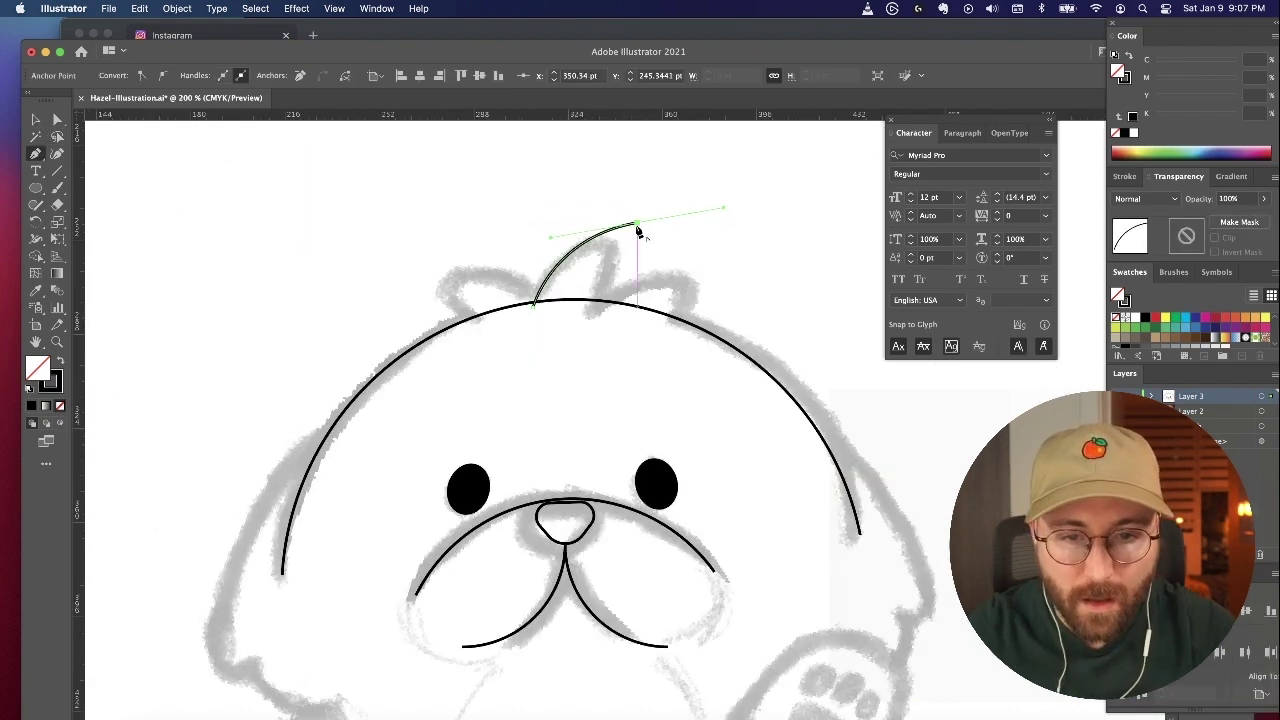
pyautogui.click(595, 318)
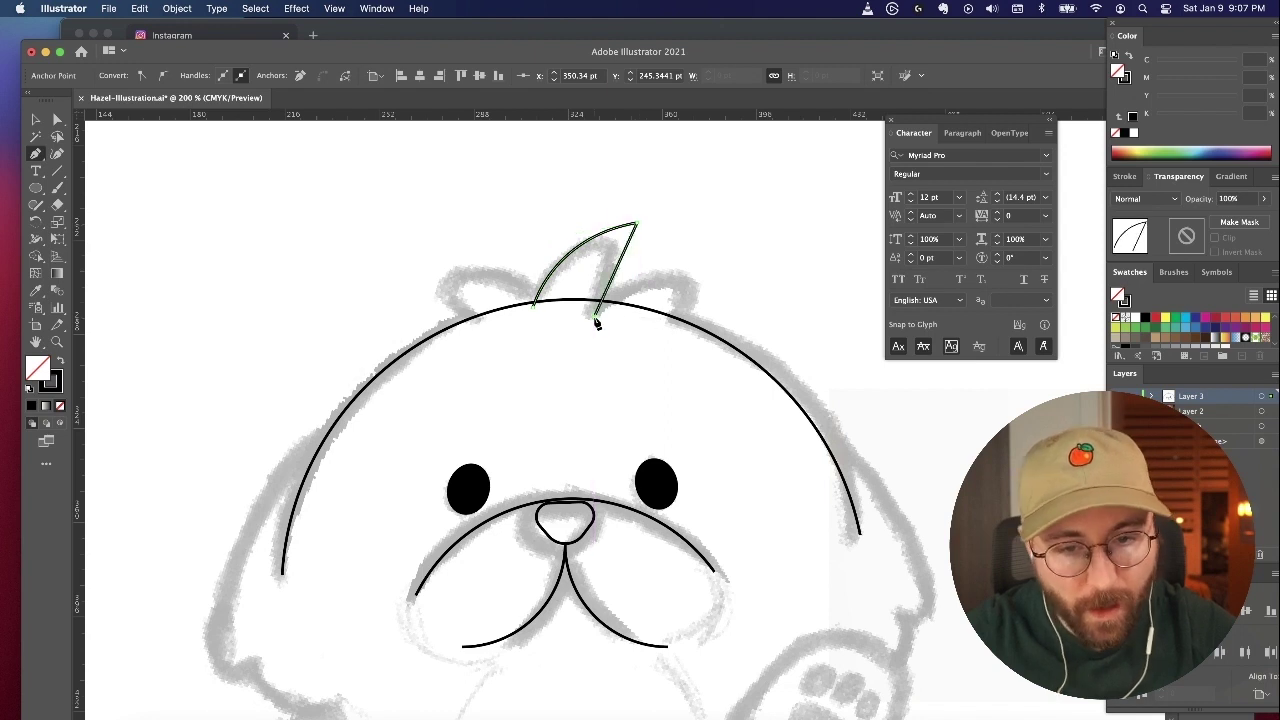
pyautogui.click(57, 120)
pyautogui.click(352, 171)
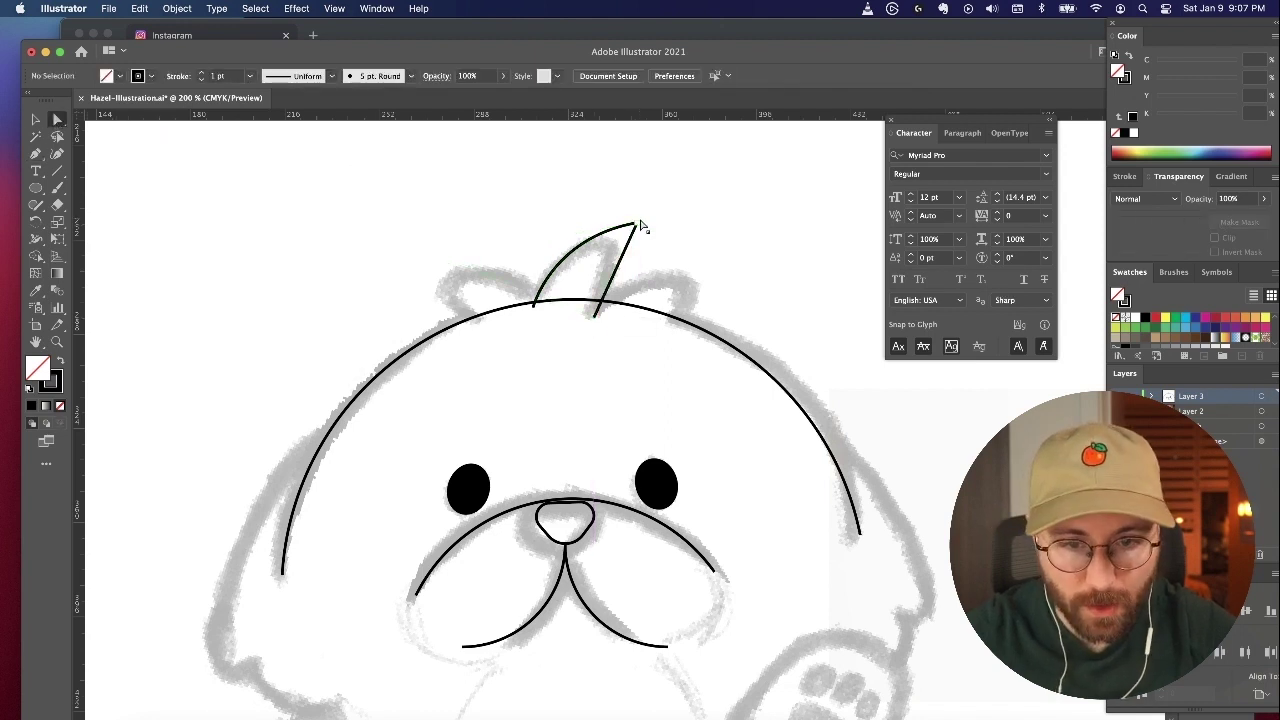
# Step: Round the pointed tip of the hair tuft and select the finished tuft
pyautogui.click(632, 224)
pyautogui.moveTo(629, 233); pyautogui.dragTo(608, 251)
pyautogui.click(714, 200)
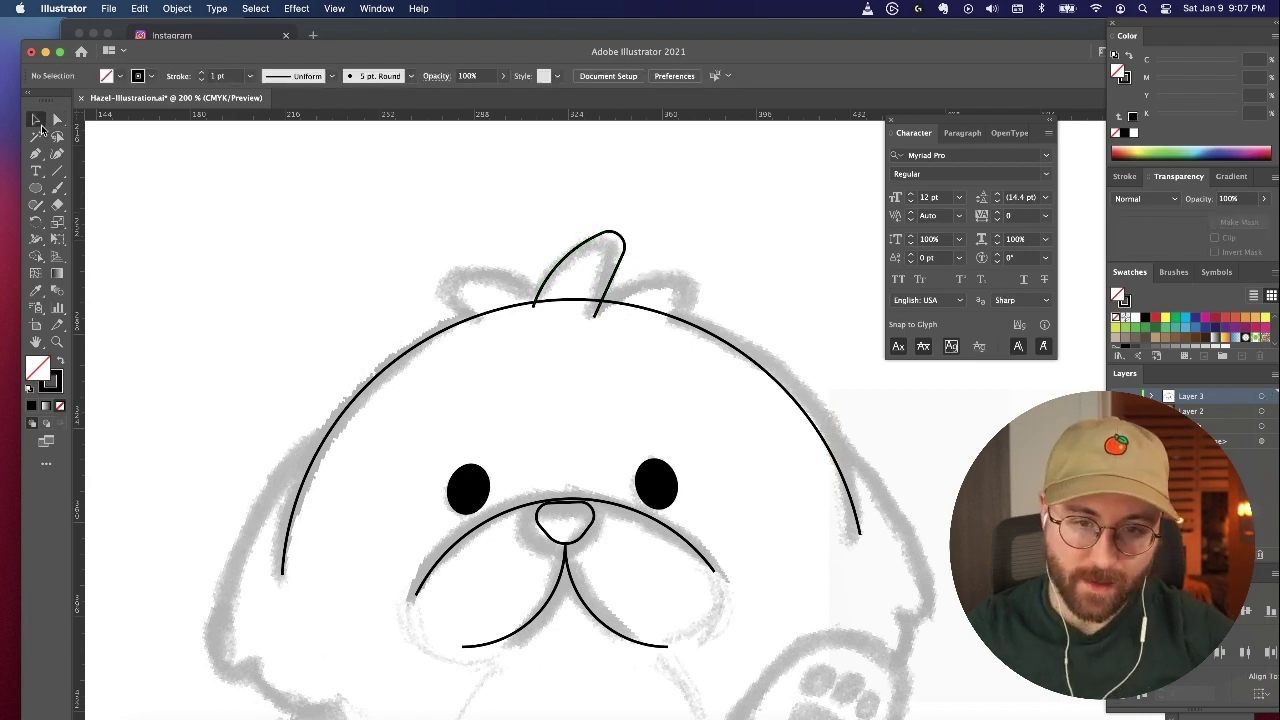
pyautogui.click(623, 251)
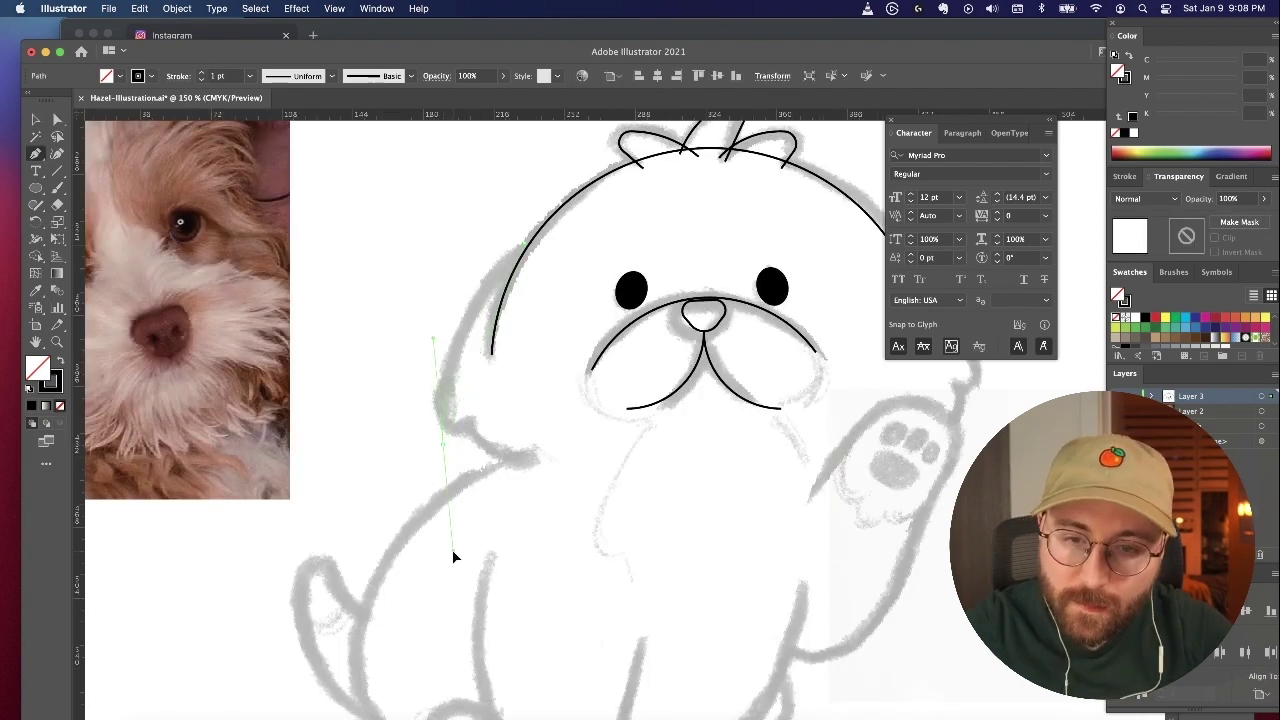
# Step: Trace the left ear with the Pen tool, from the head down to a corner and along its scalloped lower edge
pyautogui.moveTo(452, 558); pyautogui.dragTo(452, 586)
pyautogui.click(443, 445)
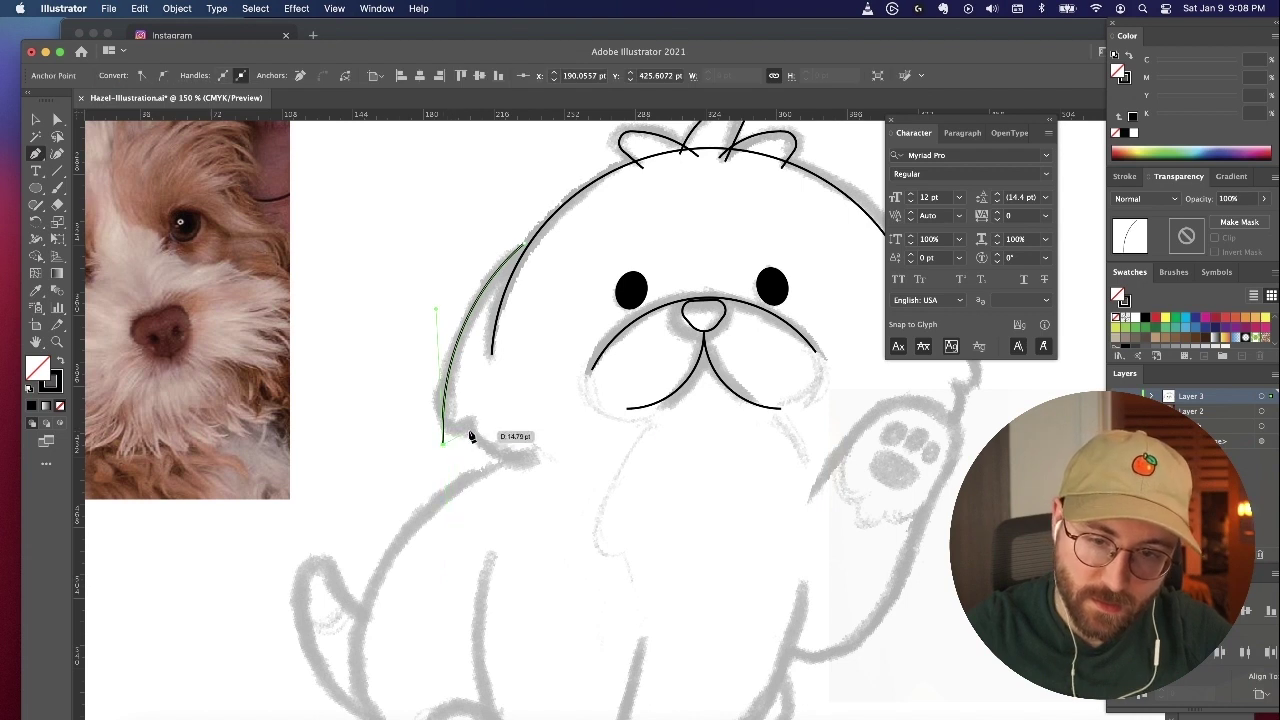
pyautogui.click(470, 426)
pyautogui.keyDown('super'); pyautogui.click(561, 456); pyautogui.keyUp('super')
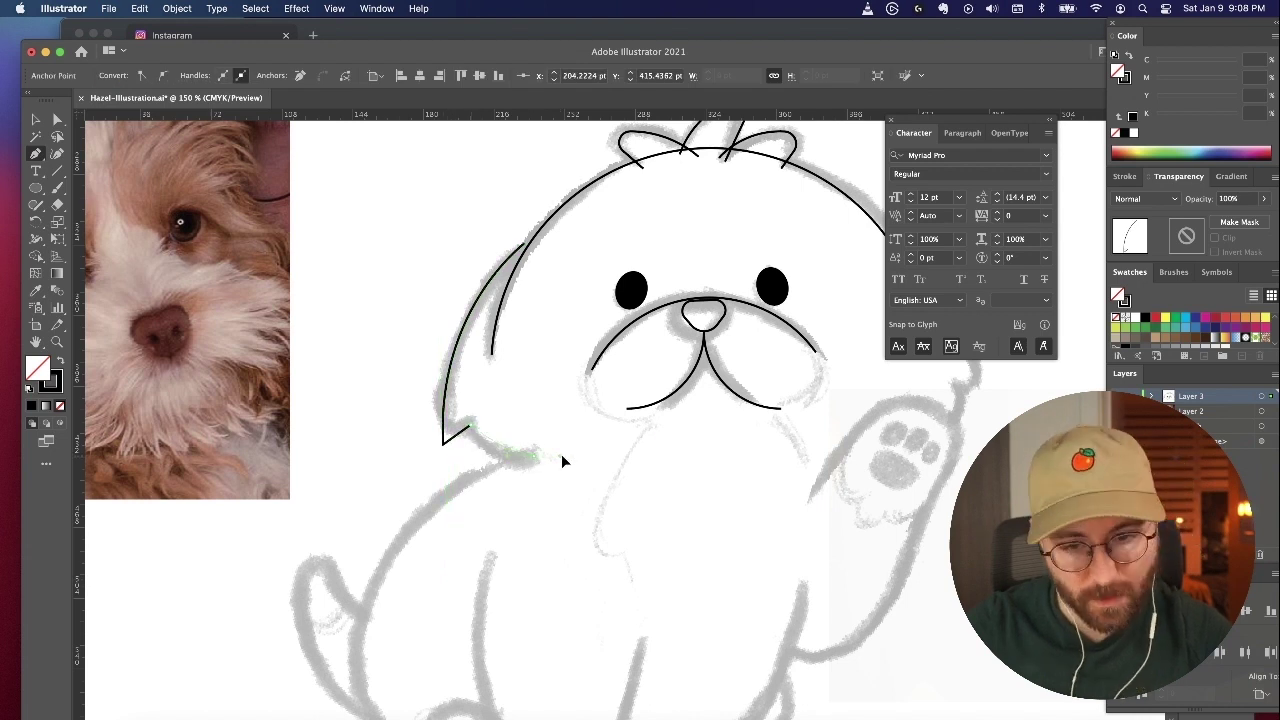
pyautogui.moveTo(581, 453); pyautogui.dragTo(591, 453)
# Step: Round the left ear's sharp lower corner to match the sketch
pyautogui.click(61, 120)
pyautogui.click(443, 443)
pyautogui.moveTo(452, 436); pyautogui.dragTo(455, 418)
pyautogui.click(543, 411)
# Step: Duplicate the left ear path and place the copy on the right side of the head
pyautogui.press('v')
pyautogui.moveTo(499, 274); pyautogui.dragTo(784, 292)
pyautogui.rightClick(784, 292)
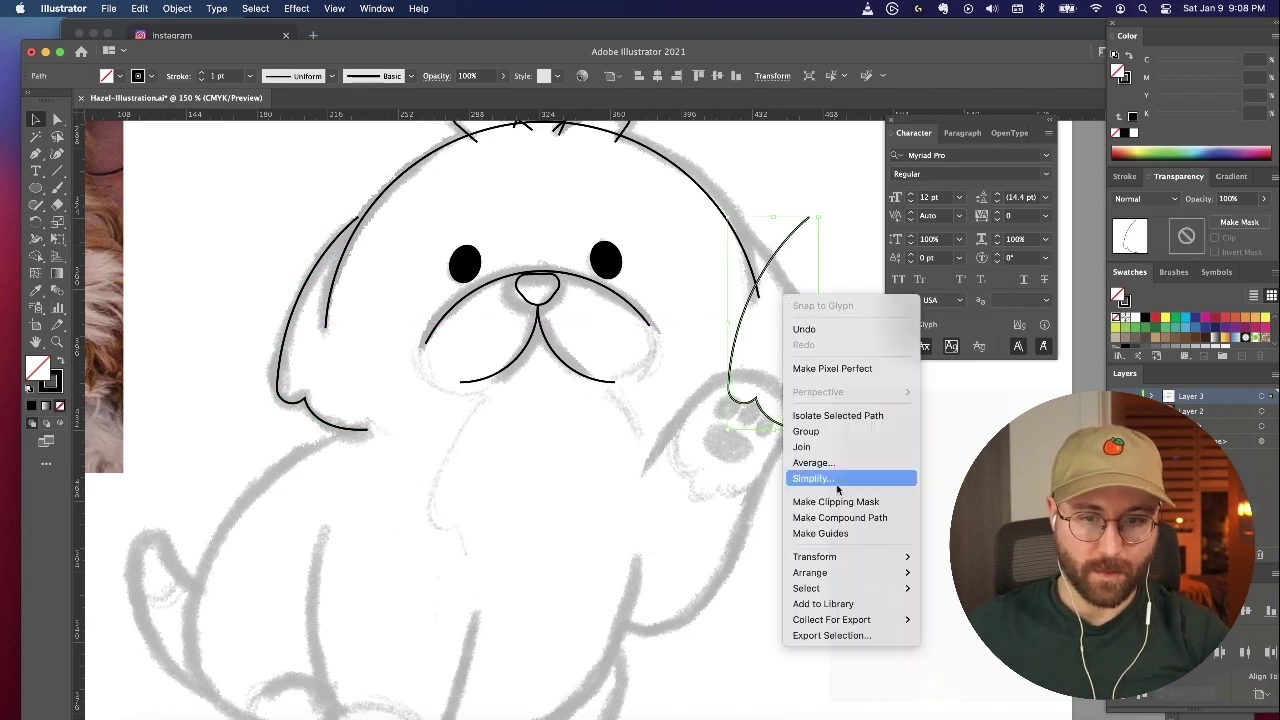
pyautogui.click(609, 537)
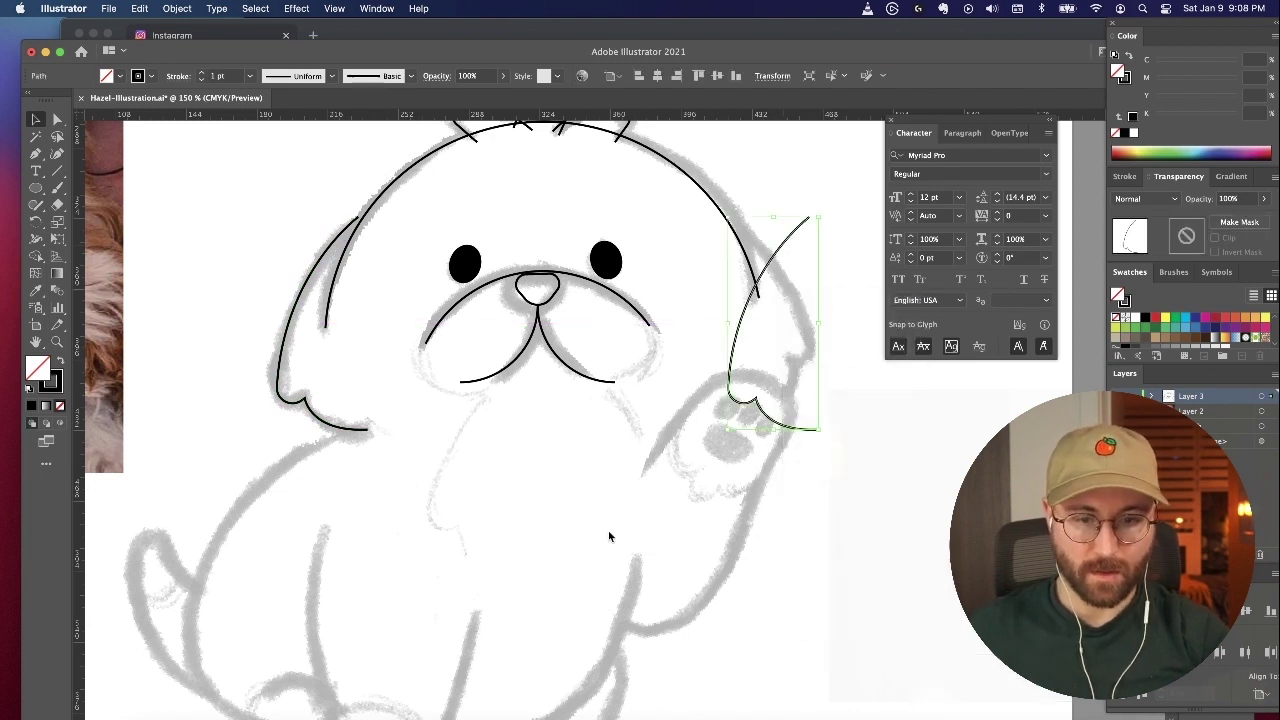
# Step: Reflect the ear copy across the vertical axis and nudge it into place over the right ear sketch
pyautogui.rightClick(752, 306)
pyautogui.moveTo(840, 571)
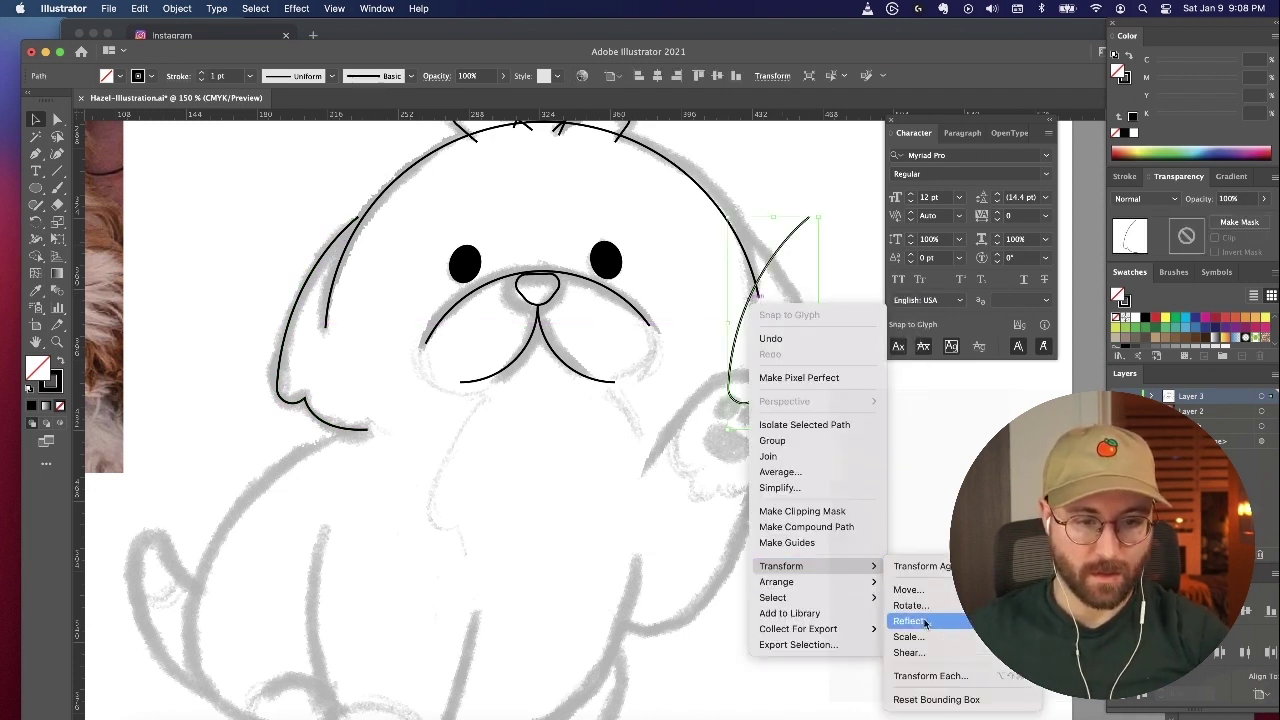
pyautogui.click(911, 621)
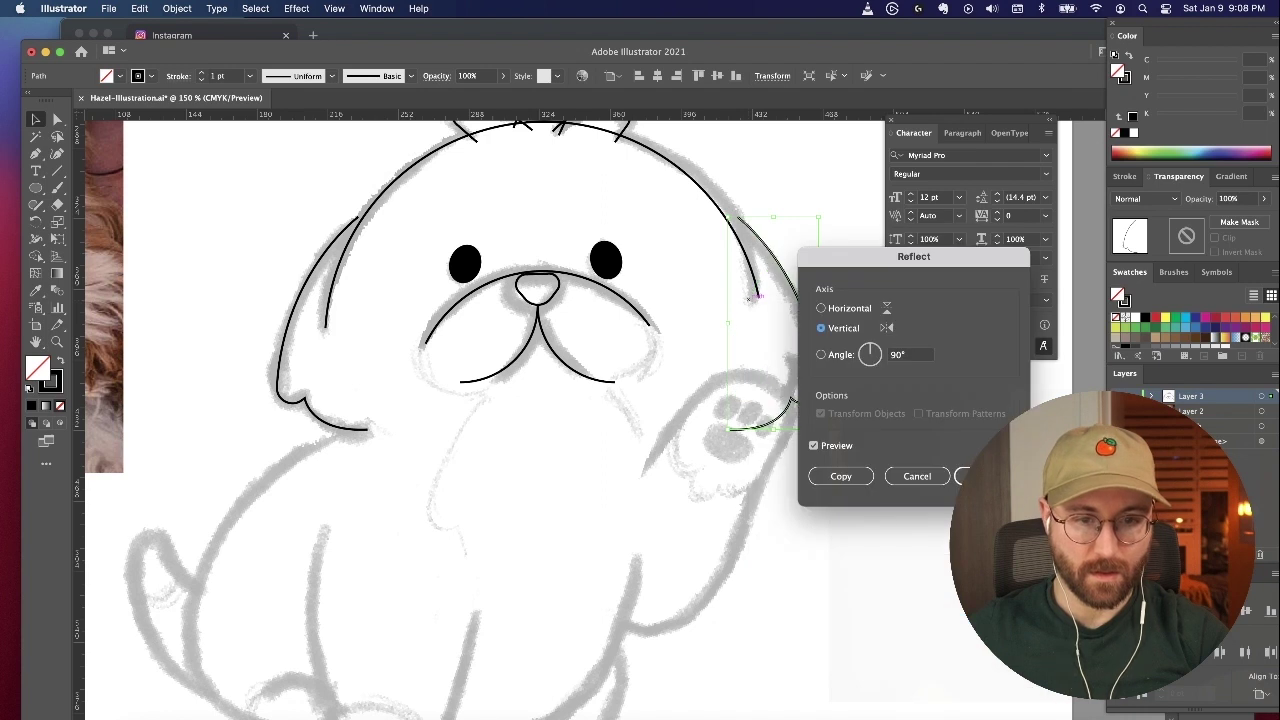
pyautogui.press('Return')
pyautogui.press('Left')
pyautogui.press('Left')
pyautogui.press('Left')
pyautogui.press('Left')
pyautogui.press('Left')
pyautogui.press('Right')
# Step: Add a new layer and draw the front leg's curved left edge down to a corner at the paw
pyautogui.scroll(-5, 470, 414)
pyautogui.press('super+l')
pyautogui.press('p')
pyautogui.click(371, 410)
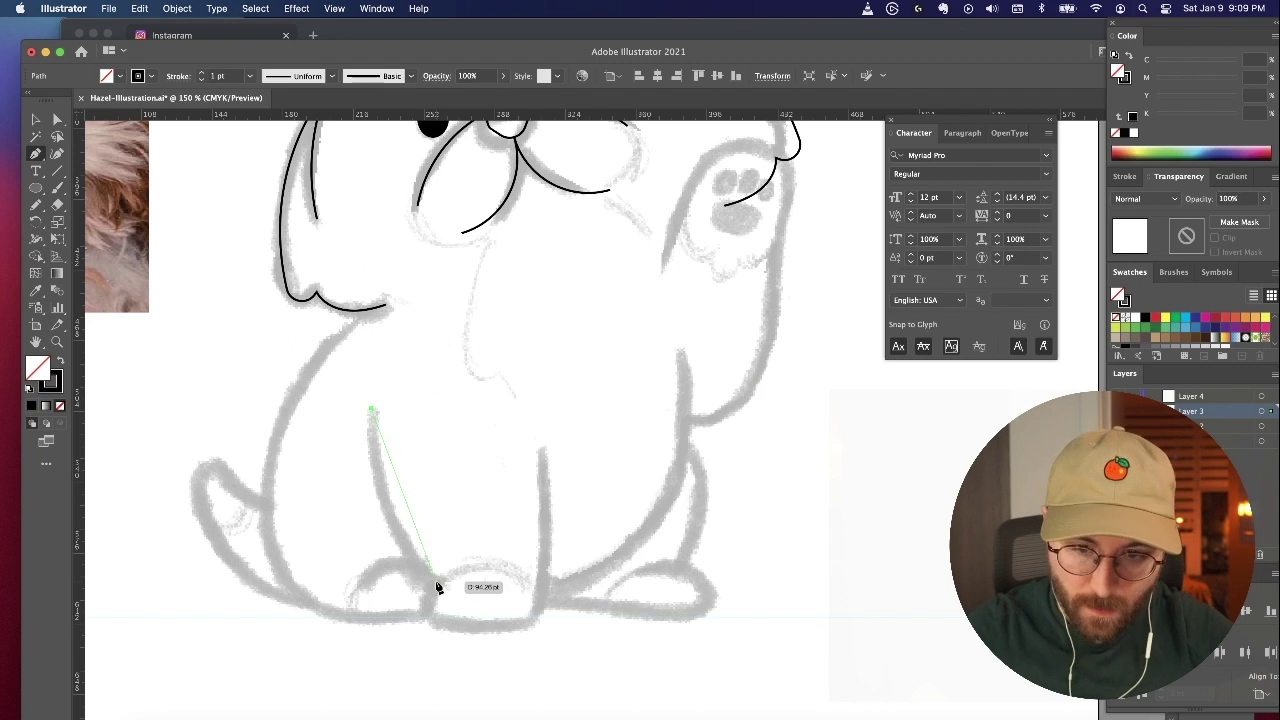
pyautogui.moveTo(437, 582); pyautogui.dragTo(504, 638)
pyautogui.click(437, 582)
# Step: Continue the front leg path around the bottom of the paw and up the leg's right edge
pyautogui.press('super+plus')
pyautogui.moveTo(604, 476); pyautogui.dragTo(604, 511)
pyautogui.click(604, 476)
pyautogui.moveTo(736, 477); pyautogui.dragTo(762, 394)
pyautogui.click(763, 243)
# Step: Round the lower corners of the front paw, and toggle the visibility of the layer beneath the linework to check it
pyautogui.press('a')
pyautogui.moveTo(620, 462); pyautogui.dragTo(638, 465)
pyautogui.moveTo(612, 418); pyautogui.dragTo(616, 427)
pyautogui.click(657, 389)
pyautogui.press('super+minus')
pyautogui.press('super+minus')
pyautogui.press('super+minus')
pyautogui.click(1117, 426)
pyautogui.click(1117, 426)
# Step: Trace the back with the Pen tool, from below the left ear around the rump to the ground
pyautogui.press('super+plus')
pyautogui.press('super+plus')
pyautogui.press('p')
pyautogui.click(451, 239)
pyautogui.moveTo(347, 453); pyautogui.dragTo(347, 616)
pyautogui.click(347, 453)
pyautogui.moveTo(447, 545); pyautogui.dragTo(551, 545)
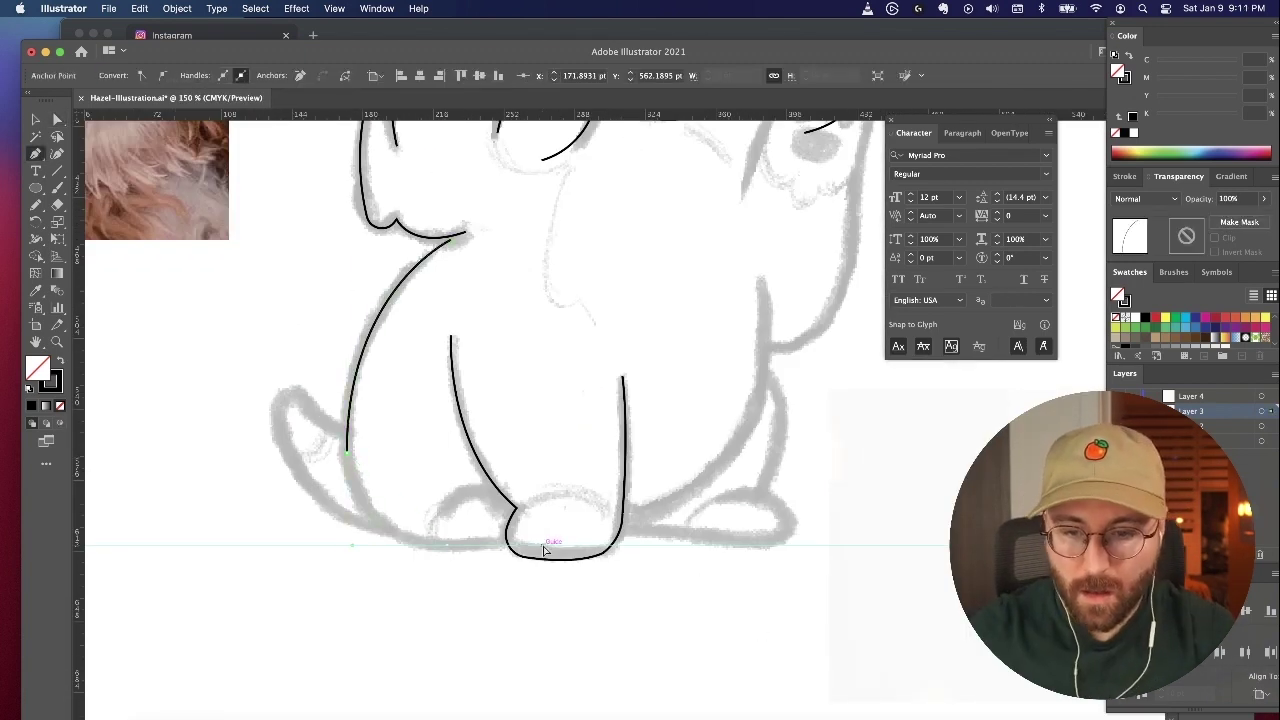
# Step: Extend the back outline along the ground to meet the front paw and round the corner near its end
pyautogui.press('super+plus')
pyautogui.press('super+plus')
pyautogui.click(723, 417)
pyautogui.click(736, 406)
pyautogui.press('a')
pyautogui.moveTo(723, 412); pyautogui.dragTo(720, 404)
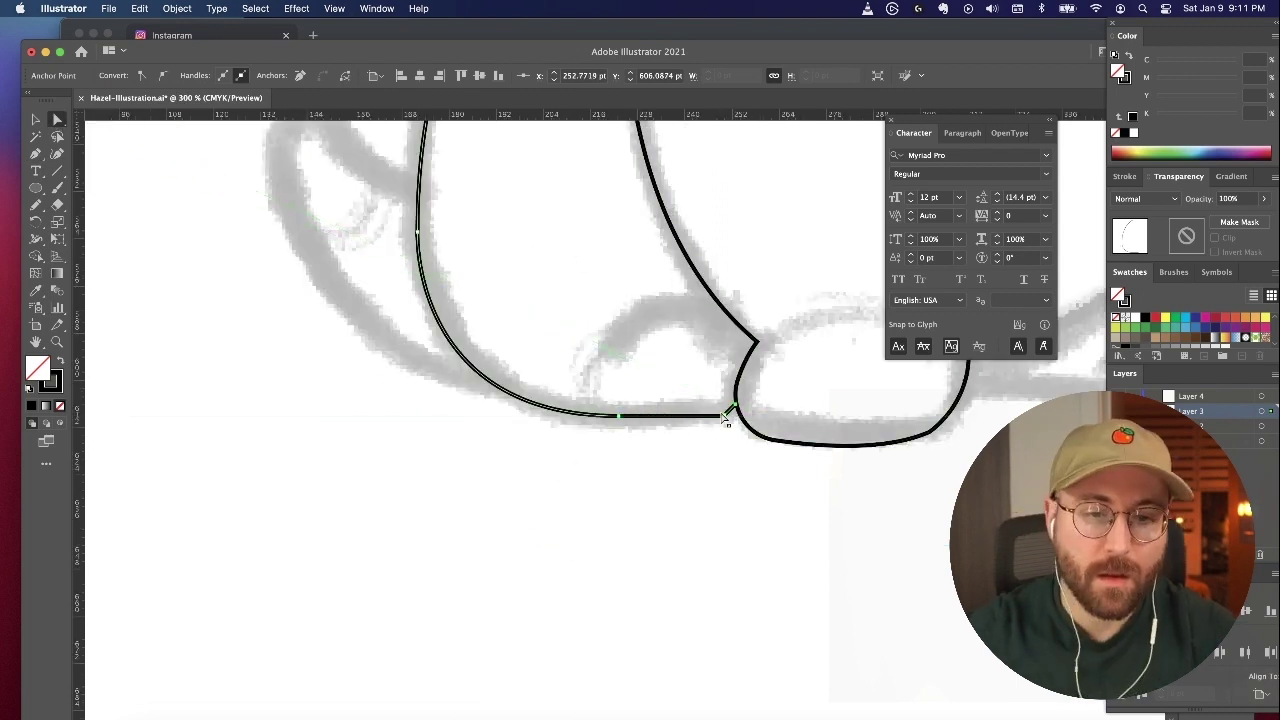
# Step: Adjust the back outline's curves so that they follow the body sketch
pyautogui.click(594, 320)
pyautogui.moveTo(594, 320); pyautogui.dragTo(583, 471)
pyautogui.moveTo(407, 383); pyautogui.dragTo(407, 364)
pyautogui.click(545, 388)
pyautogui.press('super+minus')
pyautogui.press('super+minus')
pyautogui.press('super+minus')
pyautogui.press('super+minus')
pyautogui.press('super+plus')
pyautogui.press('super+plus')
pyautogui.press('super+plus')
# Step: Fine-tune the curve handles on the rump for a smoother body outline
pyautogui.moveTo(545, 388); pyautogui.dragTo(525, 506)
pyautogui.click(457, 499)
pyautogui.moveTo(457, 277); pyautogui.dragTo(456, 317)
pyautogui.click(431, 317)
pyautogui.press('super+minus')
pyautogui.press('super+minus')
pyautogui.press('super+minus')
pyautogui.press('super+plus')
pyautogui.press('super+plus')
pyautogui.press('super+plus')
pyautogui.moveTo(538, 535); pyautogui.dragTo(536, 482)
# Step: Trace the tail with the Pen tool, from its base up to the tip and back toward the body
pyautogui.press('p')
pyautogui.click(534, 569)
pyautogui.moveTo(354, 417); pyautogui.dragTo(354, 249)
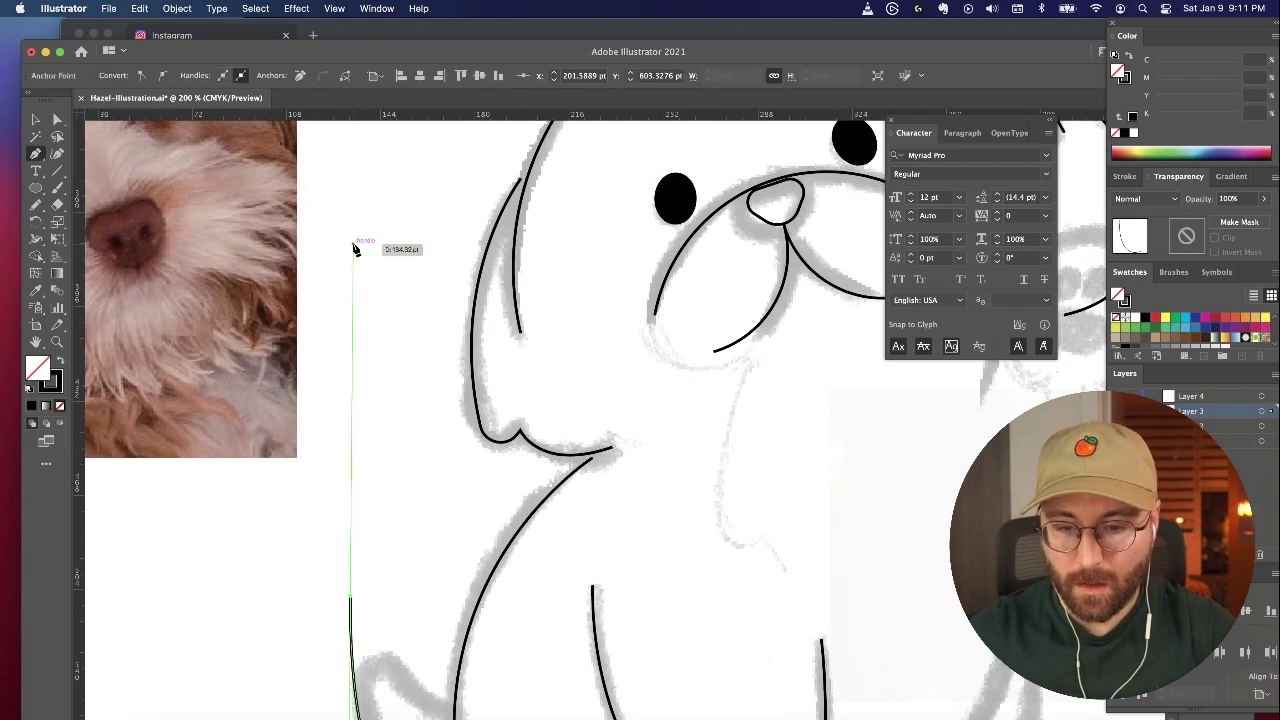
pyautogui.press('super+z')
pyautogui.press('super+minus')
pyautogui.moveTo(480, 230); pyautogui.dragTo(477, 163)
pyautogui.click(480, 350)
pyautogui.moveTo(573, 439); pyautogui.dragTo(638, 448)
pyautogui.press('super+z')
# Step: Round the tail's tip and smooth the tail's curves to match the sketch
pyautogui.press('a')
pyautogui.click(480, 350)
pyautogui.moveTo(484, 369); pyautogui.dragTo(487, 416)
pyautogui.click(407, 495)
pyautogui.press('super+plus')
pyautogui.press('super+z')
pyautogui.moveTo(565, 444); pyautogui.dragTo(568, 462)
pyautogui.click(441, 325)
pyautogui.moveTo(446, 345); pyautogui.dragTo(464, 409)
pyautogui.click(488, 337)
# Step: Draw the right side of the body with the Pen tool, curving from the chest down to the front paw
pyautogui.press('super+minus')
pyautogui.press('super+minus')
pyautogui.press('super+minus')
pyautogui.press('super+minus')
pyautogui.moveTo(888, 445); pyautogui.dragTo(755, 437)
pyautogui.press('super+plus')
pyautogui.press('super+plus')
pyautogui.press('super+plus')
pyautogui.press('p')
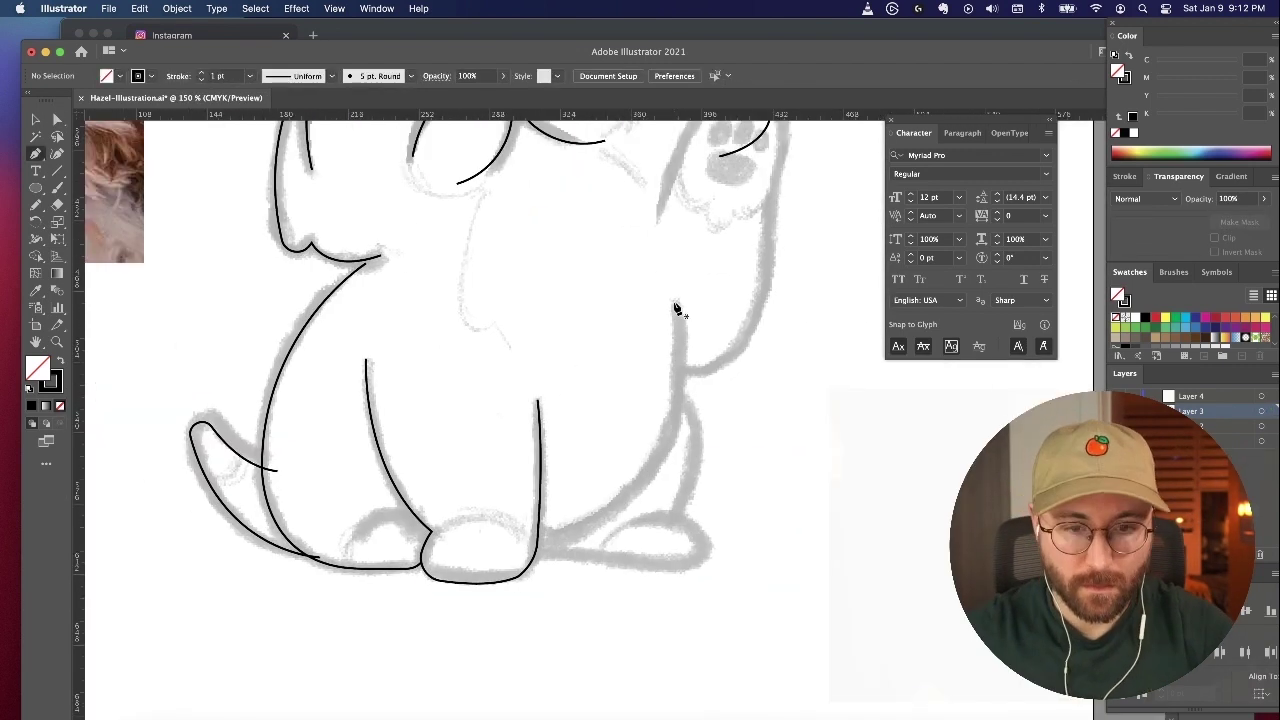
pyautogui.moveTo(578, 563); pyautogui.dragTo(577, 562)
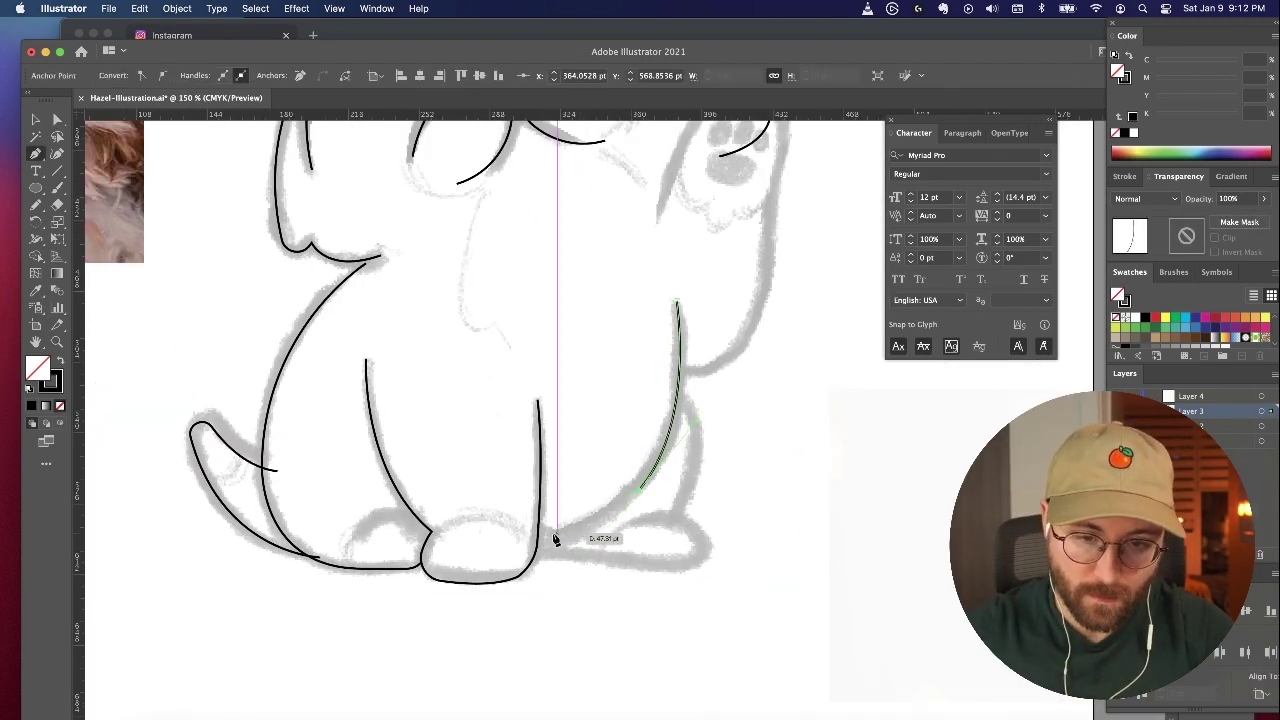
pyautogui.click(535, 553)
# Step: Smooth the corner in the middle of the right body line into one continuous curve
pyautogui.press('a')
pyautogui.click(640, 490)
pyautogui.moveTo(628, 481); pyautogui.dragTo(525, 402)
pyautogui.click(748, 495)
# Step: Draw the hind leg's curved outer edge from the right body line down to the foot
pyautogui.press('super+minus')
pyautogui.press('super+plus')
pyautogui.press('super+plus')
pyautogui.scroll(-5, 657, 400)
pyautogui.press('p')
pyautogui.click(657, 380)
pyautogui.moveTo(658, 541); pyautogui.dragTo(597, 669)
pyautogui.press('a')
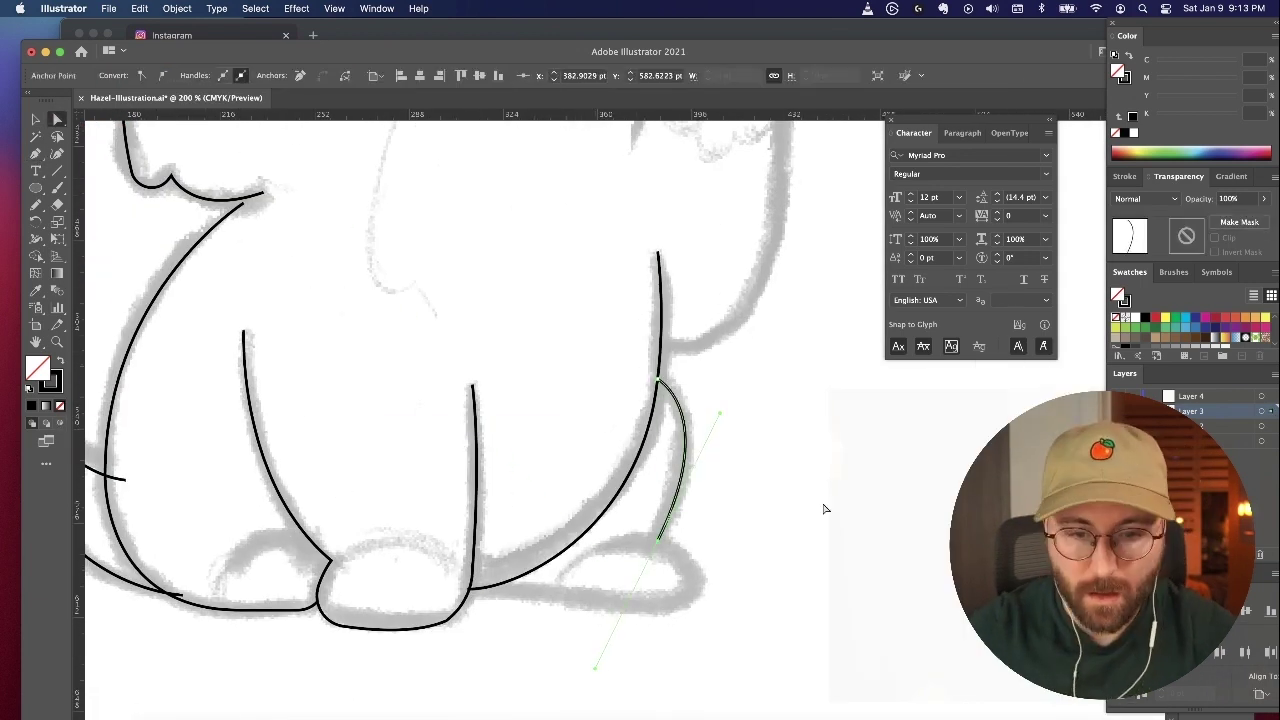
pyautogui.click(826, 508)
# Step: Draw the hind foot's flat base and curved top edge with the Pen tool, following the sketch below the hind leg
pyautogui.scroll(-2, 740, 480)
pyautogui.click(36, 154)
pyautogui.click(539, 511)
pyautogui.click(36, 156)
pyautogui.click(578, 508)
pyautogui.click(794, 507)
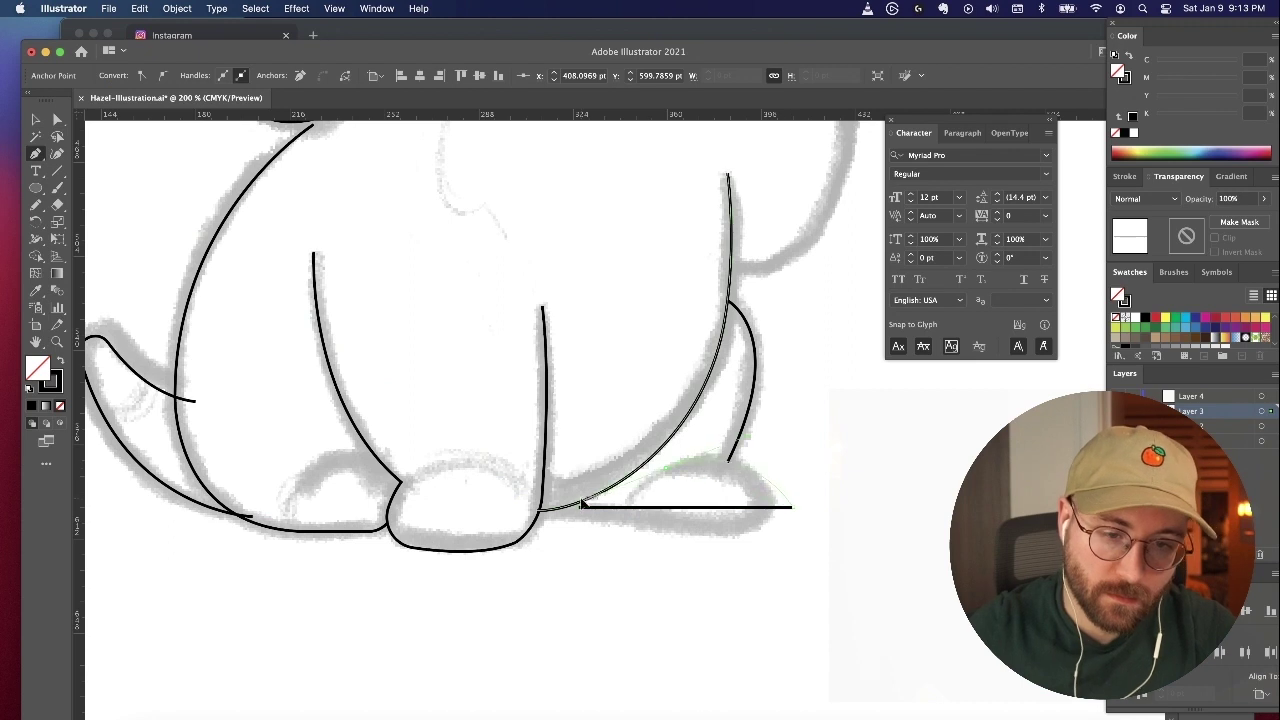
pyautogui.click(665, 465)
pyautogui.keyDown('super'); pyautogui.click(815, 533); pyautogui.keyUp('super')
pyautogui.click(794, 507)
# Step: Round the hind foot's toe into a smooth curve and adjust the hind leg's line to meet the foot
pyautogui.moveTo(776, 498); pyautogui.dragTo(728, 456)
pyautogui.click(806, 482)
pyautogui.click(740, 436)
pyautogui.moveTo(791, 331); pyautogui.dragTo(790, 337)
pyautogui.keyDown('super'); pyautogui.click(790, 340); pyautogui.keyUp('super')
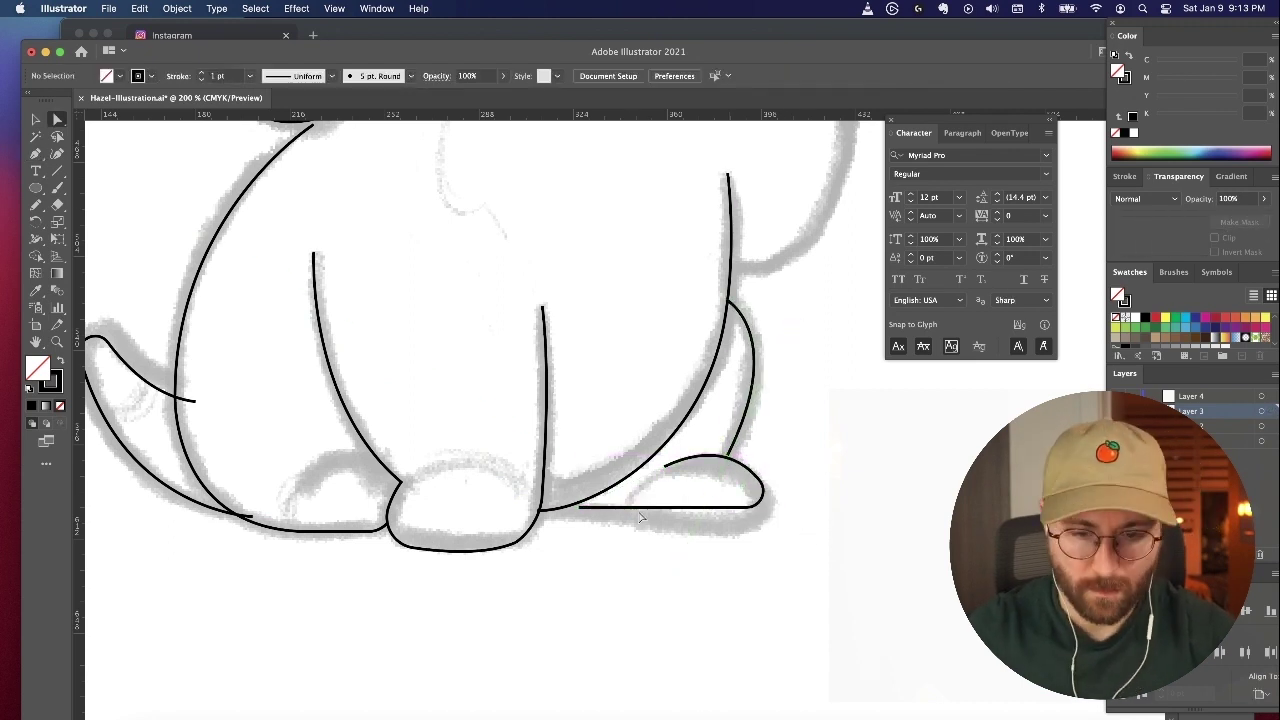
pyautogui.keyDown('super'); pyautogui.click(748, 522); pyautogui.keyUp('super')
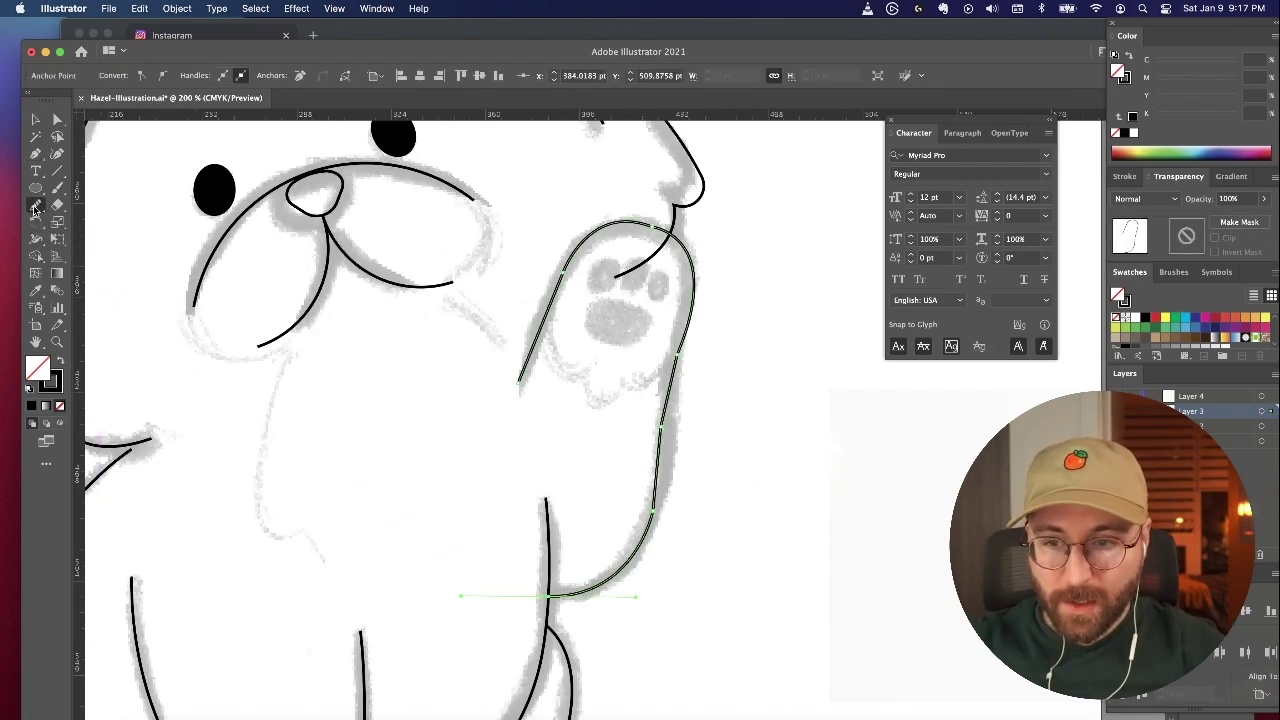
pyautogui.doubleClick(36, 207)
pyautogui.click(632, 420)
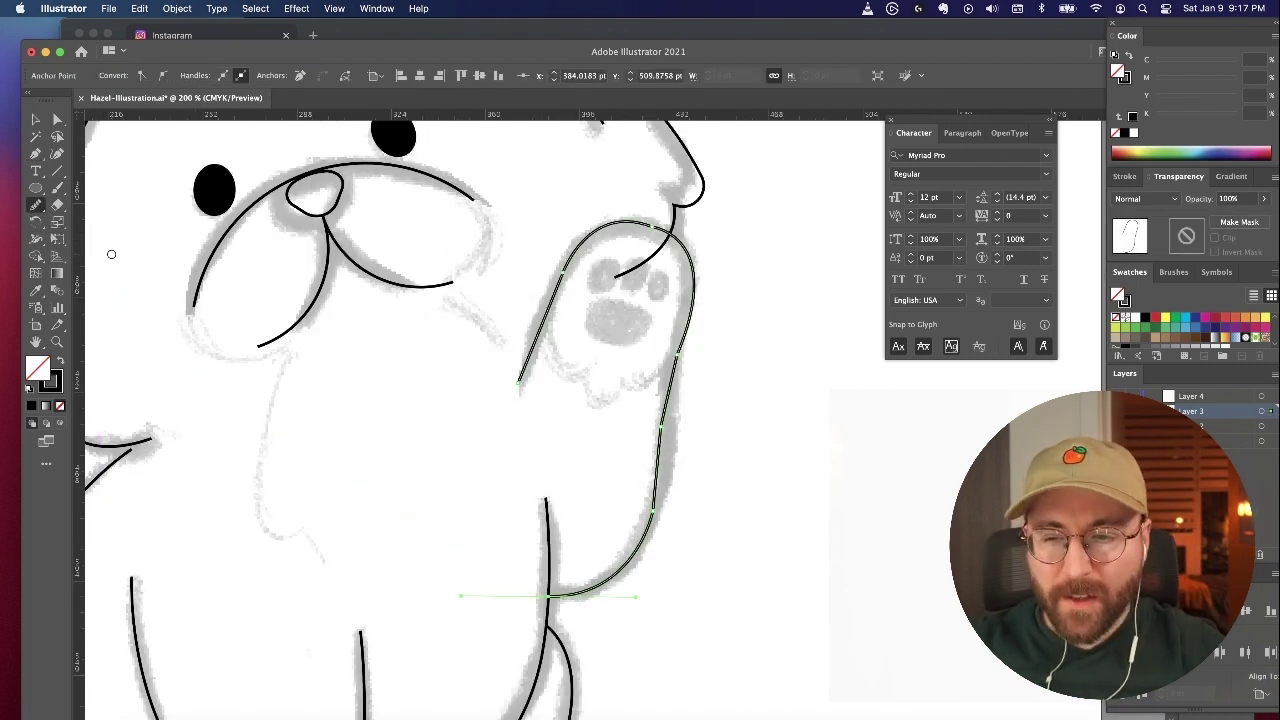
pyautogui.doubleClick(57, 204)
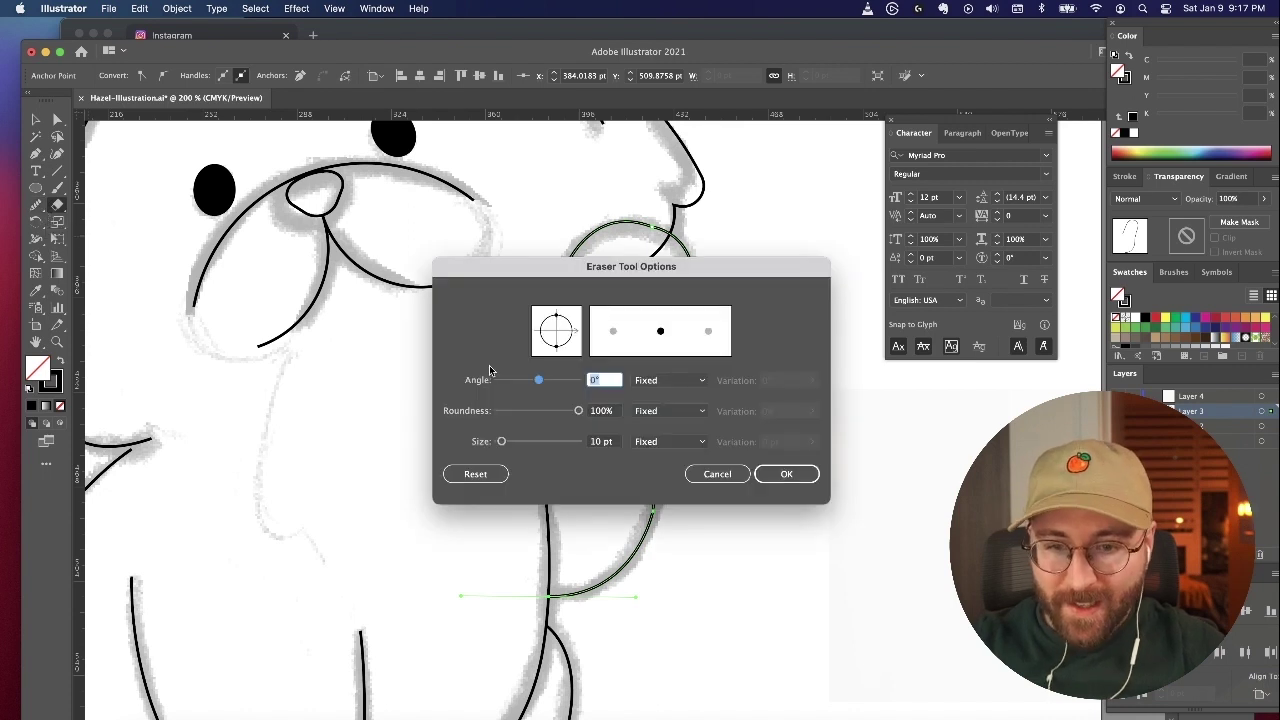
pyautogui.click(724, 474)
# Step: Smooth the outer edge and rounded top of the raised front leg with the Smooth Tool
pyautogui.click(35, 208)
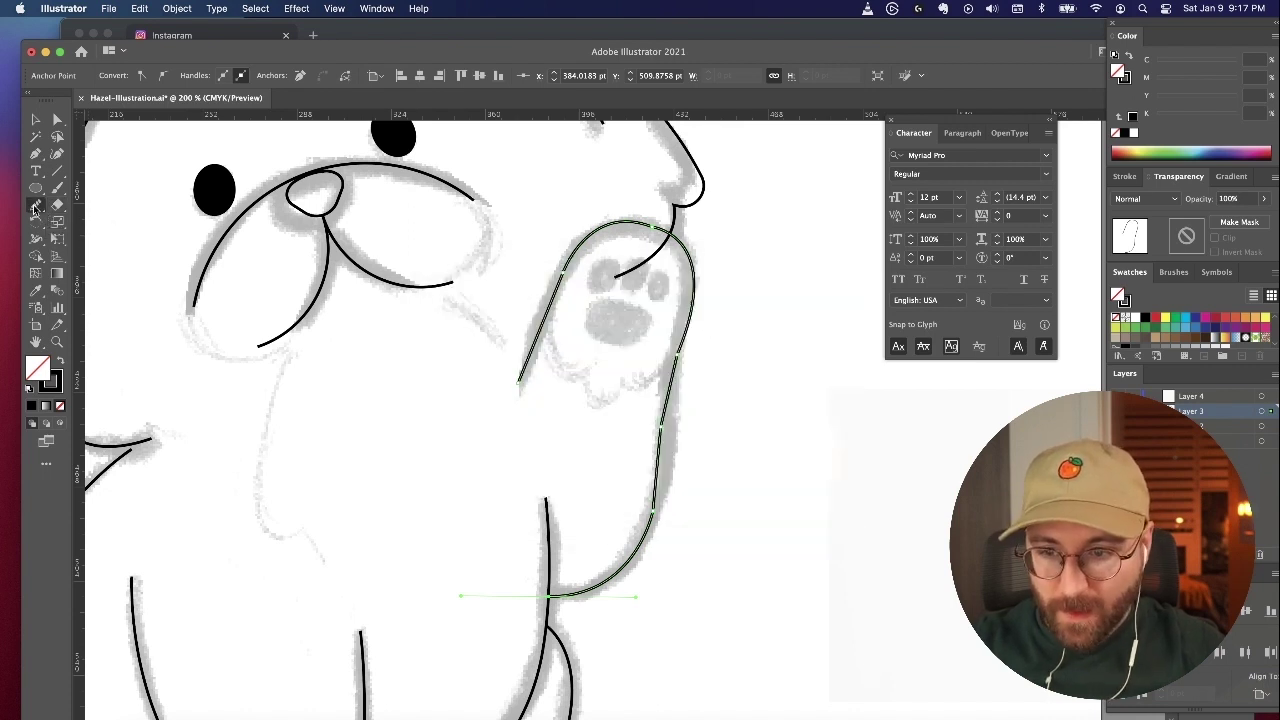
pyautogui.click(36, 208)
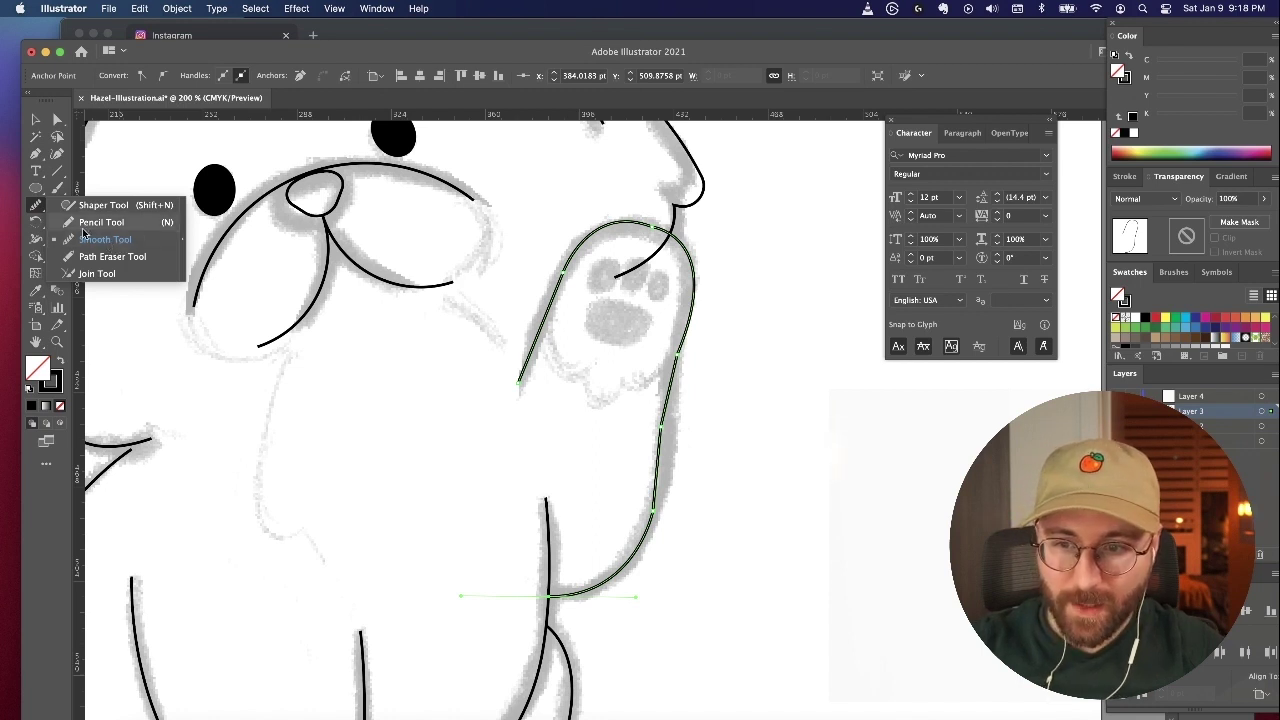
pyautogui.click(101, 240)
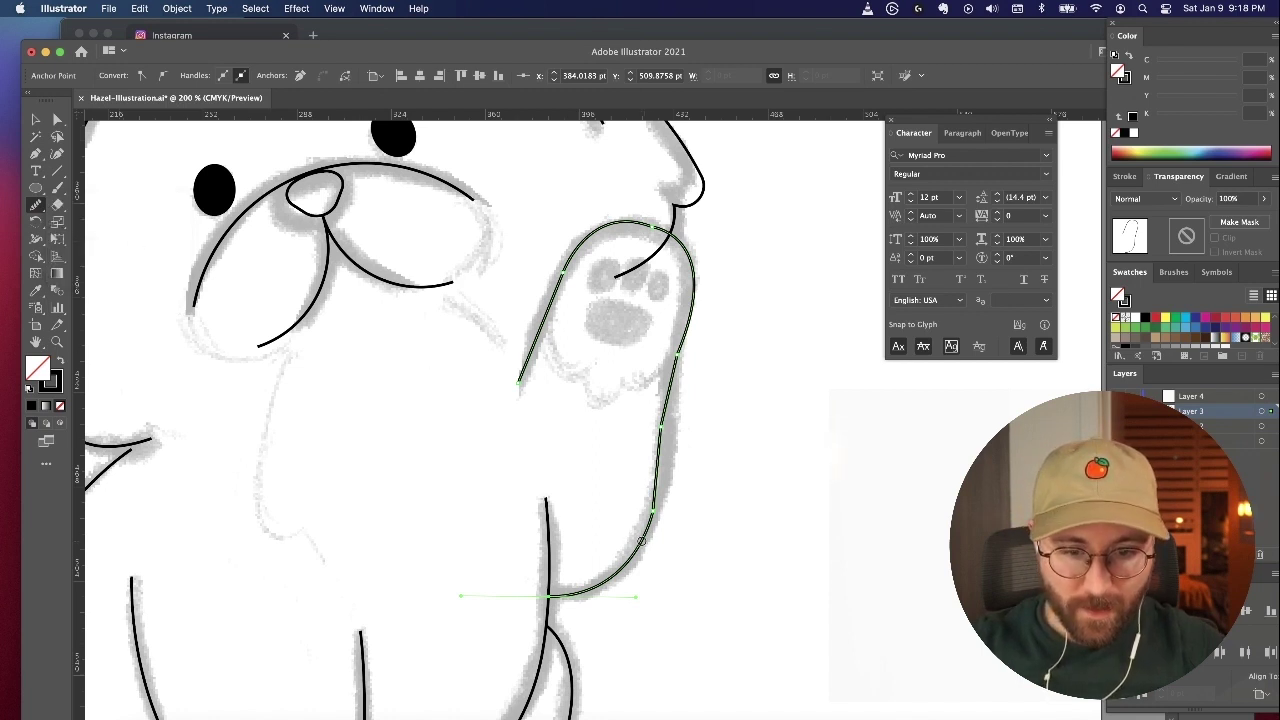
pyautogui.moveTo(641, 540); pyautogui.dragTo(684, 385)
pyautogui.moveTo(672, 445); pyautogui.dragTo(610, 594)
pyautogui.press('super+z')
pyautogui.moveTo(639, 544)
pyautogui.mouseDown()
pyautogui.moveTo(667, 364)
pyautogui.moveTo(661, 422)
pyautogui.mouseUp()
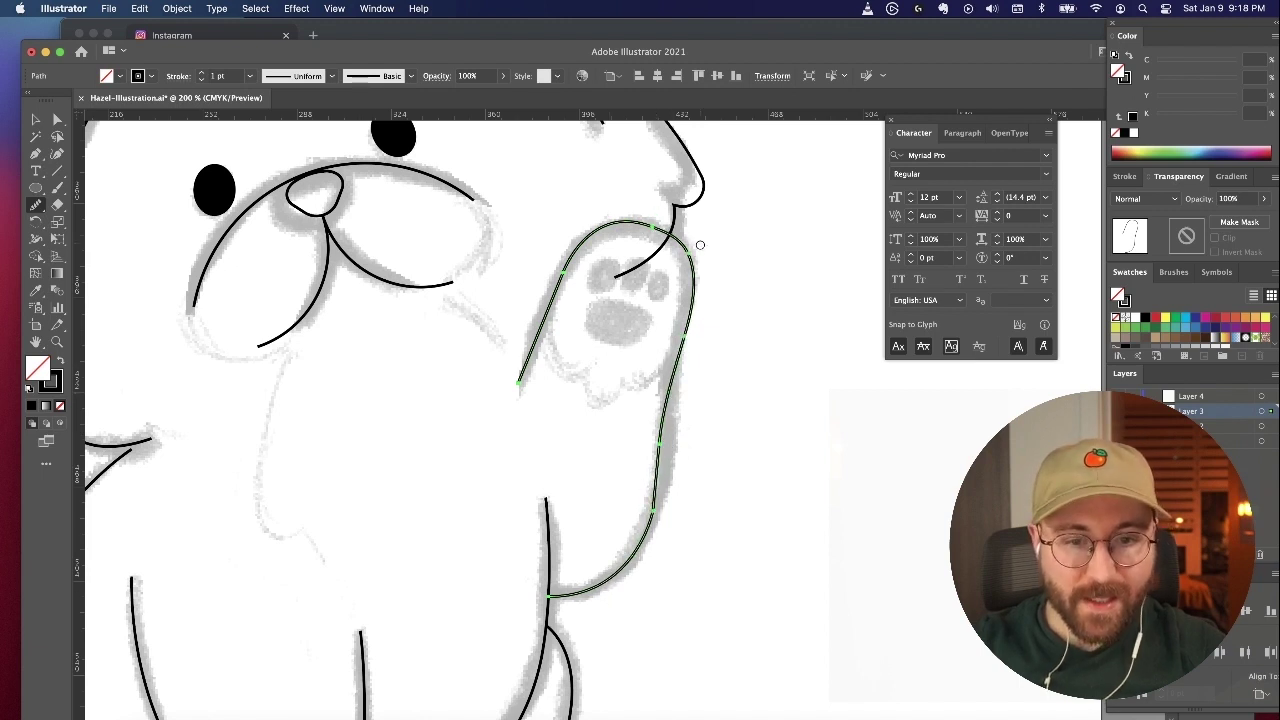
pyautogui.moveTo(693, 278); pyautogui.dragTo(641, 213)
pyautogui.moveTo(697, 304)
pyautogui.mouseDown()
pyautogui.moveTo(688, 272)
pyautogui.moveTo(653, 398)
pyautogui.moveTo(657, 537)
pyautogui.mouseUp()
pyautogui.press('super+z')
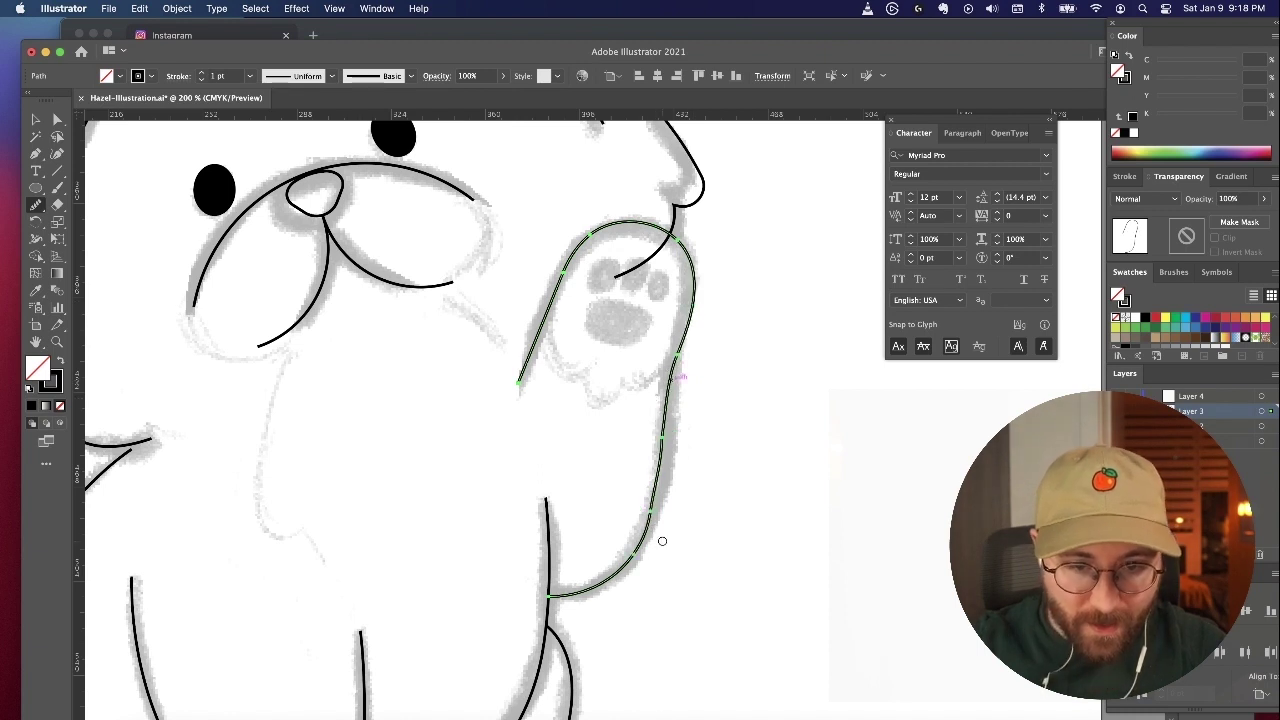
# Step: Even out the bumps from the raised paw's side down to the curve where the leg meets the body
pyautogui.press('super+equal')
pyautogui.moveTo(716, 421); pyautogui.dragTo(703, 507)
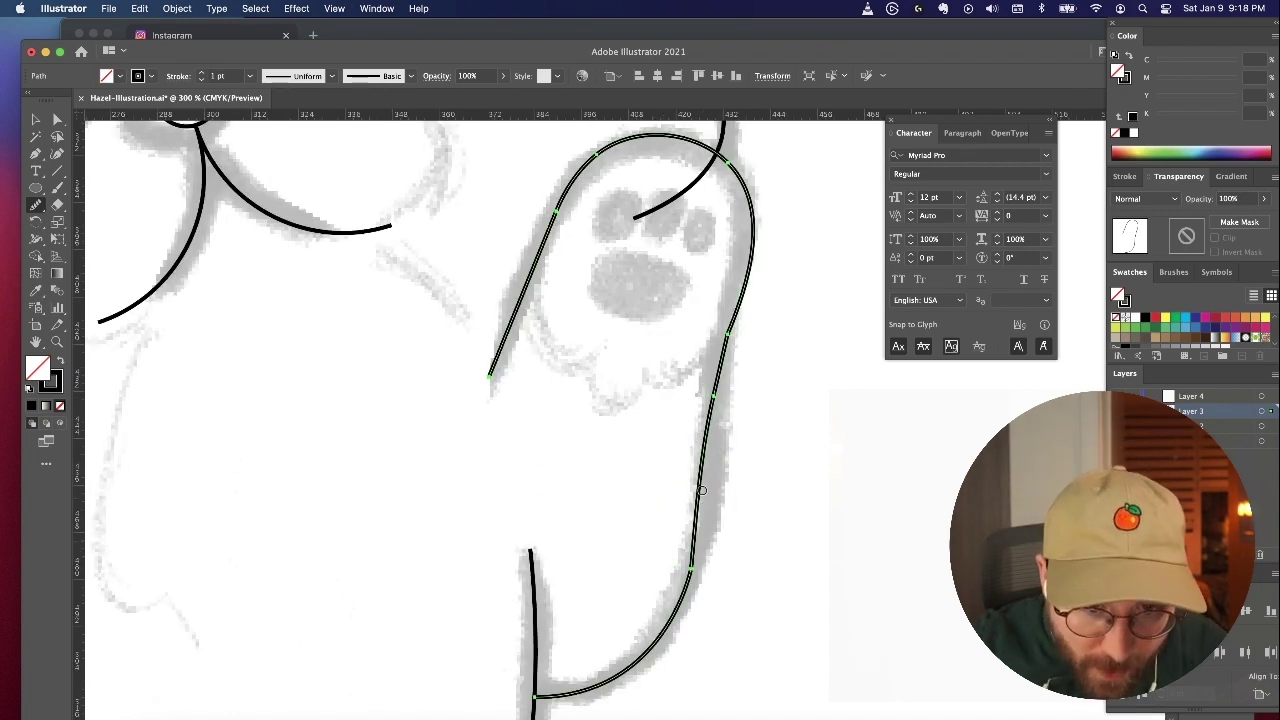
pyautogui.moveTo(716, 354)
pyautogui.mouseDown()
pyautogui.moveTo(738, 300)
pyautogui.moveTo(732, 318)
pyautogui.mouseUp()
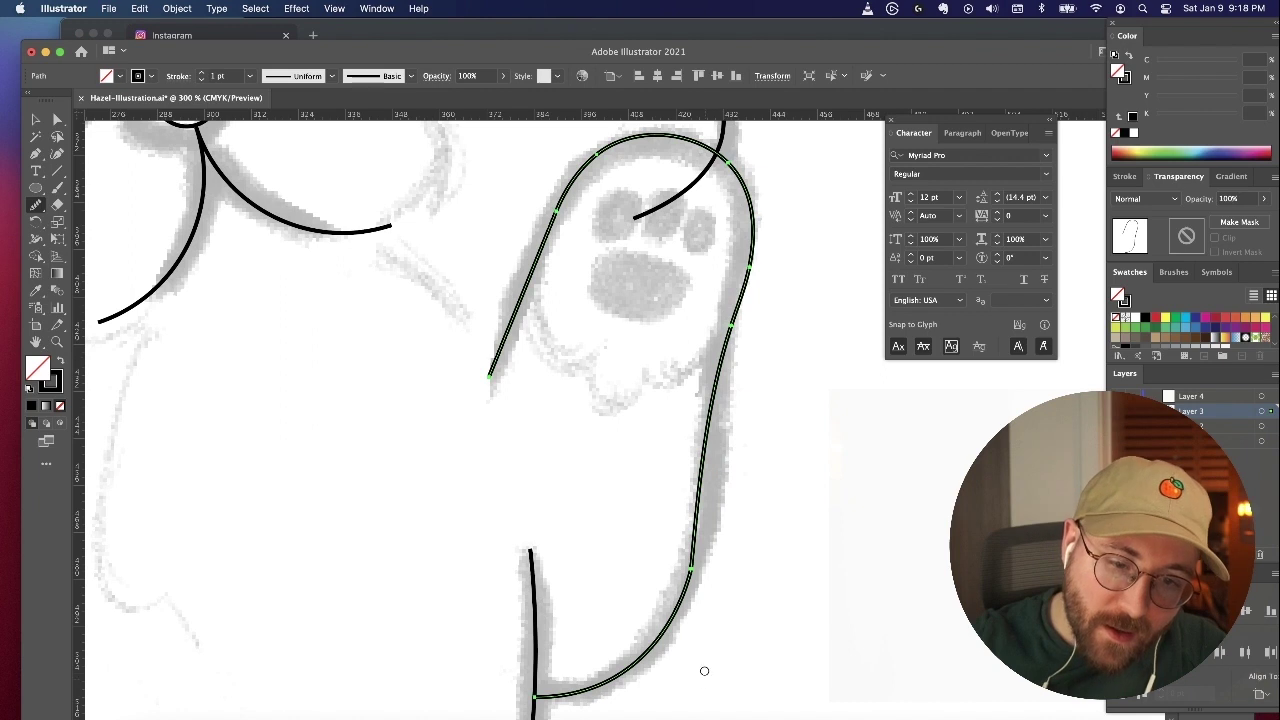
pyautogui.moveTo(693, 572); pyautogui.dragTo(657, 680)
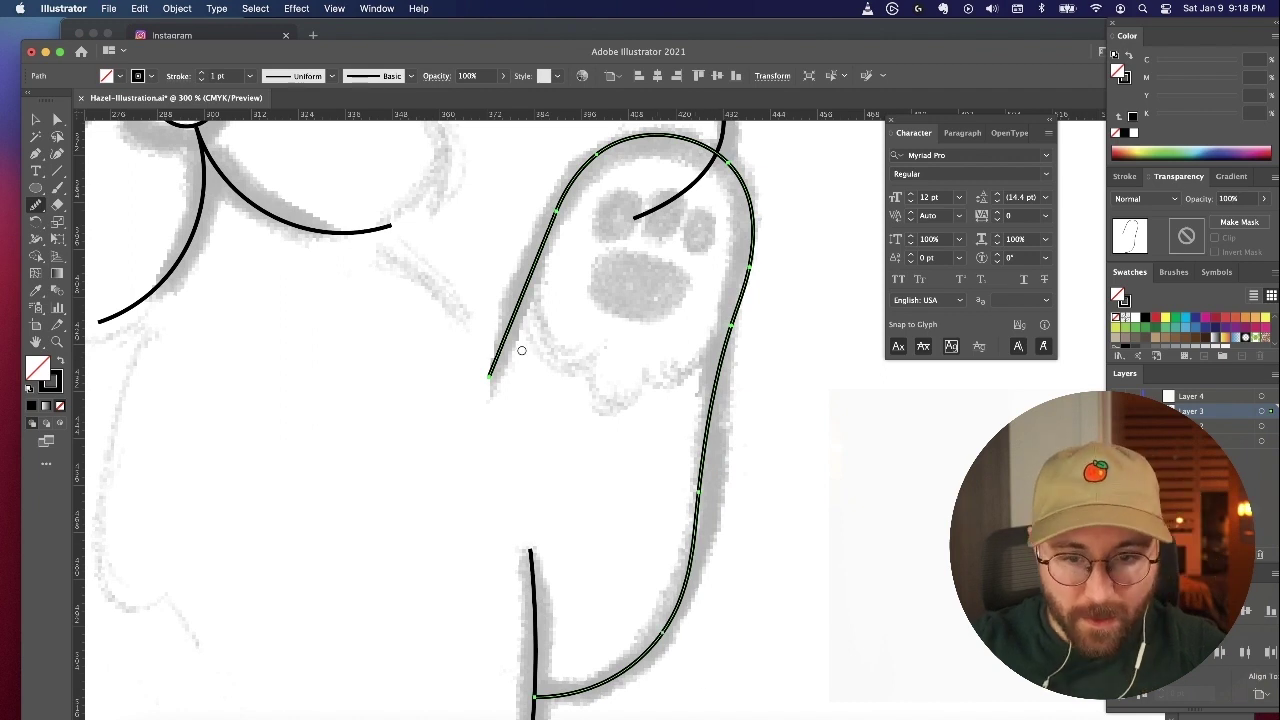
pyautogui.press('super+minus')
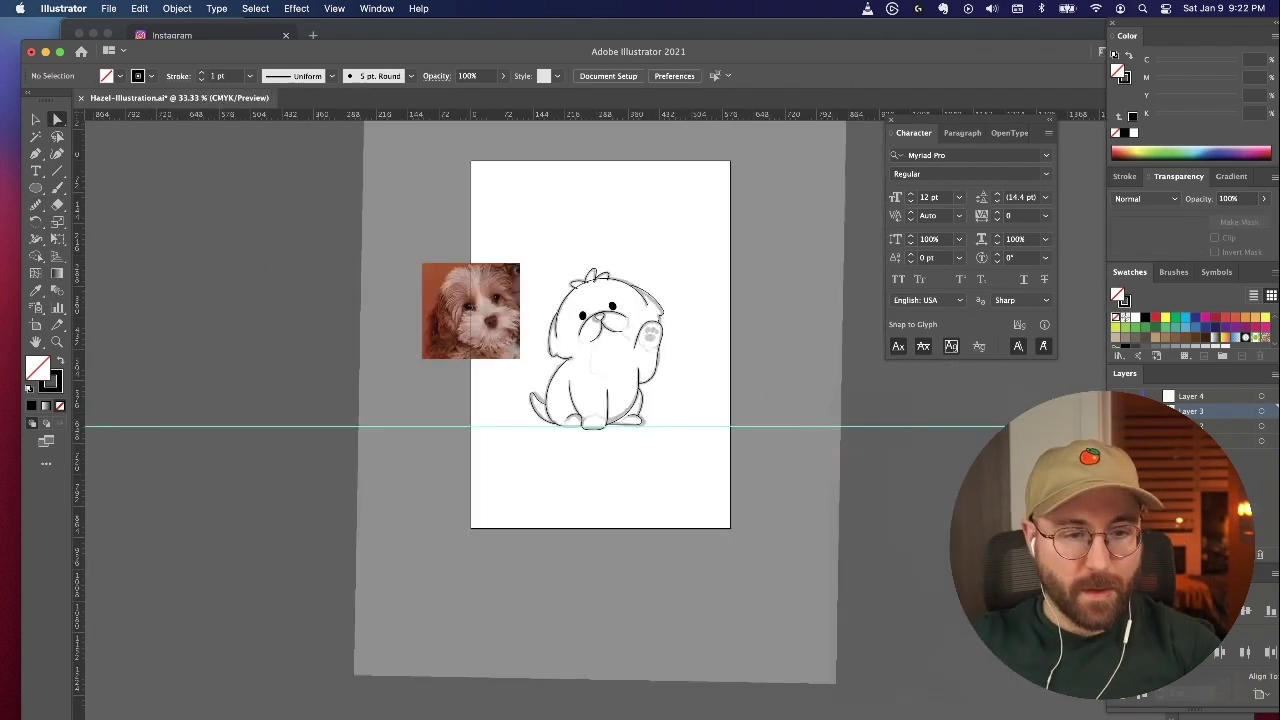
# Step: Move the rough sketch out from under the line art to the empty area beside the artboard
pyautogui.moveTo(600, 370); pyautogui.dragTo(834, 394)
pyautogui.hscroll(3, 700, 430)
pyautogui.click(431, 466)
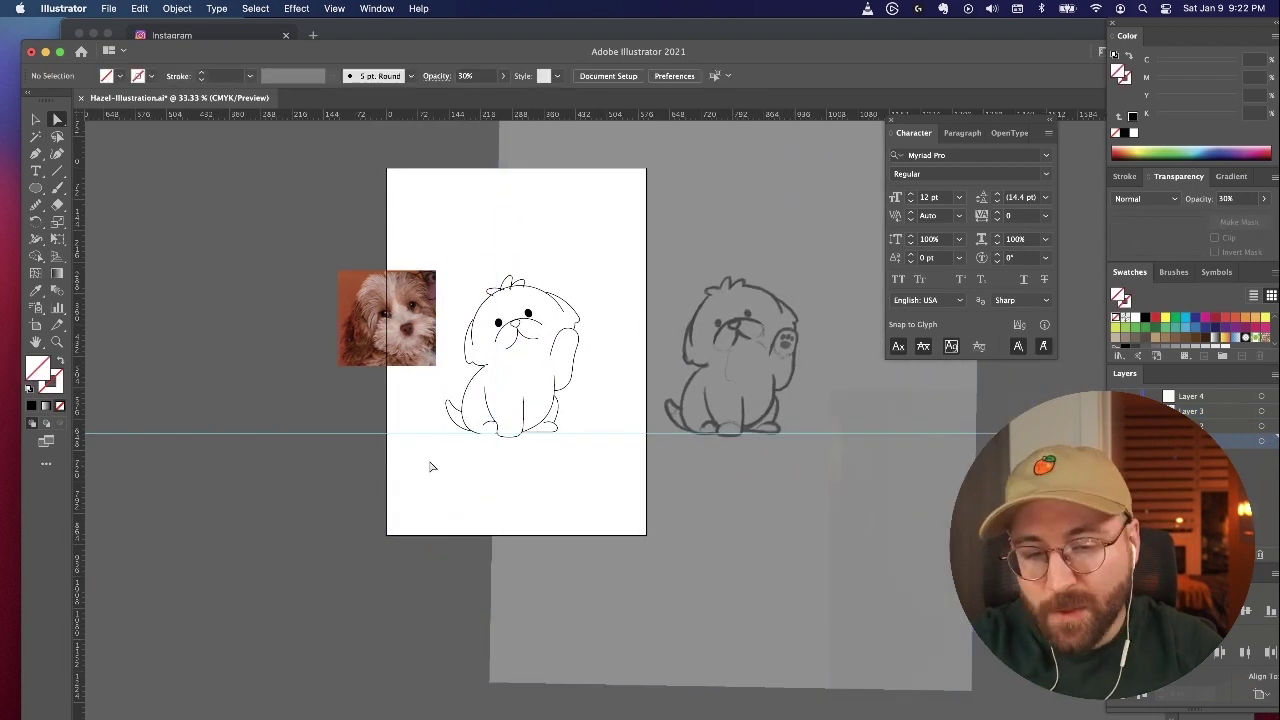
pyautogui.hscroll(2, 431, 466)
pyautogui.press('super+equal')
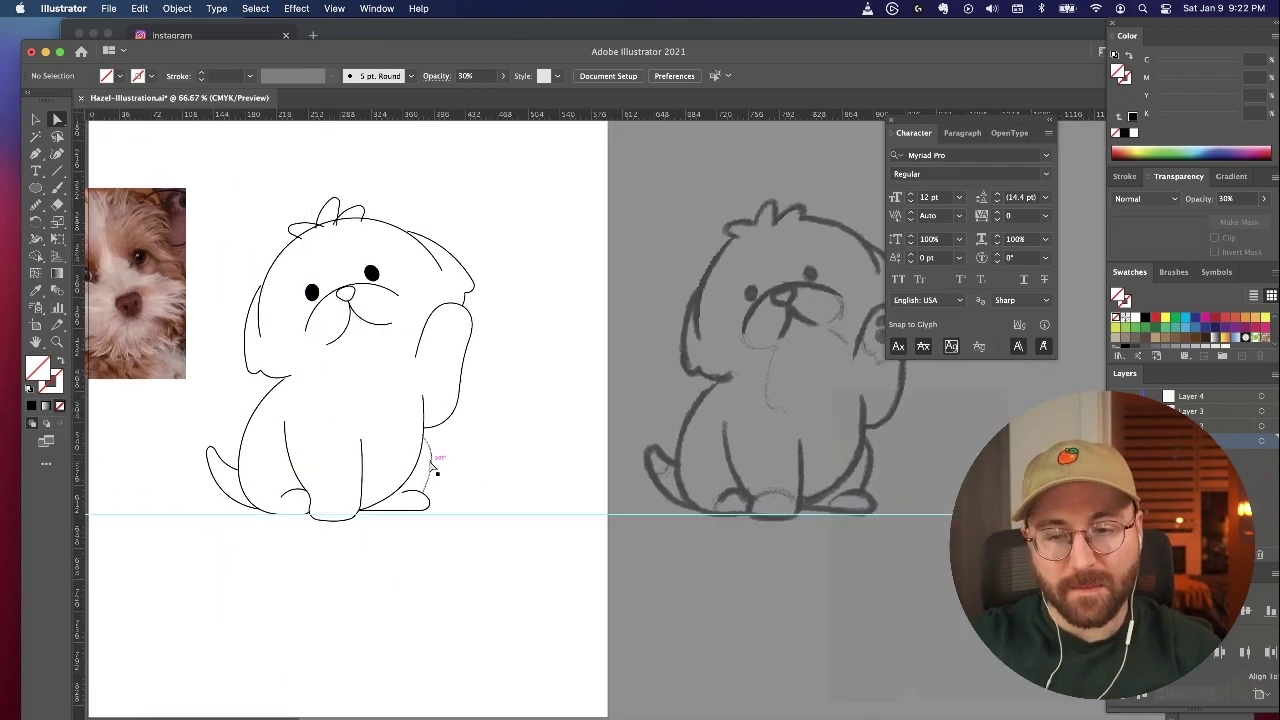
pyautogui.click(431, 466)
pyautogui.click(183, 526)
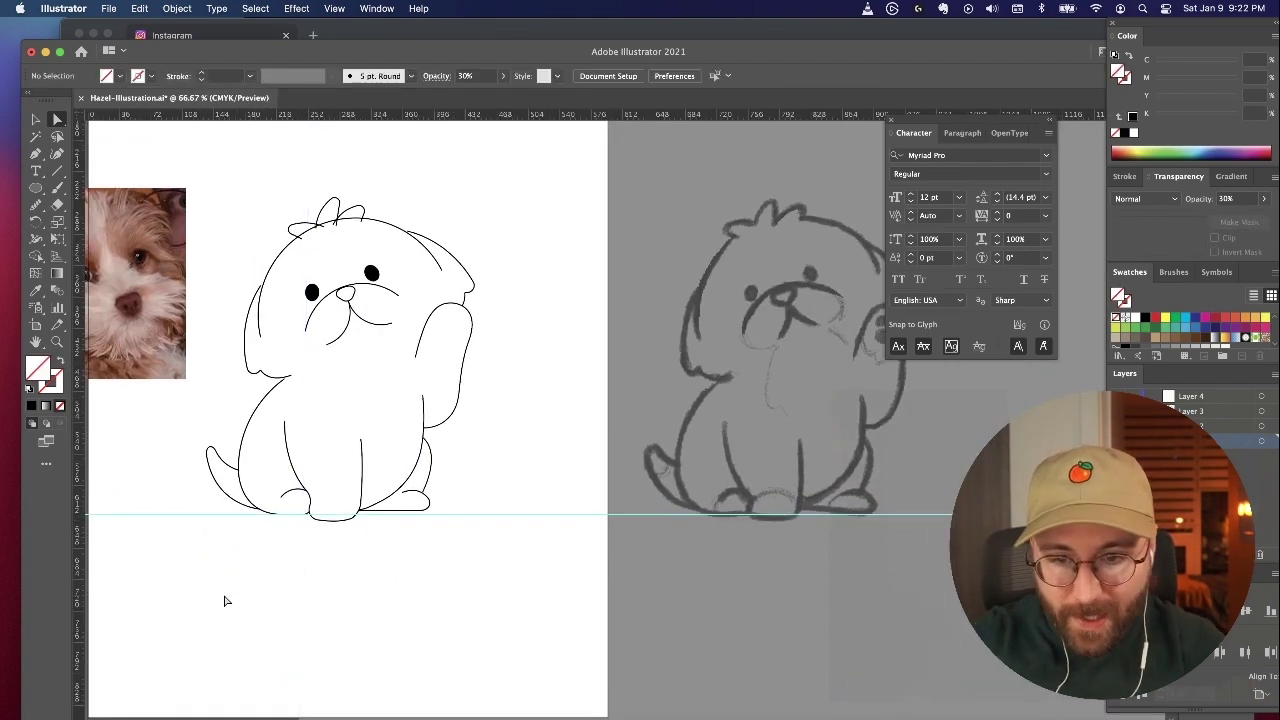
# Step: Select all of the puppy's line art and thicken its strokes to 5 pt
pyautogui.scroll(1, 225, 600)
pyautogui.press('super+a')
pyautogui.click(203, 73)
pyautogui.click(203, 73)
pyautogui.click(203, 73)
pyautogui.click(203, 73)
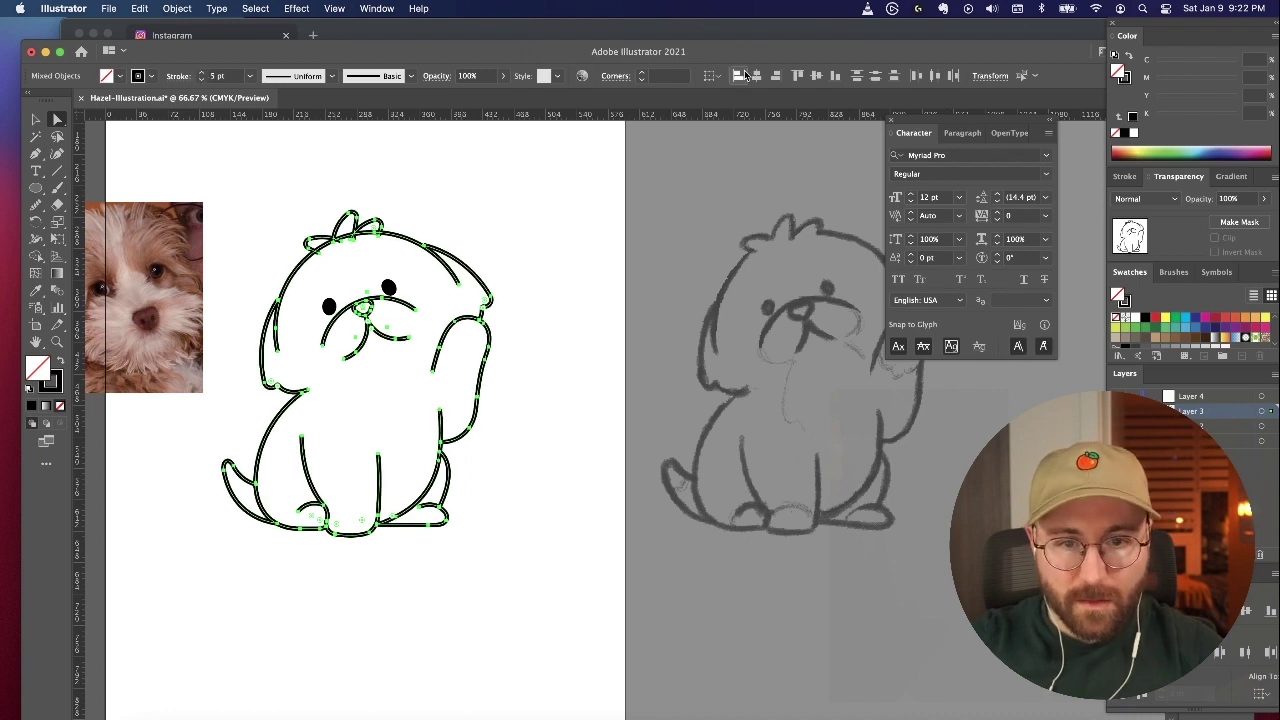
# Step: Give the line art round corner joins, try a 4 pt stroke weight, and return it to 5 pt
pyautogui.click(1127, 177)
pyautogui.click(1182, 237)
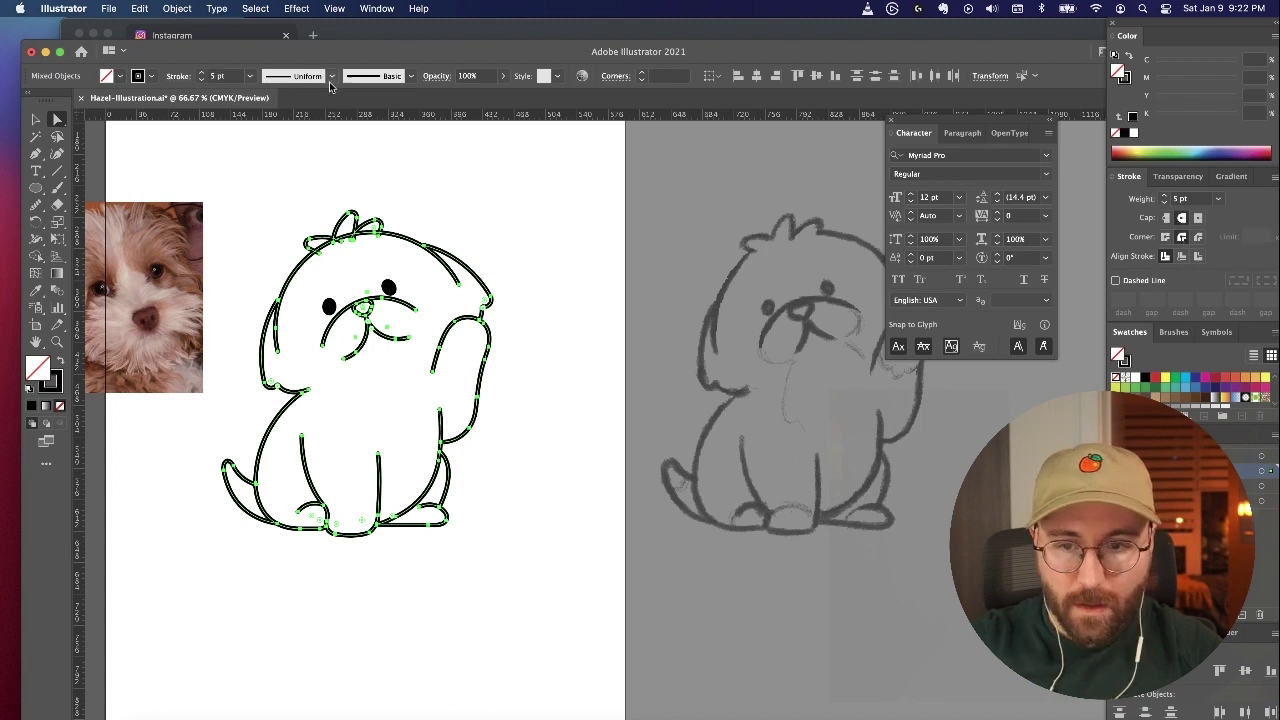
pyautogui.click(203, 81)
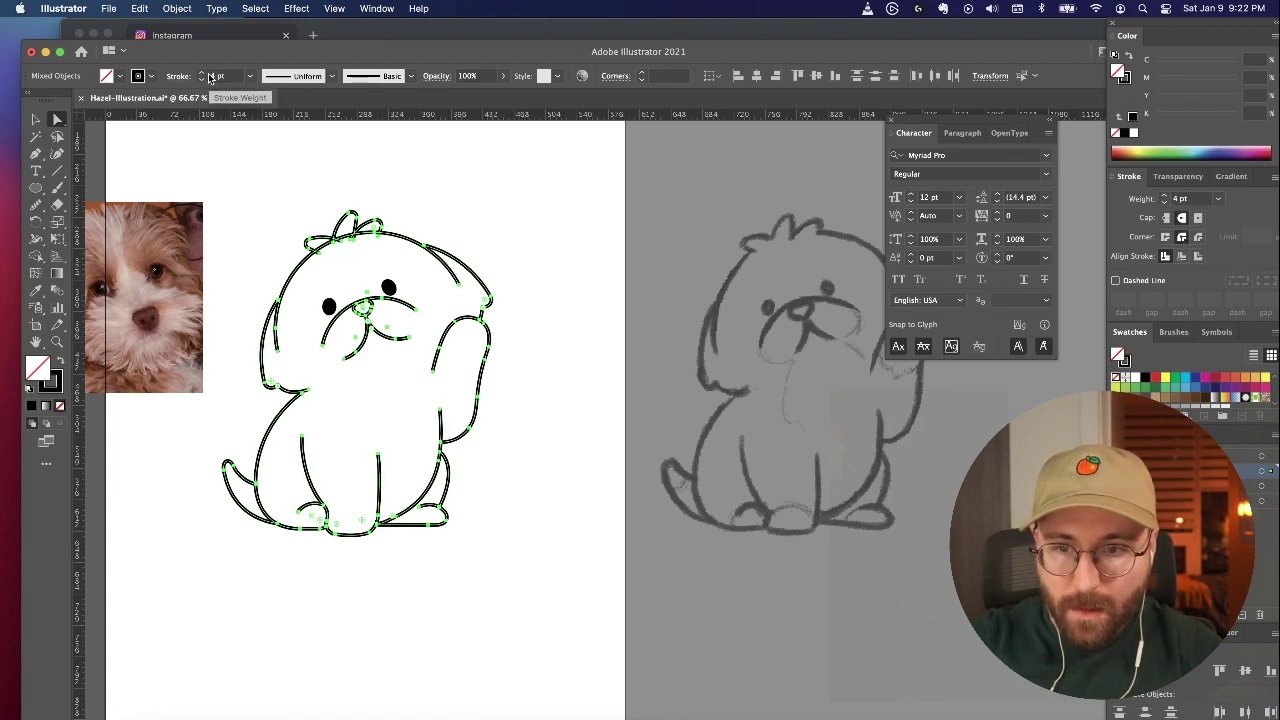
pyautogui.click(202, 73)
pyautogui.click(392, 172)
# Step: Shorten the left mouth line by adding an anchor point along it and deleting its outer end
pyautogui.scroll(3, 341, 343)
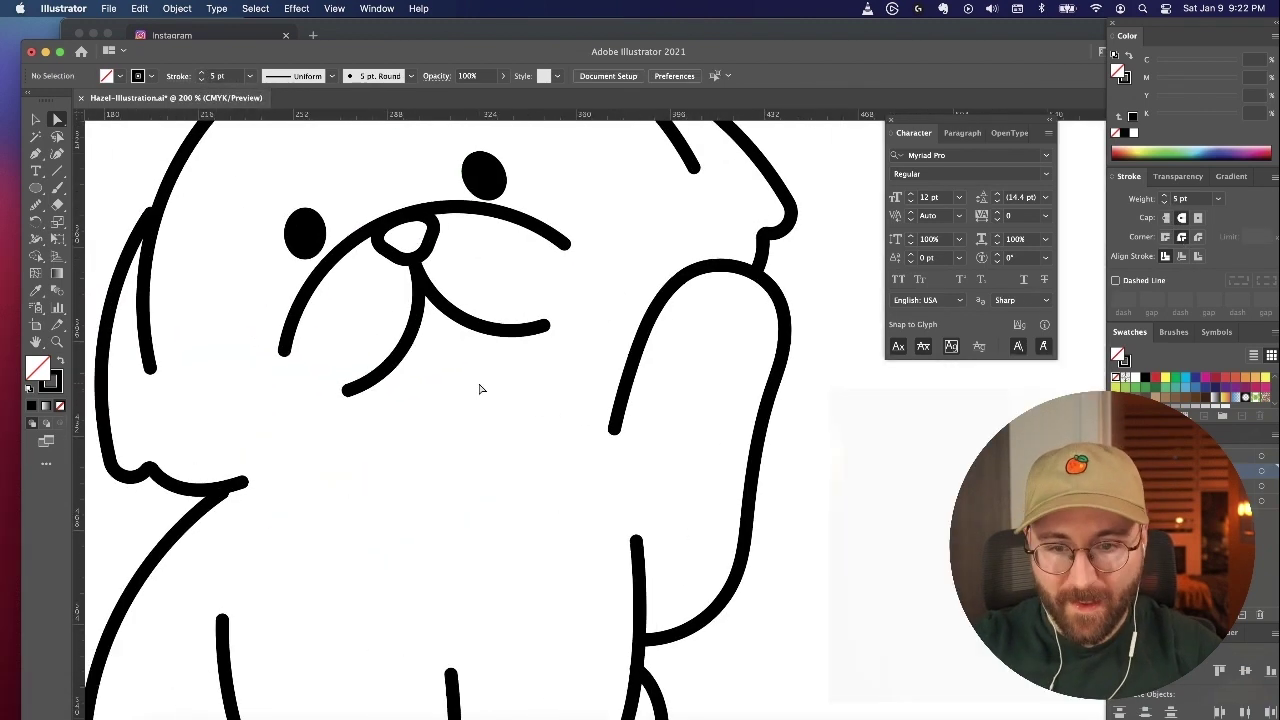
pyautogui.click(406, 347)
pyautogui.press('p')
pyautogui.press('a')
pyautogui.click(333, 379)
pyautogui.moveTo(333, 379); pyautogui.dragTo(365, 404)
pyautogui.press('Delete')
pyautogui.moveTo(570, 350); pyautogui.dragTo(489, 286)
pyautogui.press('Delete')
pyautogui.press('super+z')
# Step: Shorten the right mouth line by adding an anchor point midway and deleting the part beyond it
pyautogui.press('p')
pyautogui.keyDown('super'); pyautogui.click(469, 323); pyautogui.keyUp('super')
pyautogui.press('super+plus')
pyautogui.press('super+plus')
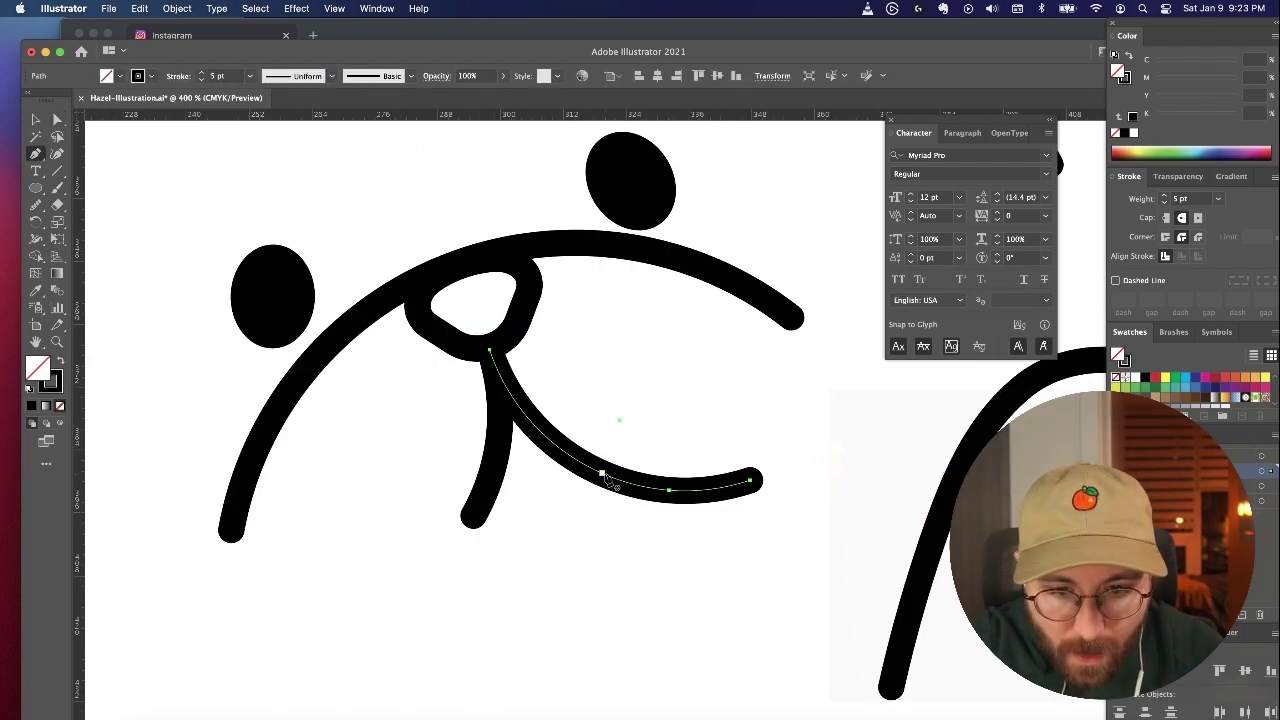
pyautogui.click(604, 474)
pyautogui.press('a')
pyautogui.moveTo(786, 540); pyautogui.dragTo(645, 445)
pyautogui.press('Delete')
# Step: Move both eyes slightly down and inward, closer to the muzzle line
pyautogui.press('super+minus')
pyautogui.press('super+minus')
pyautogui.press('super+minus')
pyautogui.press('super+minus')
pyautogui.press('super+minus')
pyautogui.click(694, 234)
pyautogui.press('super+plus')
pyautogui.press('super+plus')
pyautogui.press('super+plus')
pyautogui.press('super+plus')
pyautogui.moveTo(383, 323); pyautogui.dragTo(391, 337)
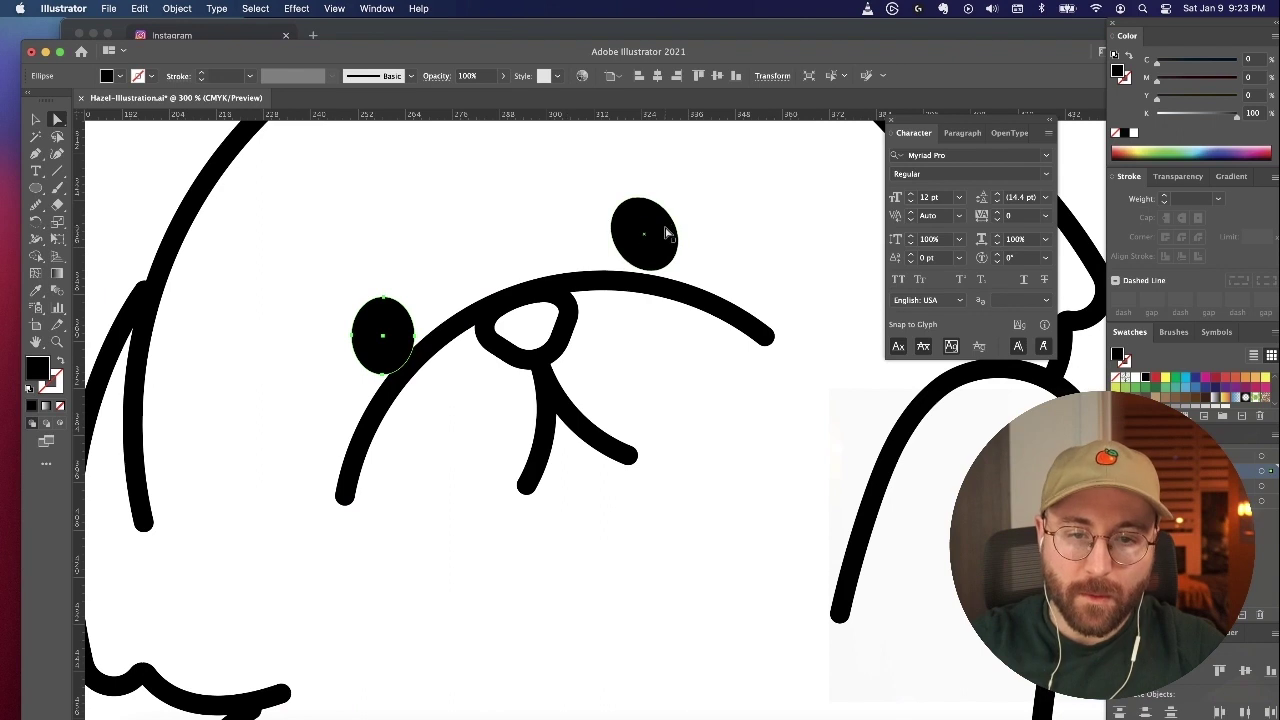
pyautogui.moveTo(666, 232); pyautogui.dragTo(661, 246)
pyautogui.click(754, 159)
# Step: Examine the whole puppy line art against the reference photo and the rough sketch at several magnifications
pyautogui.press('super+minus')
pyautogui.press('super+minus')
pyautogui.press('super+minus')
pyautogui.press('super+minus')
pyautogui.press('super+minus')
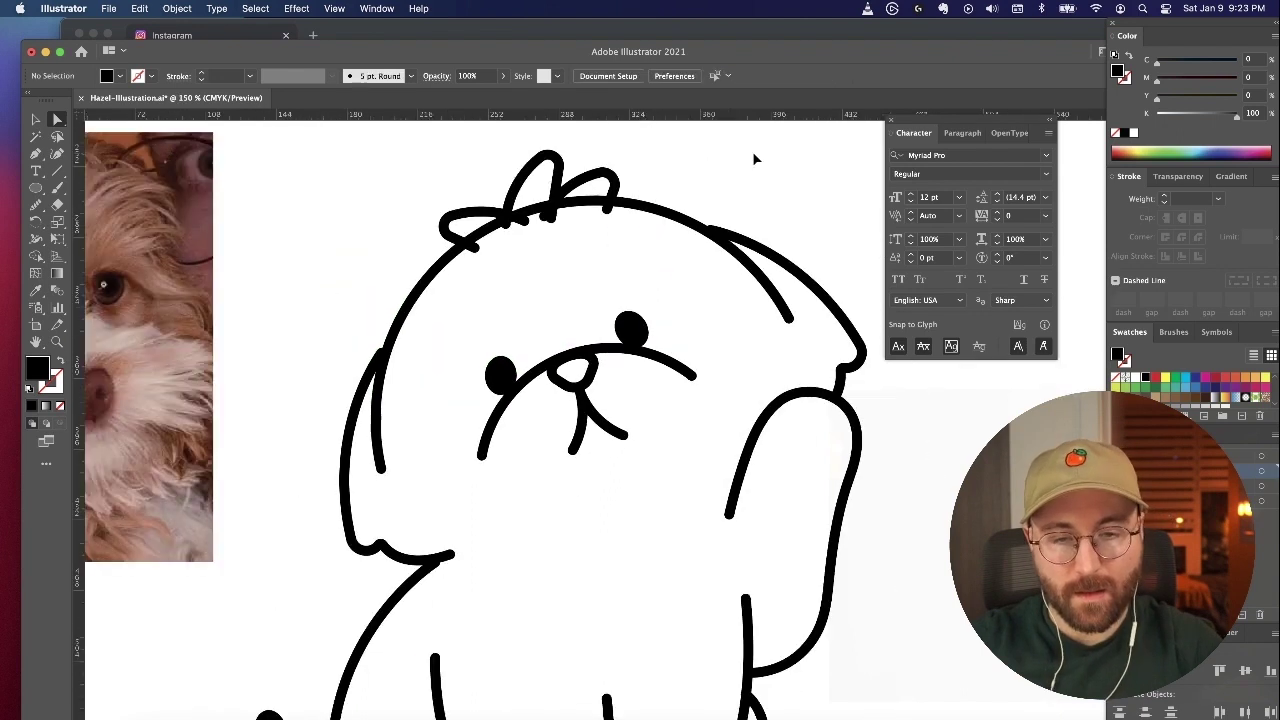
pyautogui.press('super+minus')
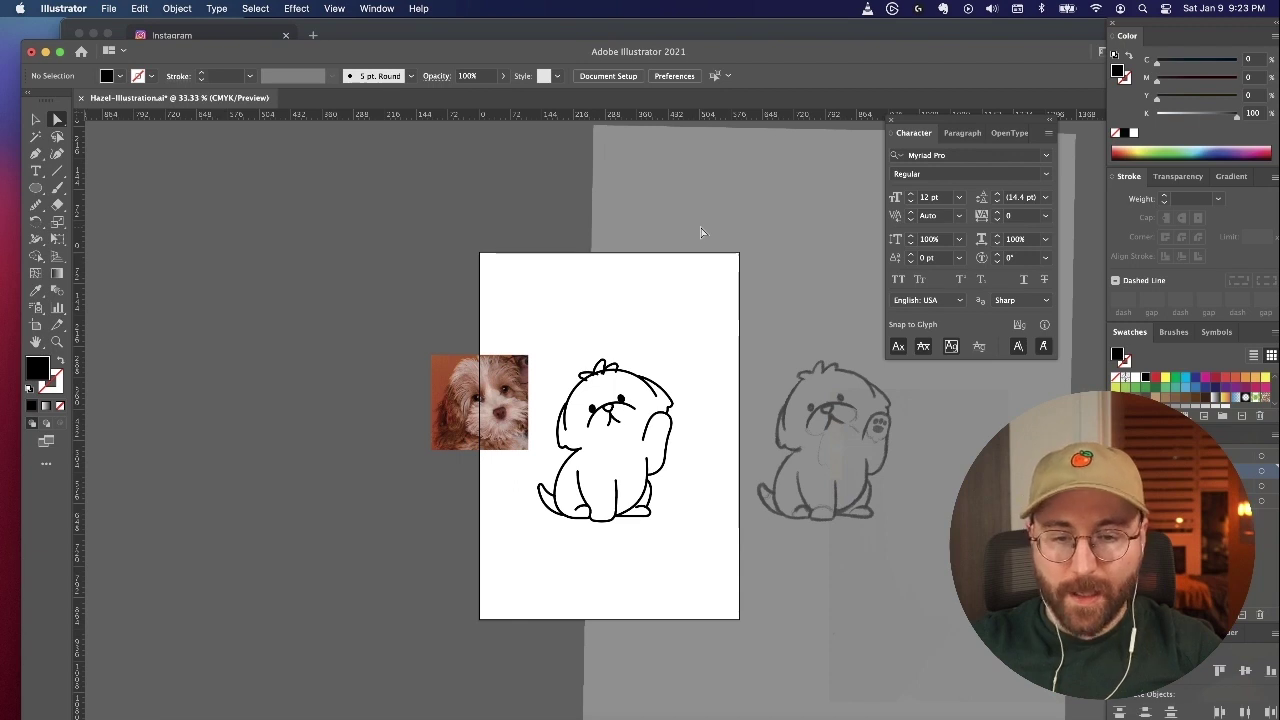
pyautogui.press('super+plus')
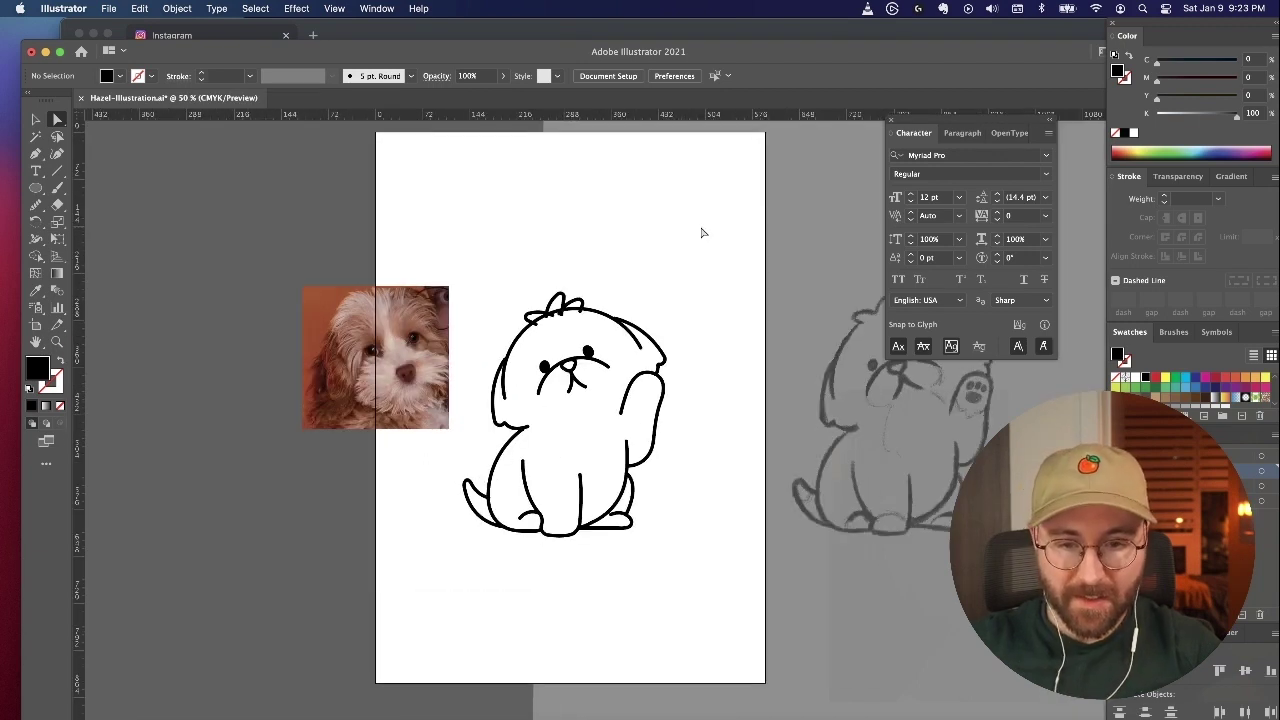
pyautogui.press('super+plus')
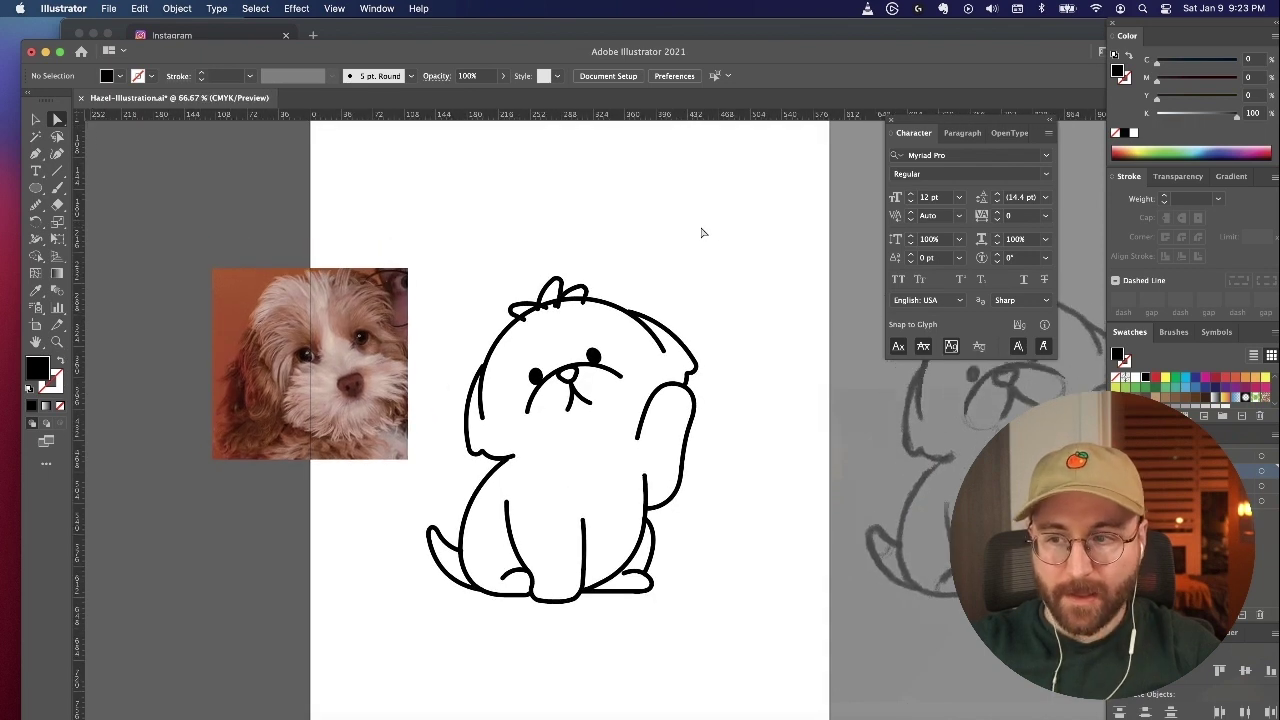
pyautogui.scroll(-2, 703, 233)
pyautogui.scroll(2, 703, 233)
pyautogui.scroll(-2, 703, 233)
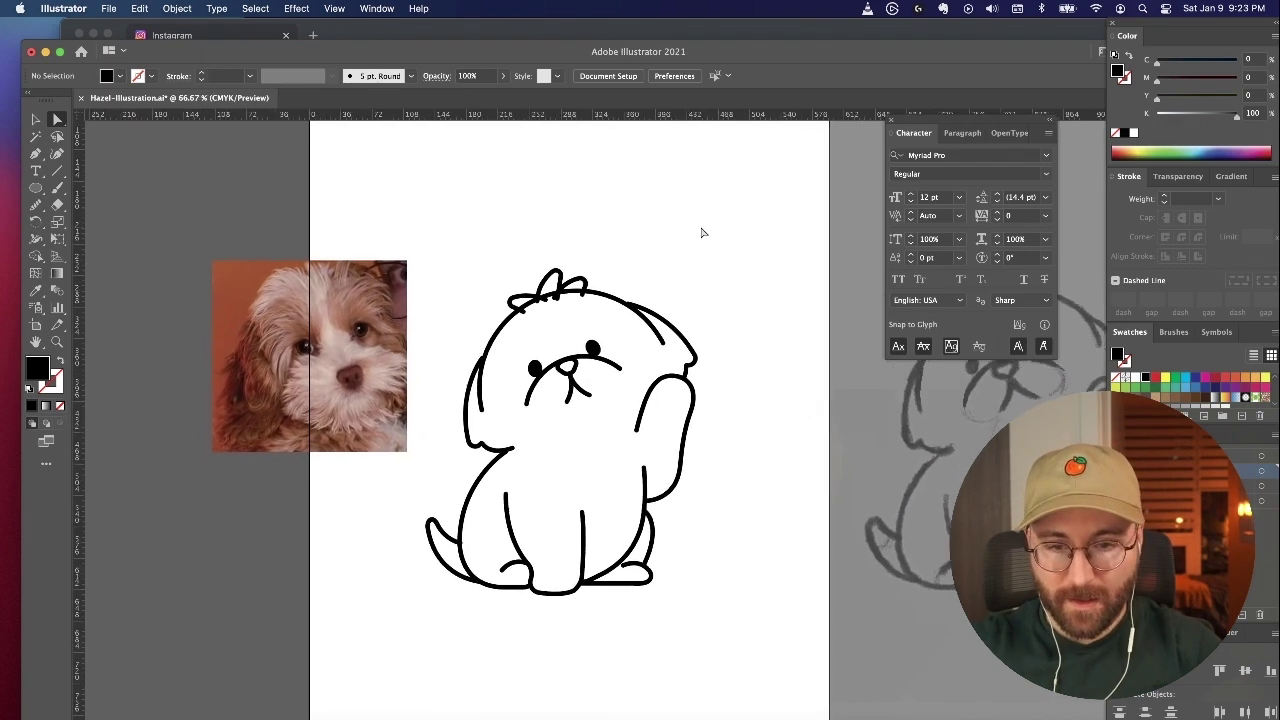
pyautogui.press('super+plus')
pyautogui.press('super+minus')
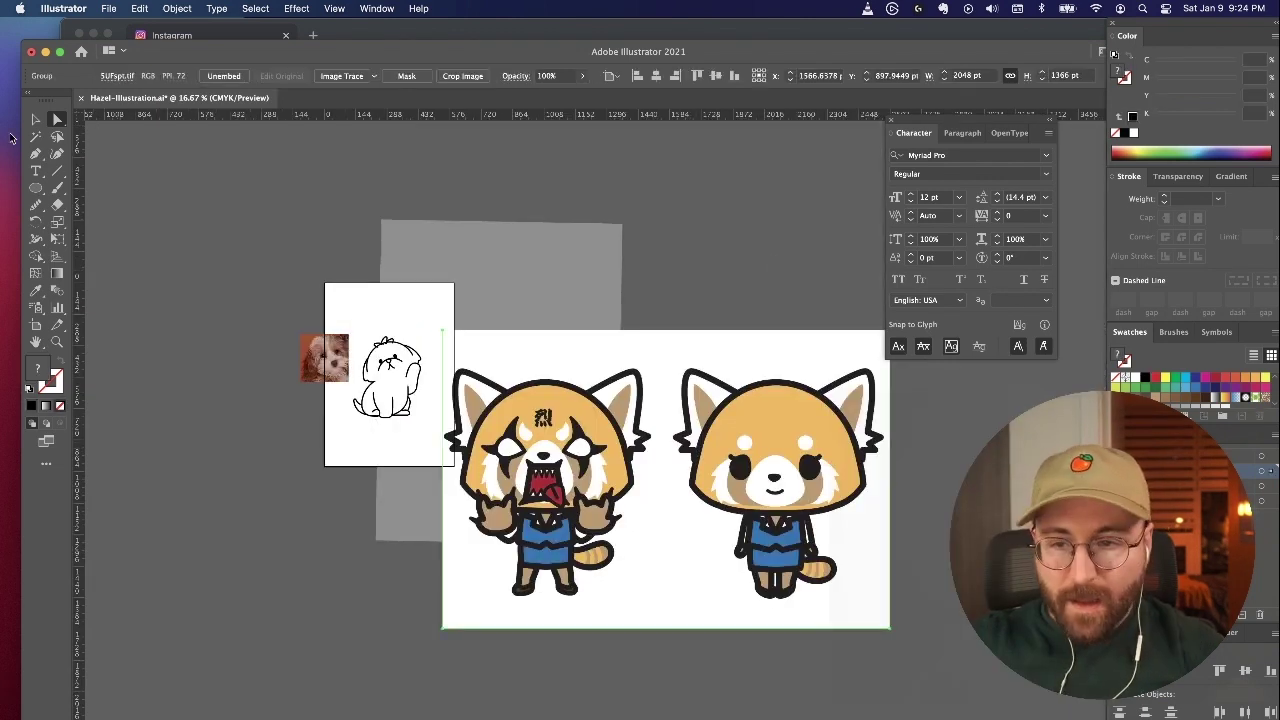
# Step: Scale down the red panda reference image and move it above the artboard
pyautogui.click(35, 119)
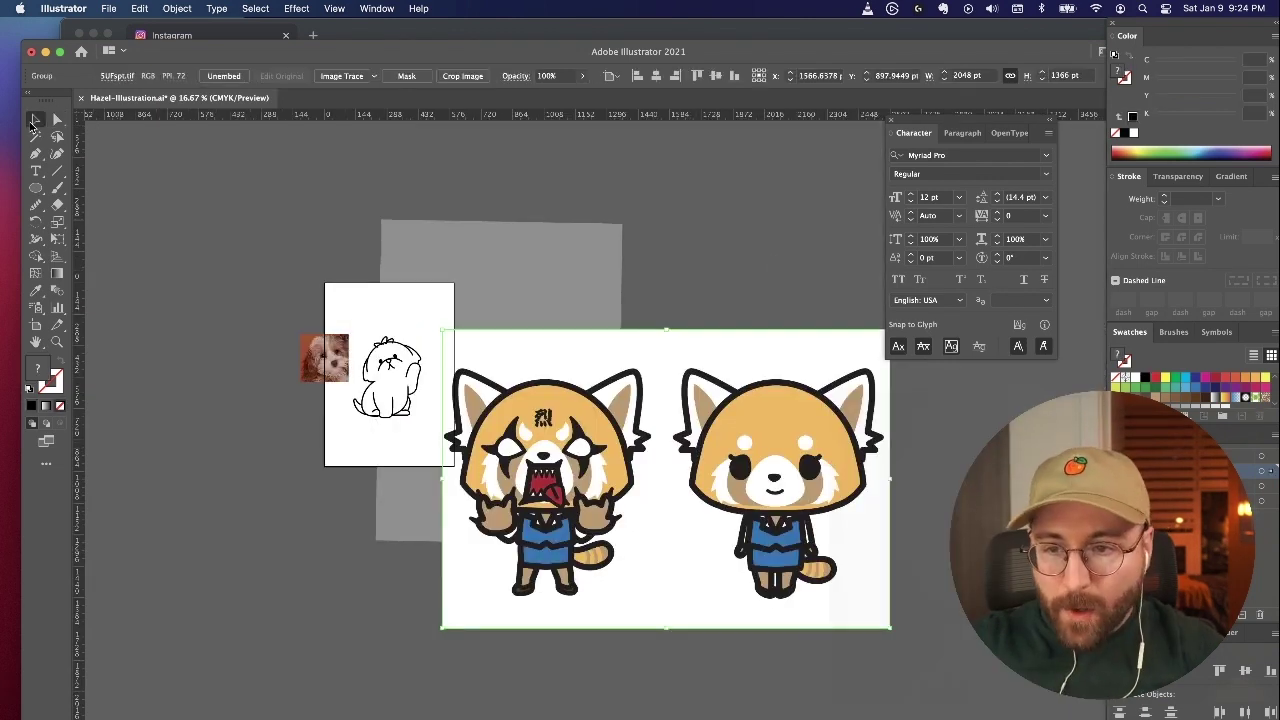
pyautogui.moveTo(889, 627); pyautogui.dragTo(630, 444)
pyautogui.moveTo(531, 383); pyautogui.dragTo(463, 319)
pyautogui.moveTo(432, 245); pyautogui.dragTo(432, 246)
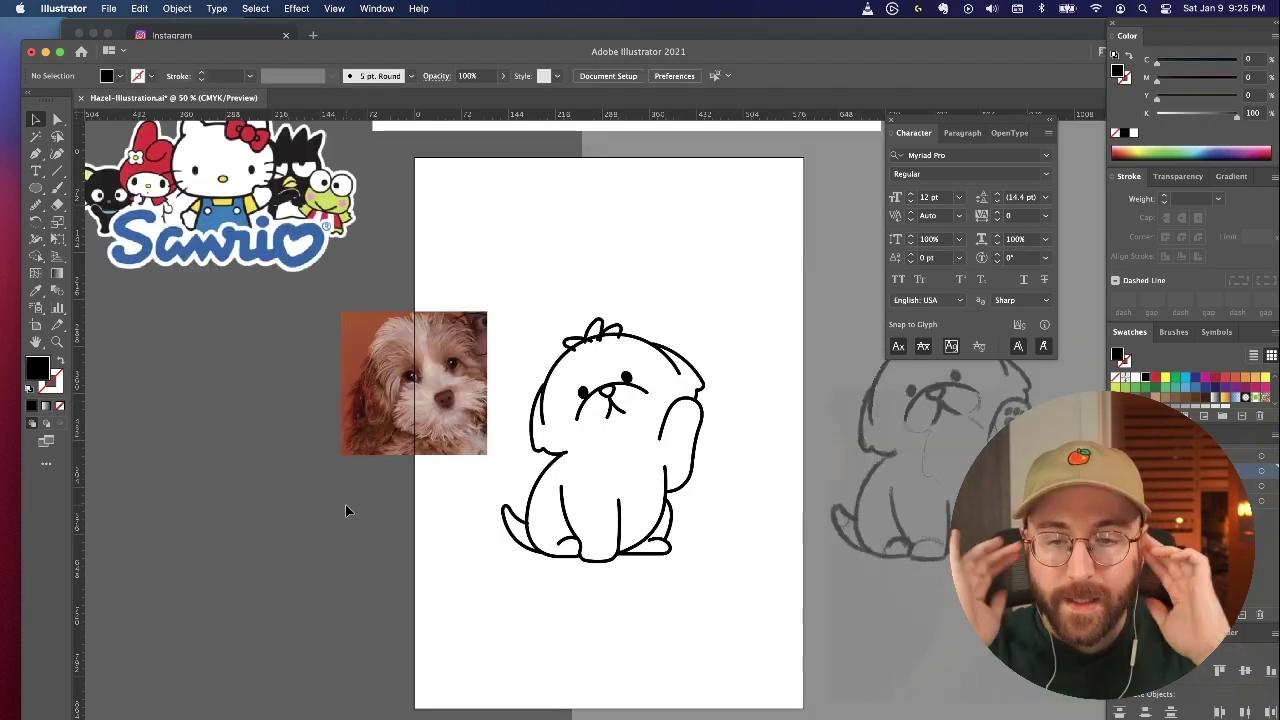
pyautogui.scroll(-1, 346, 511)
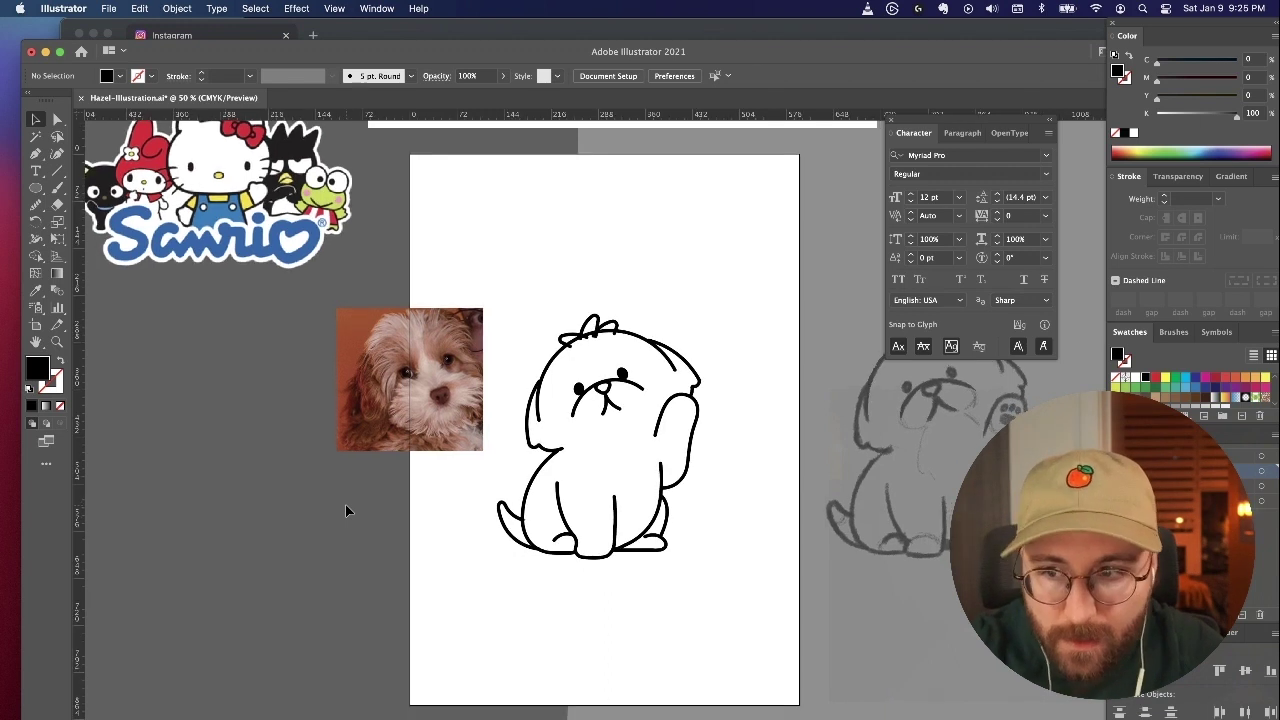
pyautogui.hscroll(-1, 346, 511)
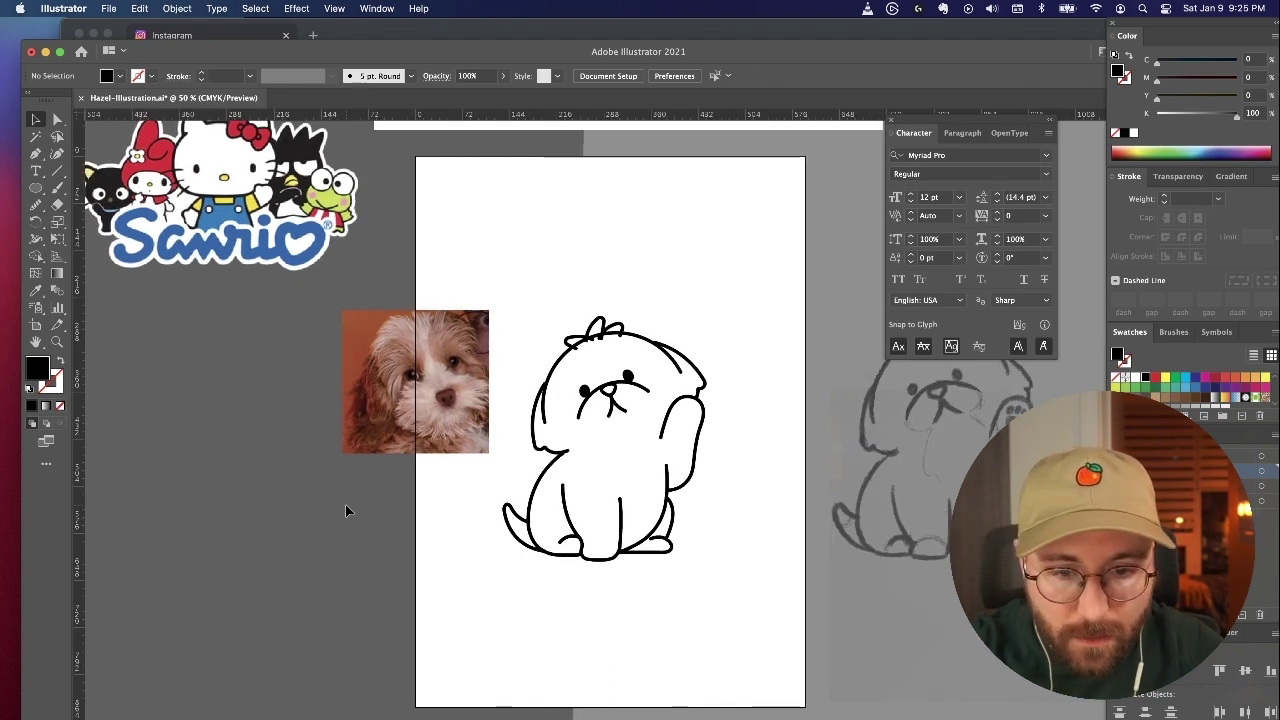
pyautogui.hscroll(5, 346, 511)
pyautogui.scroll(1, 346, 511)
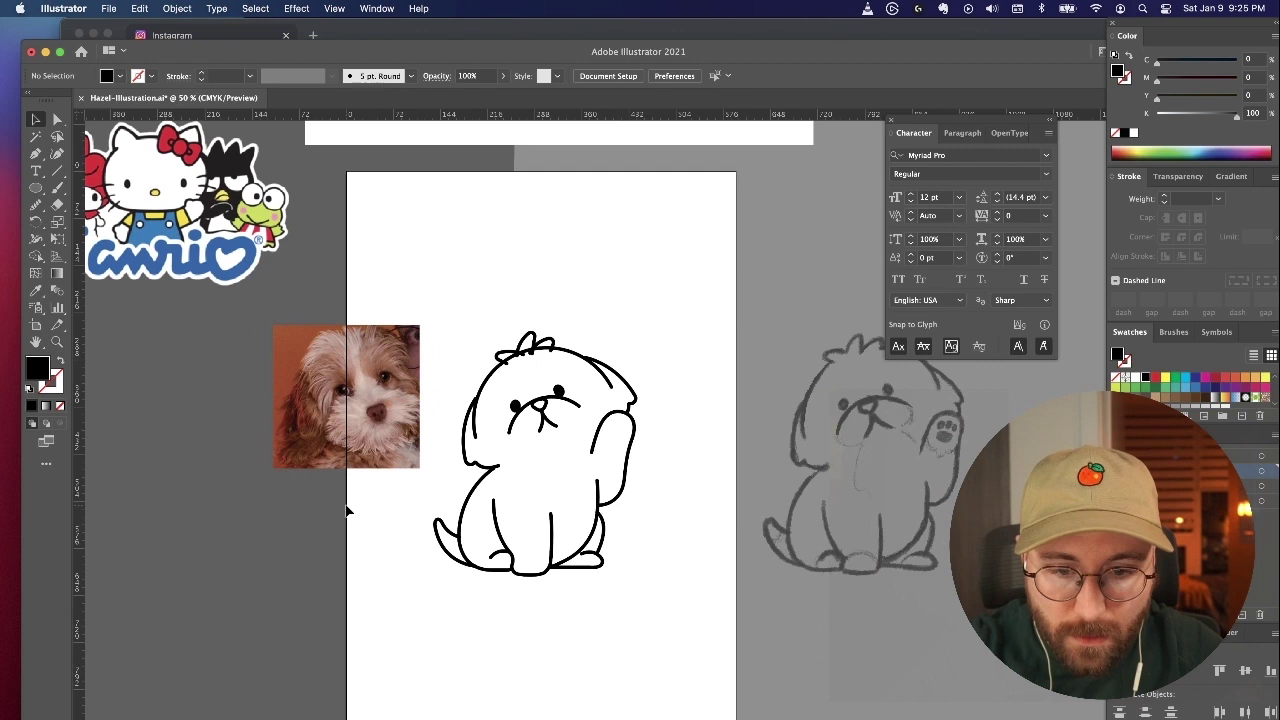
pyautogui.hscroll(3, 346, 511)
pyautogui.scroll(-2, 346, 511)
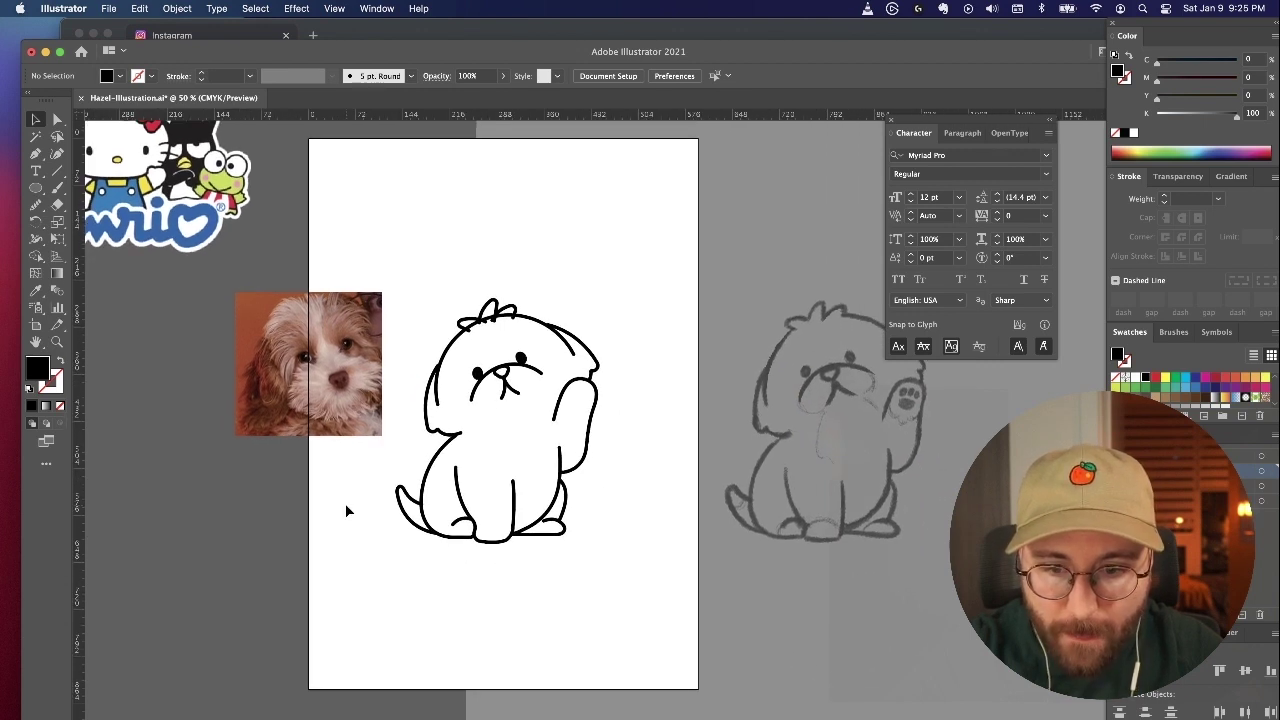
# Step: Add anchor points to the head outline on both sides of the hair tuft and delete the segment running between them
pyautogui.hscroll(4, 345, 511)
pyautogui.scroll(3, 345, 511)
pyautogui.hscroll(-4, 345, 511)
pyautogui.scroll(-2, 345, 511)
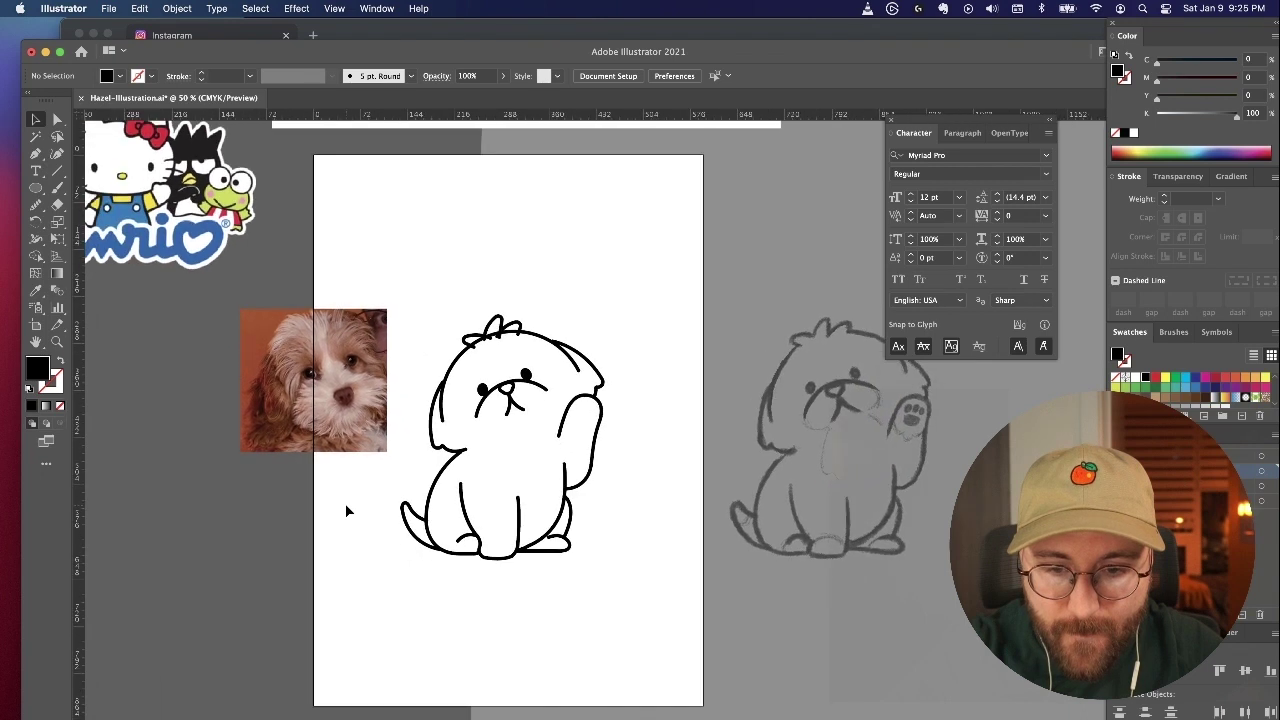
pyautogui.scroll(10, 345, 511)
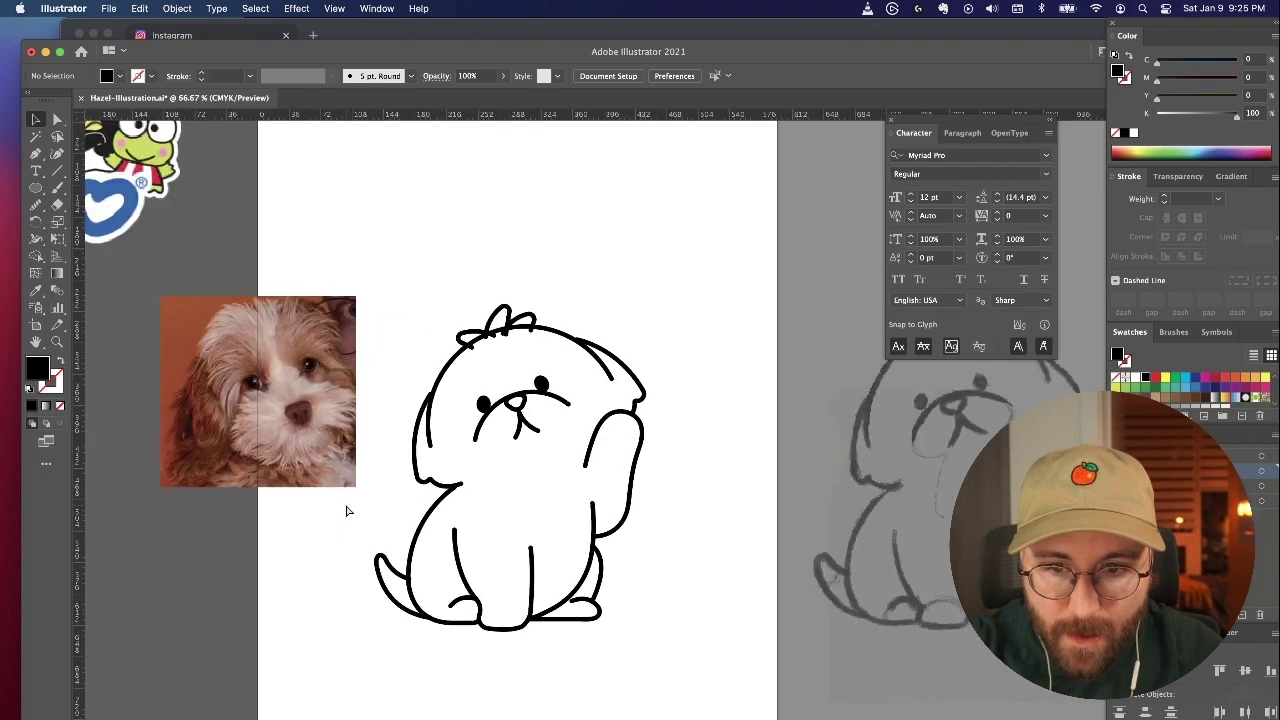
pyautogui.click(57, 119)
pyautogui.click(242, 362)
pyautogui.click(35, 154)
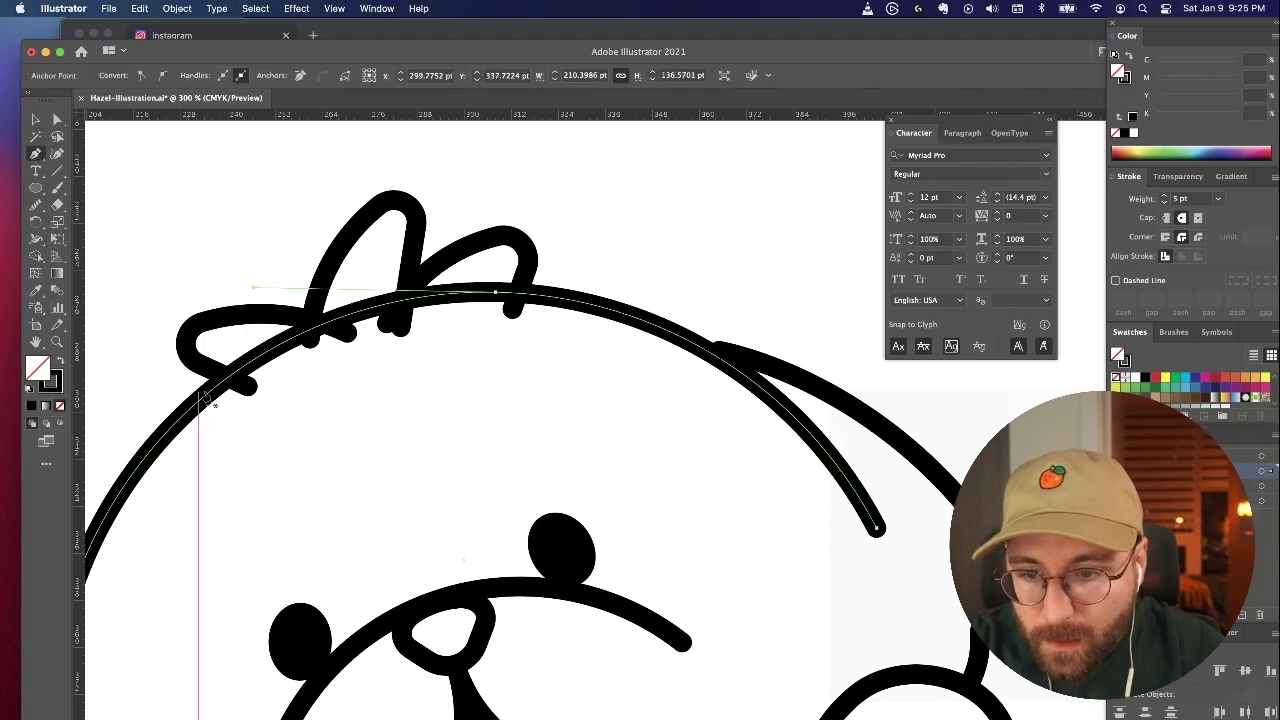
pyautogui.click(216, 393)
pyautogui.click(539, 296)
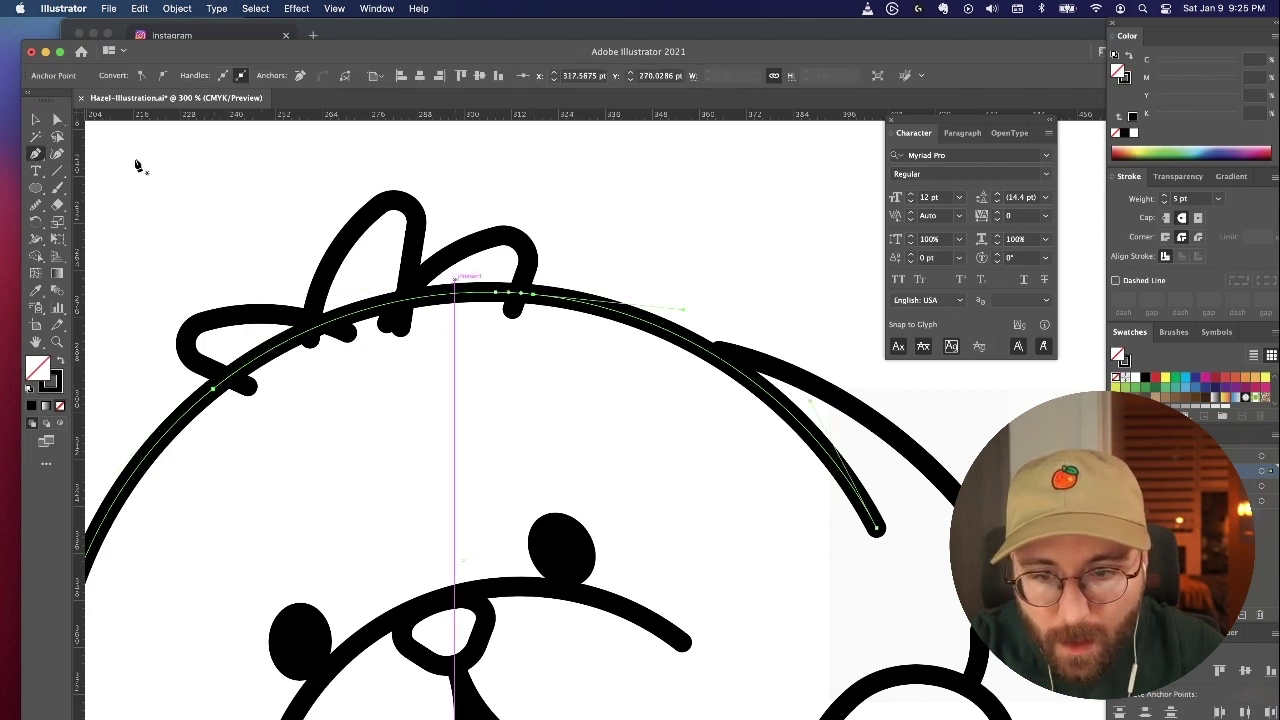
pyautogui.click(57, 120)
pyautogui.click(370, 319)
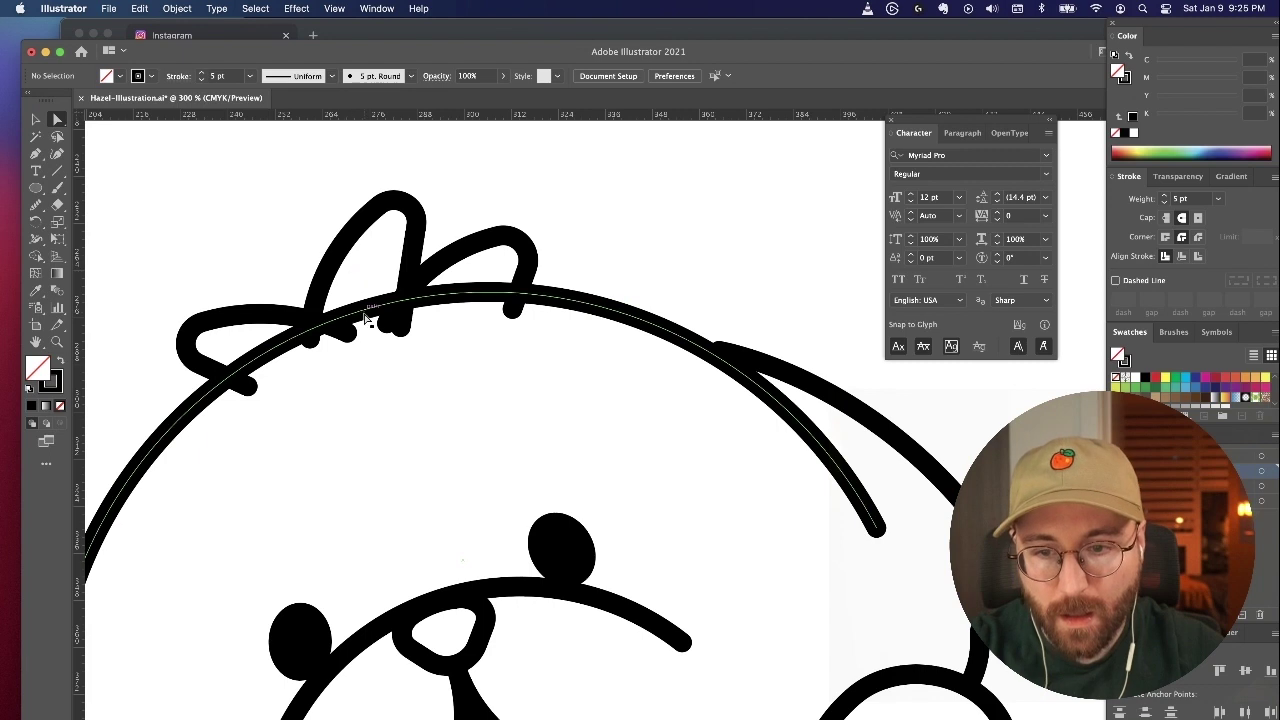
pyautogui.press('Delete')
pyautogui.click(675, 192)
pyautogui.hscroll(-5, 675, 192)
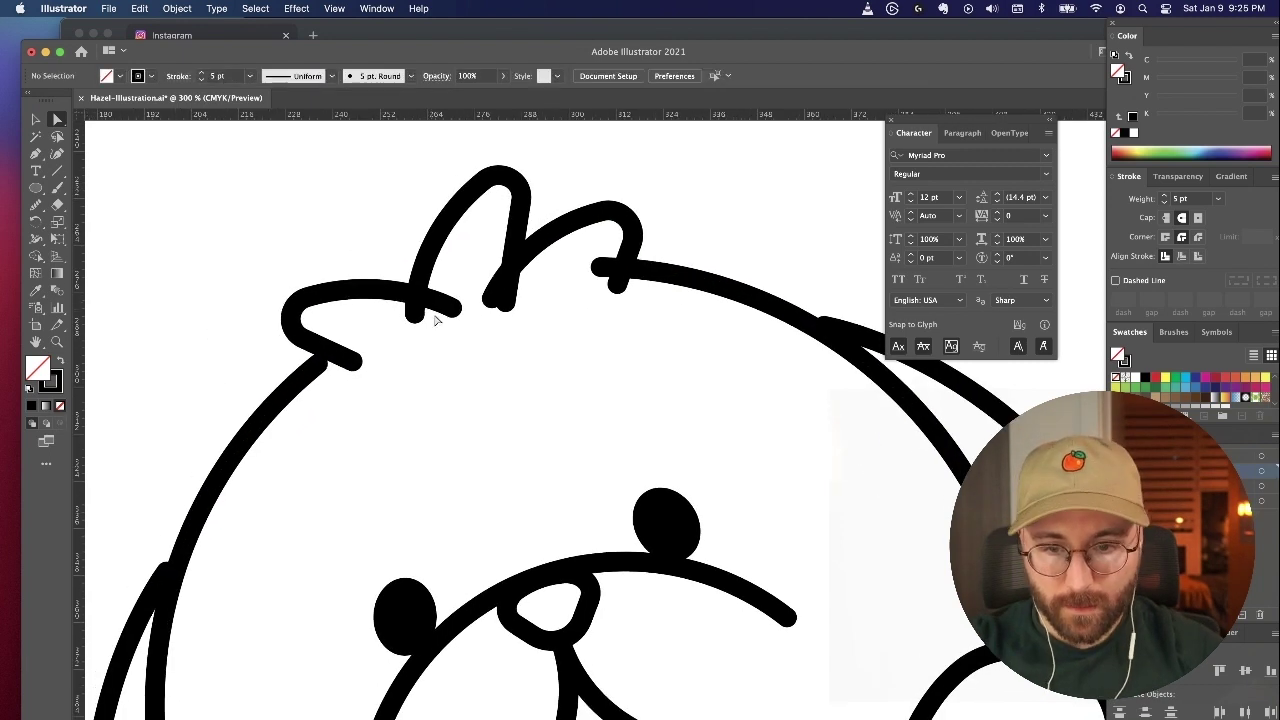
# Step: Select the eyes, nose, muzzle line and mouth together and move them slightly down and to the right
pyautogui.press('super+minus')
pyautogui.press('super+minus')
pyautogui.press('super+minus')
pyautogui.press('super+minus')
pyautogui.press('super+minus')
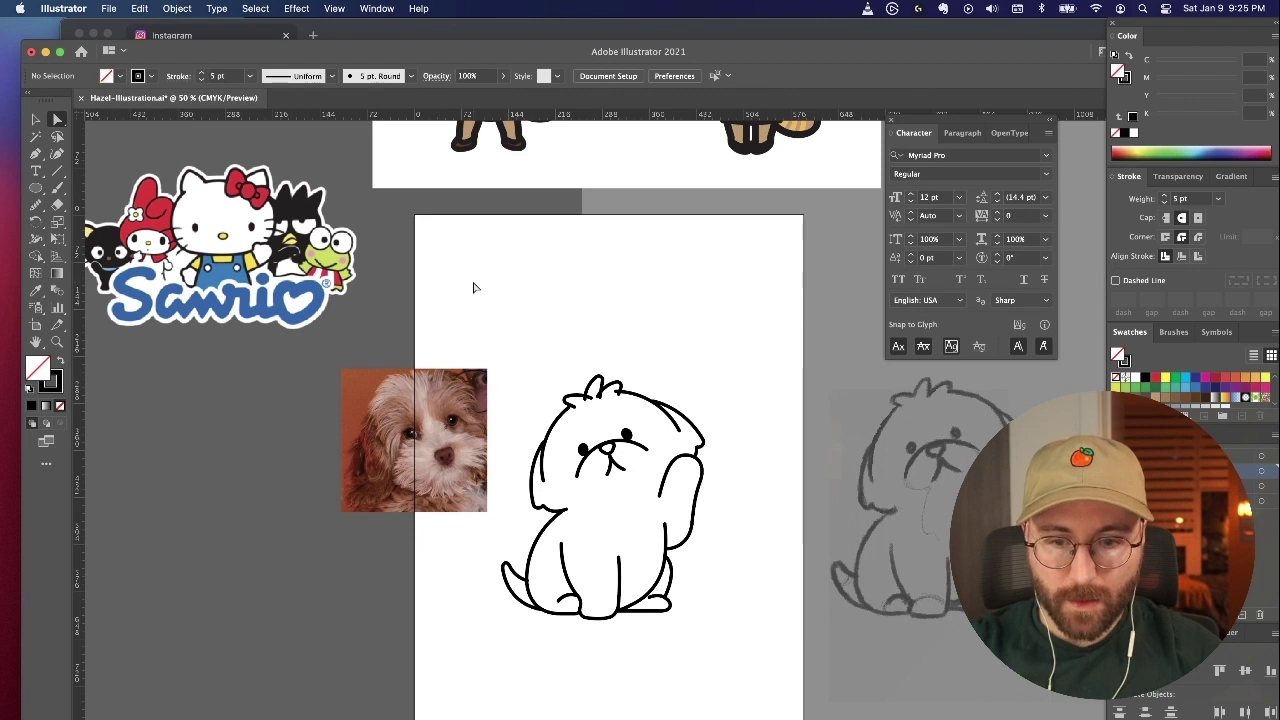
pyautogui.scroll(-1, 476, 288)
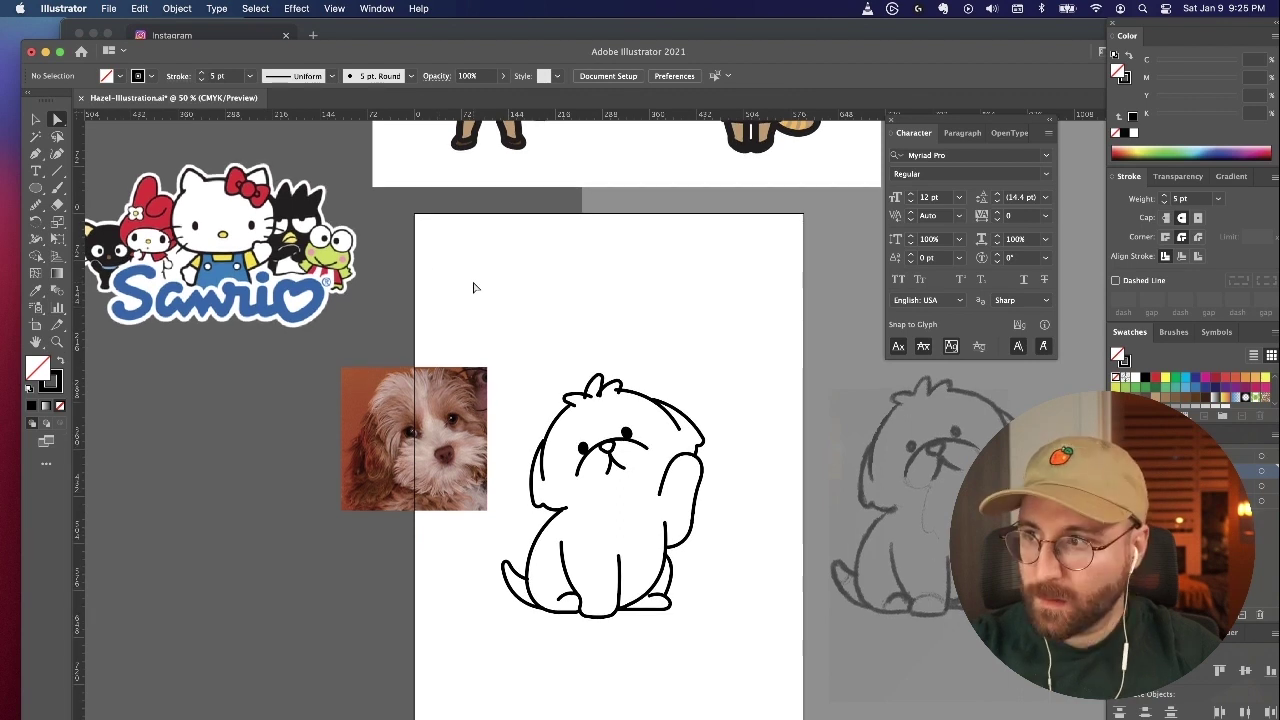
pyautogui.press('super+equal')
pyautogui.press('super+equal')
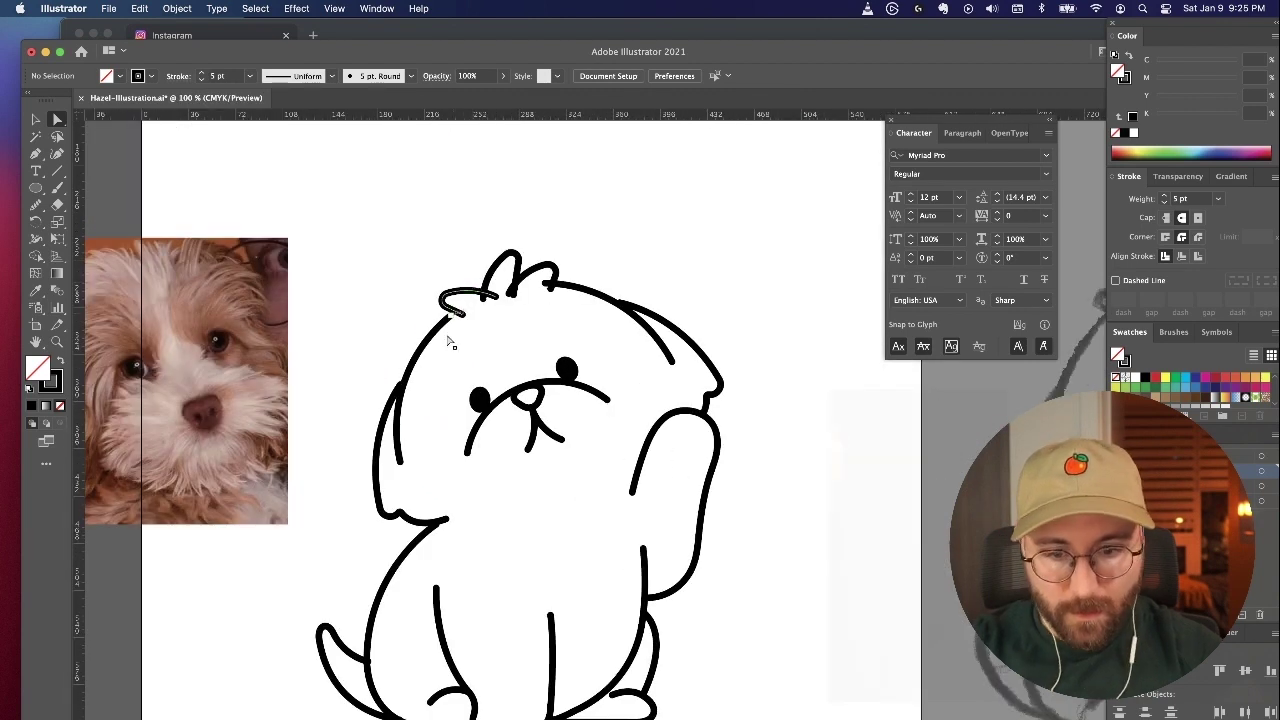
pyautogui.moveTo(618, 477); pyautogui.dragTo(618, 478)
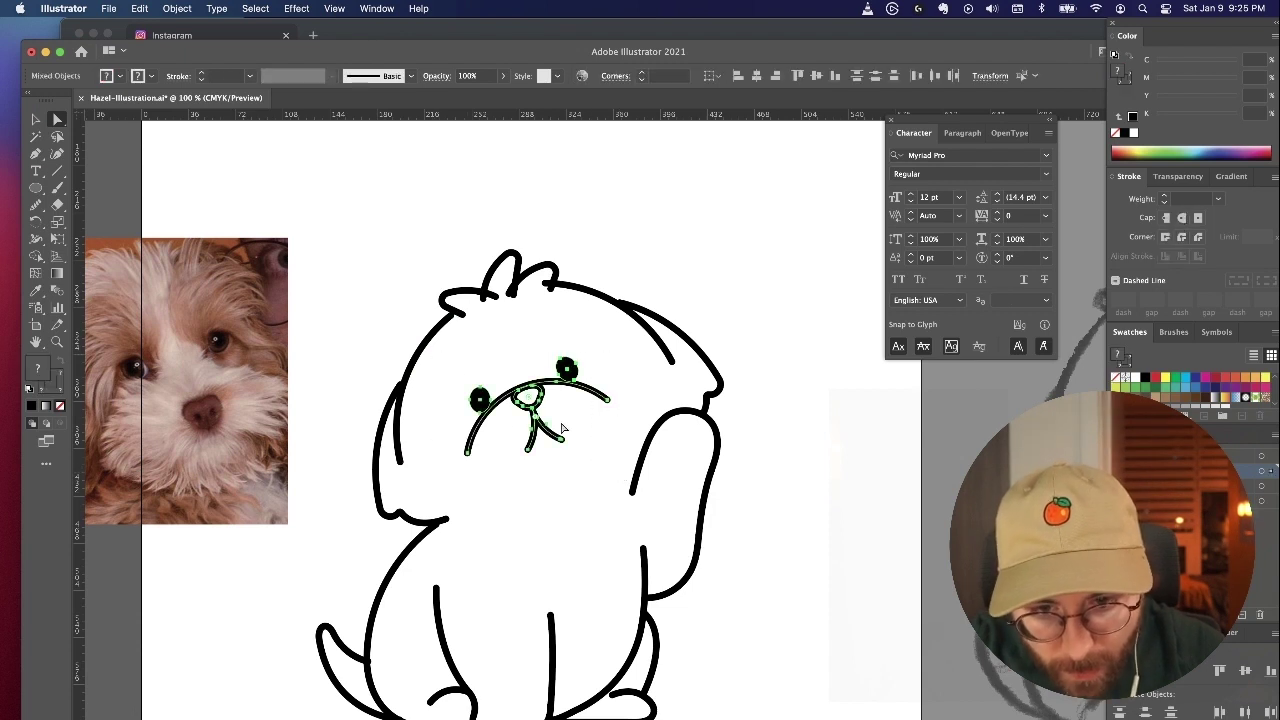
pyautogui.moveTo(544, 405); pyautogui.dragTo(546, 413)
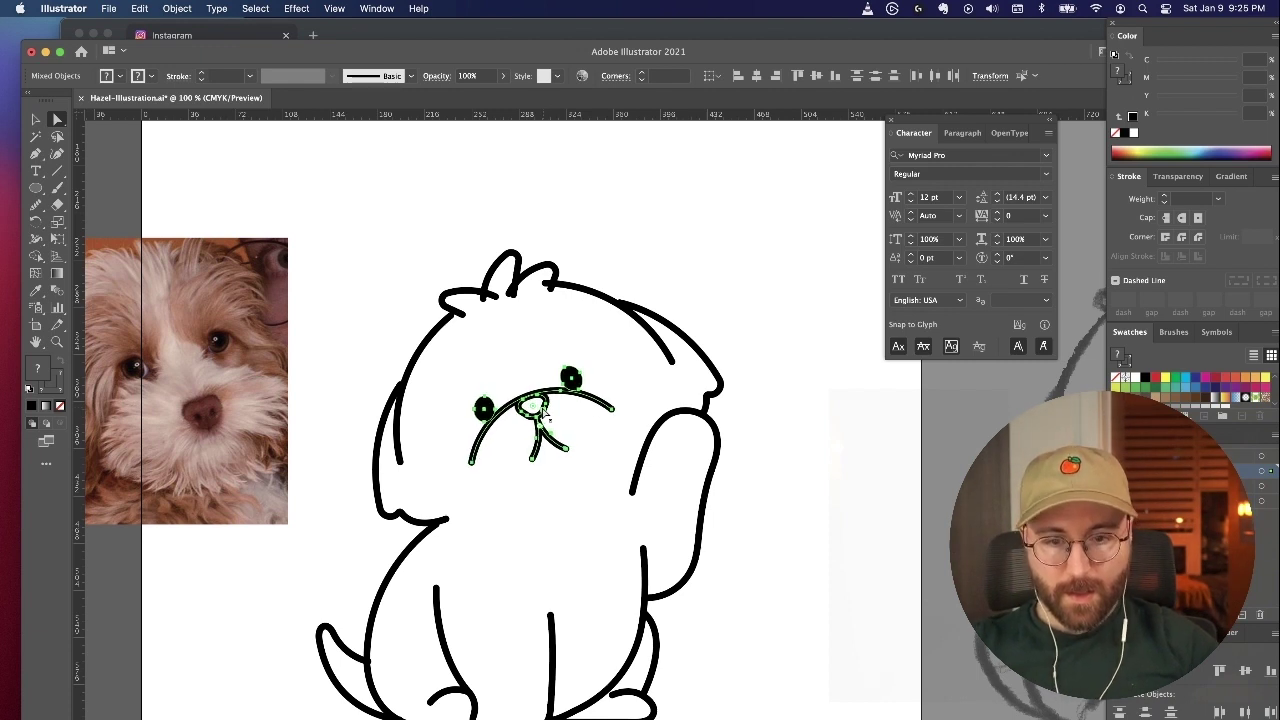
pyautogui.click(557, 343)
# Step: Shift the tall and right hair strands slightly left and scale them down a little
pyautogui.press('super+minus')
pyautogui.press('super+minus')
pyautogui.press('super+minus')
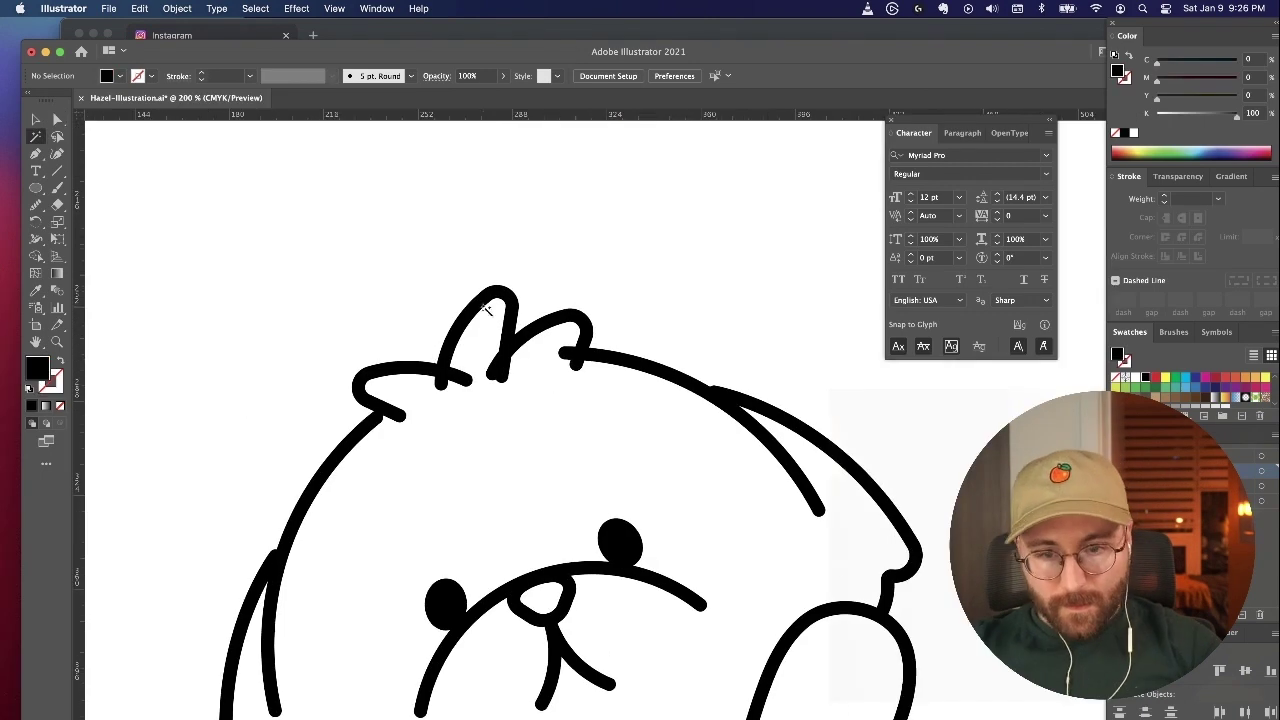
pyautogui.press('v')
pyautogui.click(506, 297)
pyautogui.moveTo(528, 288)
pyautogui.mouseDown()
pyautogui.moveTo(508, 277)
pyautogui.moveTo(497, 320)
pyautogui.mouseUp()
pyautogui.click(540, 270)
pyautogui.moveTo(600, 259); pyautogui.dragTo(485, 325)
pyautogui.moveTo(589, 283); pyautogui.dragTo(580, 289)
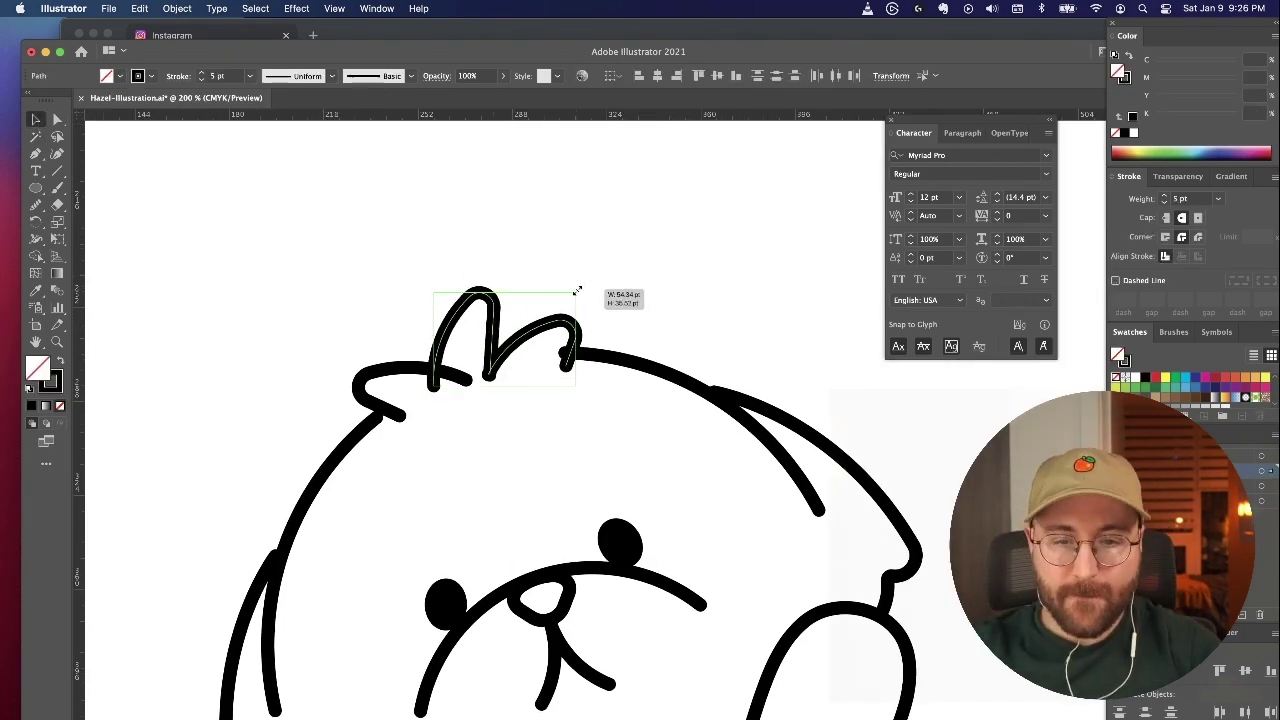
# Step: Reposition the left hair strand so its lower end meets the open end of the head outline
pyautogui.click(520, 285)
pyautogui.hscroll(-1, 467, 297)
pyautogui.scroll(1, 467, 297)
pyautogui.press('super+plus')
pyautogui.press('super+plus')
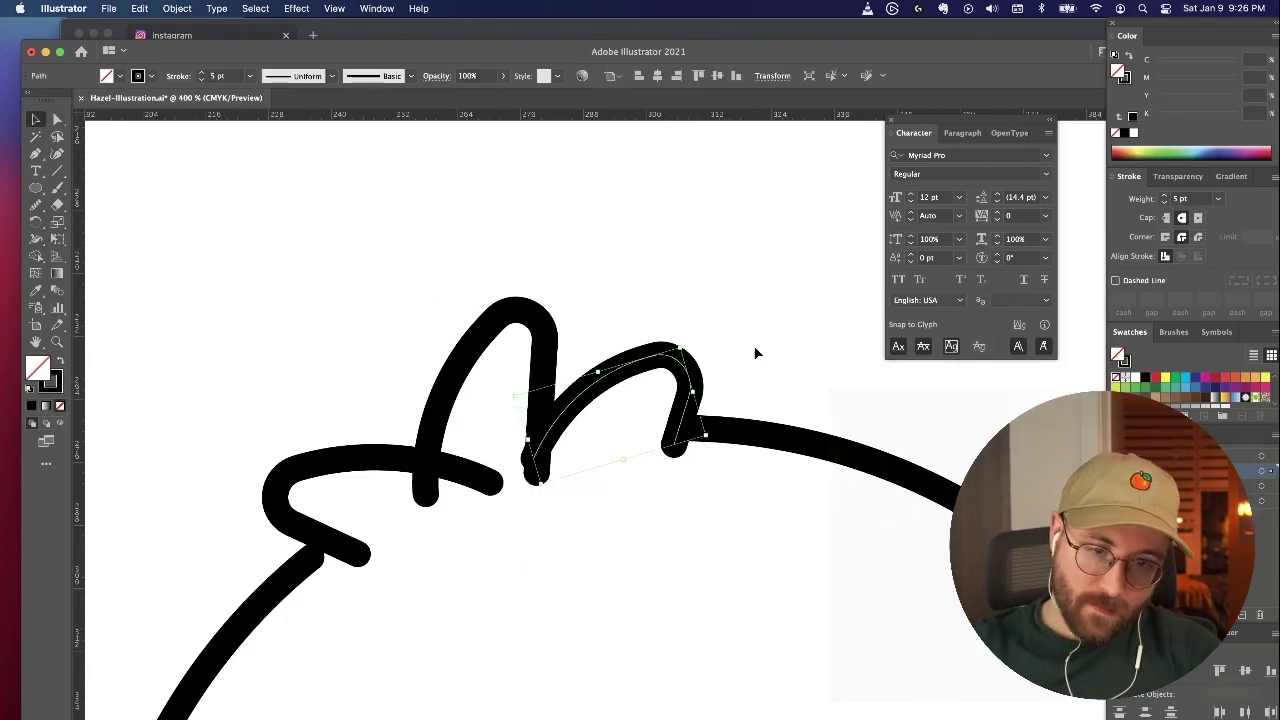
pyautogui.click(490, 487)
pyautogui.moveTo(474, 473); pyautogui.dragTo(435, 473)
pyautogui.moveTo(463, 514); pyautogui.dragTo(446, 509)
pyautogui.click(397, 354)
# Step: Adjust the left hair strand so its inner end meets the base of the tall strand
pyautogui.press('super+minus')
pyautogui.press('super+minus')
pyautogui.press('super+minus')
pyautogui.press('super+minus')
pyautogui.press('super+minus')
pyautogui.press('super+minus')
pyautogui.press('super+plus')
pyautogui.press('super+plus')
pyautogui.press('super+plus')
pyautogui.press('super+plus')
pyautogui.press('super+plus')
pyautogui.press('super+plus')
pyautogui.click(230, 342)
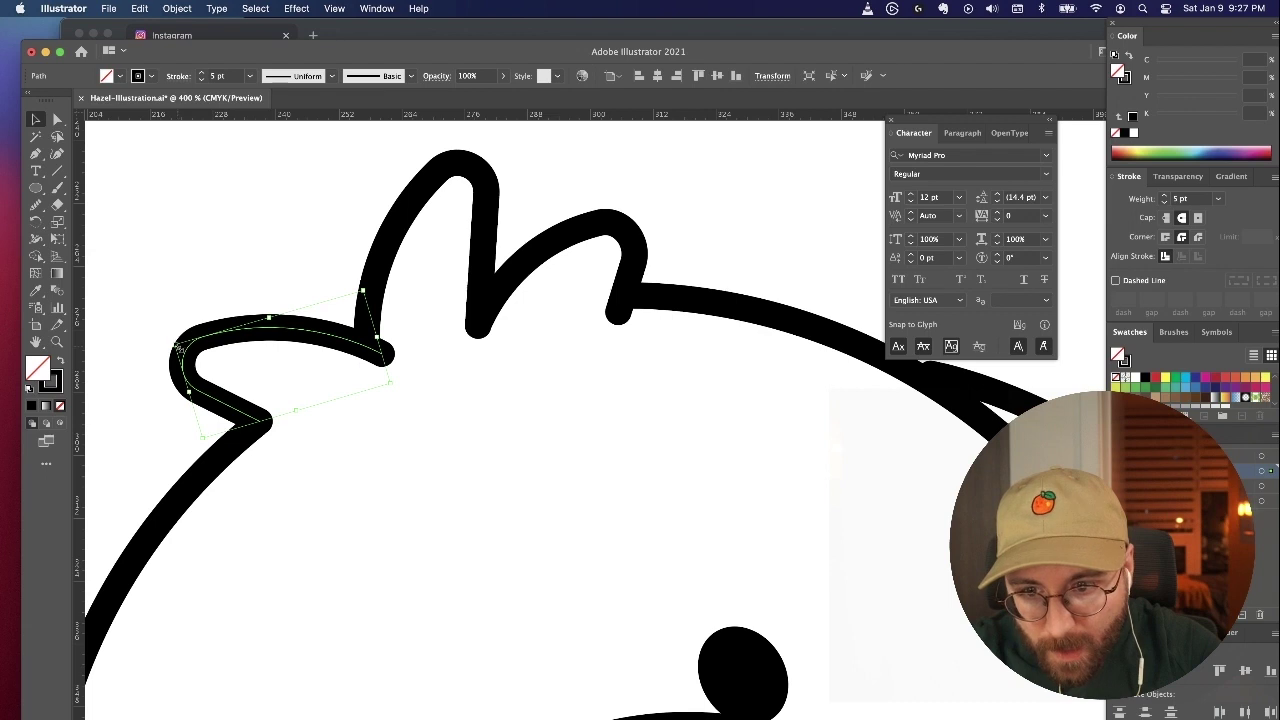
pyautogui.moveTo(177, 345); pyautogui.dragTo(350, 305)
pyautogui.moveTo(350, 305); pyautogui.dragTo(352, 303)
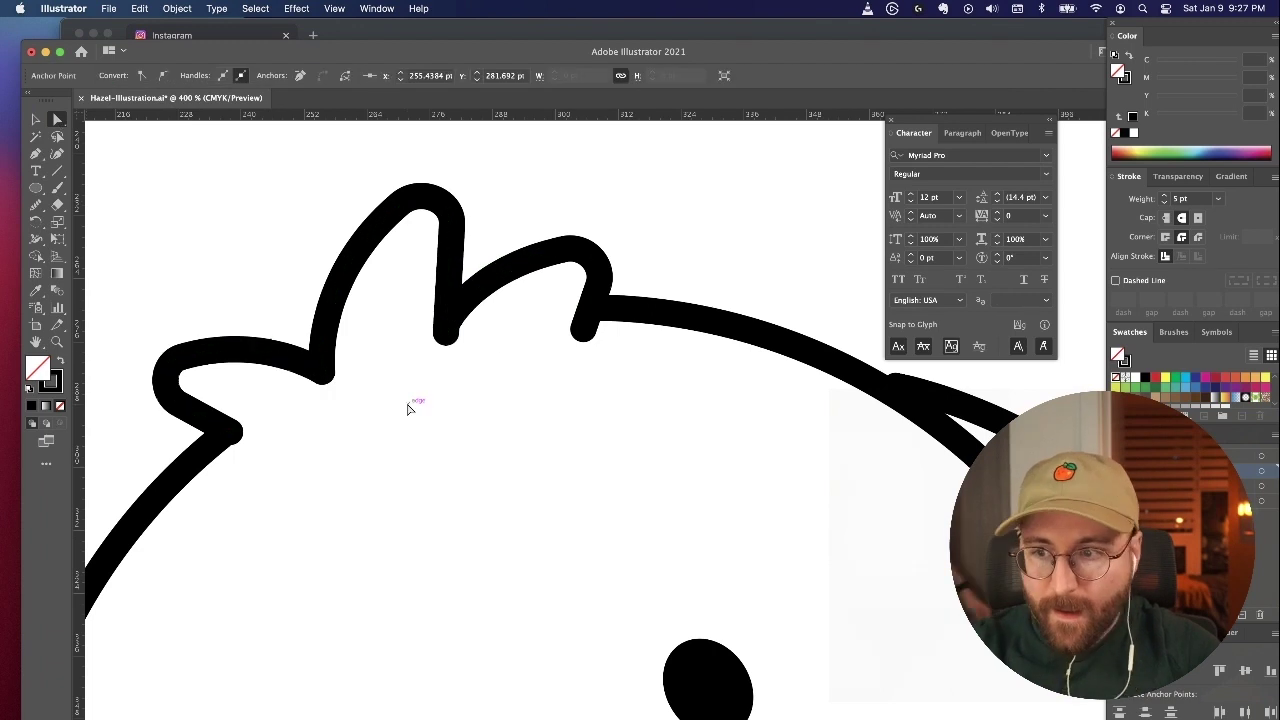
pyautogui.click(408, 408)
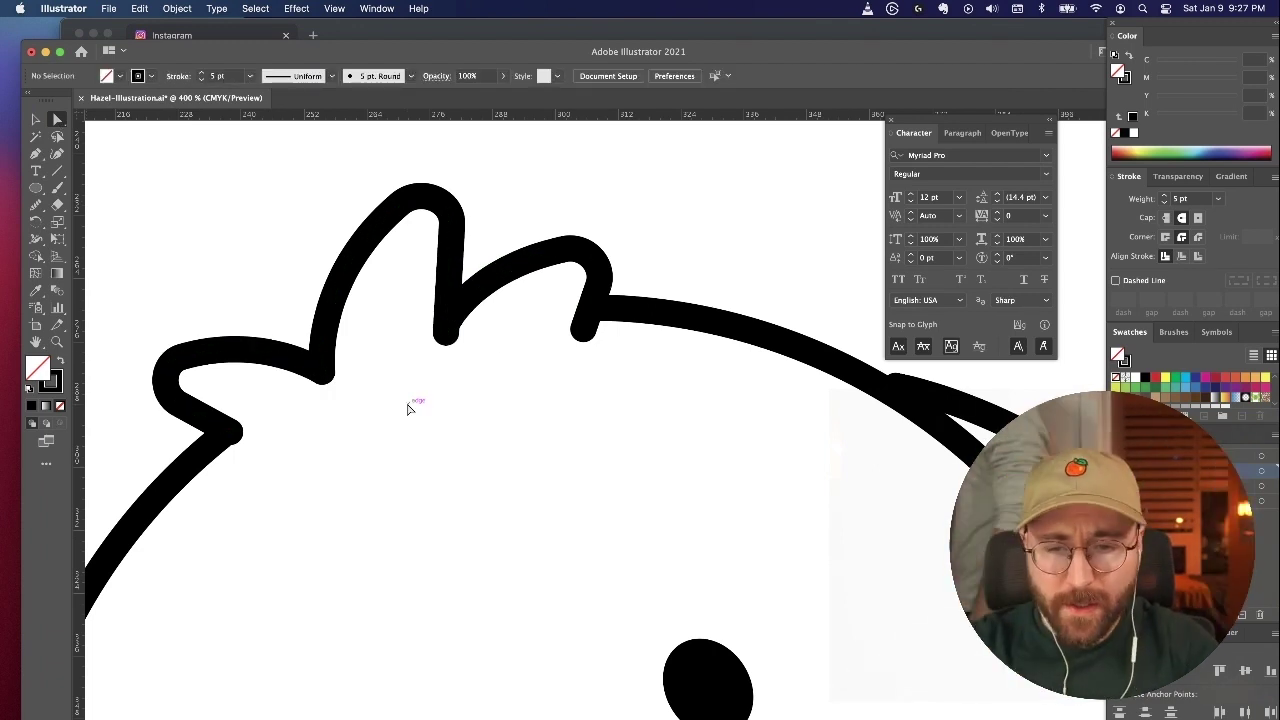
# Step: Align the right hair strand's starting anchor with the lower end of the tall strand
pyautogui.click(449, 326)
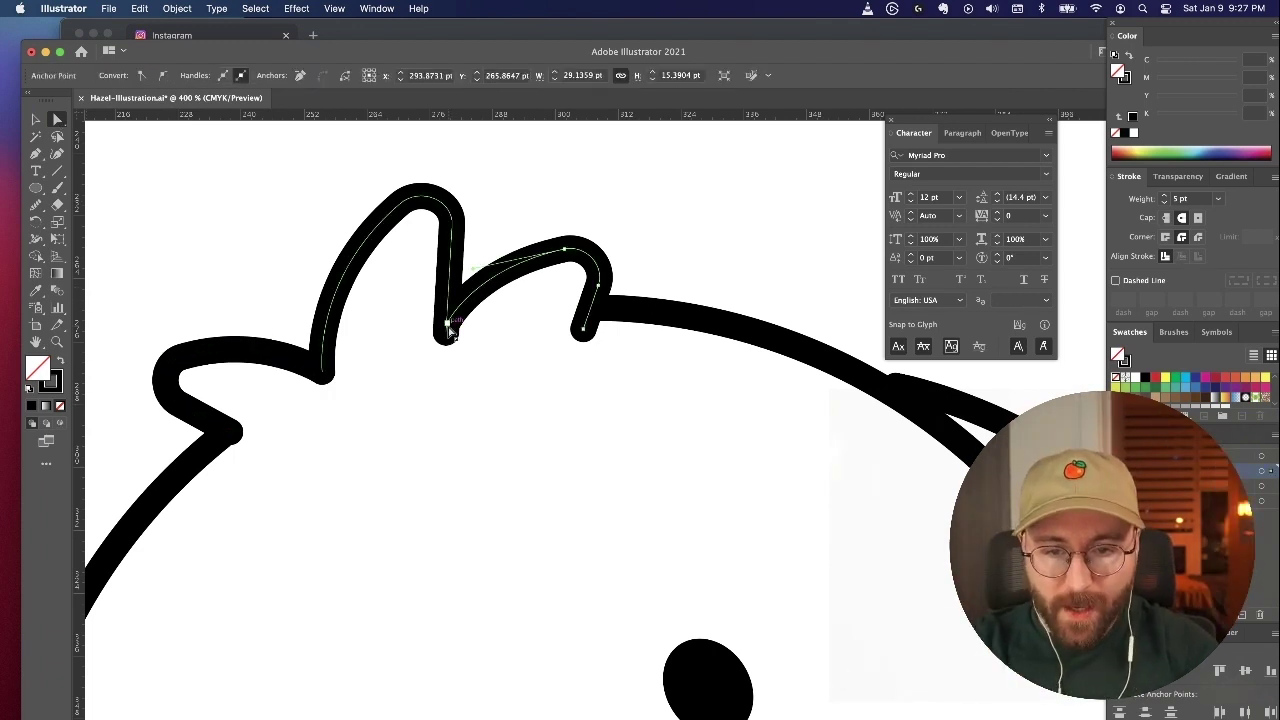
pyautogui.moveTo(450, 325); pyautogui.dragTo(449, 334)
pyautogui.press('z')
pyautogui.click(508, 354)
pyautogui.click(508, 354)
pyautogui.press('super+minus')
pyautogui.press('super+minus')
pyautogui.press('super+minus')
pyautogui.click(57, 120)
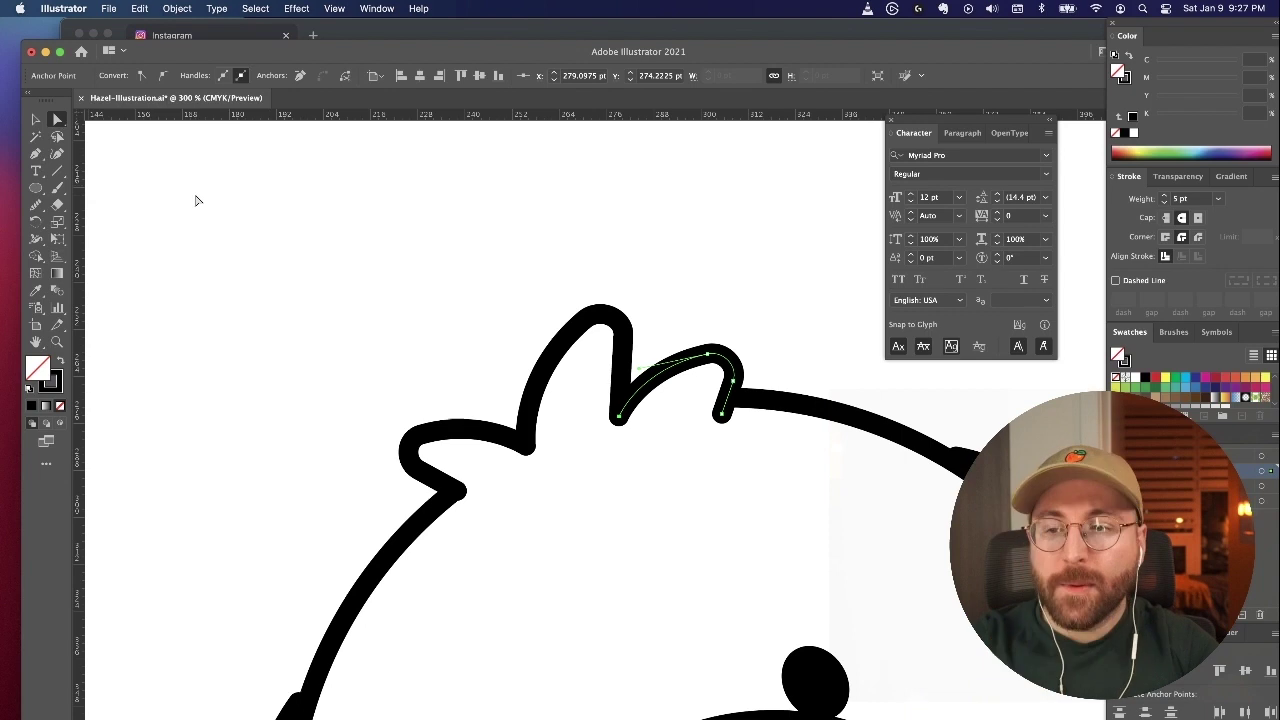
pyautogui.click(196, 201)
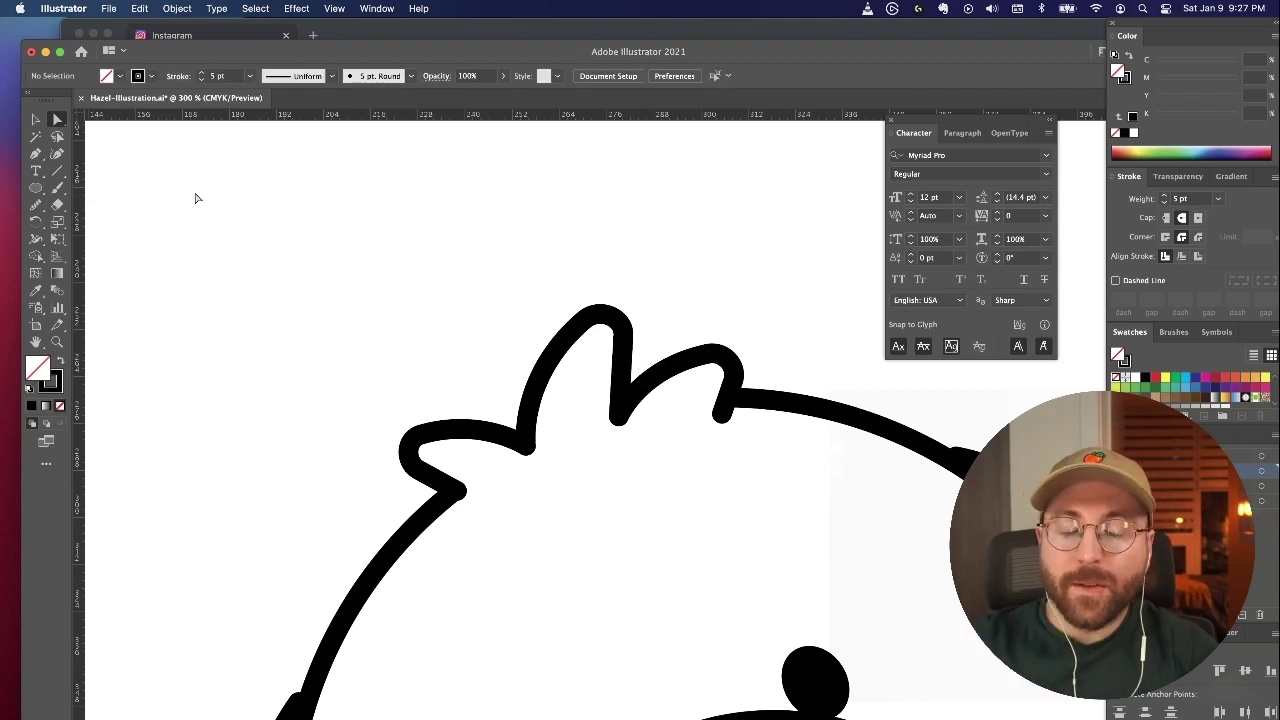
# Step: Fine-tune the left hair strand's end anchors so they meet the head outline and the tall strand without protruding
pyautogui.hscroll(3, 270, 195)
pyautogui.scroll(-2, 270, 195)
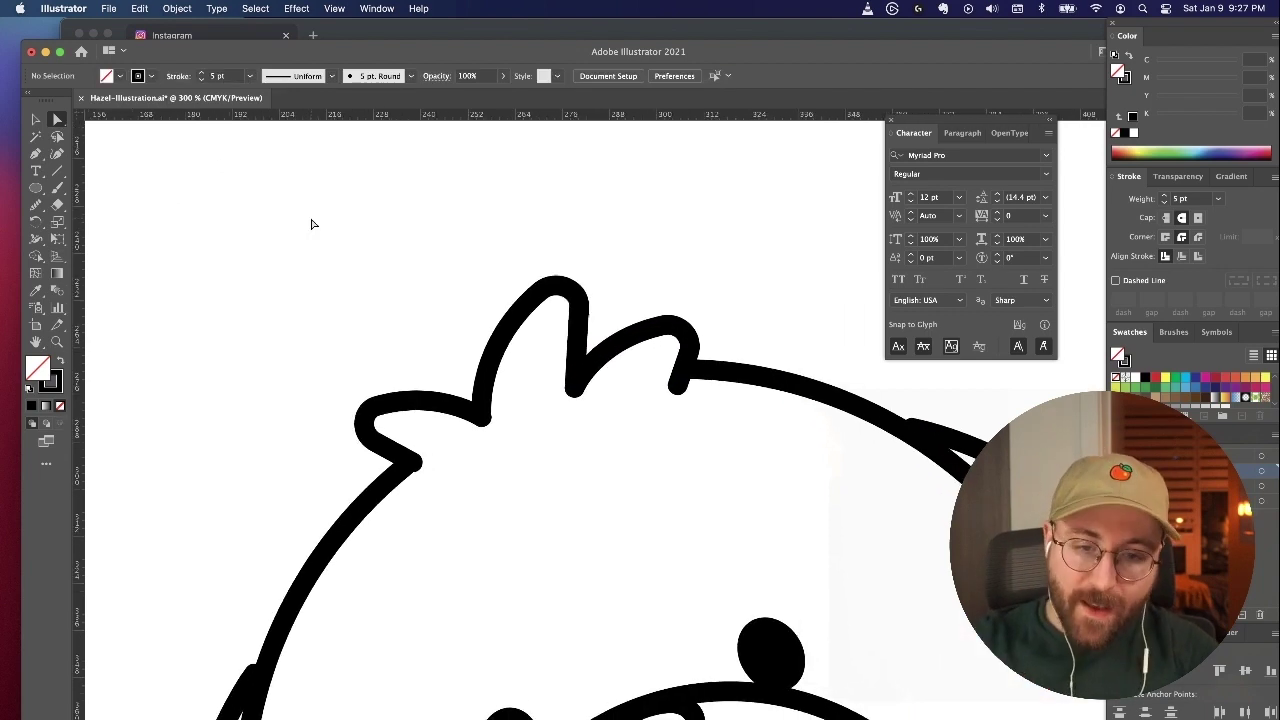
pyautogui.press('super+plus')
pyautogui.press('super+plus')
pyautogui.hscroll(-4, 313, 224)
pyautogui.scroll(-3, 313, 224)
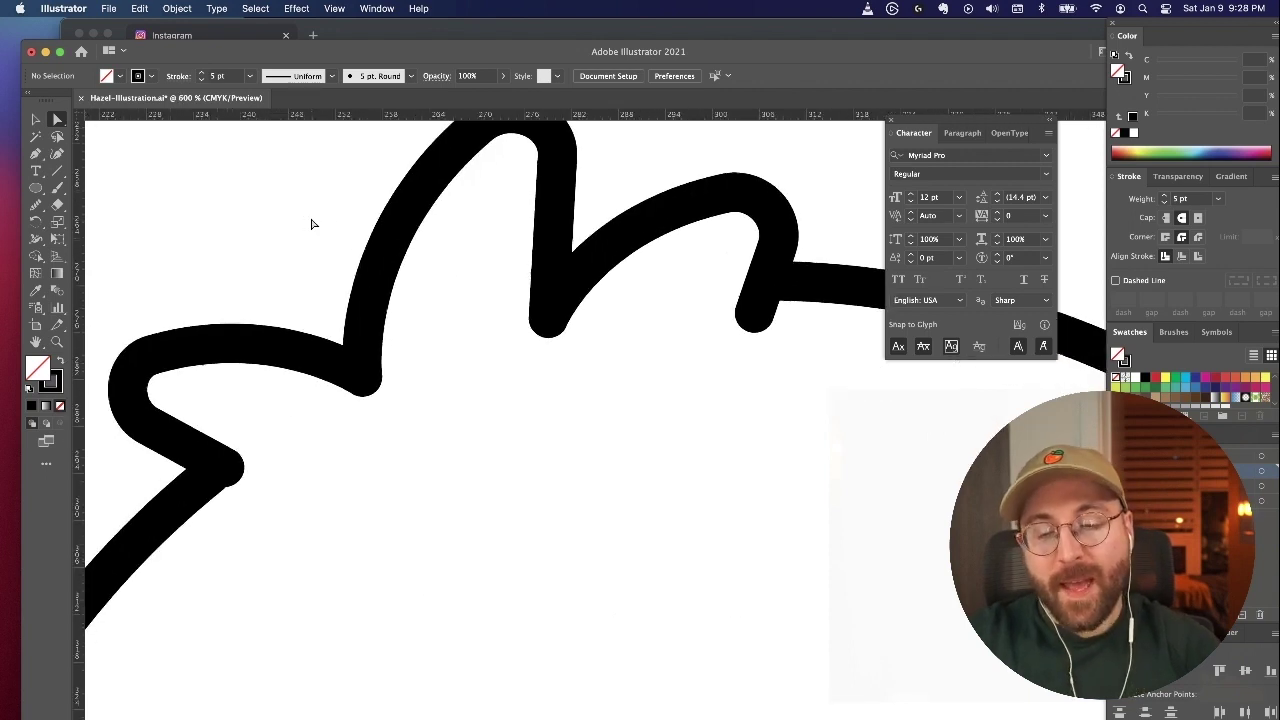
pyautogui.click(250, 433)
pyautogui.click(287, 448)
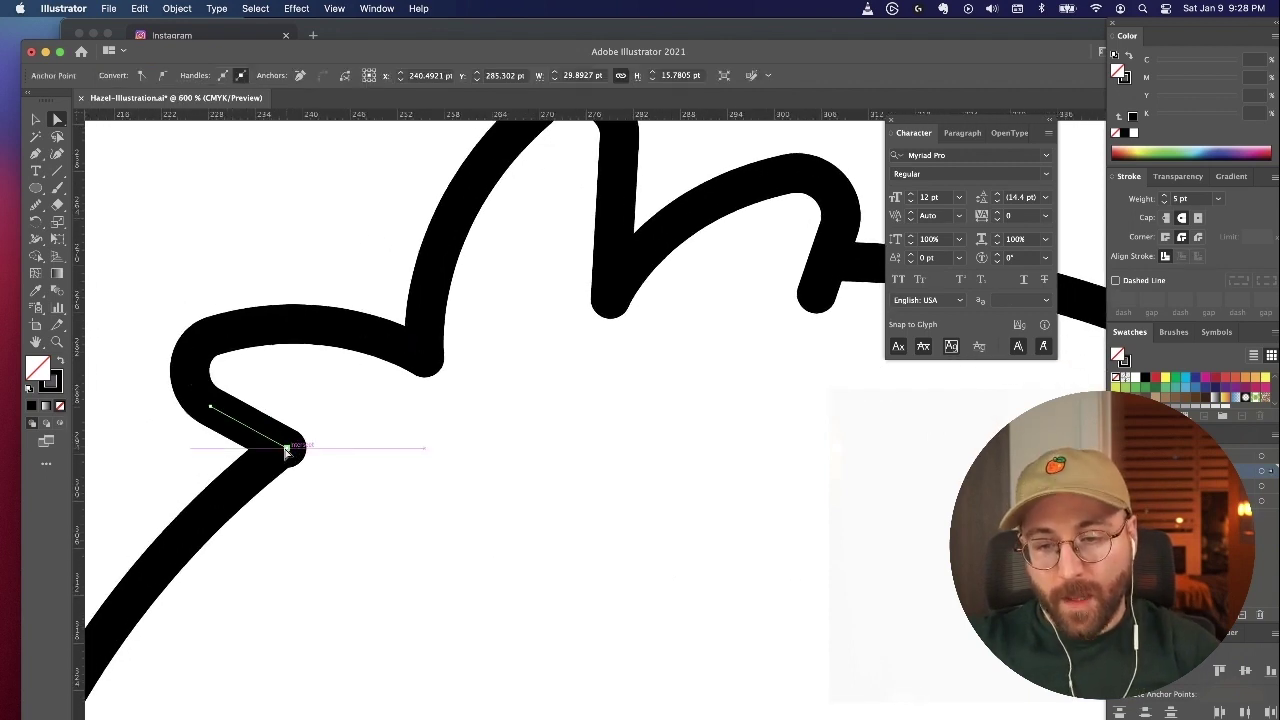
pyautogui.moveTo(285, 450); pyautogui.dragTo(277, 448)
pyautogui.click(362, 461)
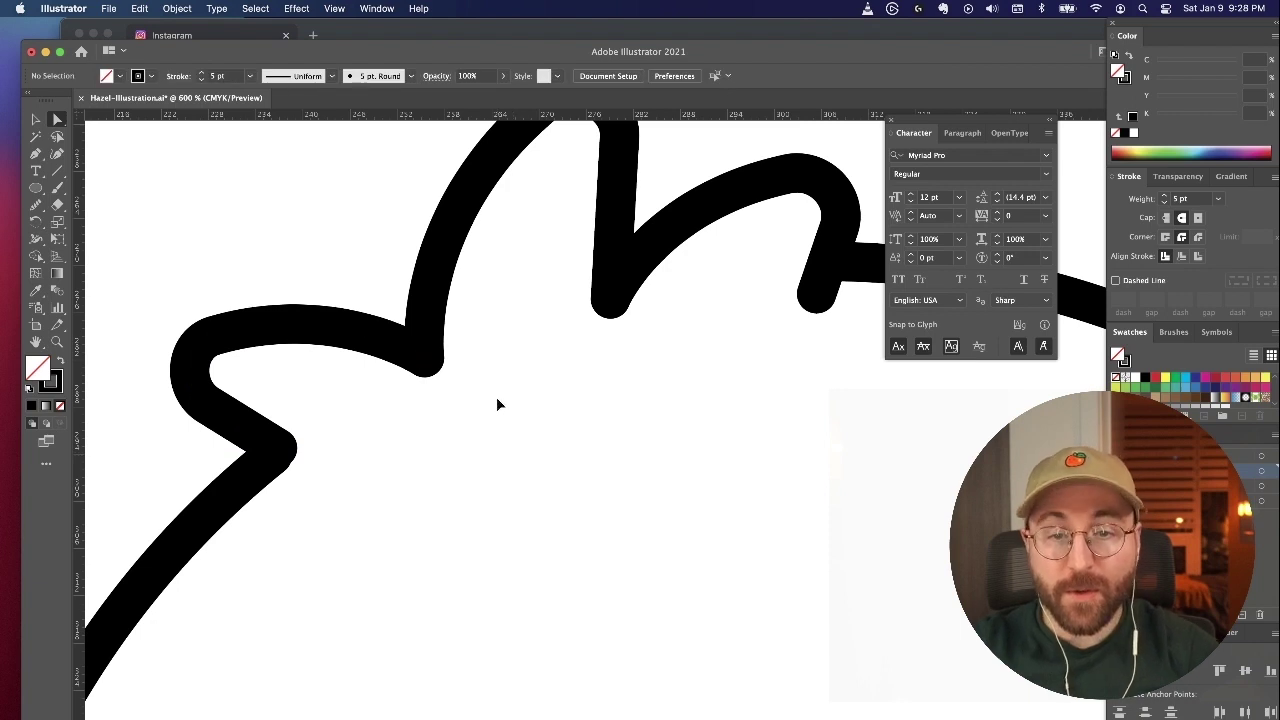
pyautogui.press('super+minus')
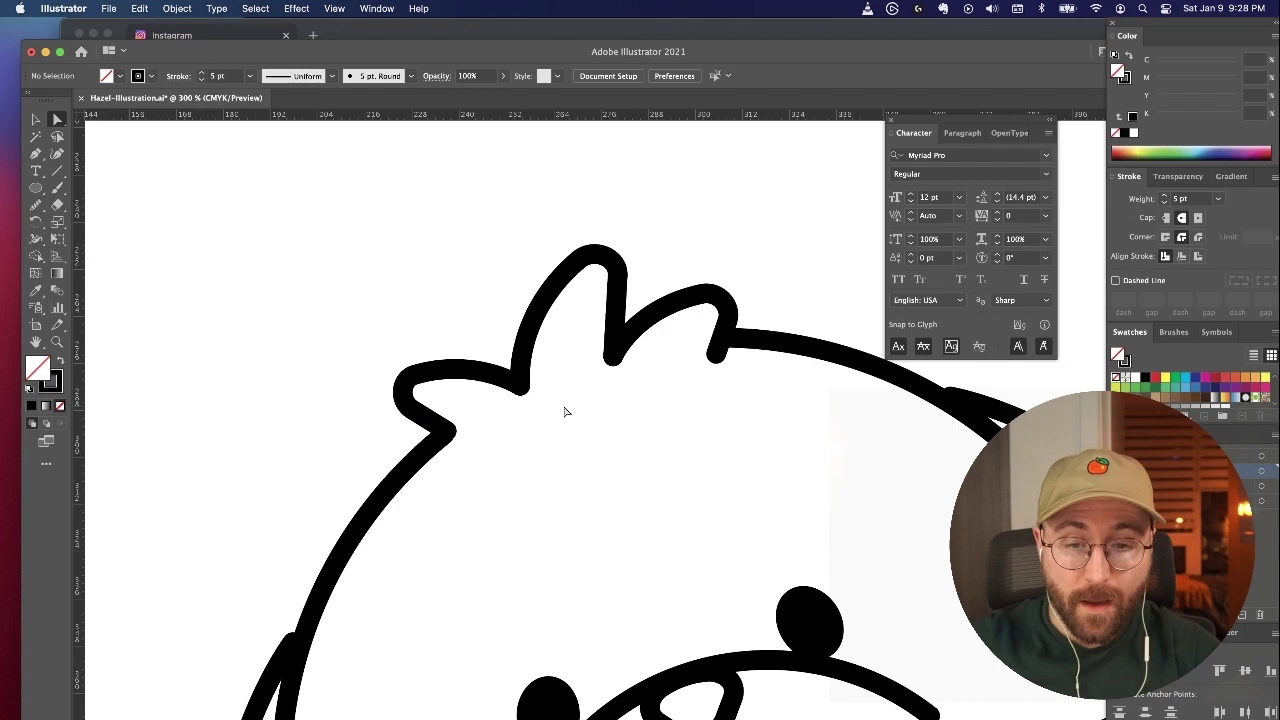
pyautogui.moveTo(480, 341); pyautogui.dragTo(478, 339)
pyautogui.moveTo(521, 381)
pyautogui.mouseDown()
pyautogui.moveTo(512, 393)
pyautogui.moveTo(521, 386)
pyautogui.mouseUp()
# Step: Round off the left hair strand's curve with several strokes of the Smooth tool
pyautogui.click(437, 338)
pyautogui.click(438, 371)
pyautogui.click(36, 205)
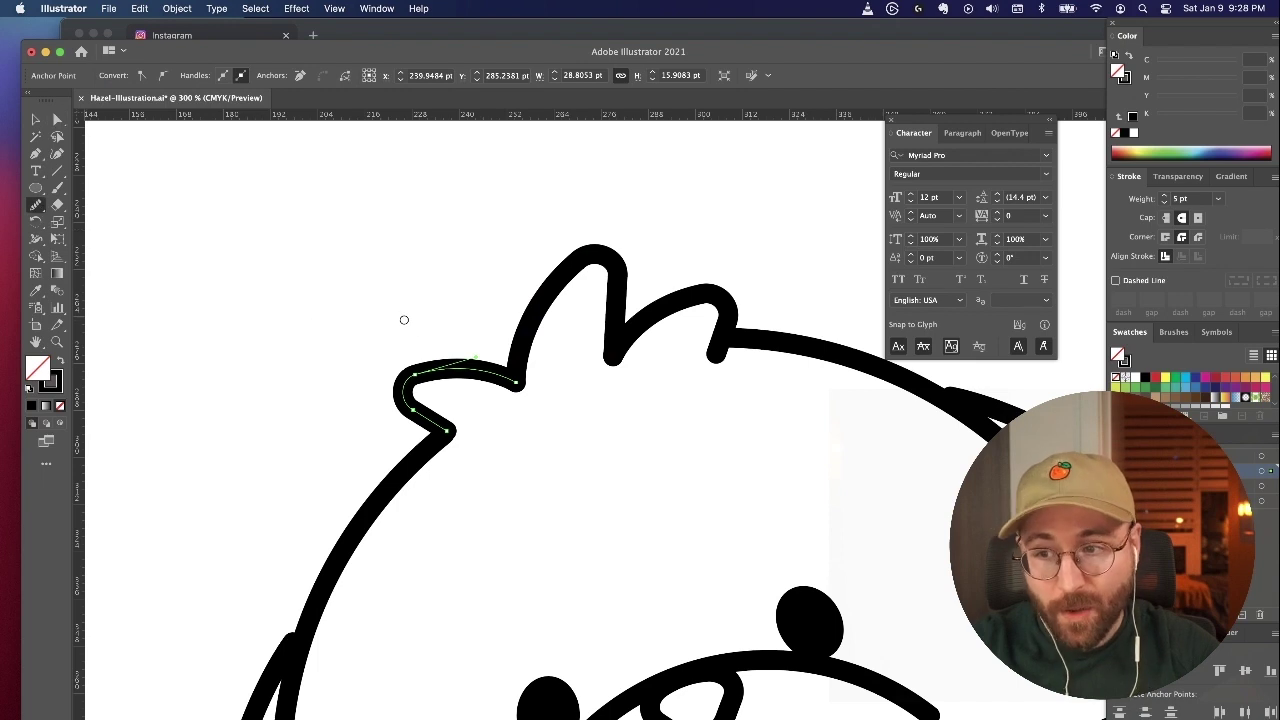
pyautogui.moveTo(408, 381)
pyautogui.mouseDown()
pyautogui.moveTo(423, 431)
pyautogui.moveTo(422, 418)
pyautogui.mouseUp()
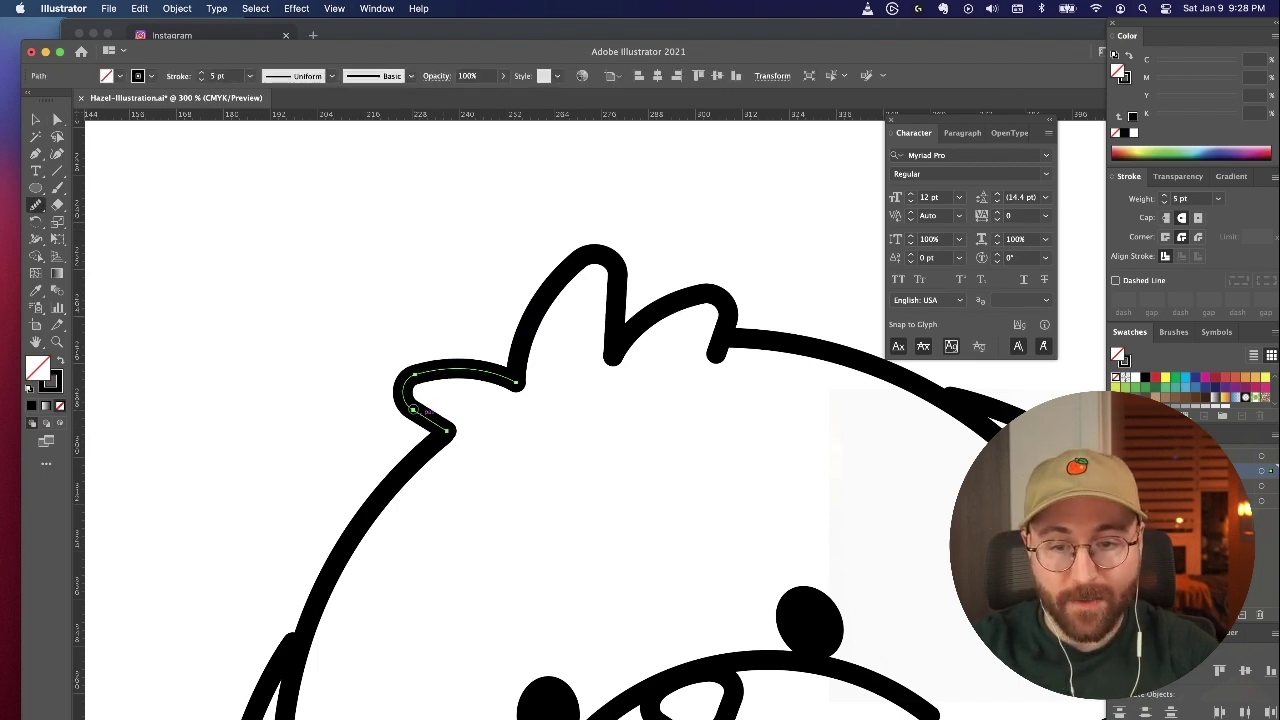
pyautogui.moveTo(461, 376); pyautogui.dragTo(430, 414)
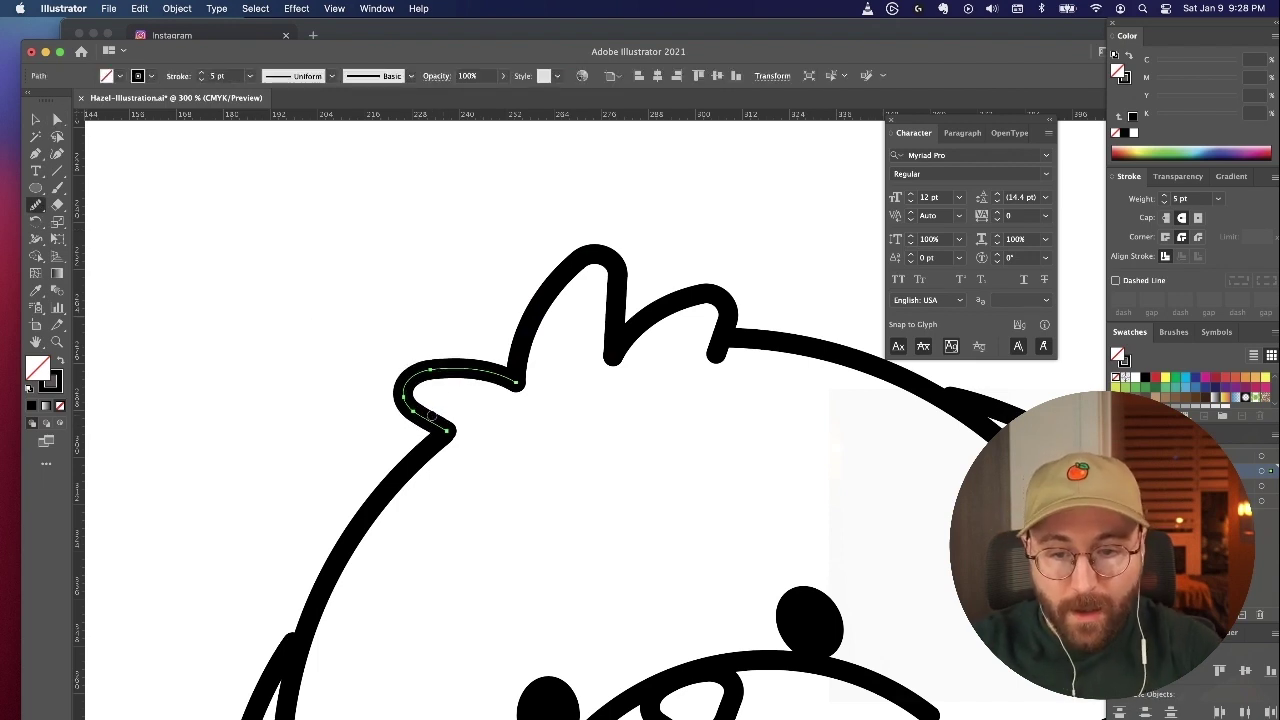
pyautogui.moveTo(470, 376); pyautogui.dragTo(485, 378)
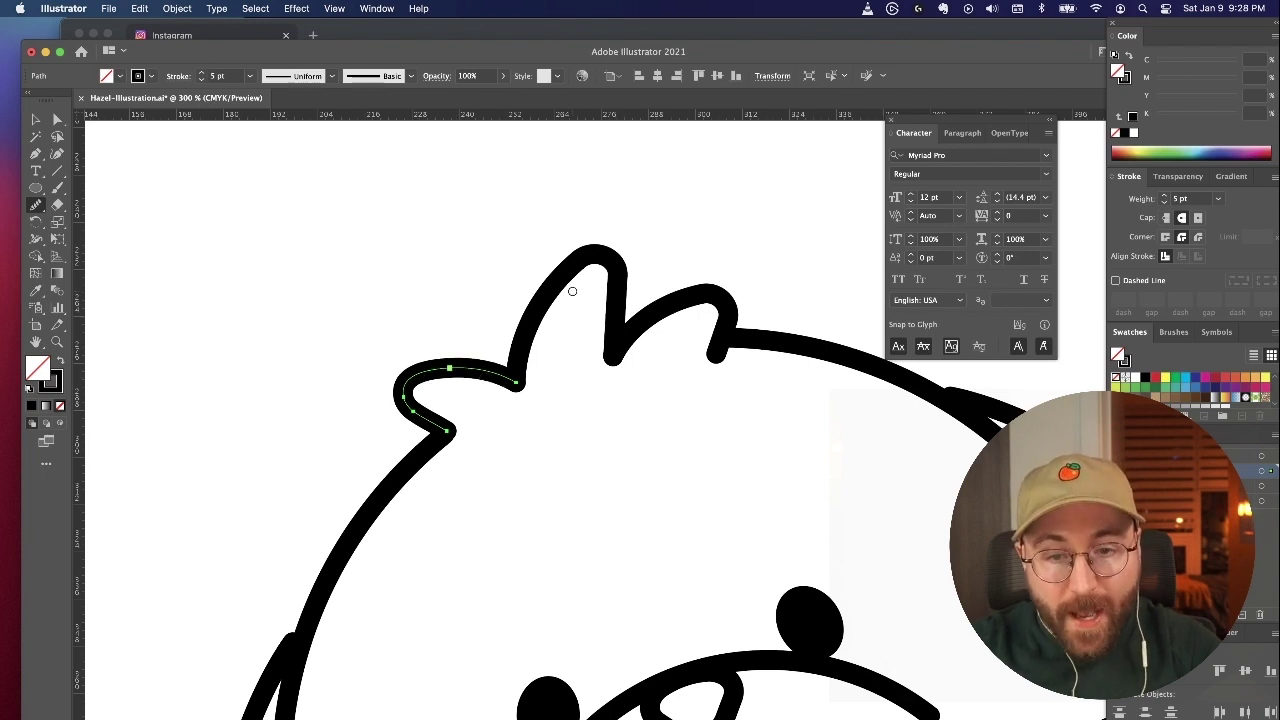
# Step: Smooth the rounded tip of the tall middle hair strand
pyautogui.keyDown('super'); pyautogui.click(617, 305); pyautogui.keyUp('super')
pyautogui.press('super+equal')
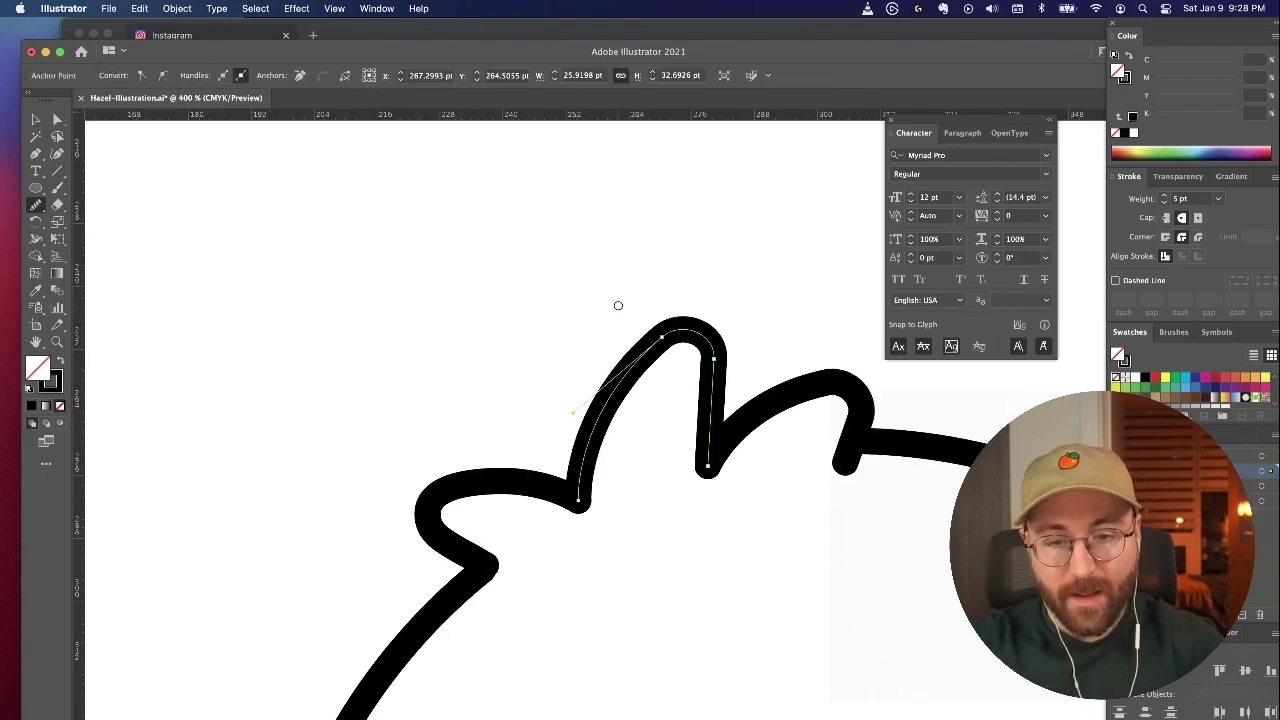
pyautogui.moveTo(640, 348); pyautogui.dragTo(724, 352)
pyautogui.moveTo(643, 362)
pyautogui.mouseDown()
pyautogui.moveTo(676, 332)
pyautogui.moveTo(602, 415)
pyautogui.moveTo(677, 368)
pyautogui.moveTo(693, 339)
pyautogui.moveTo(707, 383)
pyautogui.moveTo(698, 408)
pyautogui.moveTo(712, 404)
pyautogui.moveTo(716, 368)
pyautogui.moveTo(715, 383)
pyautogui.moveTo(664, 350)
pyautogui.mouseUp()
# Step: Smooth the curve of the right hair strand and deselect it
pyautogui.moveTo(422, 320); pyautogui.dragTo(271, 286)
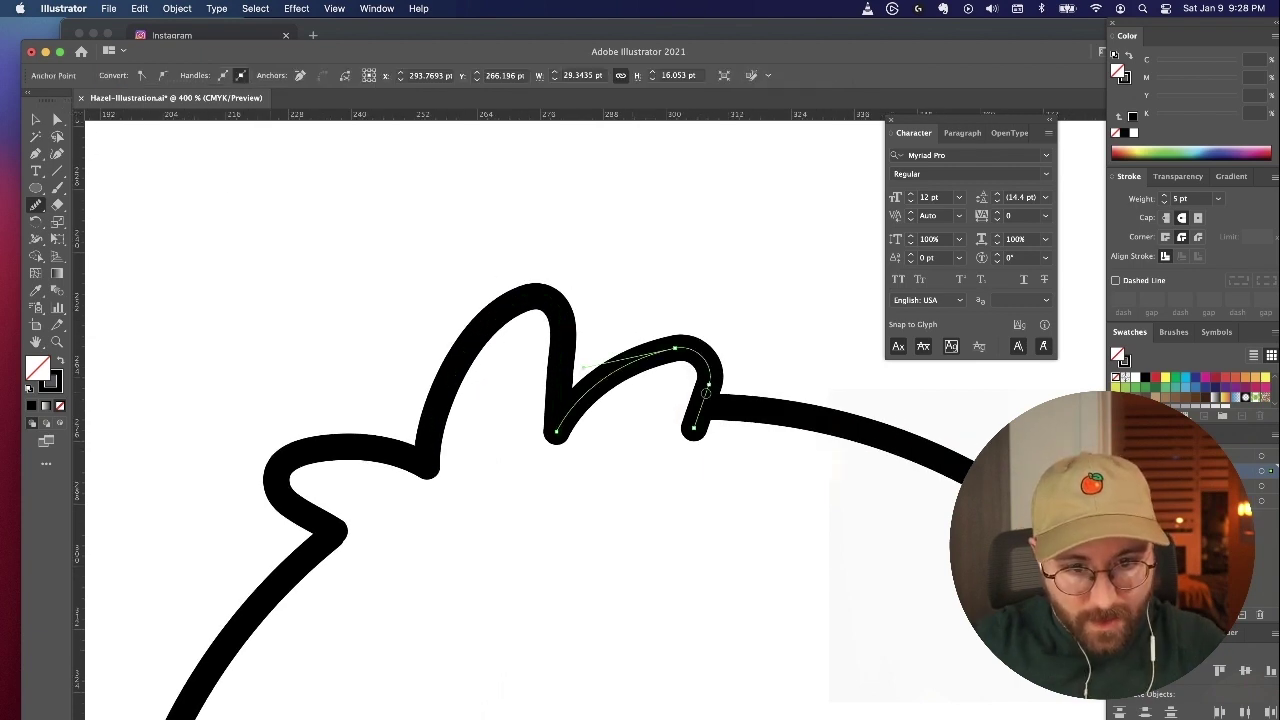
pyautogui.moveTo(706, 392)
pyautogui.mouseDown()
pyautogui.moveTo(662, 343)
pyautogui.moveTo(704, 369)
pyautogui.moveTo(688, 355)
pyautogui.moveTo(591, 384)
pyautogui.moveTo(683, 341)
pyautogui.mouseUp()
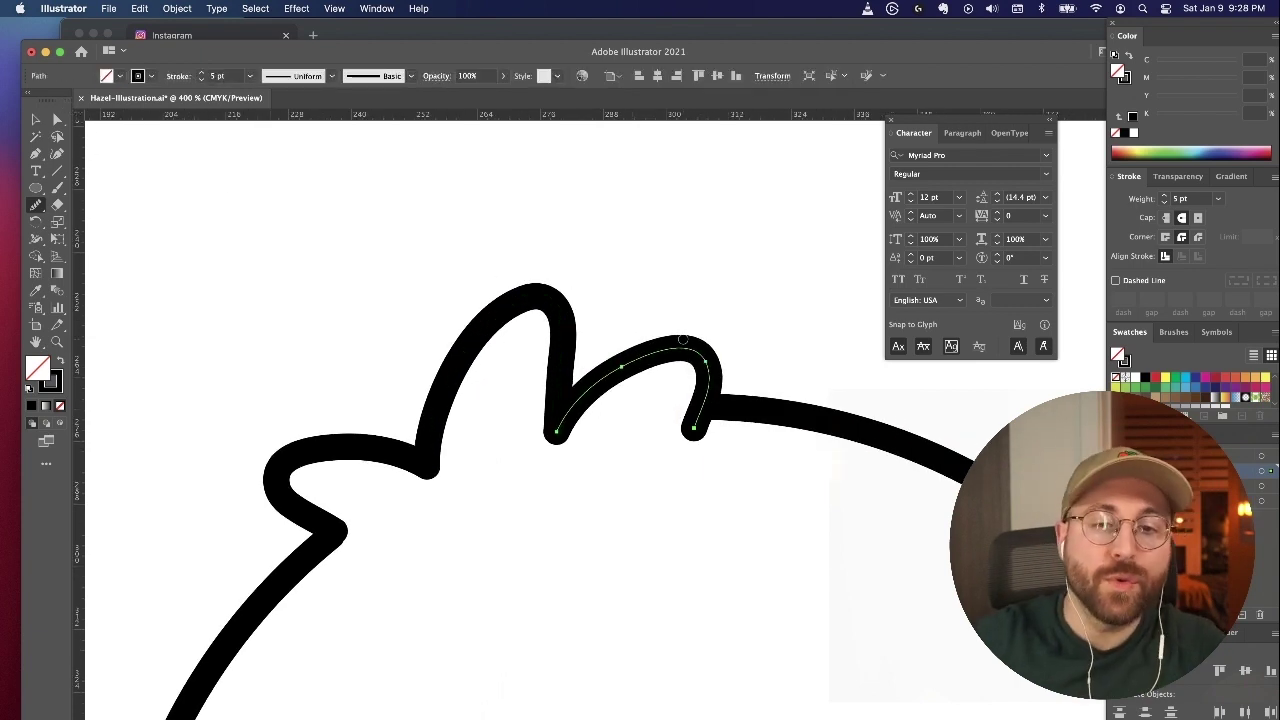
pyautogui.press('super+shift+a')
pyautogui.press('a')
pyautogui.press('super+minus')
pyautogui.press('super+minus')
pyautogui.press('super+minus')
pyautogui.press('super+minus')
pyautogui.press('super+minus')
pyautogui.press('super+minus')
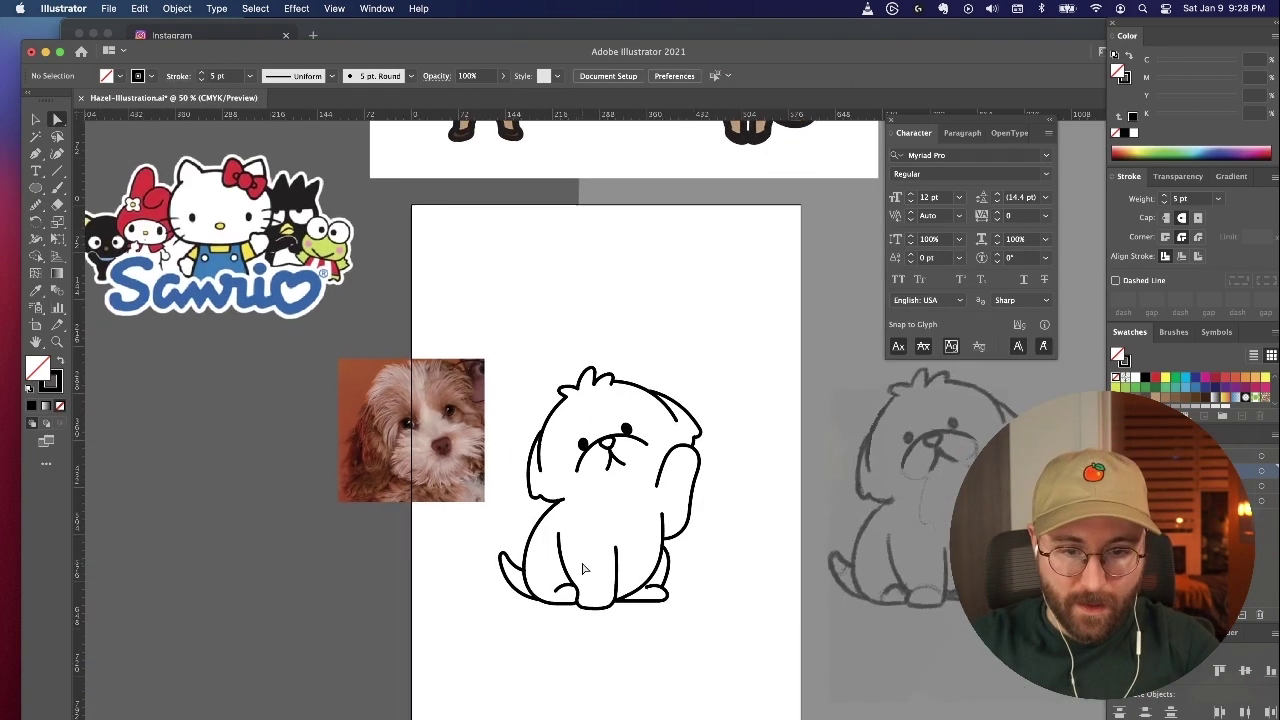
# Step: Make a small upward adjustment to the hair tuft's position
pyautogui.press('super+equal')
pyautogui.press('super+equal')
pyautogui.press('super+equal')
pyautogui.press('super+equal')
pyautogui.press('super+equal')
pyautogui.press('v')
pyautogui.moveTo(511, 240); pyautogui.dragTo(608, 315)
pyautogui.moveTo(664, 380); pyautogui.dragTo(662, 368)
pyautogui.press('super+shift+a')
pyautogui.press('super+minus')
pyautogui.press('super+minus')
pyautogui.press('super+minus')
pyautogui.press('super+minus')
pyautogui.press('super+minus')
pyautogui.press('super+minus')
pyautogui.press('super+equal')
pyautogui.press('super+equal')
pyautogui.press('super+equal')
pyautogui.press('super+equal')
pyautogui.press('super+equal')
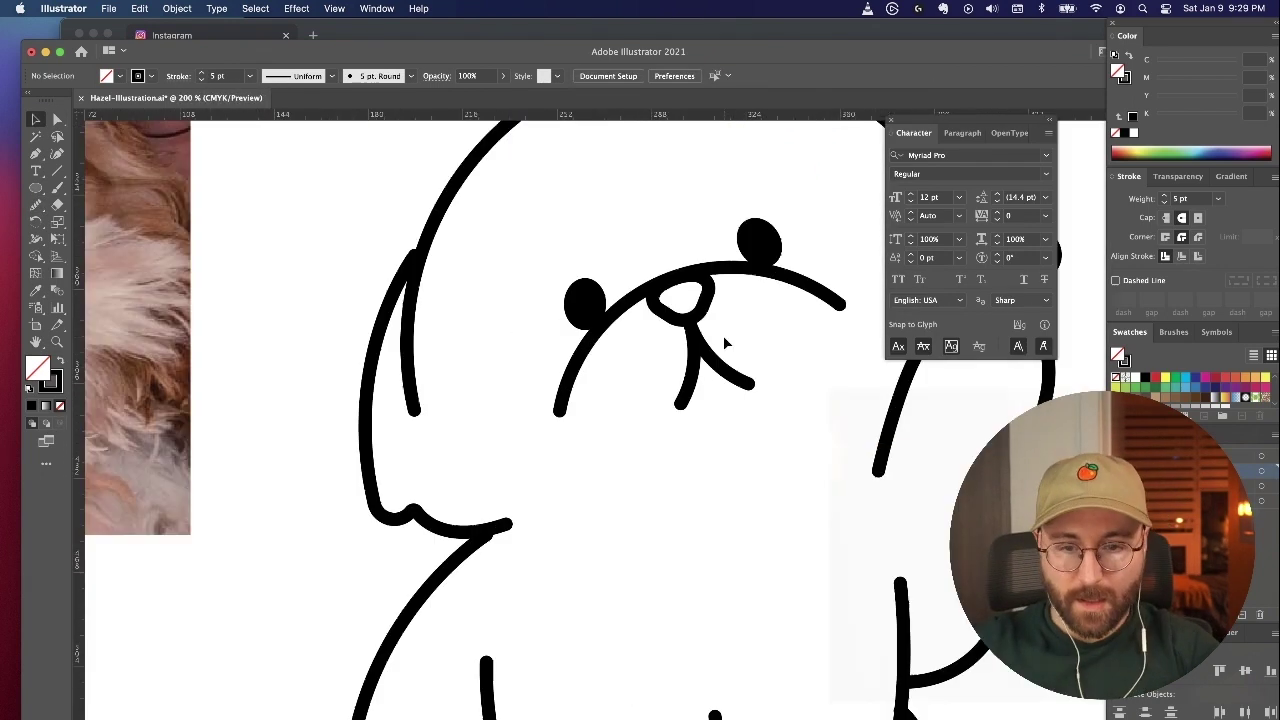
# Step: Adjust the anchors of the left ear to refine its top end and outer curve
pyautogui.scroll(2, 723, 335)
pyautogui.press('a')
pyautogui.moveTo(405, 326); pyautogui.dragTo(414, 320)
pyautogui.moveTo(344, 428); pyautogui.dragTo(328, 408)
pyautogui.press('super+shift+a')
# Step: Select the open path ends at the bottom of the left ear and join them
pyautogui.press('super+minus')
pyautogui.press('super+minus')
pyautogui.press('super+equal')
pyautogui.press('super+equal')
pyautogui.press('super+equal')
pyautogui.moveTo(293, 501)
pyautogui.mouseDown()
pyautogui.moveTo(328, 538)
pyautogui.moveTo(338, 523)
pyautogui.moveTo(420, 545)
pyautogui.mouseUp()
pyautogui.press('super+j')
pyautogui.press('n')
pyautogui.press('super+shift+a')
# Step: Join the right ear's outline to the short line at its tip and adjust the anchors at the junction
pyautogui.press('a')
pyautogui.press('super+minus')
pyautogui.press('super+minus')
pyautogui.press('super+minus')
pyautogui.press('super+minus')
pyautogui.press('super+equal')
pyautogui.press('super+equal')
pyautogui.press('super+equal')
pyautogui.press('super+equal')
pyautogui.scroll(-2, 440, 569)
pyautogui.press('super+j')
pyautogui.moveTo(475, 420)
pyautogui.mouseDown()
pyautogui.moveTo(435, 381)
pyautogui.moveTo(463, 411)
pyautogui.moveTo(438, 394)
pyautogui.moveTo(450, 420)
pyautogui.mouseUp()
pyautogui.click(479, 425)
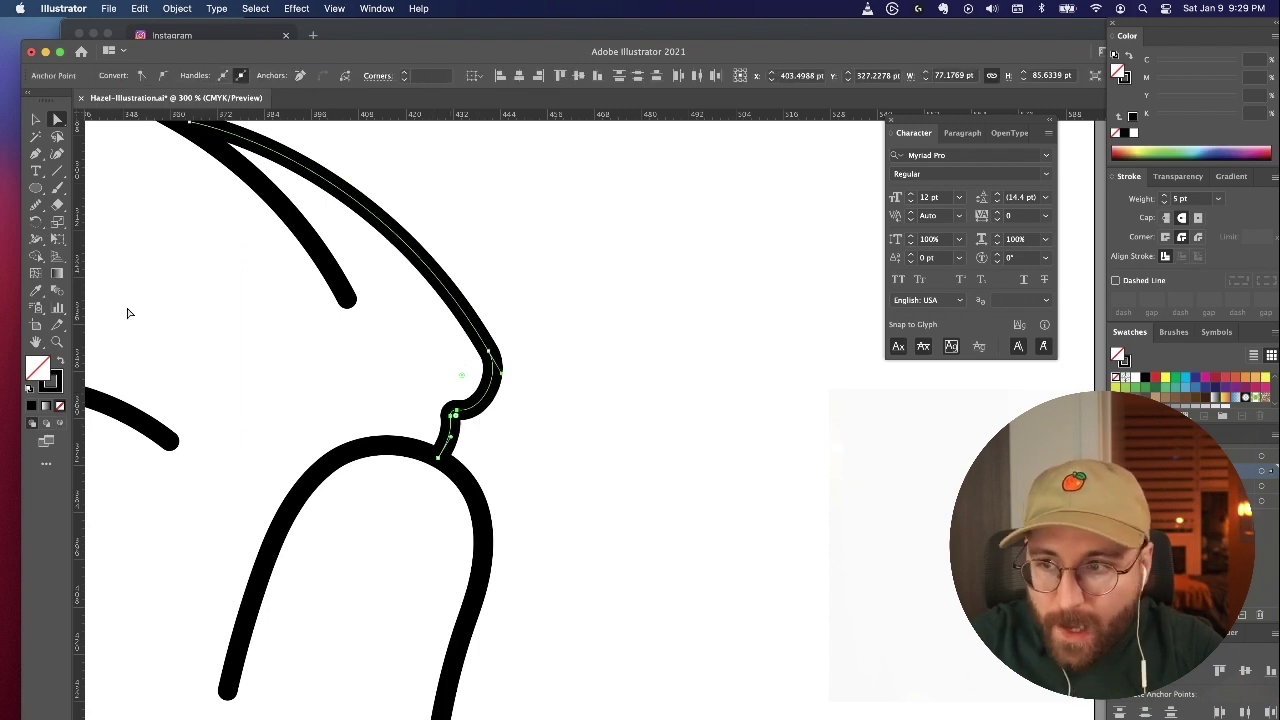
# Step: Smooth the short curve below the right ear's tip where it meets the raised paw, and deselect it
pyautogui.click(35, 207)
pyautogui.moveTo(427, 470); pyautogui.dragTo(491, 376)
pyautogui.press('a')
pyautogui.click(606, 314)
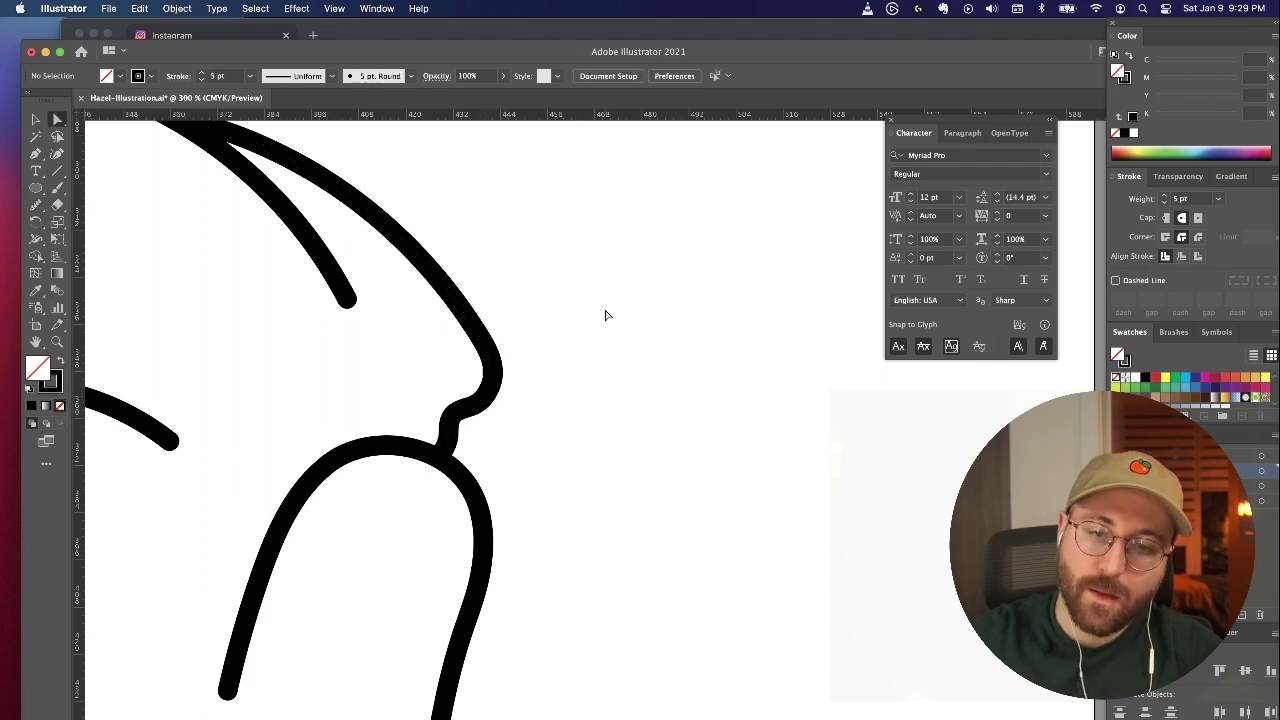
# Step: Examine the puppy's line art close up and as a whole beside the reference photo
pyautogui.press('super+minus')
pyautogui.press('super+minus')
pyautogui.press('super+equal')
pyautogui.press('super+equal')
pyautogui.click(556, 275)
pyautogui.click(678, 258)
pyautogui.press('super+minus')
pyautogui.press('super+minus')
pyautogui.click(688, 262)
pyautogui.press('p')
pyautogui.press('a')
pyautogui.click(289, 400)
pyautogui.press('p')
pyautogui.press('a')
pyautogui.click(342, 438)
pyautogui.press('super+minus')
pyautogui.press('super+minus')
pyautogui.press('super+minus')
pyautogui.press('super+minus')
pyautogui.press('super+plus')
pyautogui.press('super+plus')
pyautogui.press('super+plus')
pyautogui.press('super+plus')
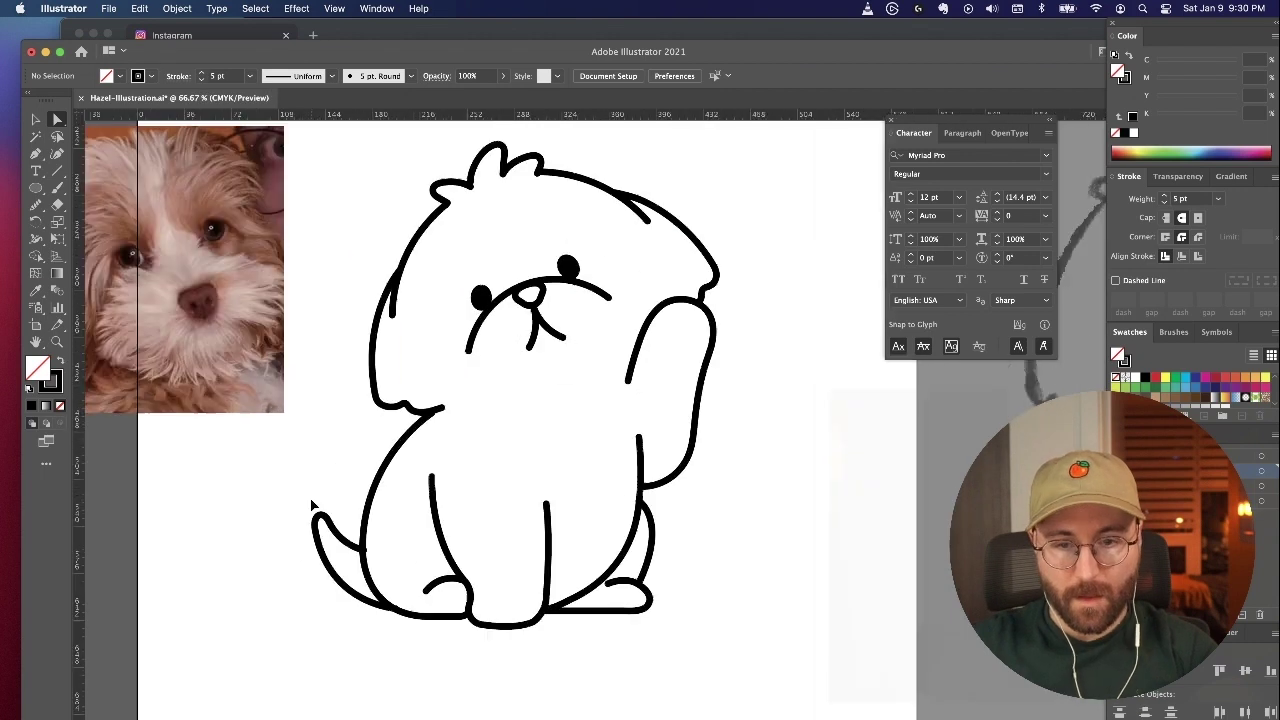
pyautogui.hscroll(-5, 311, 505)
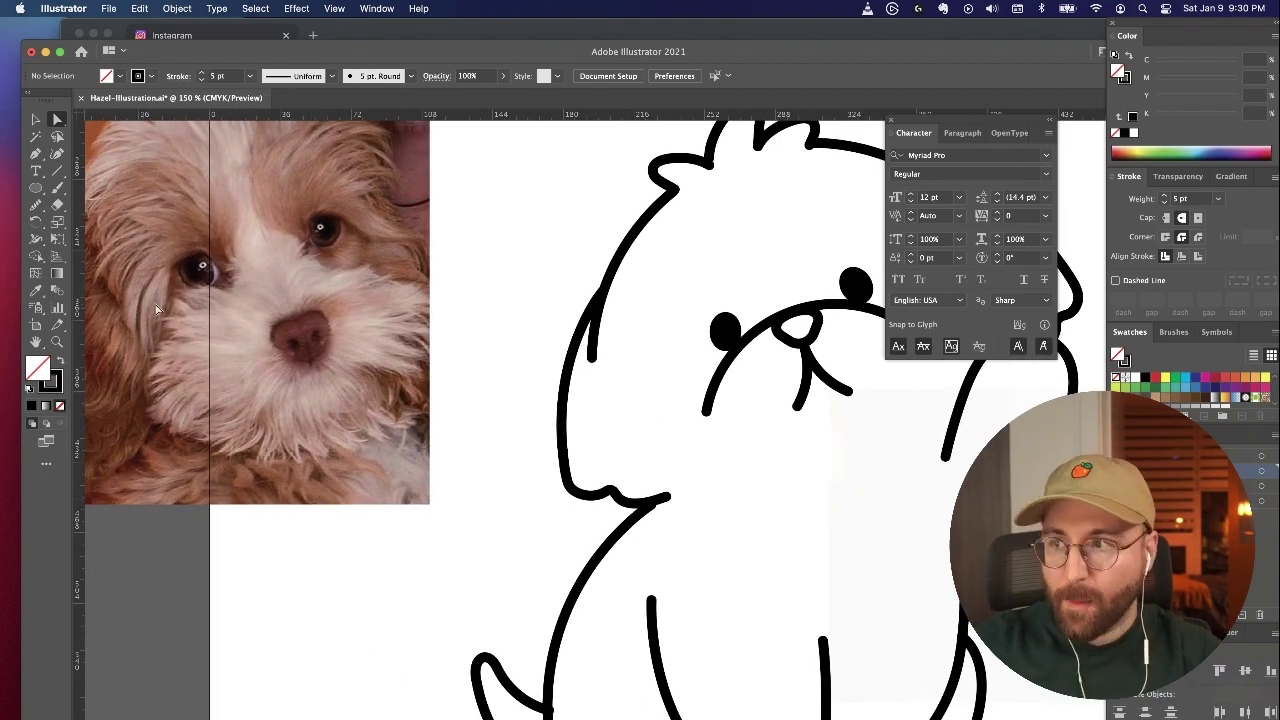
# Step: Try a short curved line beside the puppy's left eye, tilt it, and remove it
pyautogui.click(35, 153)
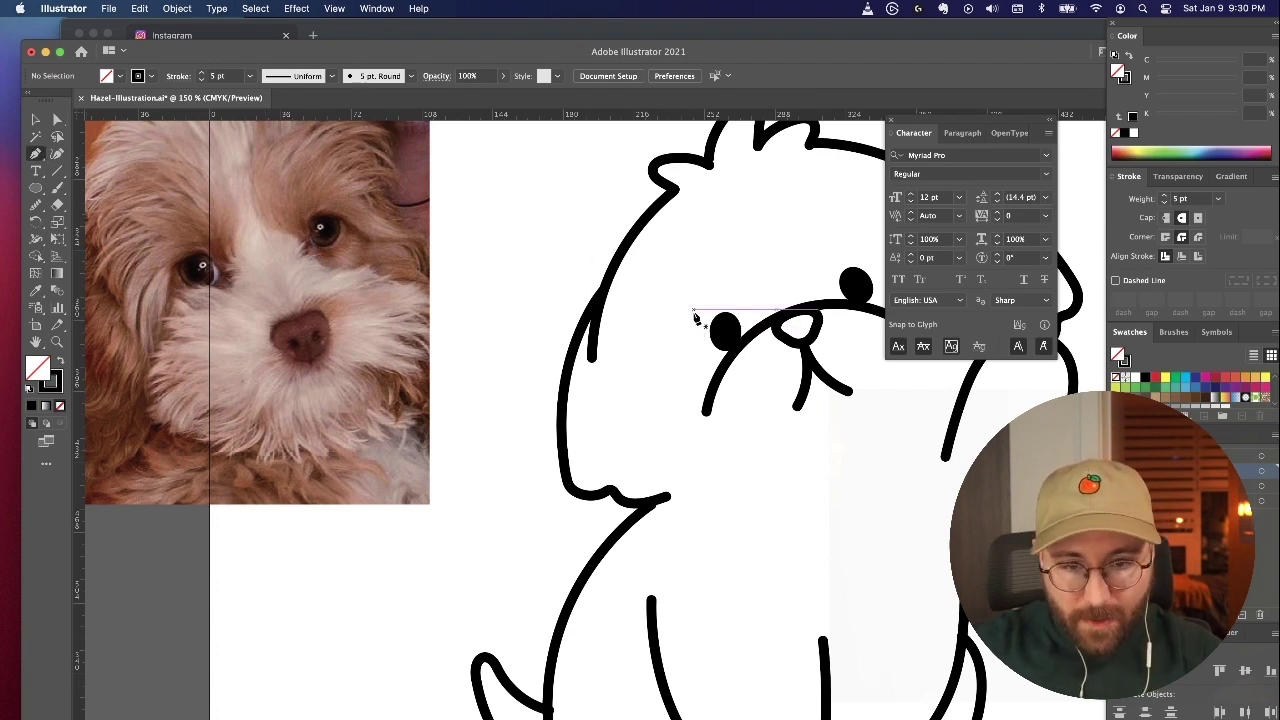
pyautogui.click(706, 322)
pyautogui.moveTo(699, 379); pyautogui.dragTo(703, 410)
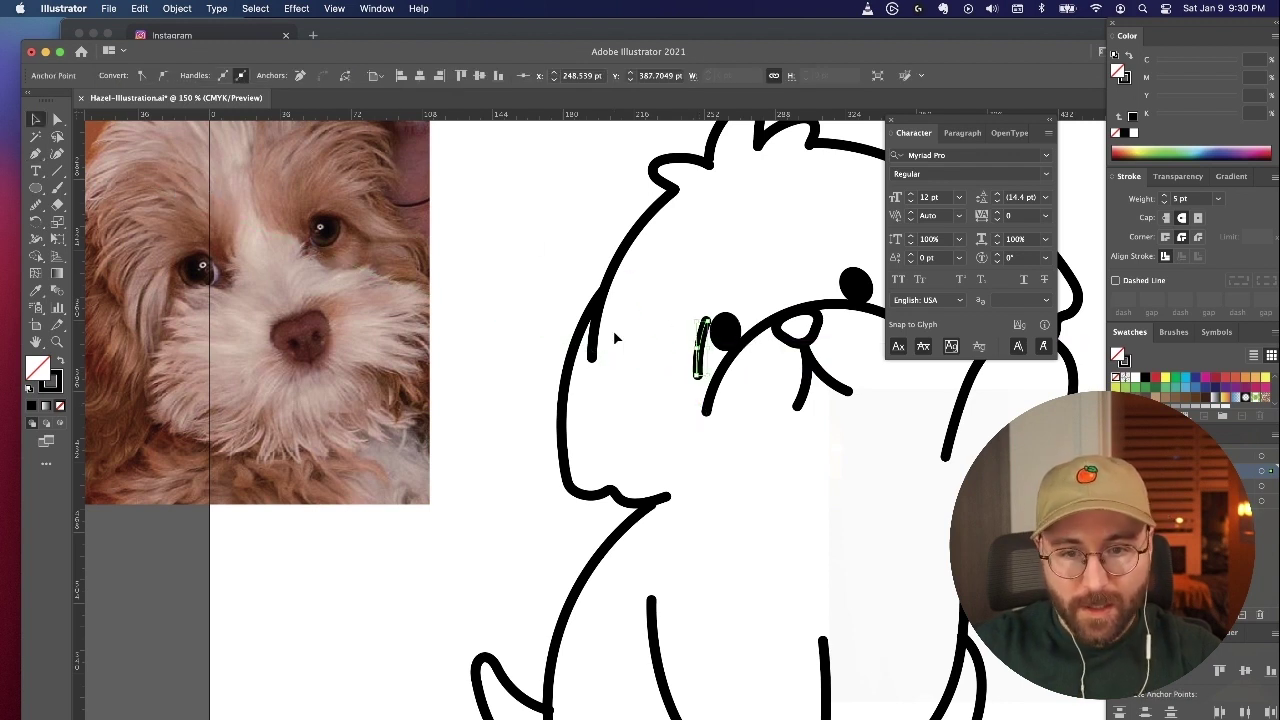
pyautogui.click(35, 119)
pyautogui.moveTo(712, 342)
pyautogui.mouseDown()
pyautogui.moveTo(730, 320)
pyautogui.moveTo(702, 352)
pyautogui.mouseUp()
pyautogui.click(728, 274)
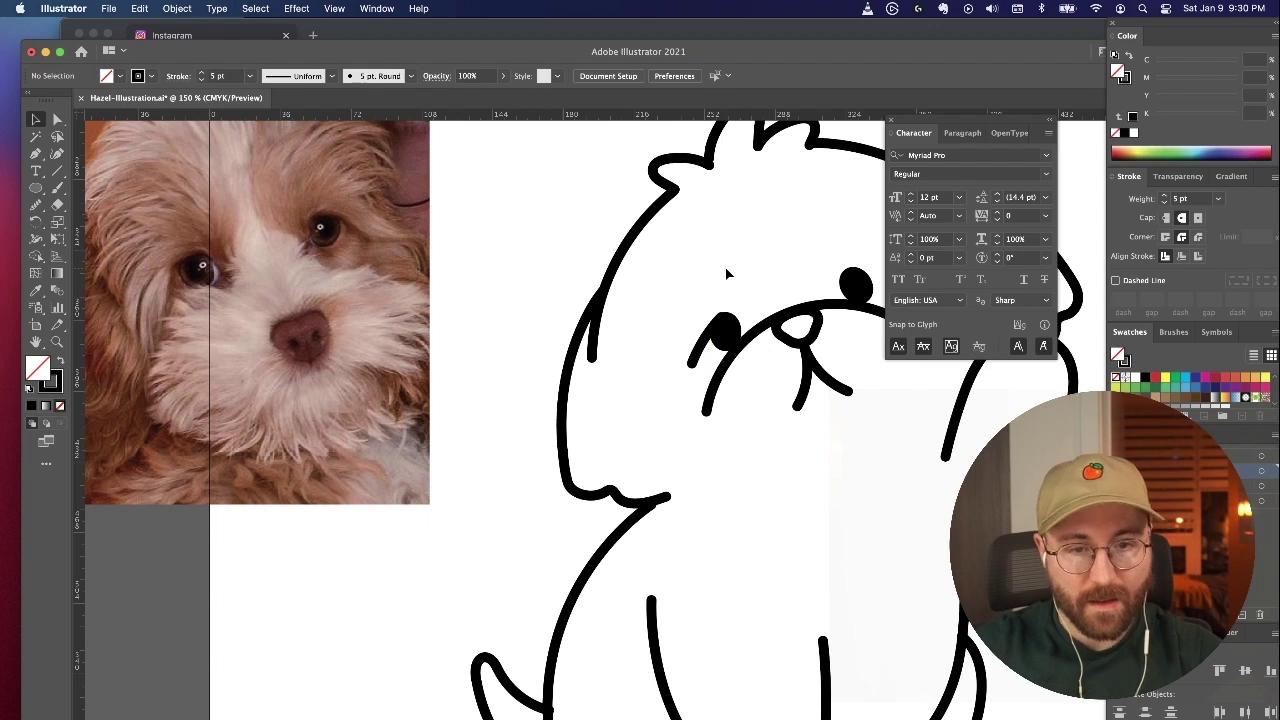
pyautogui.click(697, 352)
pyautogui.press('Delete')
# Step: Try a zigzag fur extension at the left end of the muzzle curve and undo it
pyautogui.hscroll(2, 701, 357)
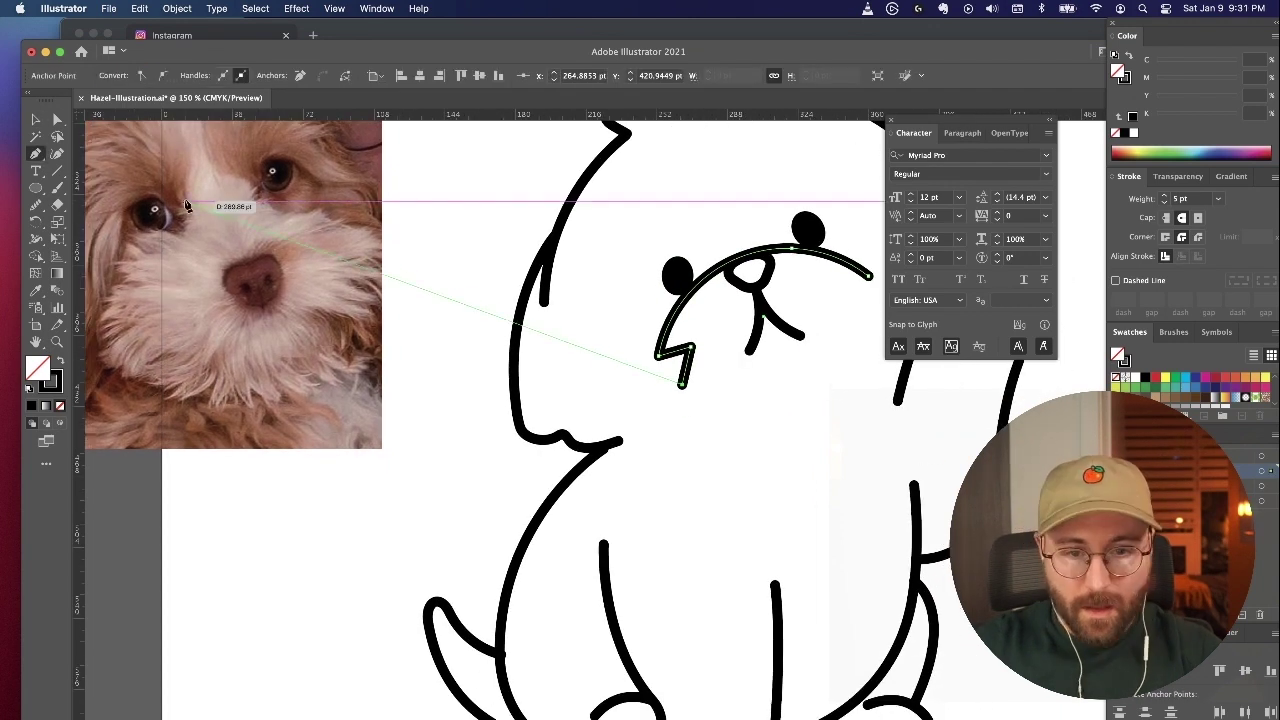
pyautogui.click(55, 119)
pyautogui.click(444, 261)
pyautogui.hscroll(2, 444, 261)
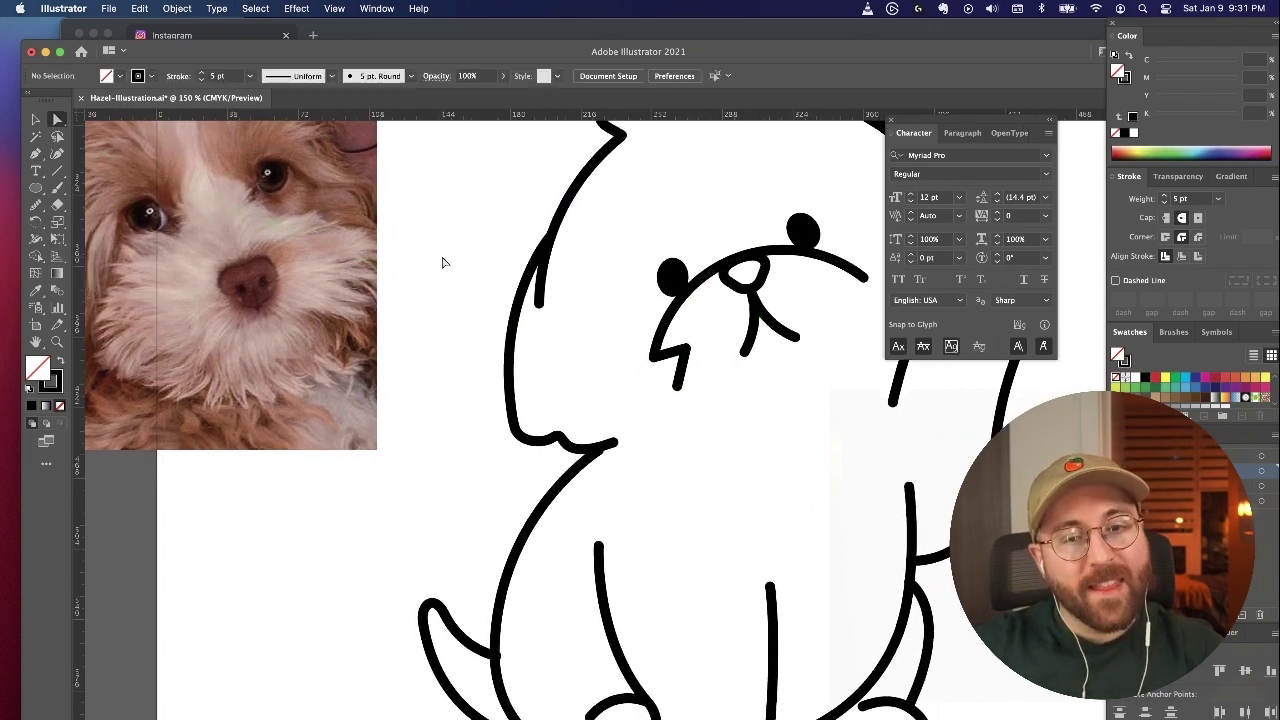
pyautogui.scroll(1, 444, 261)
pyautogui.click(557, 420)
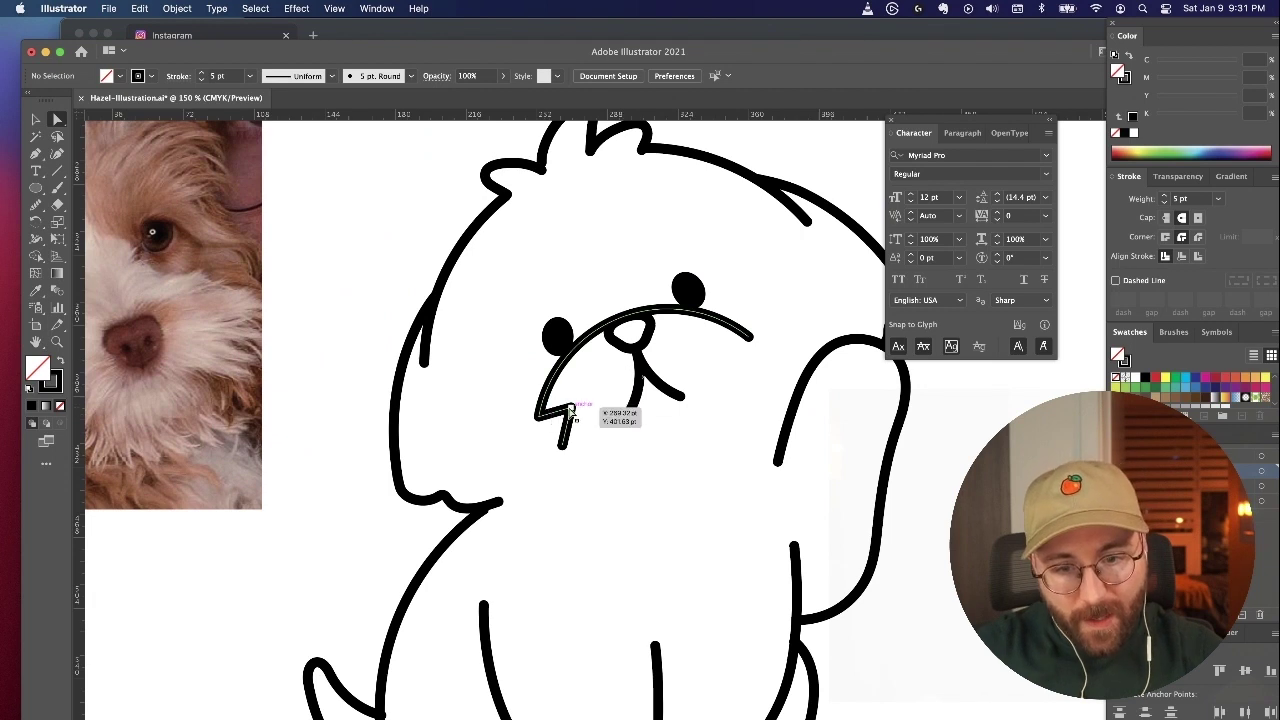
pyautogui.click(571, 408)
pyautogui.moveTo(566, 418)
pyautogui.mouseDown()
pyautogui.moveTo(551, 434)
pyautogui.moveTo(561, 424)
pyautogui.mouseUp()
pyautogui.press('super+z')
pyautogui.click(589, 427)
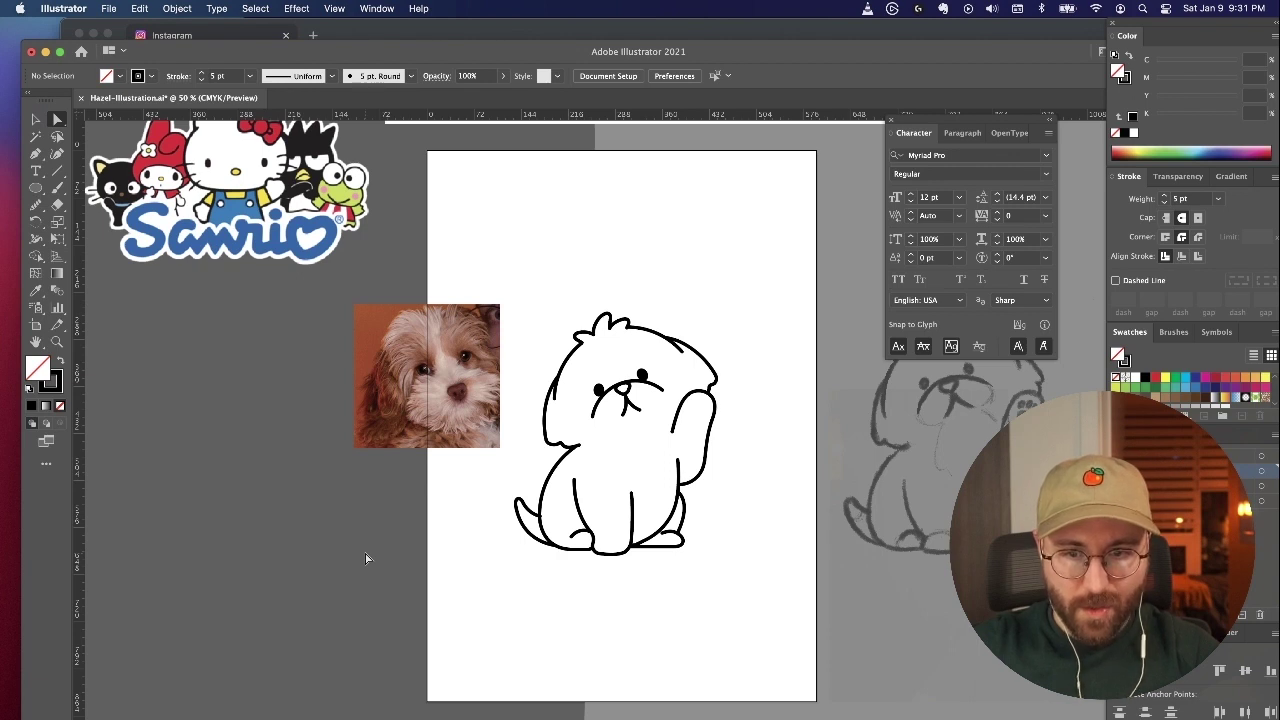
# Step: Nudge the end anchor of the tail's upper line back onto the body outline
pyautogui.hscroll(2, 366, 558)
pyautogui.press('super+plus')
pyautogui.press('super+plus')
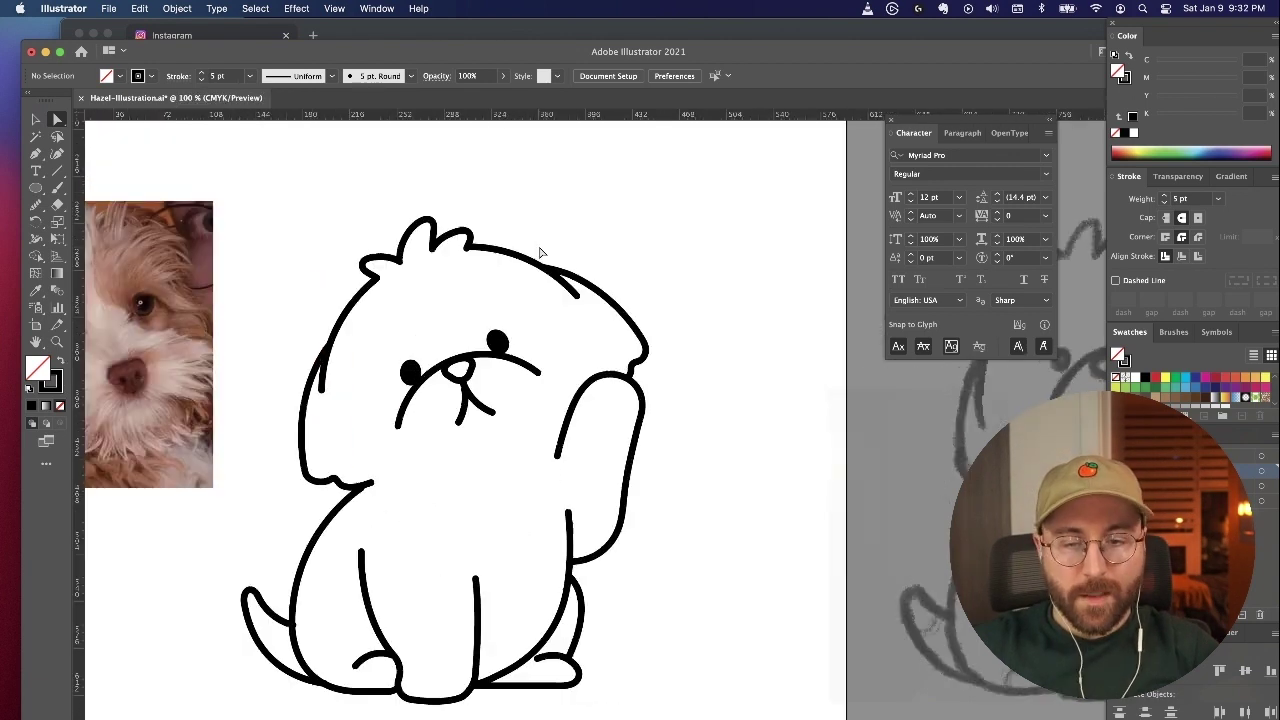
pyautogui.hscroll(-3, 540, 252)
pyautogui.scroll(-3, 540, 252)
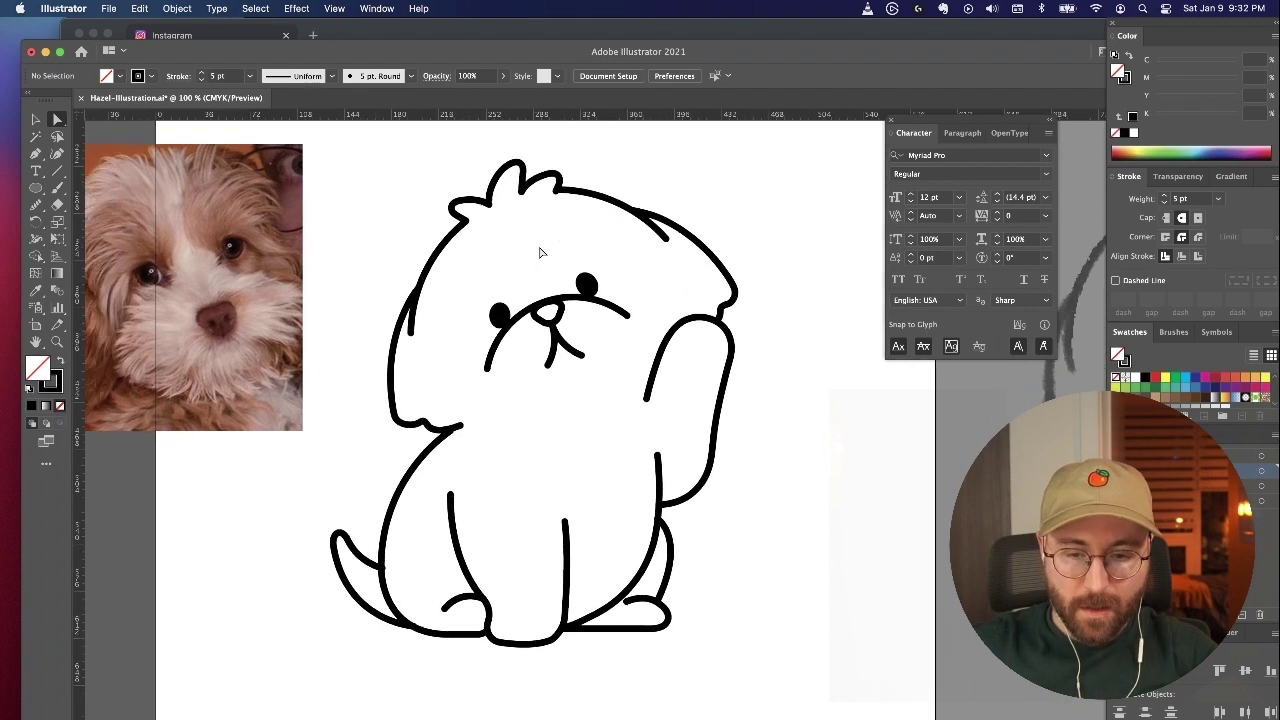
pyautogui.press('super+plus')
pyautogui.press('super+plus')
pyautogui.press('super+plus')
pyautogui.hscroll(-3, 540, 252)
pyautogui.scroll(-2, 540, 252)
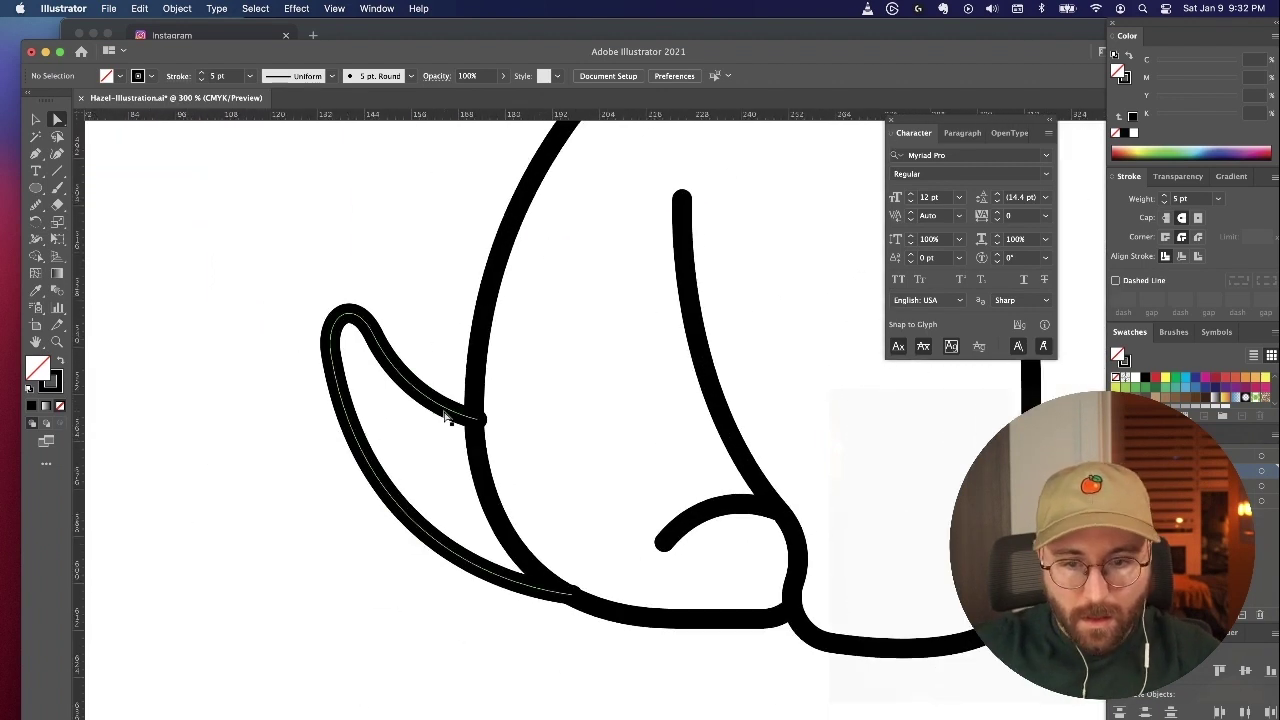
pyautogui.click(447, 418)
pyautogui.moveTo(470, 416); pyautogui.dragTo(468, 418)
pyautogui.click(332, 365)
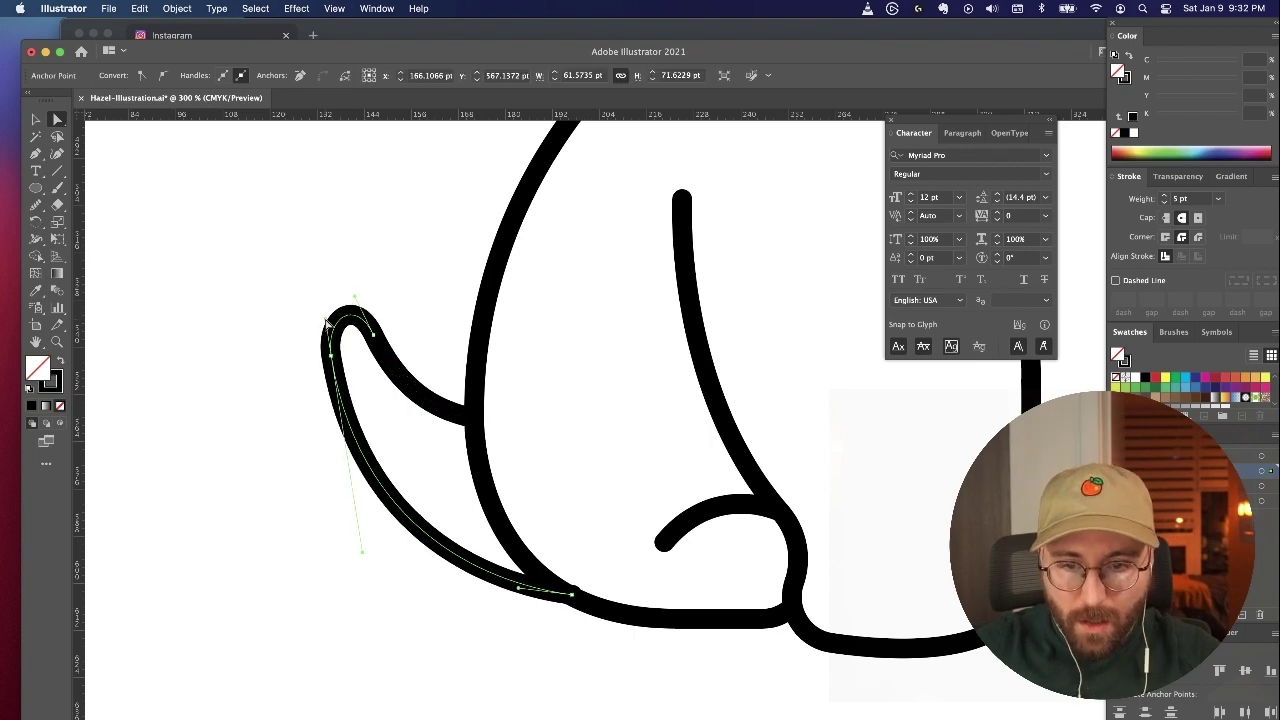
# Step: Smooth the tail's tip and outer curve, and adjust the upper line's end anchor at the body
pyautogui.press('n')
pyautogui.moveTo(321, 364)
pyautogui.mouseDown()
pyautogui.moveTo(327, 338)
pyautogui.moveTo(385, 350)
pyautogui.mouseUp()
pyautogui.press('a')
pyautogui.click(446, 396)
pyautogui.moveTo(467, 417); pyautogui.dragTo(474, 429)
pyautogui.click(405, 387)
pyautogui.click(208, 257)
pyautogui.scroll(-5, 208, 257)
pyautogui.hscroll(-1, 208, 257)
pyautogui.scroll(4, 481, 434)
pyautogui.click(296, 461)
pyautogui.click(270, 363)
pyautogui.click(304, 378)
pyautogui.press('n')
pyautogui.moveTo(238, 318); pyautogui.dragTo(290, 378)
pyautogui.press('a')
pyautogui.click(144, 188)
# Step: Compare the full puppy drawing with the grey pencil sketch at several zoom levels
pyautogui.press('super+minus')
pyautogui.press('super+minus')
pyautogui.press('super+minus')
pyautogui.press('super+minus')
pyautogui.click(672, 416)
pyautogui.press('super+equal')
pyautogui.press('super+equal')
pyautogui.press('super+equal')
pyautogui.press('super+equal')
pyautogui.press('super+equal')
pyautogui.press('super+equal')
pyautogui.press('p')
pyautogui.click(920, 476)
pyautogui.press('super+minus')
pyautogui.press('super+minus')
pyautogui.press('super+minus')
pyautogui.press('super+minus')
pyautogui.press('super+minus')
pyautogui.press('super+minus')
pyautogui.press('super+minus')
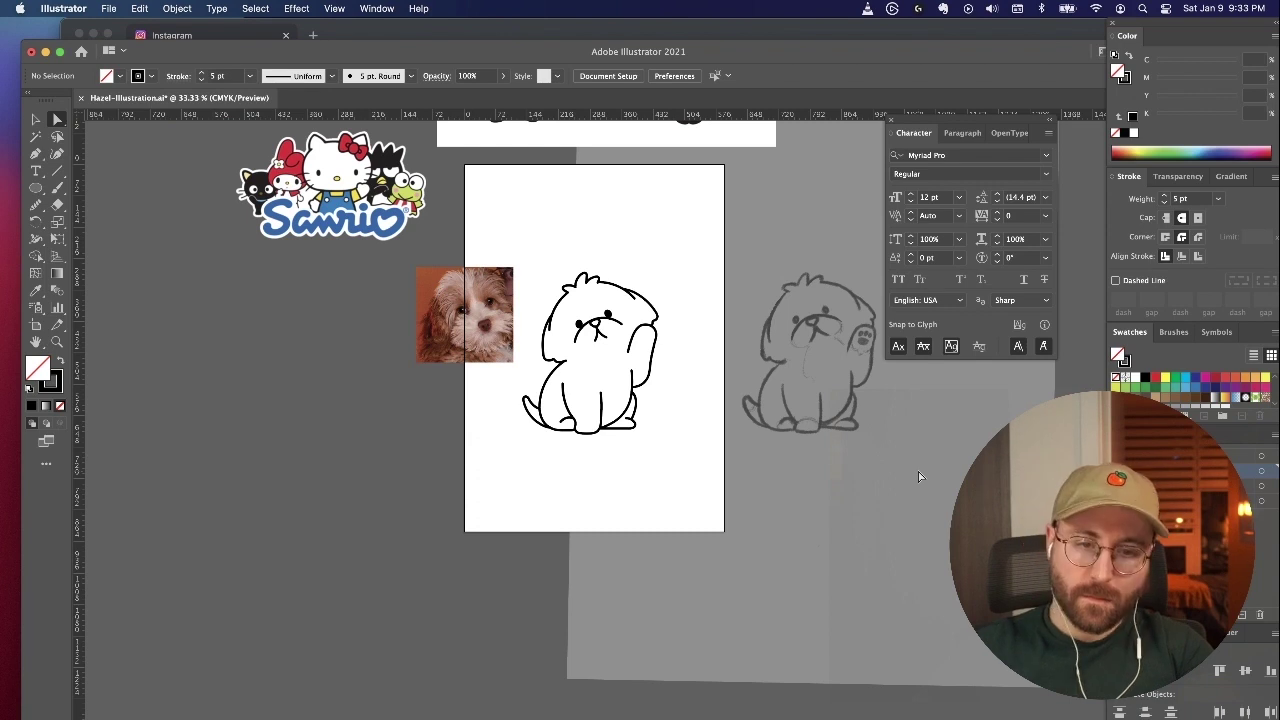
# Step: Select the puppy's outline paths without the filled eyes and set their stroke weight to 7 pt
pyautogui.press('super+equal')
pyautogui.scroll(3, 726, 651)
pyautogui.moveTo(726, 651); pyautogui.dragTo(482, 350)
pyautogui.press('super+equal')
pyautogui.press('super+equal')
pyautogui.press('super+equal')
pyautogui.press('super+equal')
pyautogui.rightClick(656, 368)
pyautogui.click(474, 425)
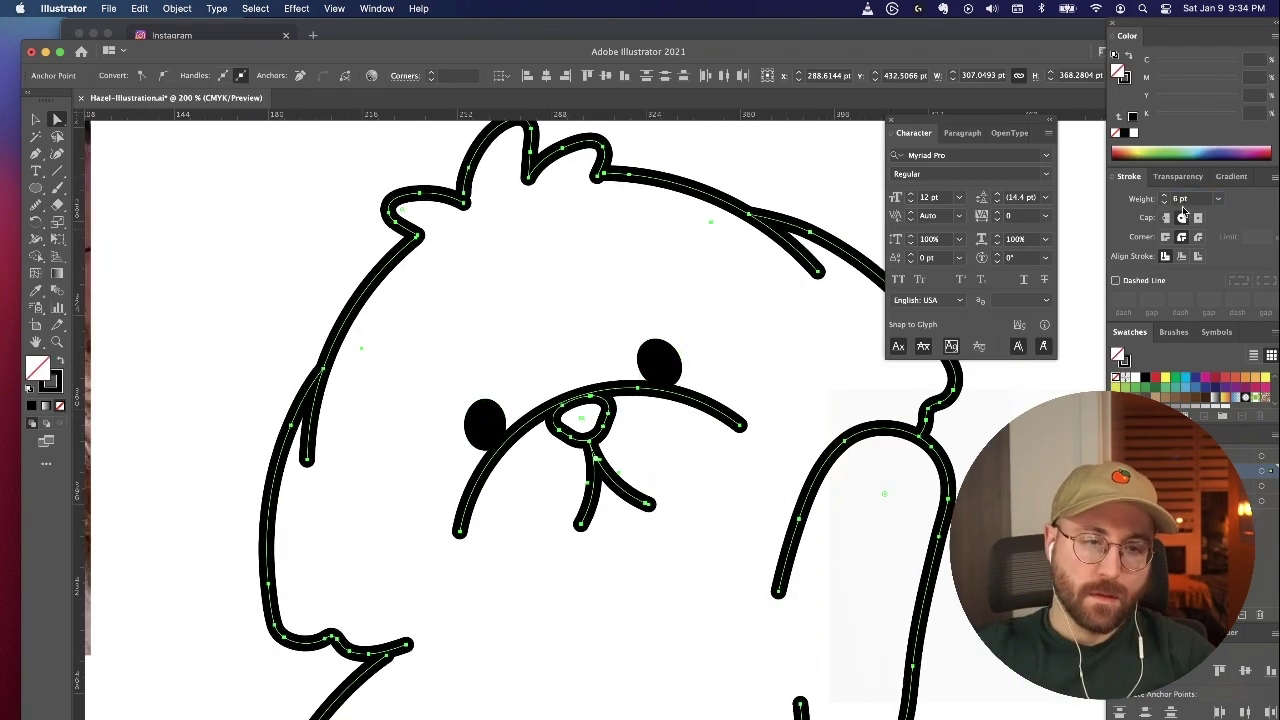
pyautogui.press('super+shift+a')
pyautogui.press('super+0')
pyautogui.scroll(5, 728, 321)
pyautogui.scroll(-5, 728, 321)
pyautogui.click(686, 414)
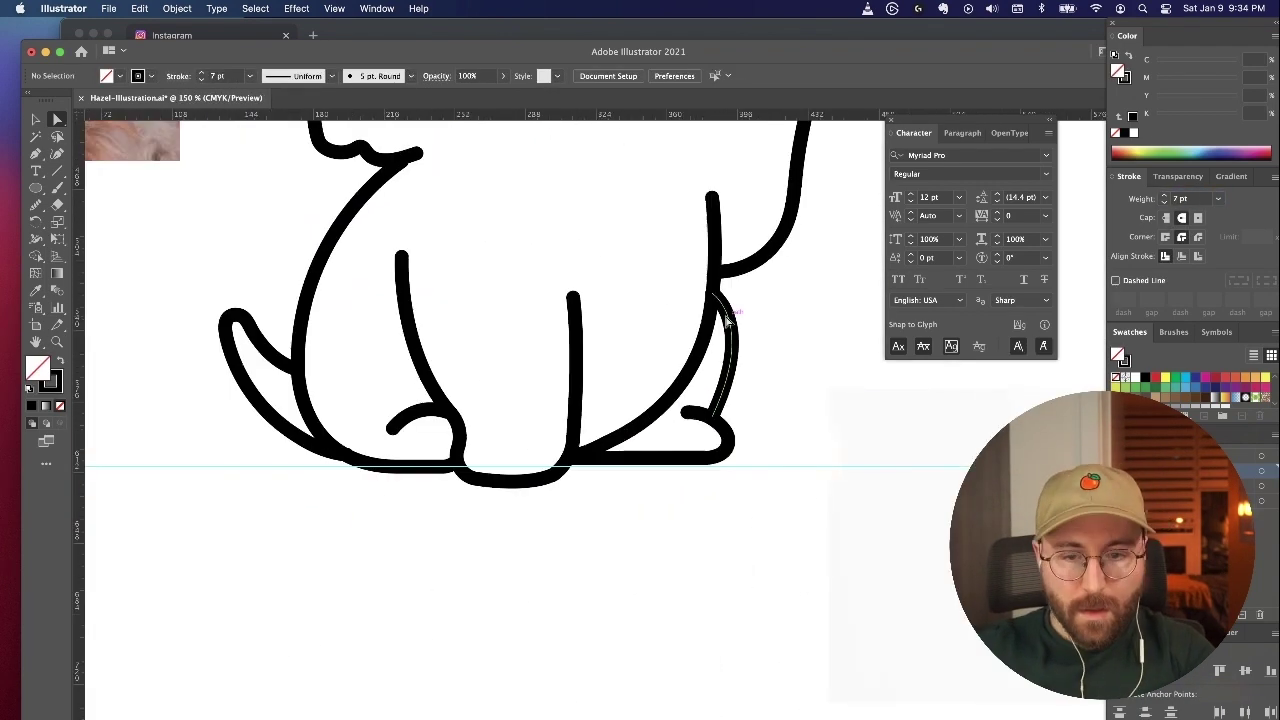
# Step: Adjust the anchors where the right hind leg's line meets its foot
pyautogui.press('v')
pyautogui.moveTo(440, 416); pyautogui.dragTo(704, 430)
pyautogui.press('super+equal')
pyautogui.press('a')
pyautogui.click(560, 415)
pyautogui.moveTo(541, 396); pyautogui.dragTo(546, 386)
pyautogui.click(468, 407)
pyautogui.press('Delete')
pyautogui.click(543, 391)
pyautogui.click(658, 349)
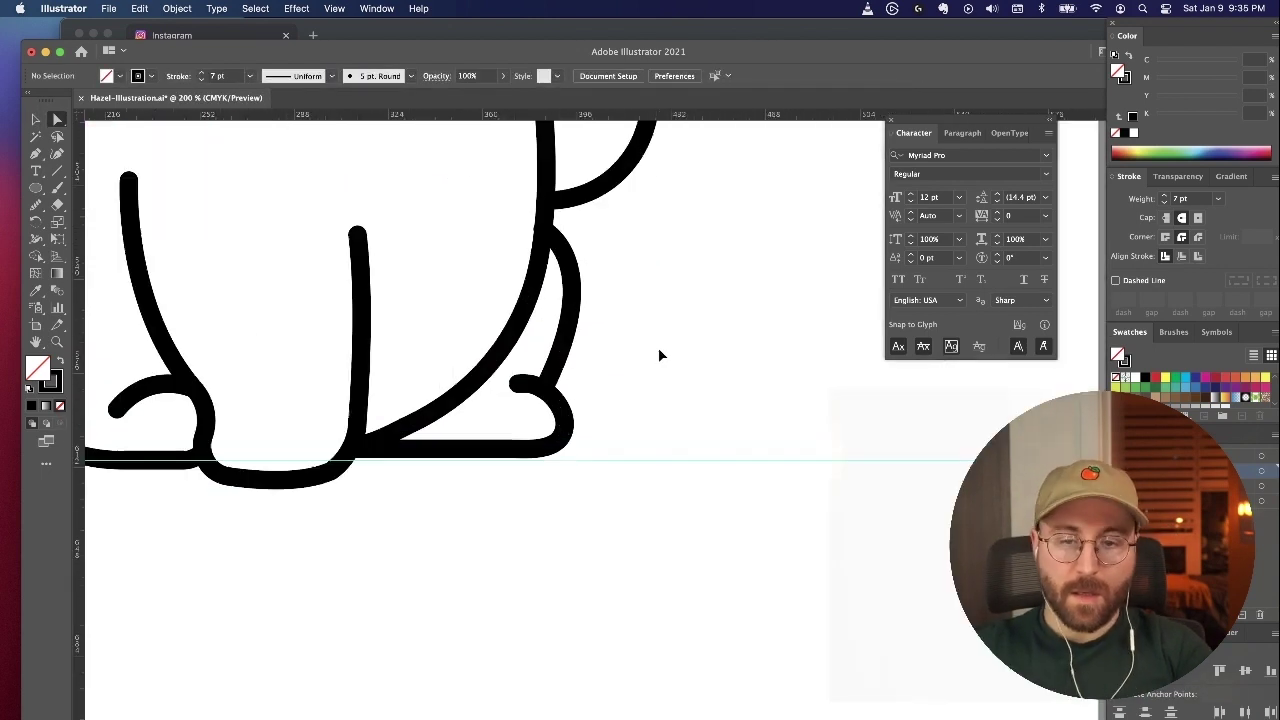
pyautogui.press('super+minus')
pyautogui.click(582, 467)
pyautogui.press('v')
pyautogui.moveTo(567, 473); pyautogui.dragTo(567, 473)
pyautogui.press('super+z')
pyautogui.click(587, 530)
# Step: Nudge an anchor of the right hind foot slightly downward and deselect the path
pyautogui.press('super+minus')
pyautogui.press('super+minus')
pyautogui.press('super+minus')
pyautogui.press('super+minus')
pyautogui.press('super+plus')
pyautogui.press('super+plus')
pyautogui.press('super+plus')
pyautogui.press('super+plus')
pyautogui.press('super+plus')
pyautogui.press('super+plus')
pyautogui.scroll(3, 587, 531)
pyautogui.press('a')
pyautogui.click(623, 593)
pyautogui.moveTo(712, 407); pyautogui.dragTo(712, 419)
pyautogui.click(703, 581)
# Step: Review the thickened line art from head to feet for remaining flaws
pyautogui.press('super+minus')
pyautogui.press('super+minus')
pyautogui.press('super+minus')
pyautogui.press('super+minus')
pyautogui.press('super+minus')
pyautogui.press('super+minus')
pyautogui.press('super+minus')
pyautogui.press('super+plus')
pyautogui.press('super+plus')
pyautogui.press('super+plus')
pyautogui.press('super+plus')
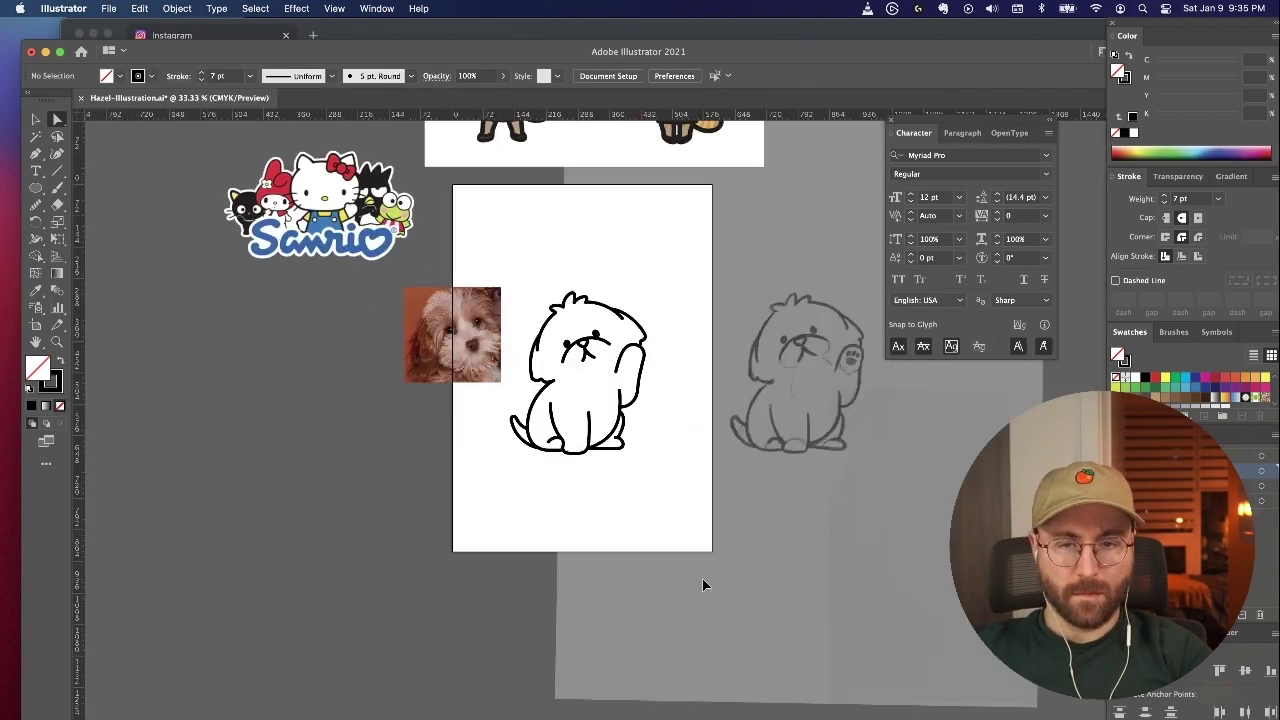
pyautogui.scroll(3, 640, 480)
pyautogui.click(447, 271)
pyautogui.click(618, 219)
pyautogui.press('super+minus')
pyautogui.press('super+minus')
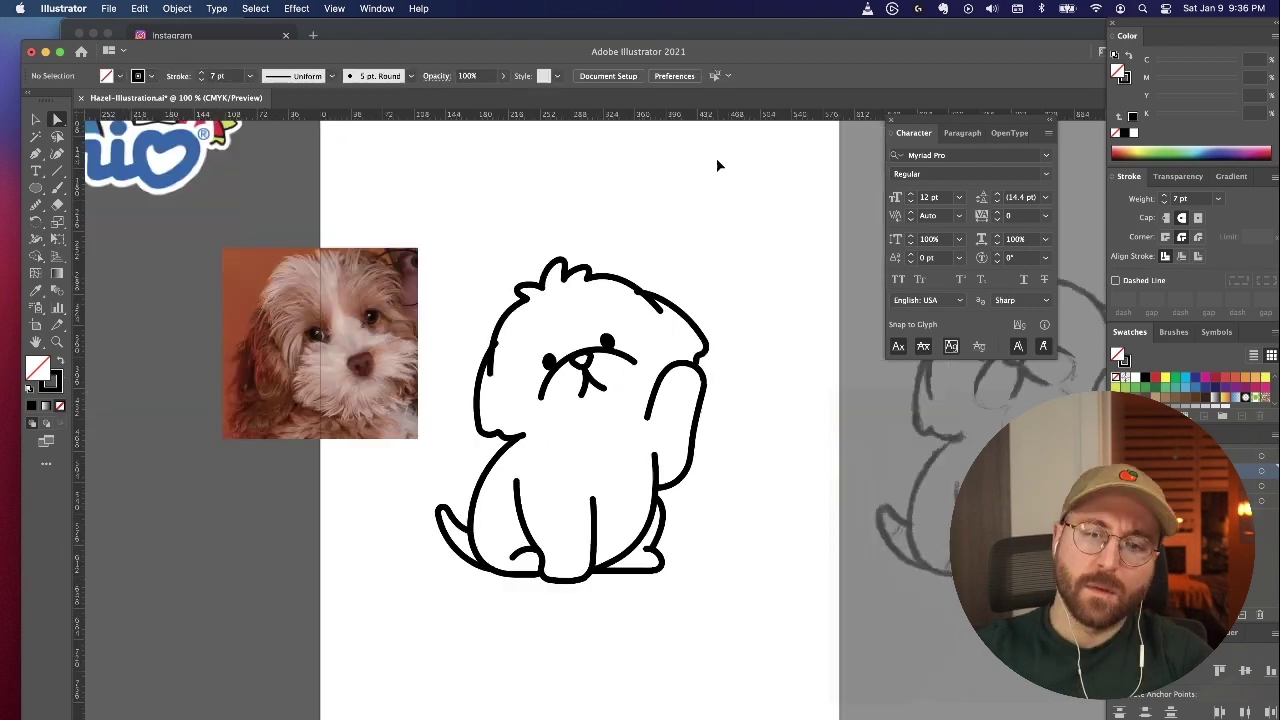
# Step: Delete stray anchors from the puppy's outline paths and deselect them
pyautogui.press('super+plus')
pyautogui.press('super+plus')
pyautogui.press('super+plus')
pyautogui.press('a')
pyautogui.click(658, 191)
pyautogui.press('Delete')
pyautogui.press('p')
pyautogui.click(324, 324)
pyautogui.press('a')
pyautogui.press('Delete')
pyautogui.click(376, 316)
pyautogui.press('super+minus')
pyautogui.press('super+minus')
pyautogui.press('super+minus')
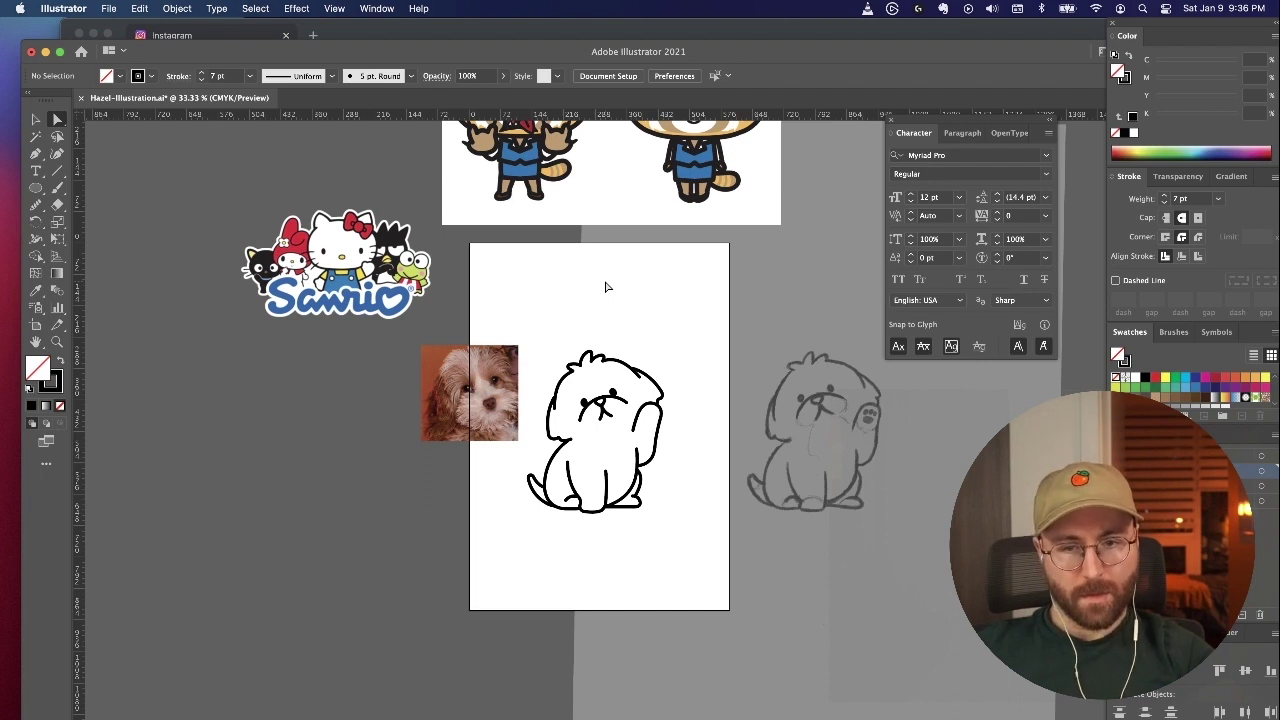
# Step: Place a backup copy of the line art on the pasteboard beside the photo and shift the main puppy slightly right on the artboard
pyautogui.press('super+plus')
pyautogui.press('super+plus')
pyautogui.press('super+plus')
pyautogui.press('super+plus')
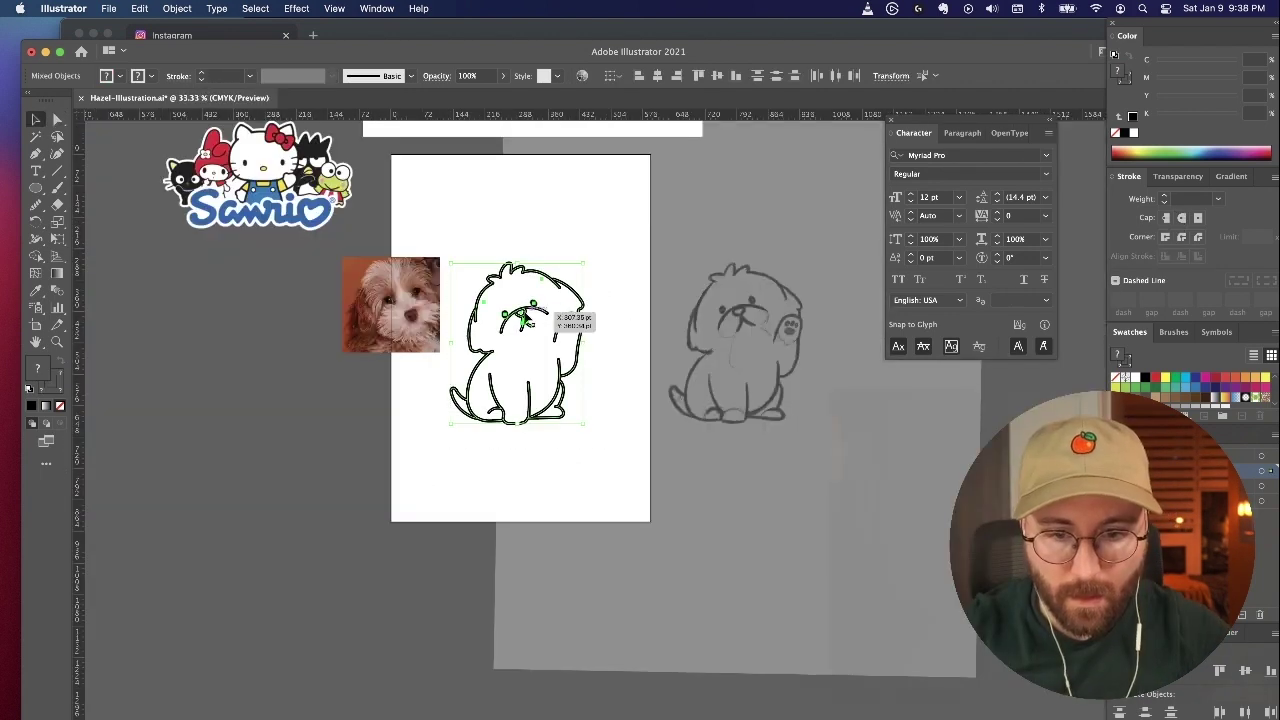
pyautogui.moveTo(524, 318)
pyautogui.mouseDown()
pyautogui.moveTo(245, 318)
pyautogui.moveTo(547, 316)
pyautogui.mouseUp()
pyautogui.click(530, 499)
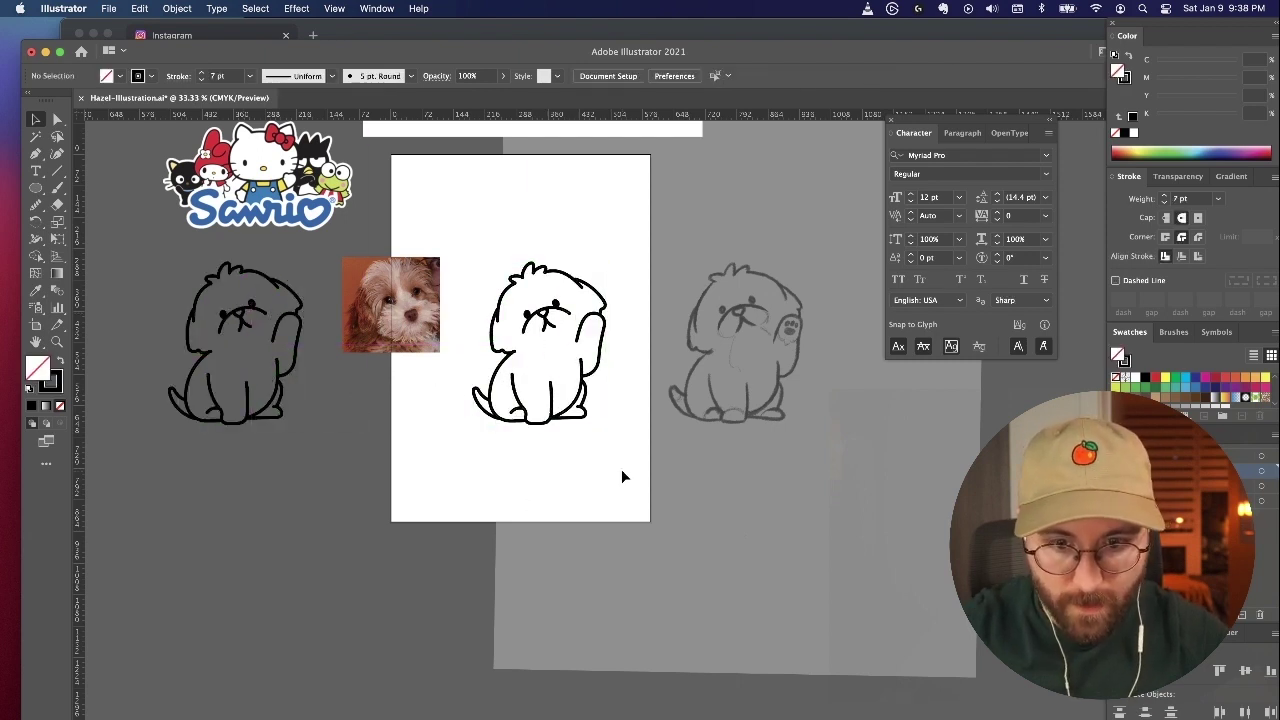
# Step: Adjust the anchors along the upper edge and tip of the puppy's tail
pyautogui.hscroll(-1, 621, 469)
pyautogui.scroll(6, 621, 469)
pyautogui.hscroll(-10, 621, 469)
pyautogui.click(54, 116)
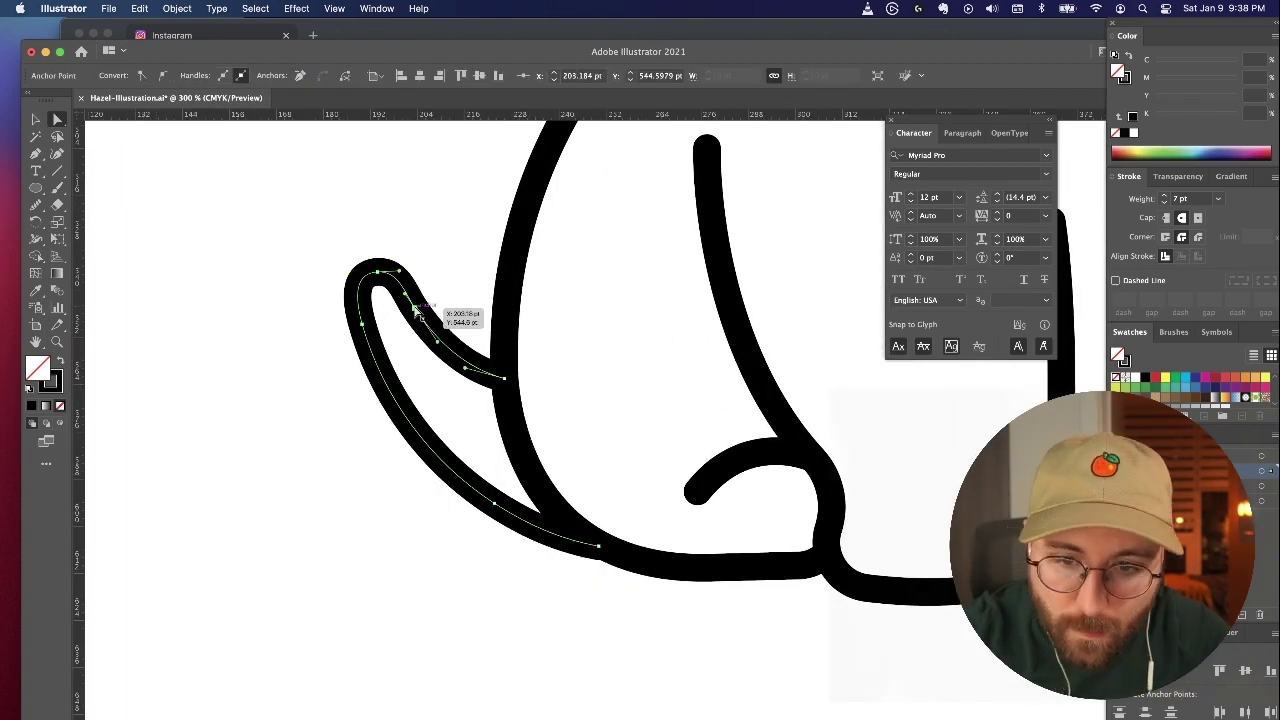
pyautogui.click(395, 271)
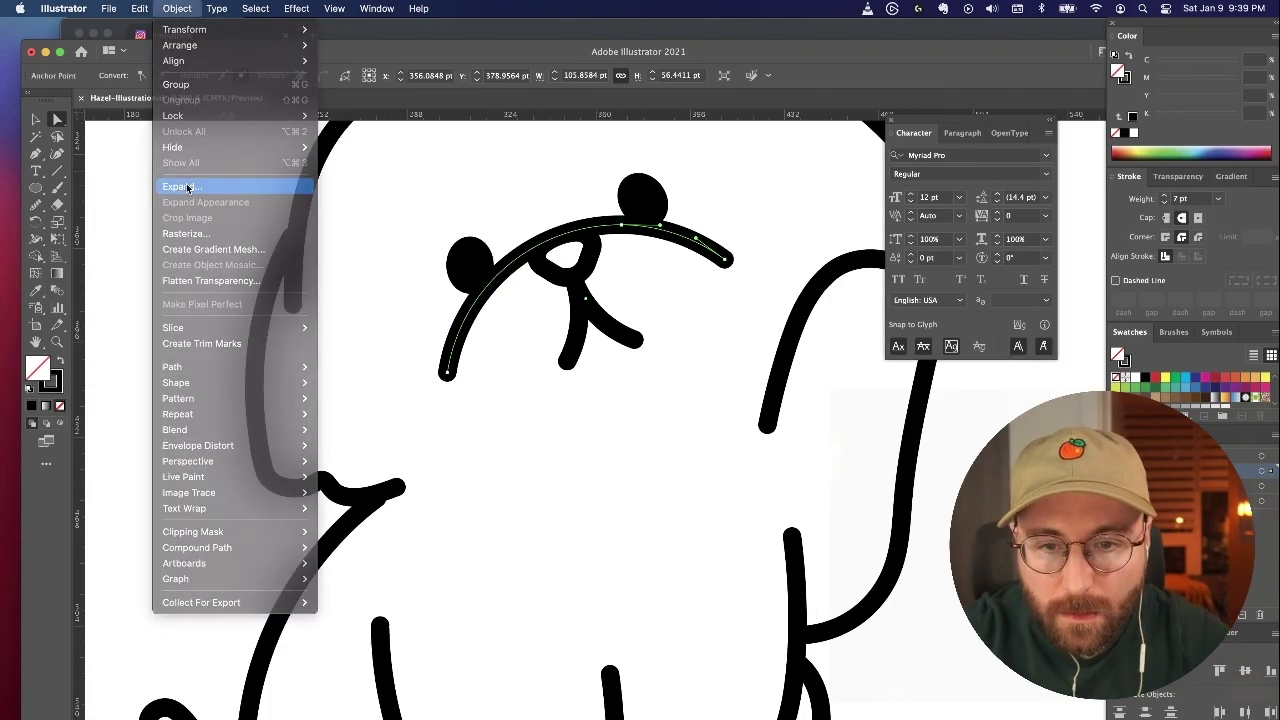
# Step: Expand the strokes of the muzzle arc, nose and mouth into filled shapes
pyautogui.click(200, 180)
pyautogui.press('Return')
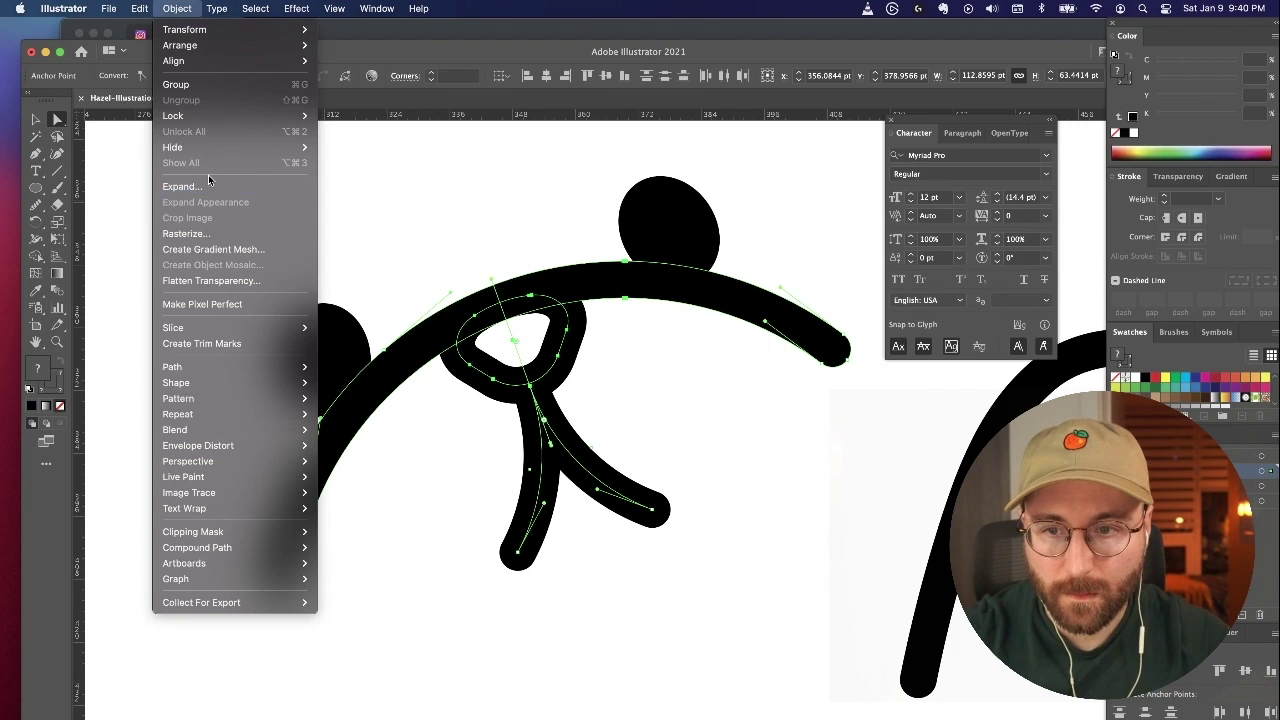
pyautogui.click(206, 149)
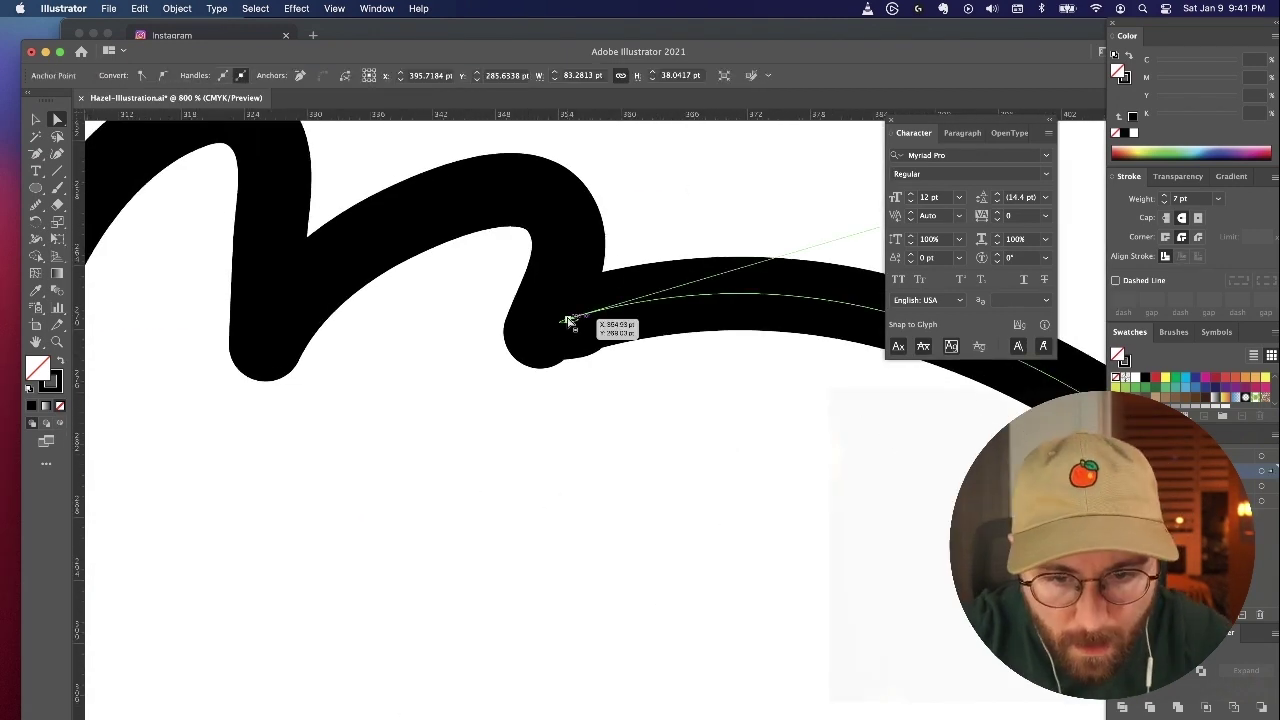
# Step: Try to shift the first anchor of the head's top line where it meets the hair tuft
pyautogui.moveTo(571, 323)
pyautogui.mouseDown()
pyautogui.moveTo(588, 323)
pyautogui.moveTo(542, 324)
pyautogui.moveTo(559, 327)
pyautogui.mouseUp()
pyautogui.press('super+z')
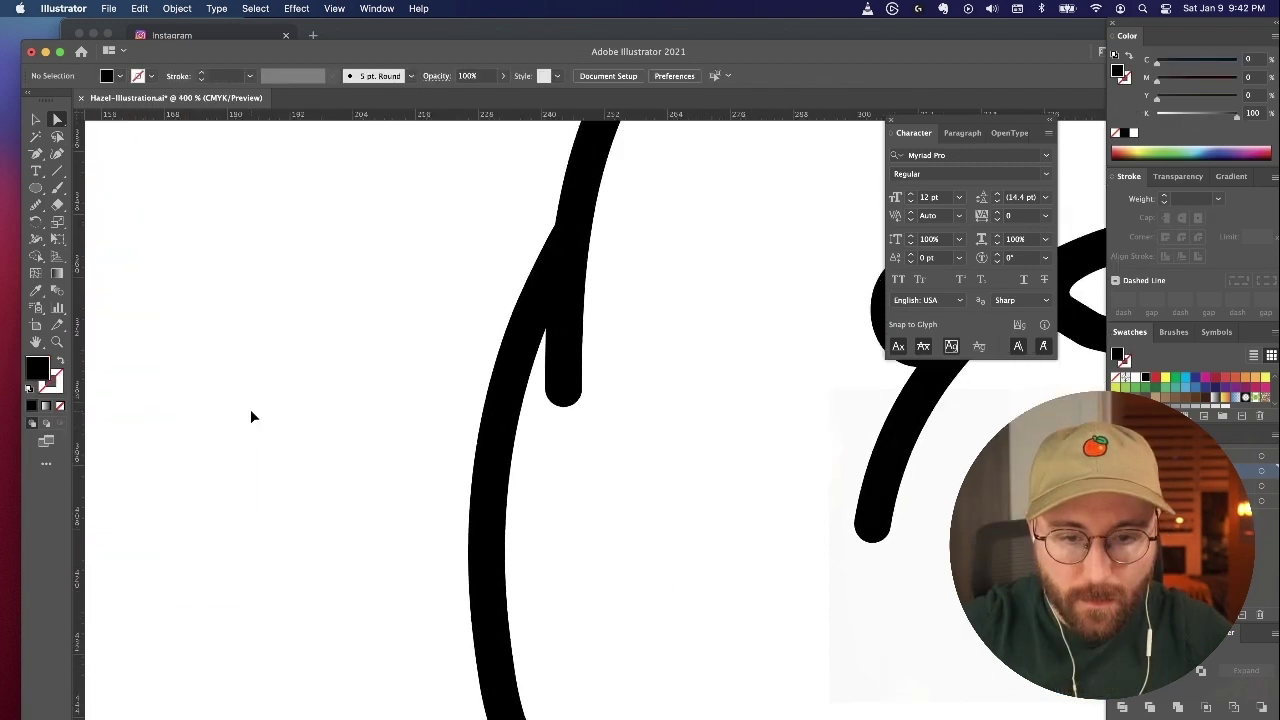
# Step: Round the sharp inner corner where the left ear's outline splits from the head line to a radius of about 0.85 pt
pyautogui.hscroll(5, 251, 417)
pyautogui.click(423, 288)
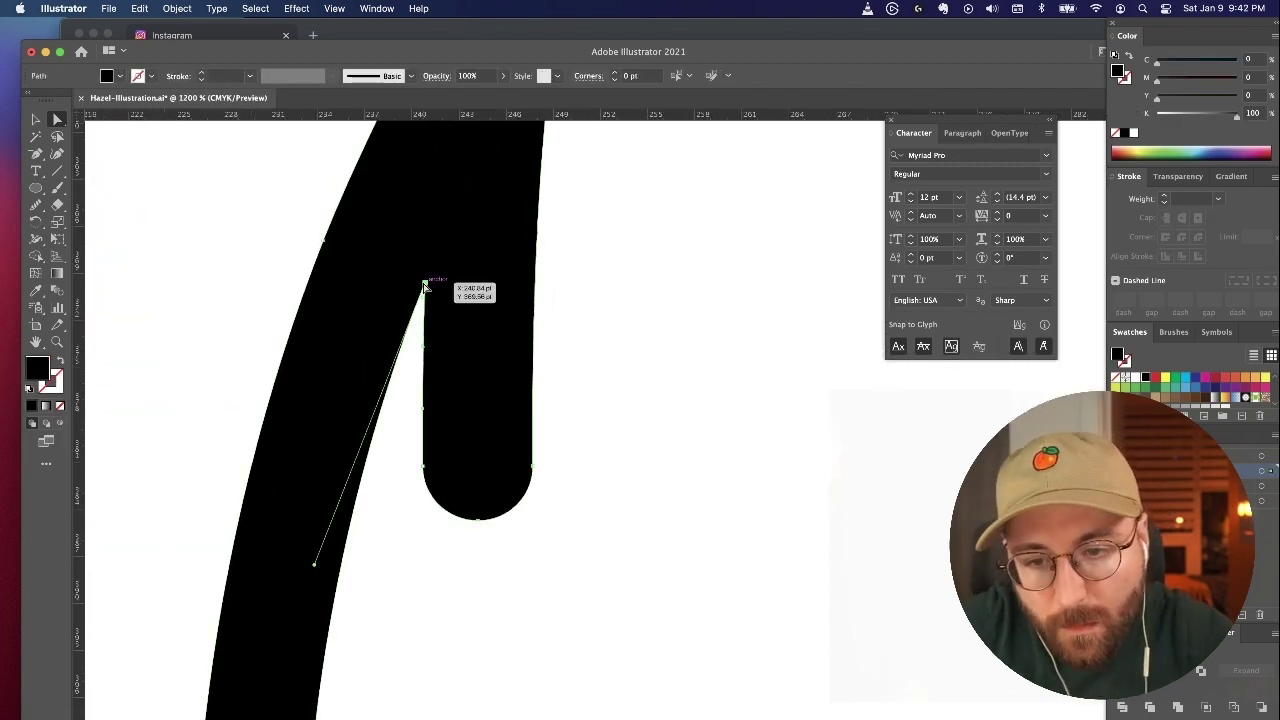
pyautogui.moveTo(424, 298); pyautogui.dragTo(417, 357)
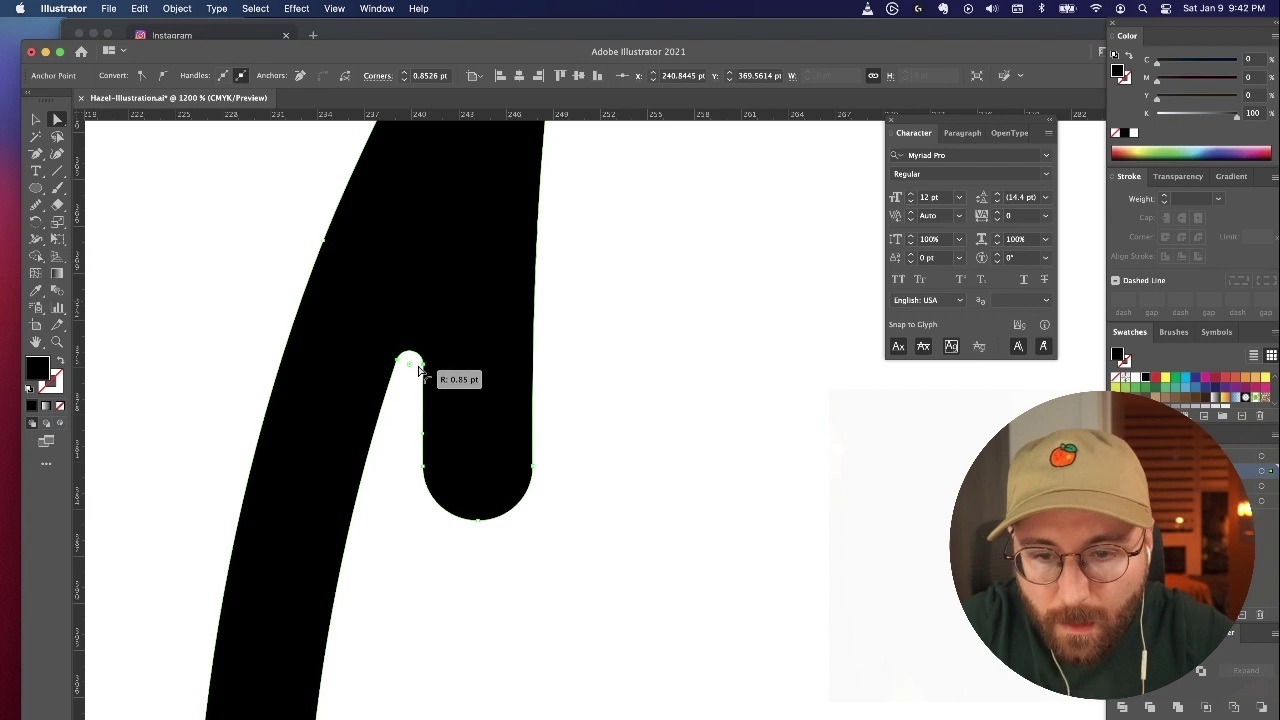
pyautogui.press('super+minus')
pyautogui.press('super+minus')
pyautogui.press('super+minus')
pyautogui.press('super+minus')
pyautogui.press('super+minus')
pyautogui.click(419, 371)
pyautogui.hscroll(3, 419, 371)
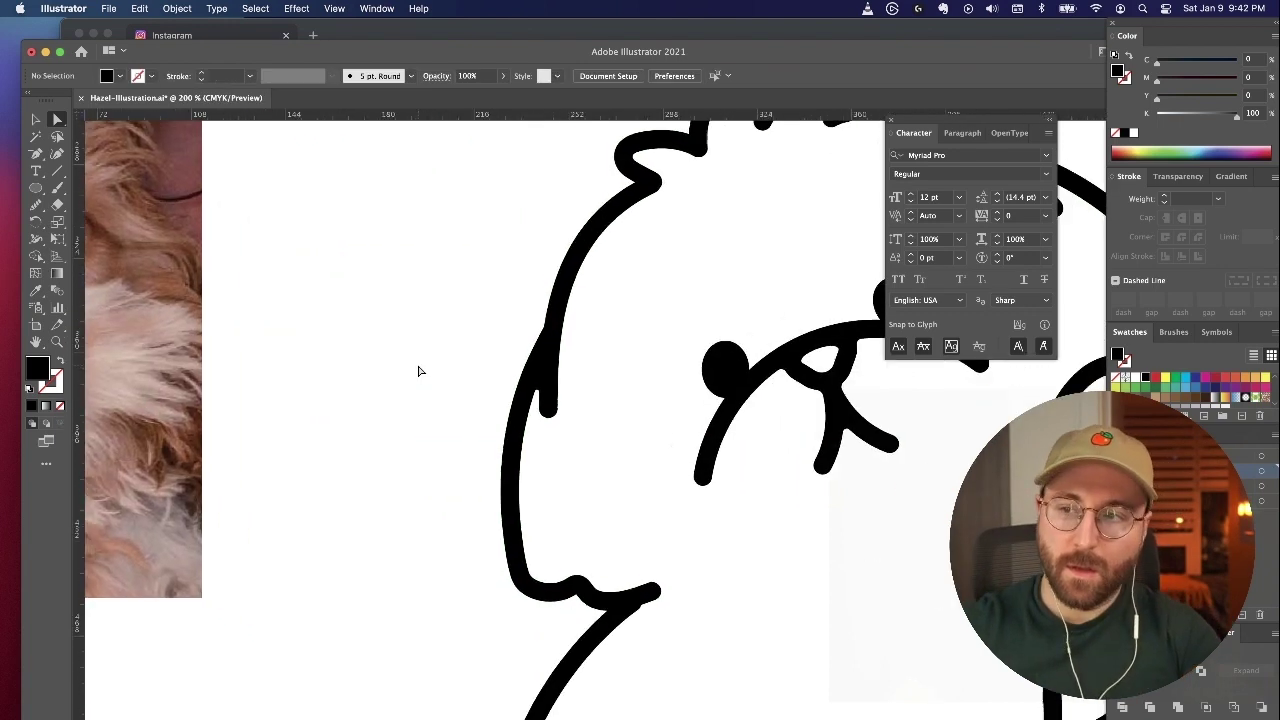
# Step: Inspect the rounded inner corner at the left ear's junction with the head line
pyautogui.press('super+plus')
pyautogui.press('super+plus')
pyautogui.press('super+plus')
pyautogui.press('super+plus')
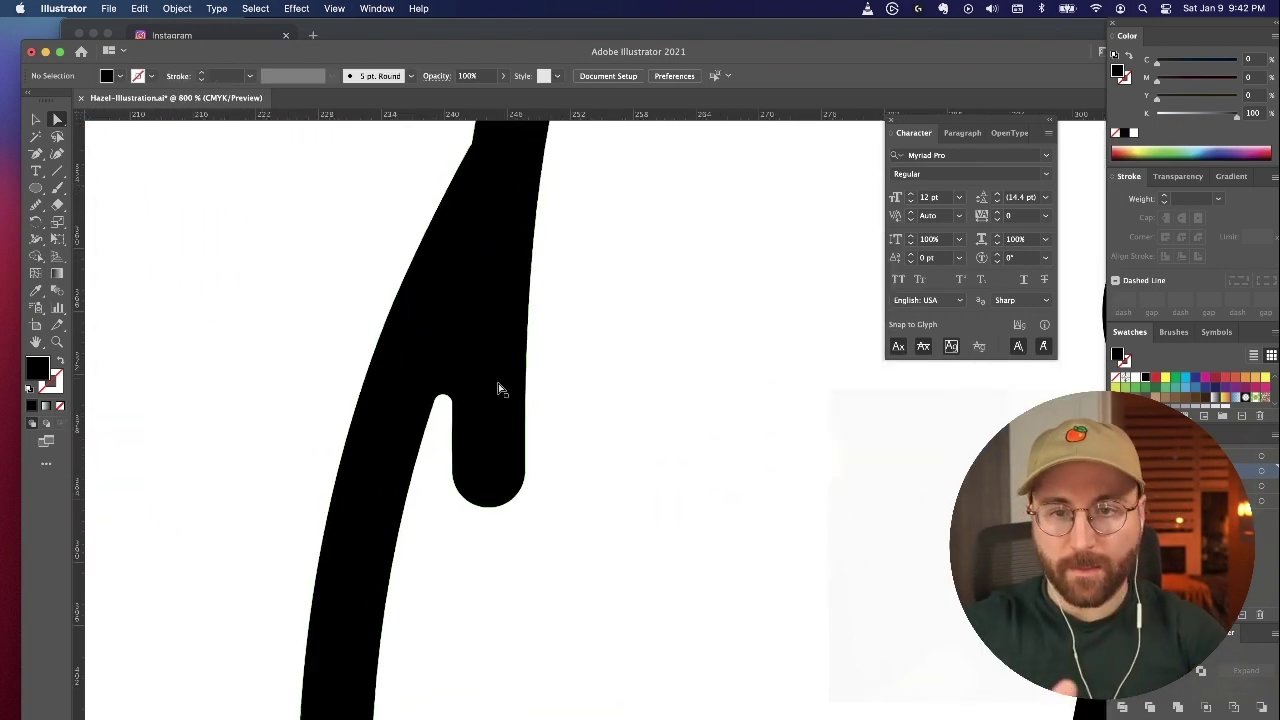
pyautogui.scroll(2, 523, 393)
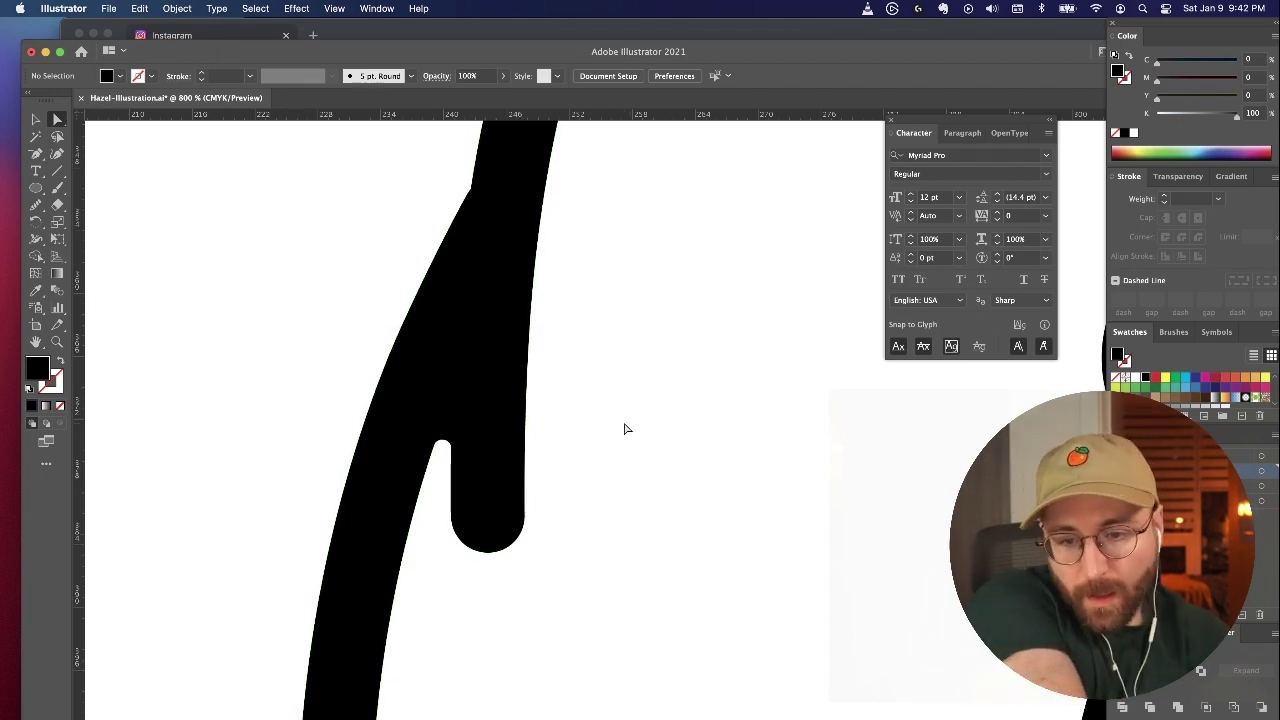
pyautogui.click(423, 483)
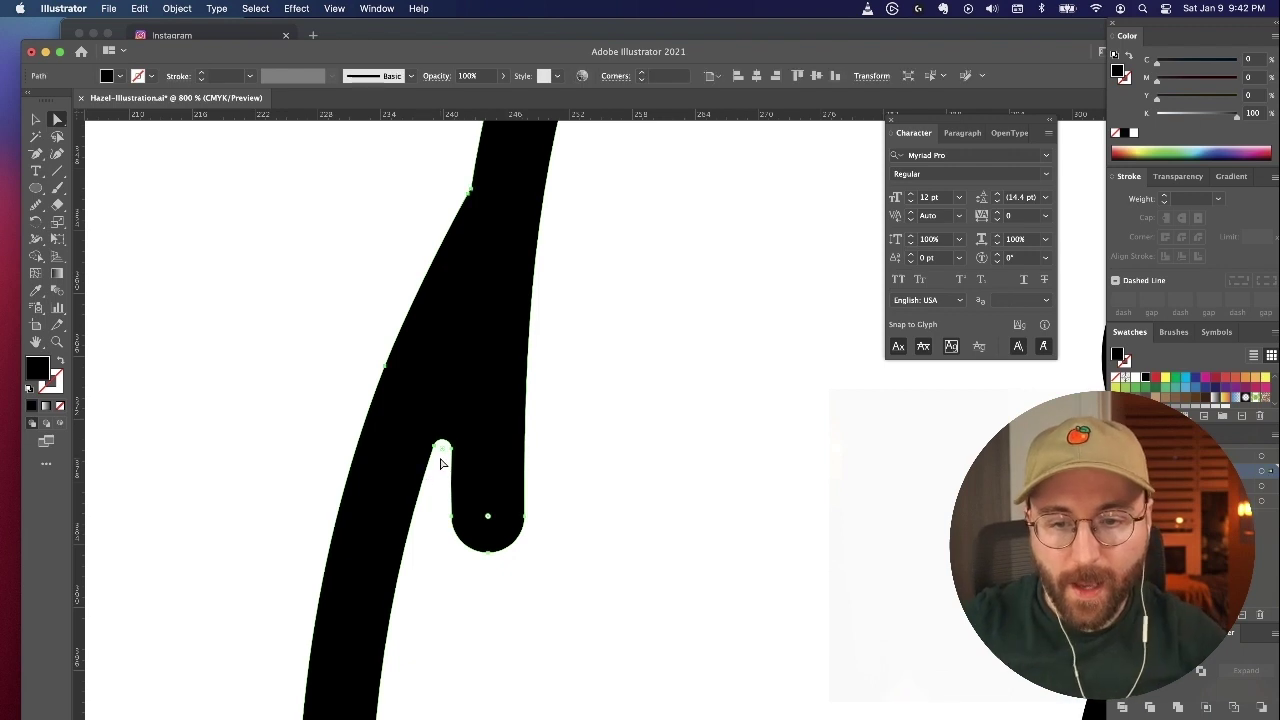
pyautogui.click(586, 434)
pyautogui.press('super+1')
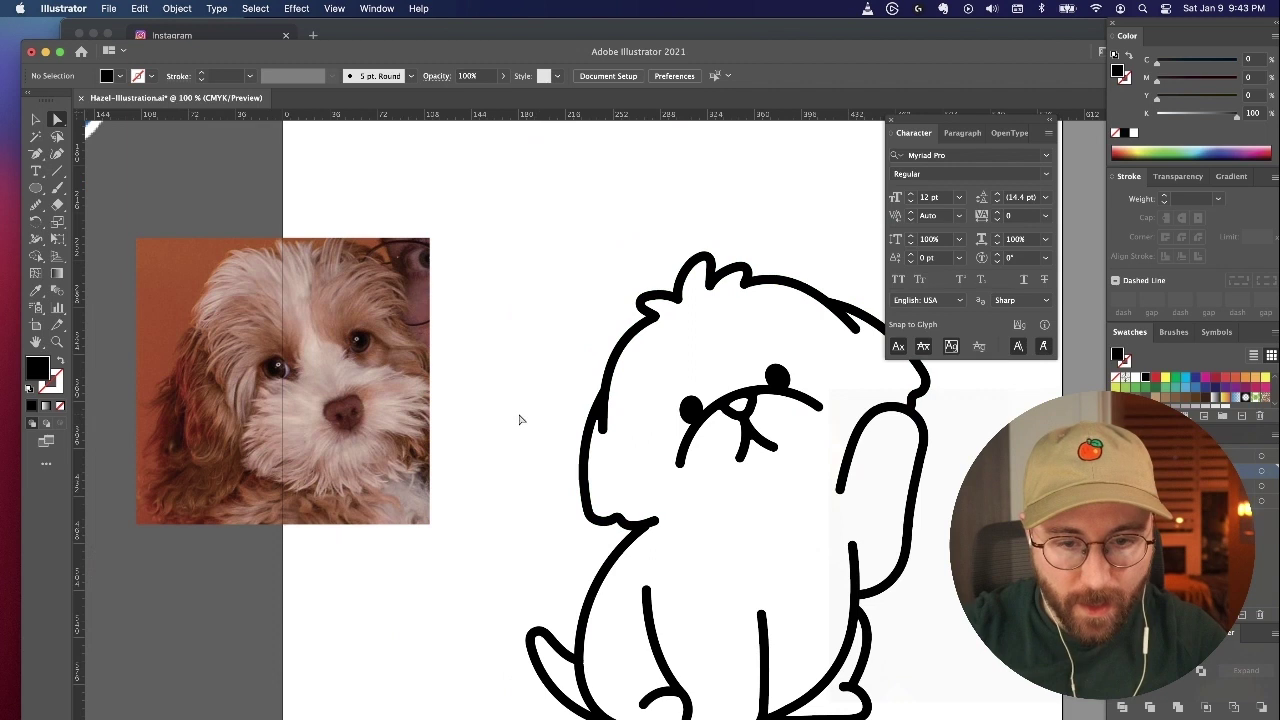
# Step: Remove the redundant anchor beside the sharp inner corner where the right ear splits from the head line
pyautogui.hscroll(5, 521, 423)
pyautogui.scroll(-2, 521, 423)
pyautogui.press('super+equal')
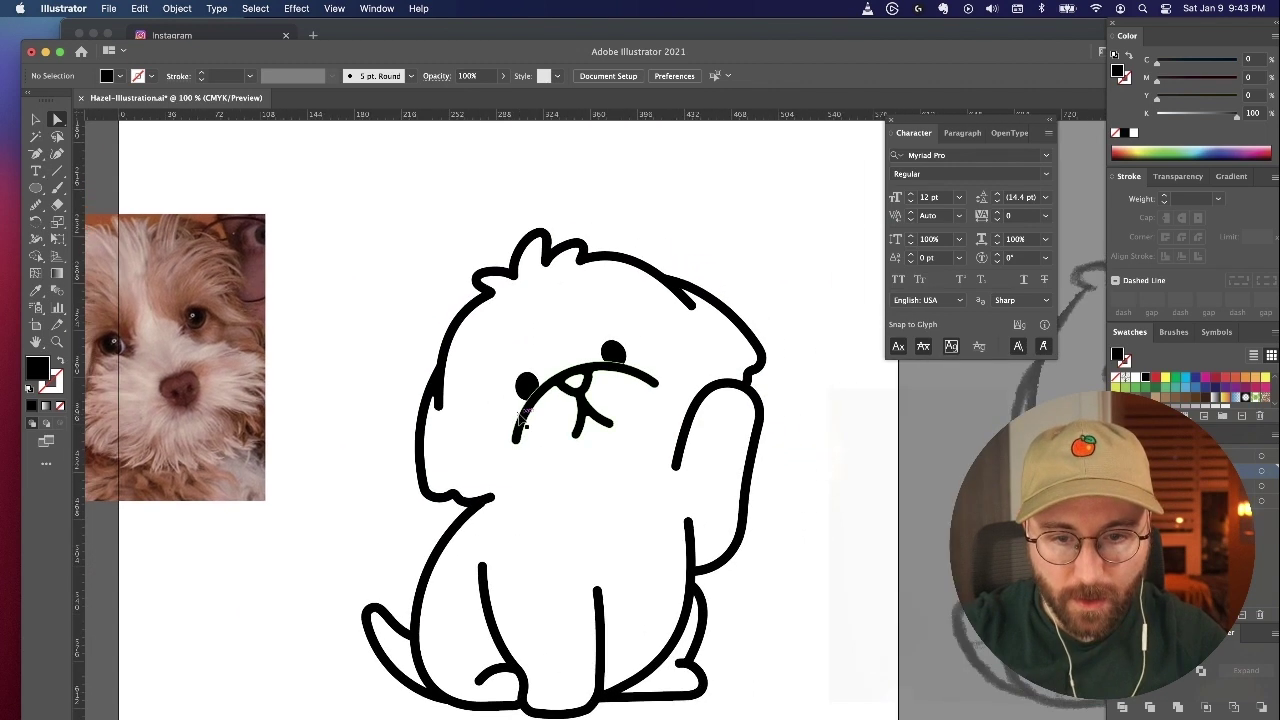
pyautogui.hscroll(4, 536, 548)
pyautogui.scroll(3, 536, 548)
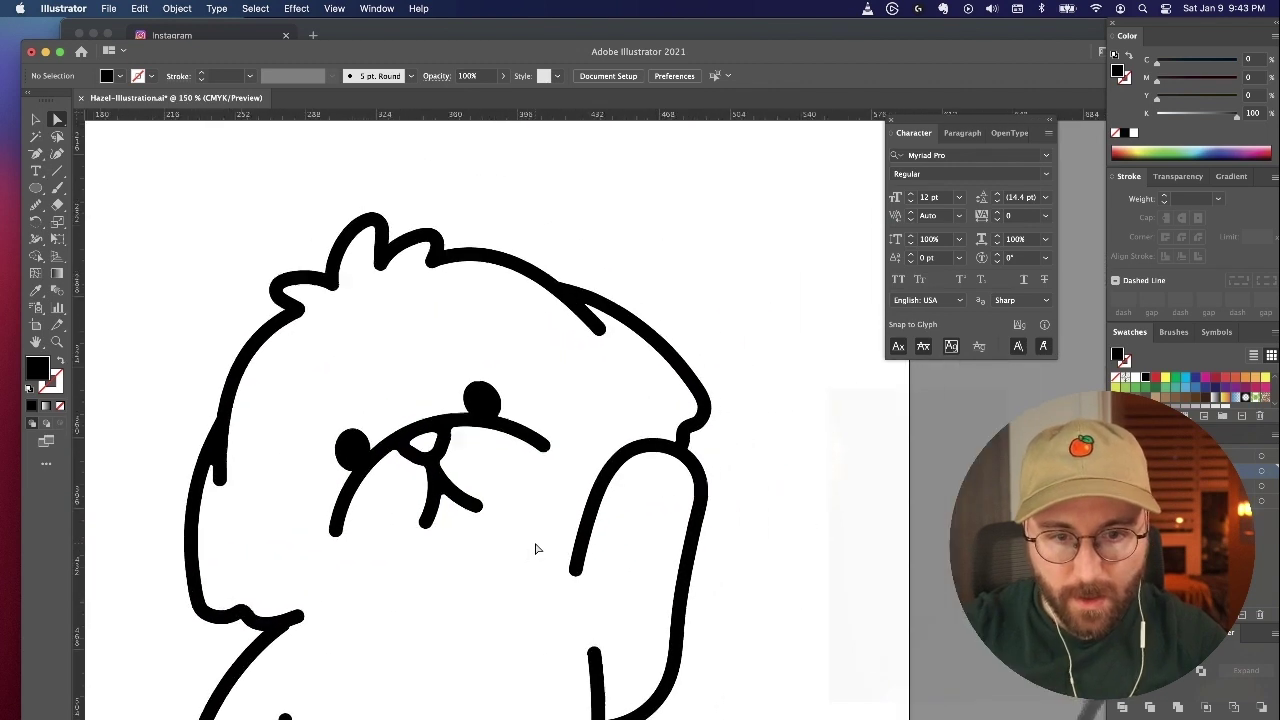
pyautogui.press('super+equal')
pyautogui.press('super+equal')
pyautogui.press('super+equal')
pyautogui.scroll(12, 536, 548)
pyautogui.hscroll(-2, 536, 548)
pyautogui.press('super+equal')
pyautogui.press('super+equal')
pyautogui.press('super+equal')
pyautogui.press('super+equal')
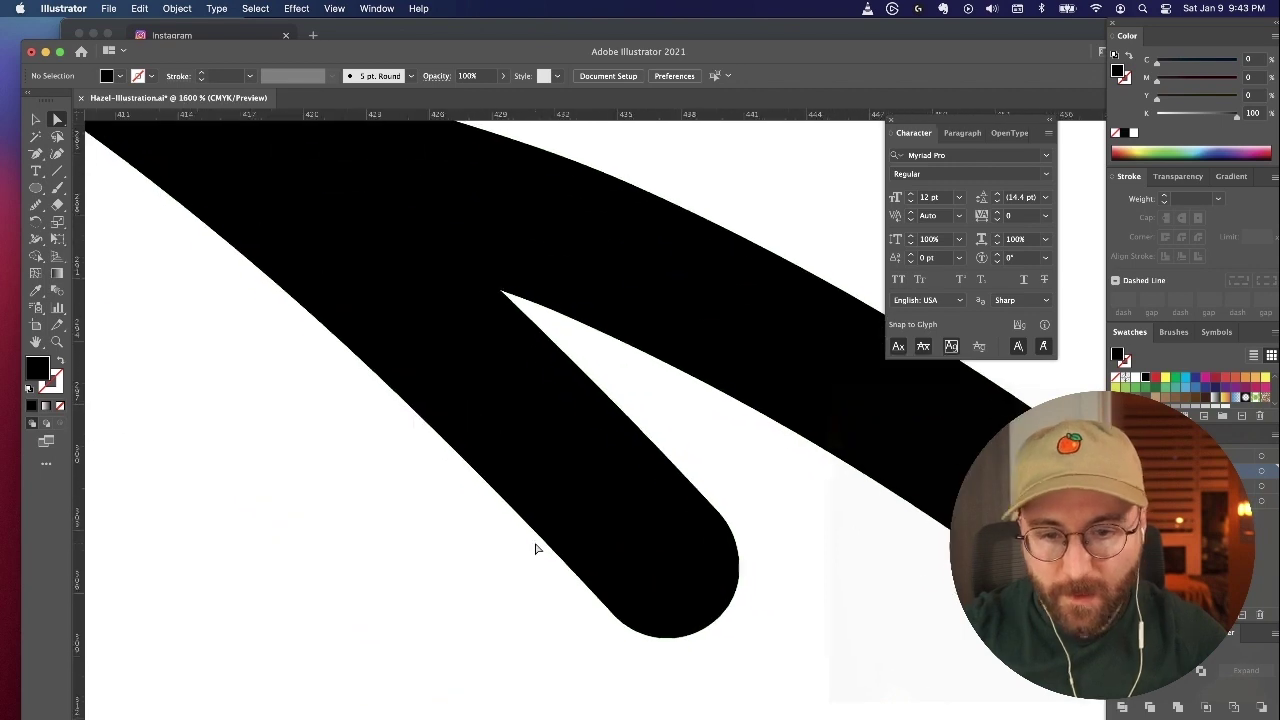
pyautogui.click(488, 309)
pyautogui.click(482, 296)
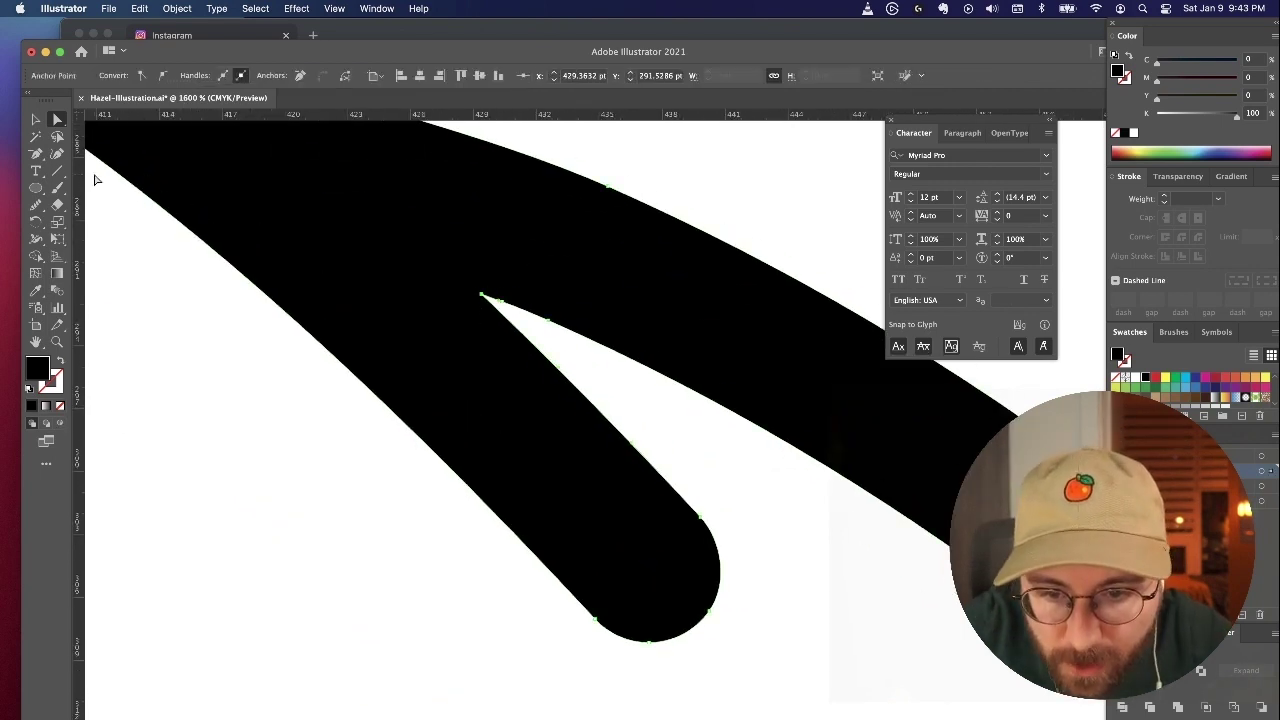
pyautogui.press('super+z')
pyautogui.press('super+z')
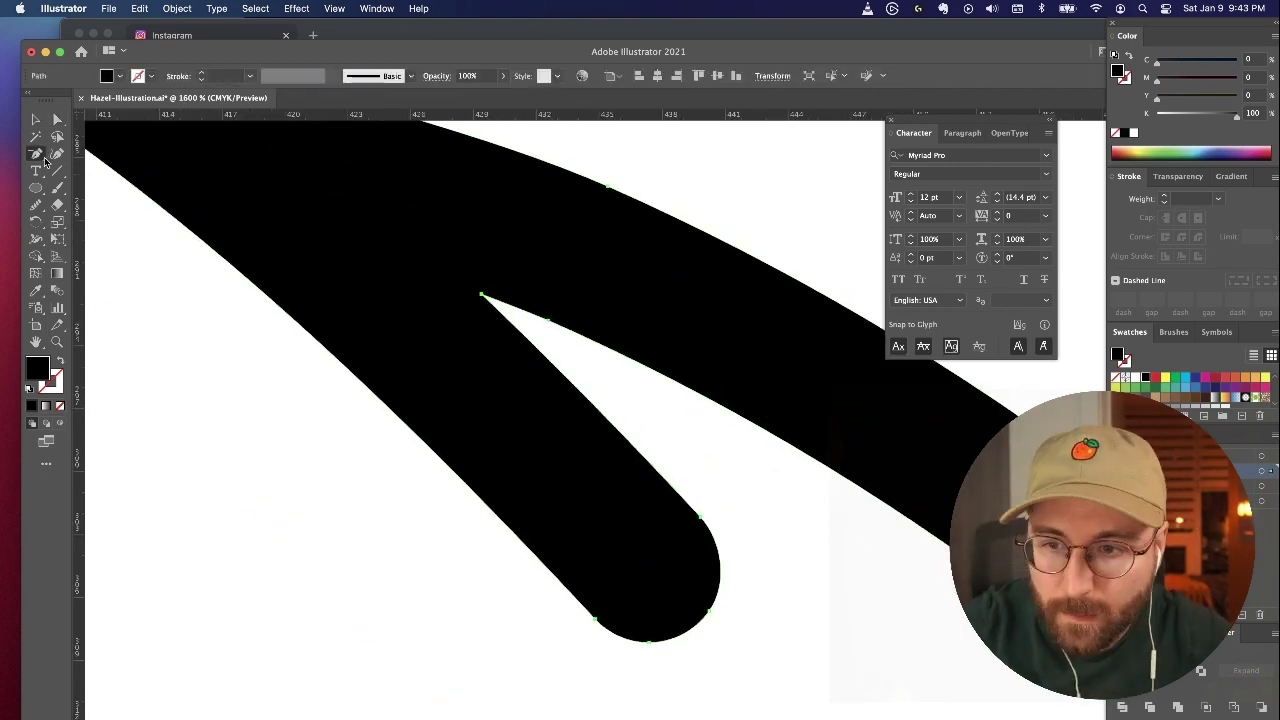
# Step: Clean up extra anchors near the right ear's inner junction with the Pen tool and deselect the path
pyautogui.press('super+minus')
pyautogui.press('super+minus')
pyautogui.hscroll(-5, 477, 260)
pyautogui.hscroll(5, 686, 283)
pyautogui.press('a')
pyautogui.click(35, 154)
pyautogui.click(447, 445)
pyautogui.click(419, 418)
pyautogui.press('a')
pyautogui.click(595, 350)
# Step: Round the sharp inner corner between the right ear's outline and the end of the head line
pyautogui.press('super+minus')
pyautogui.press('super+minus')
pyautogui.press('super+minus')
pyautogui.press('super+minus')
pyautogui.press('super+minus')
pyautogui.press('super+minus')
pyautogui.press('super+equal')
pyautogui.press('super+equal')
pyautogui.press('super+equal')
pyautogui.press('super+equal')
pyautogui.press('super+equal')
pyautogui.press('super+equal')
pyautogui.press('super+equal')
pyautogui.click(357, 424)
pyautogui.moveTo(357, 423); pyautogui.dragTo(376, 441)
pyautogui.click(374, 408)
# Step: Try to remove an extra anchor from the rounded corner at the right ear's junction
pyautogui.click(35, 154)
pyautogui.click(395, 418)
pyautogui.click(36, 137)
pyautogui.keyDown('super'); pyautogui.click(390, 415); pyautogui.keyUp('super')
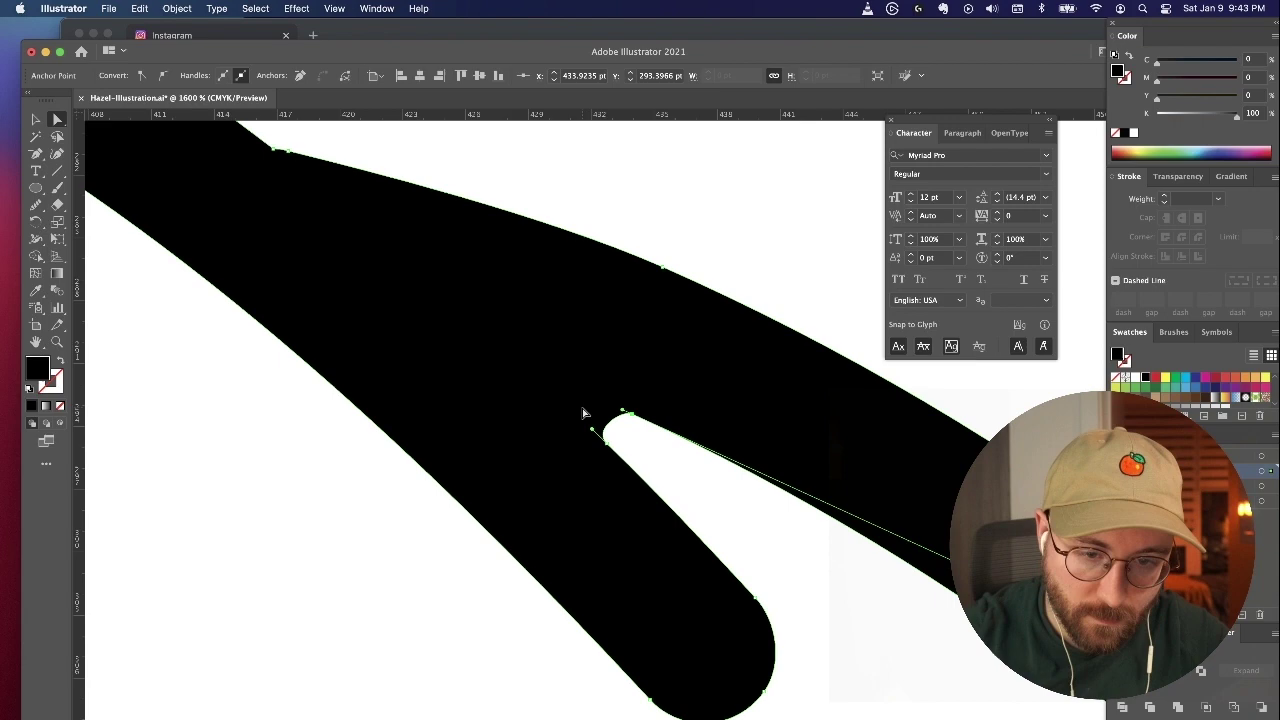
pyautogui.press('super+z')
pyautogui.press('super+z')
pyautogui.press('super+z')
pyautogui.press('super+z')
# Step: Nudge the anchors around the right ear's junction and deselect the outline
pyautogui.press('super+minus')
pyautogui.press('super+minus')
pyautogui.press('super+minus')
pyautogui.moveTo(512, 336); pyautogui.dragTo(496, 344)
pyautogui.press('super+minus')
pyautogui.press('super+minus')
pyautogui.press('super+minus')
pyautogui.moveTo(615, 425); pyautogui.dragTo(623, 419)
pyautogui.click(634, 526)
pyautogui.press('super+minus')
# Step: Select the whole puppy drawing, expand its strokes and merge the overlapping shapes with Pathfinder
pyautogui.click(430, 335)
pyautogui.moveTo(250, 660); pyautogui.dragTo(857, 277)
pyautogui.click(177, 8)
pyautogui.click(185, 195)
pyautogui.press('Return')
pyautogui.click(1122, 707)
pyautogui.click(535, 371)
# Step: Examine the merged outline's corners where the left ear's lower end meets the back line
pyautogui.press('super+plus')
pyautogui.press('super+plus')
pyautogui.press('super+plus')
pyautogui.press('super+plus')
pyautogui.click(356, 328)
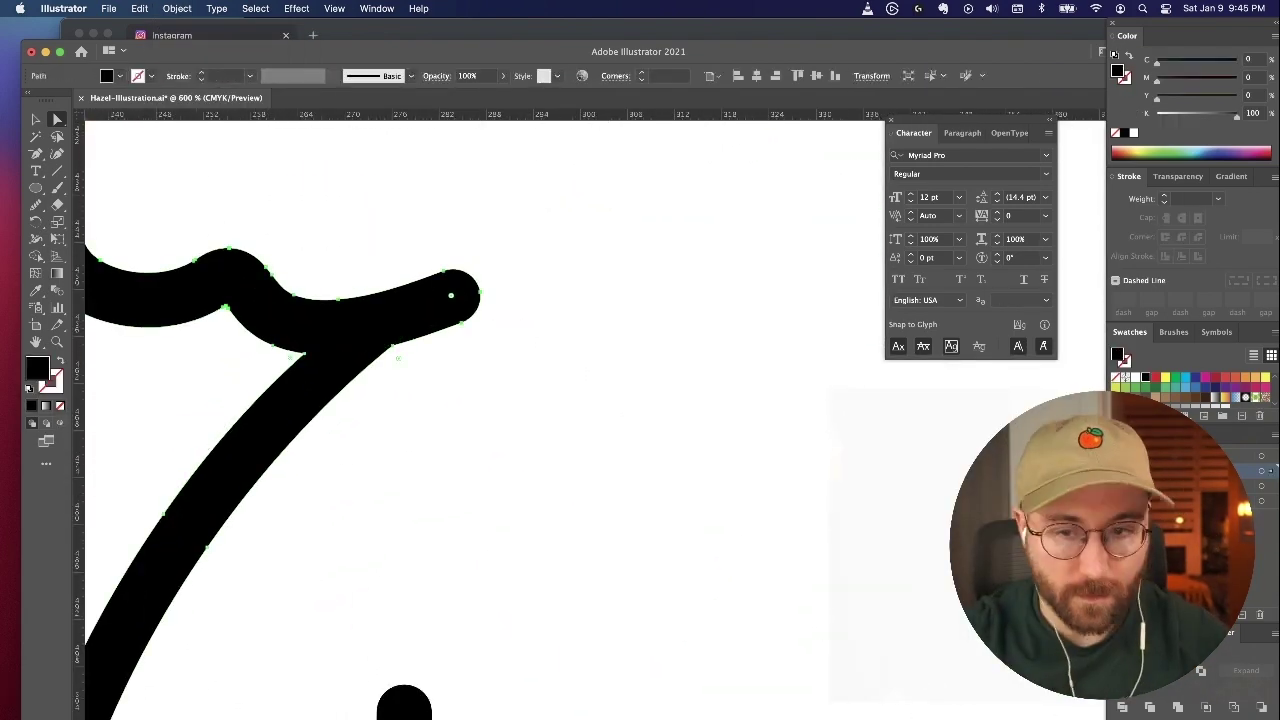
pyautogui.click(640, 526)
pyautogui.press('super+minus')
pyautogui.press('super+minus')
pyautogui.press('super+minus')
pyautogui.press('super+minus')
pyautogui.press('super+minus')
# Step: Inspect the merged outline's junctions along the puppy's lower body
pyautogui.press('super+plus')
pyautogui.press('super+plus')
pyautogui.press('super+plus')
pyautogui.click(531, 517)
pyautogui.click(665, 555)
pyautogui.press('super+minus')
pyautogui.press('super+minus')
pyautogui.press('super+minus')
# Step: Refine the corner where the right hind leg's line meets its foot and deselect the outline
pyautogui.moveTo(542, 502); pyautogui.dragTo(612, 389)
pyautogui.press('super+plus')
pyautogui.press('super+plus')
pyautogui.moveTo(597, 405); pyautogui.dragTo(574, 450)
pyautogui.click(665, 520)
pyautogui.press('super+minus')
pyautogui.press('super+plus')
pyautogui.press('super+plus')
pyautogui.press('super+plus')
pyautogui.click(546, 394)
pyautogui.click(695, 555)
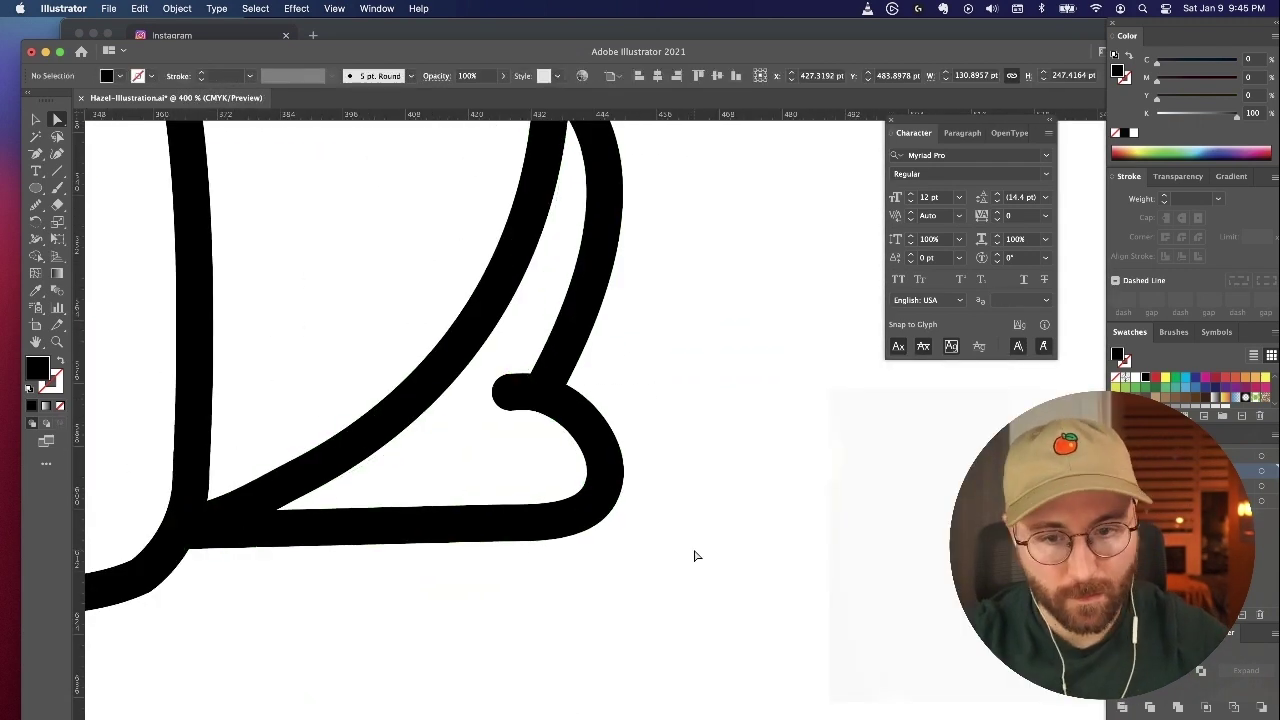
# Step: Round the inner corner where the right hind leg's line meets the top of its foot
pyautogui.click(532, 376)
pyautogui.click(567, 383)
pyautogui.moveTo(580, 387); pyautogui.dragTo(600, 398)
# Step: Round the sharp inner corners where the front leg, the belly curve and the right foot's baseline meet, and clear the selection
pyautogui.click(277, 510)
pyautogui.press('super+plus')
pyautogui.press('super+plus')
pyautogui.press('super+plus')
pyautogui.click(35, 154)
pyautogui.click(457, 423)
pyautogui.click(461, 446)
pyautogui.moveTo(35, 154); pyautogui.dragTo(120, 193)
pyautogui.click(412, 447)
pyautogui.click(57, 119)
pyautogui.click(461, 446)
pyautogui.moveTo(472, 437); pyautogui.dragTo(504, 408)
pyautogui.click(640, 580)
# Step: Clean up the anchor points on the outline's edge at the base of the front leg beside the belly junction
pyautogui.press('super+minus')
pyautogui.press('super+minus')
pyautogui.press('super+minus')
pyautogui.press('super+minus')
pyautogui.press('super+minus')
pyautogui.press('super+minus')
pyautogui.press('super+minus')
pyautogui.press('super+minus')
pyautogui.press('super+minus')
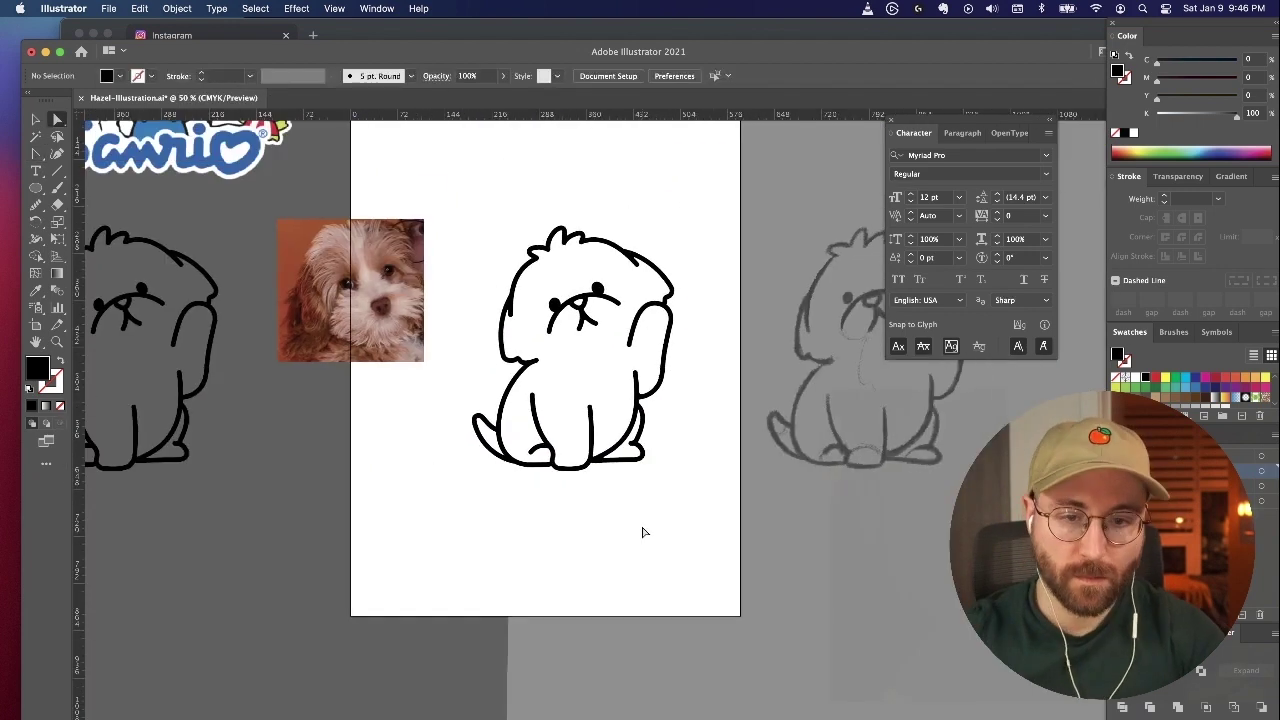
pyautogui.moveTo(656, 478); pyautogui.dragTo(592, 438)
pyautogui.press('super+plus')
pyautogui.press('super+plus')
pyautogui.press('super+plus')
pyautogui.press('super+plus')
pyautogui.press('super+plus')
pyautogui.press('super+plus')
pyautogui.click(35, 154)
pyautogui.click(491, 472)
pyautogui.click(57, 119)
pyautogui.click(493, 444)
pyautogui.press('super+plus')
pyautogui.press('super+plus')
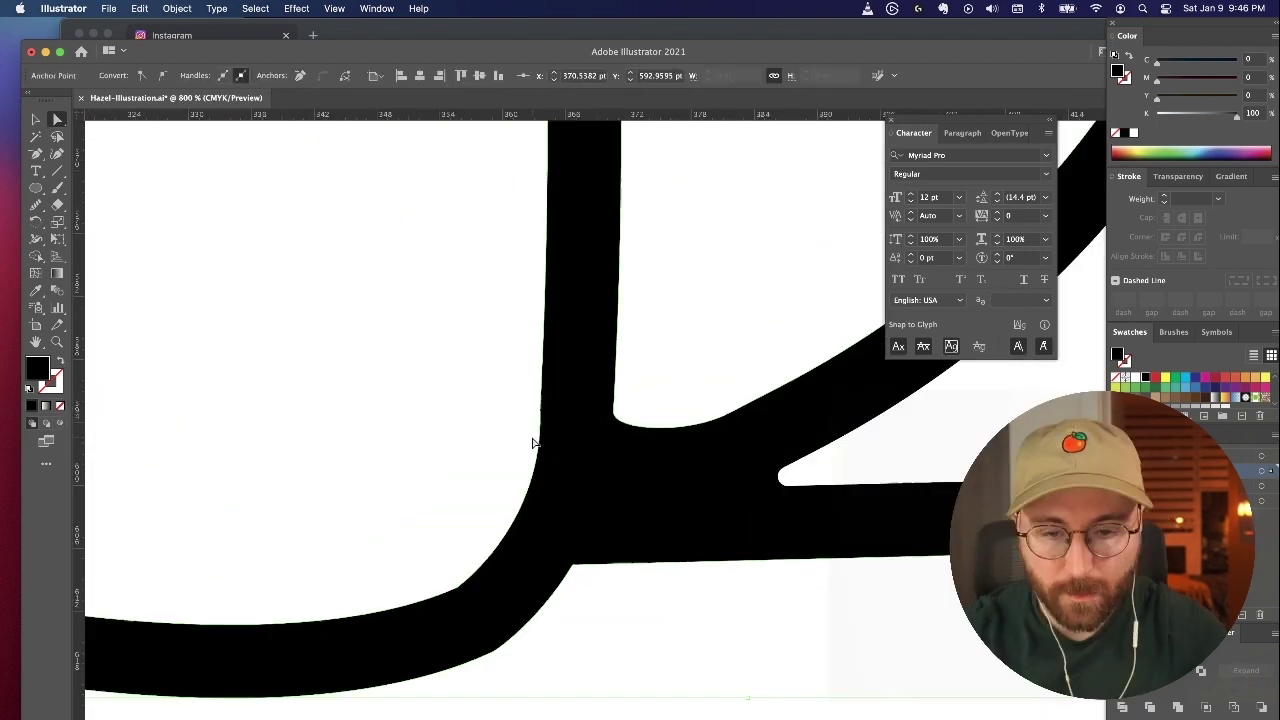
# Step: Taper the left end of the puppy's curved muzzle line to a narrow tip
pyautogui.hscroll(2, 534, 443)
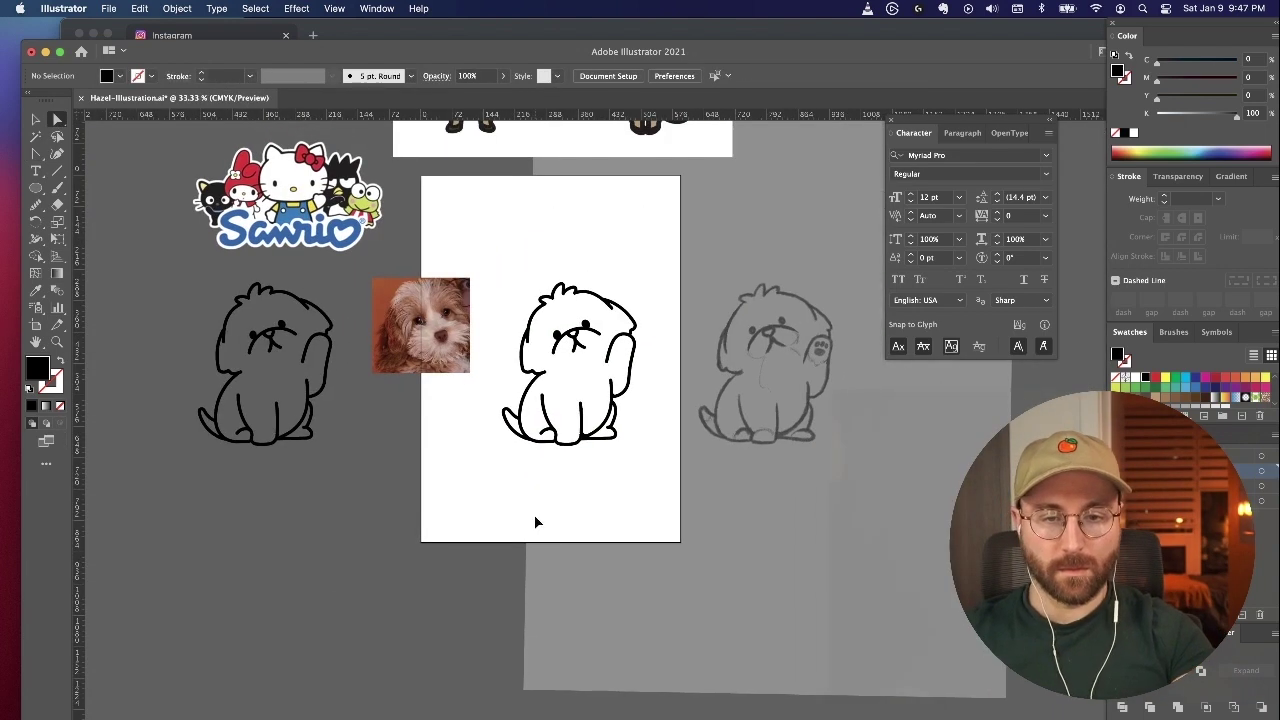
pyautogui.scroll(3, 534, 520)
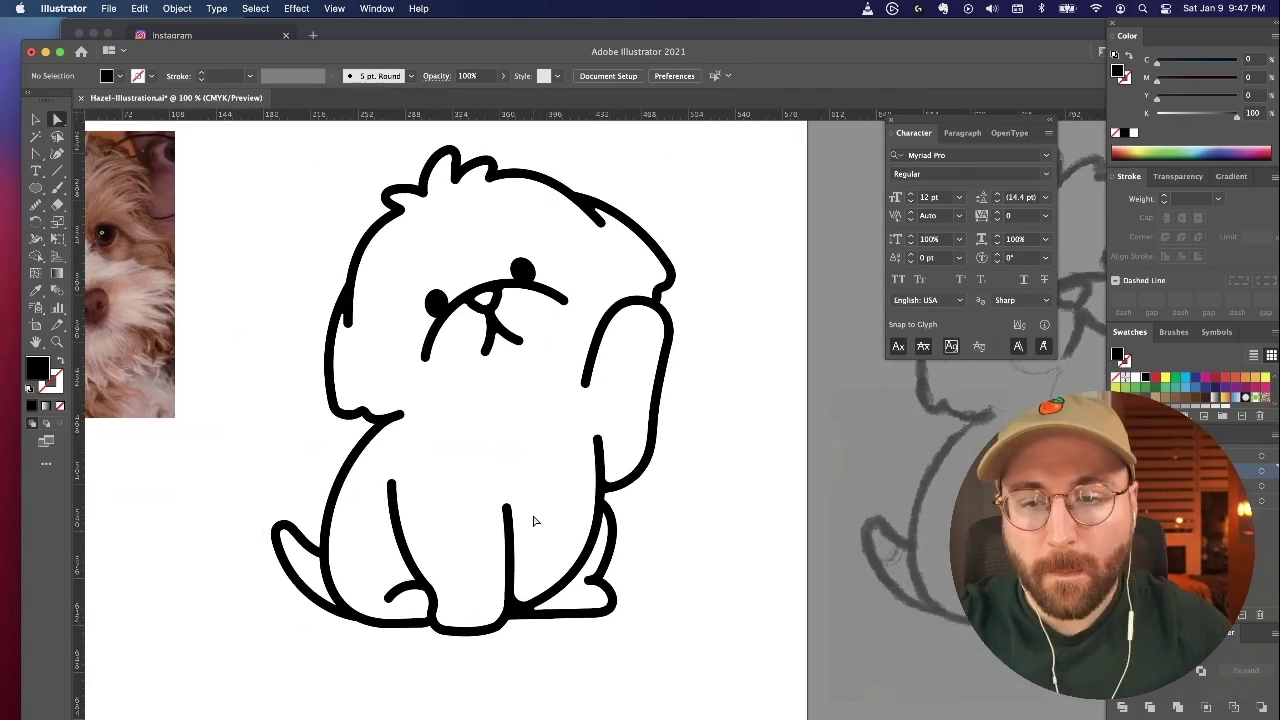
pyautogui.hscroll(2, 534, 520)
pyautogui.scroll(-1, 534, 520)
pyautogui.hscroll(-2, 536, 518)
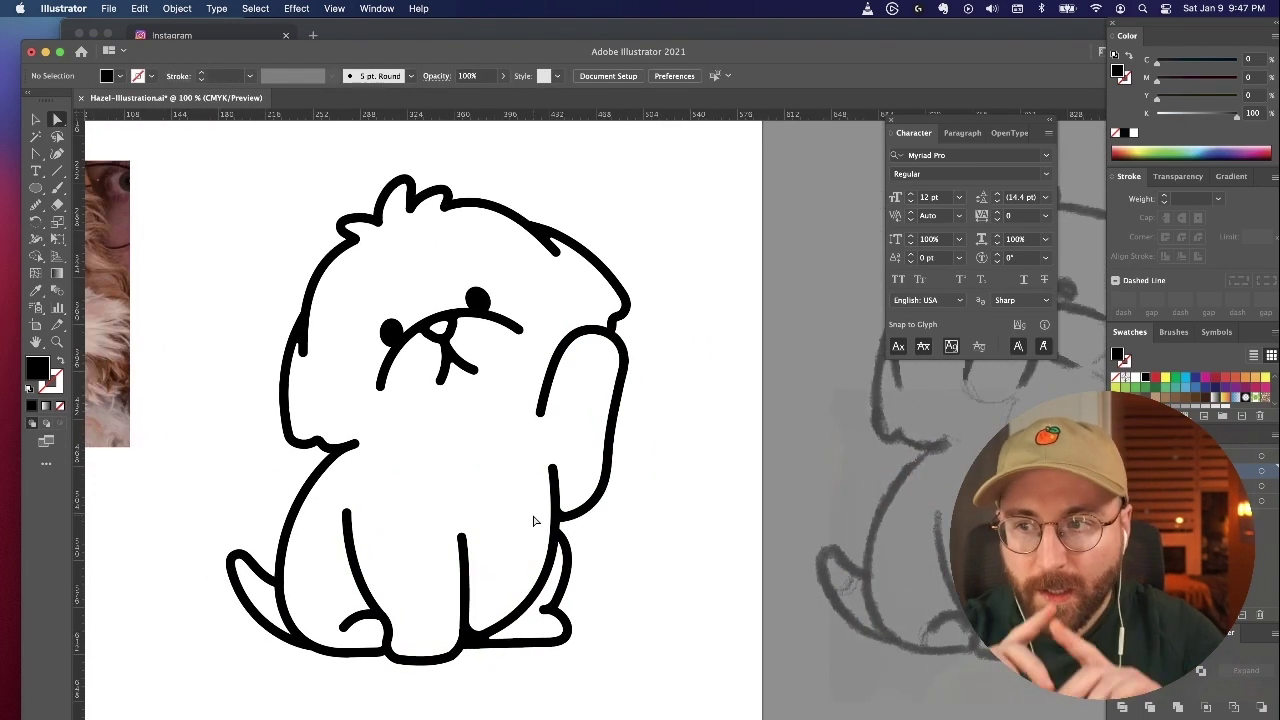
pyautogui.scroll(5, 534, 520)
pyautogui.hscroll(-3, 534, 517)
pyautogui.click(563, 368)
pyautogui.press('super+z')
pyautogui.hscroll(-4, 565, 370)
pyautogui.scroll(-3, 194, 526)
pyautogui.moveTo(267, 433); pyautogui.dragTo(263, 392)
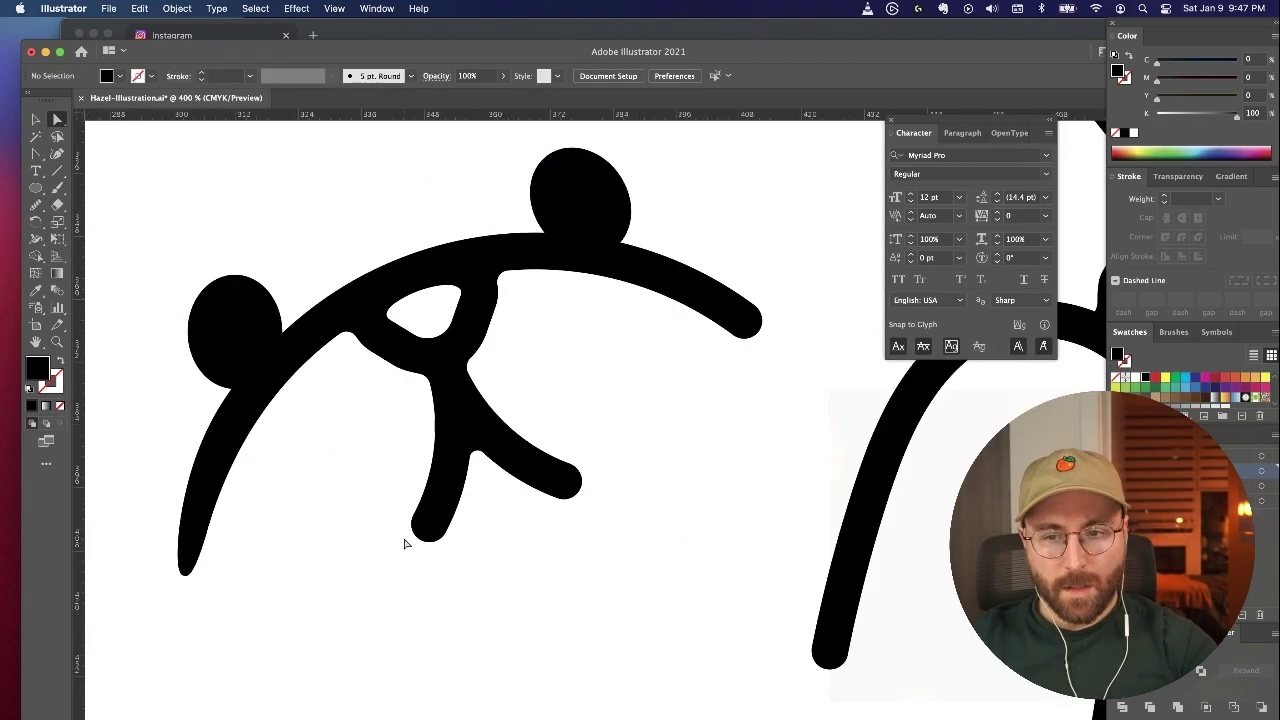
# Step: Taper the right end of the curved muzzle line to a narrow tip matching the left end
pyautogui.hscroll(2, 560, 400)
pyautogui.moveTo(720, 311); pyautogui.dragTo(685, 286)
pyautogui.click(689, 229)
pyautogui.click(691, 291)
pyautogui.click(757, 271)
pyautogui.click(685, 286)
pyautogui.hscroll(1, 723, 269)
pyautogui.press('super+equal')
pyautogui.press('super+equal')
pyautogui.moveTo(557, 331); pyautogui.dragTo(558, 328)
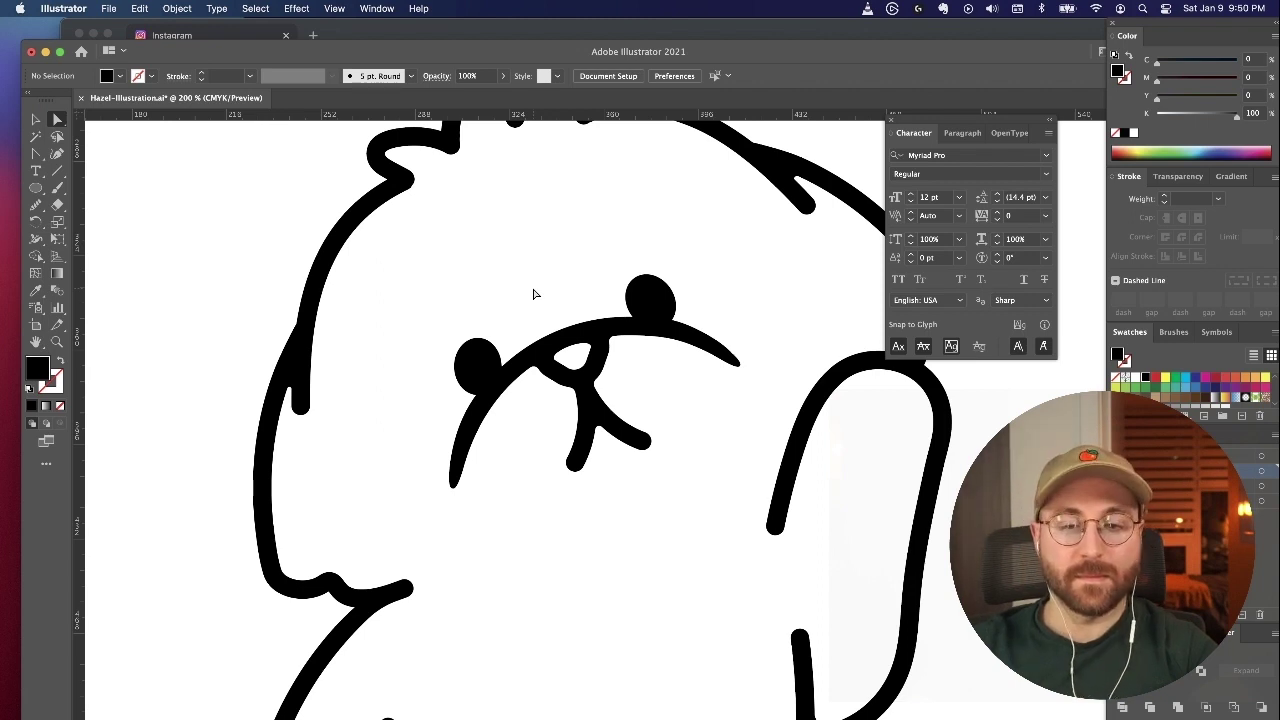
# Step: Check the nose in the reference photo and pull the upper edge of the nose's white opening down into a soft dip
pyautogui.hscroll(-10, 533, 293)
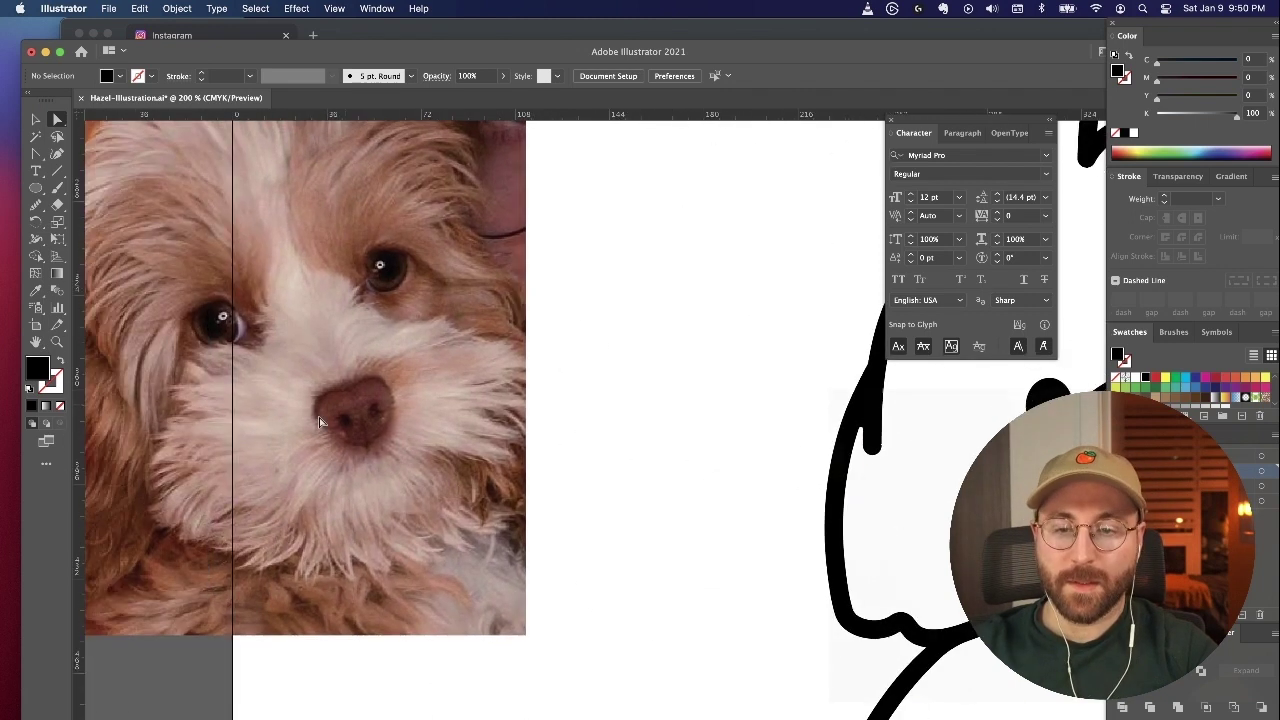
pyautogui.hscroll(5, 295, 442)
pyautogui.hscroll(-4, 295, 442)
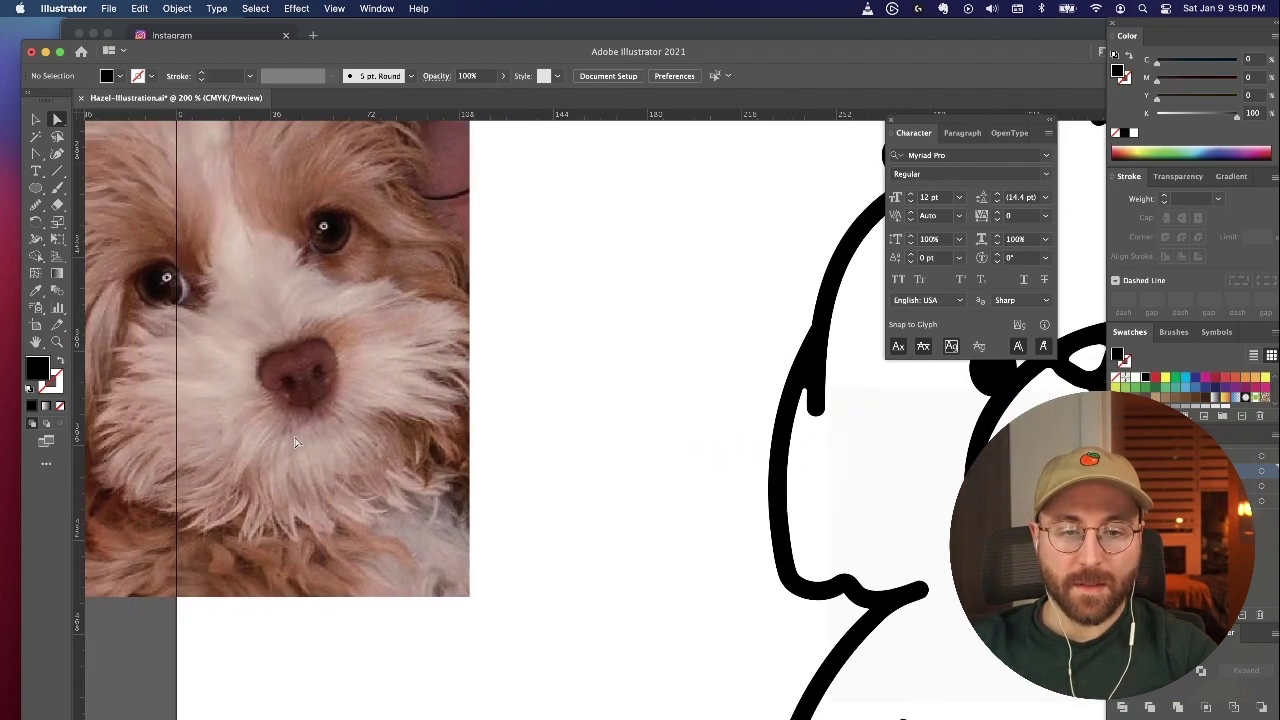
pyautogui.hscroll(5, 295, 442)
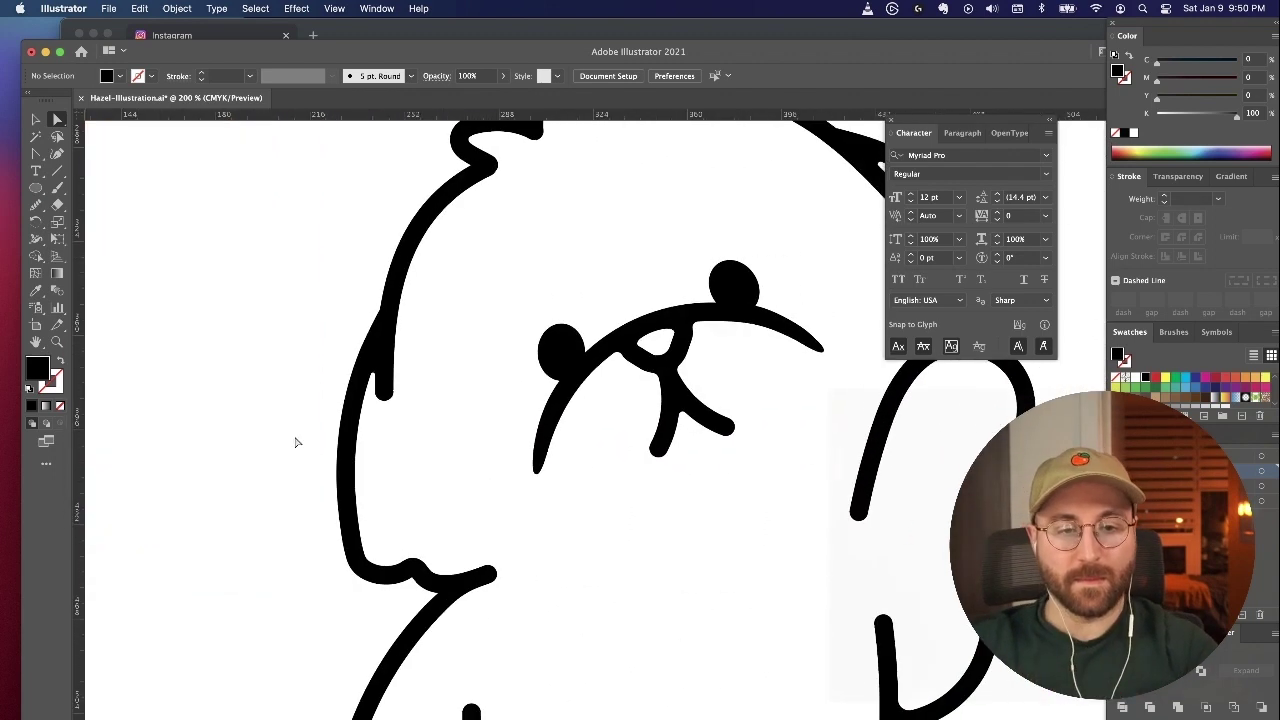
pyautogui.scroll(6, 295, 442)
pyautogui.scroll(3, 295, 442)
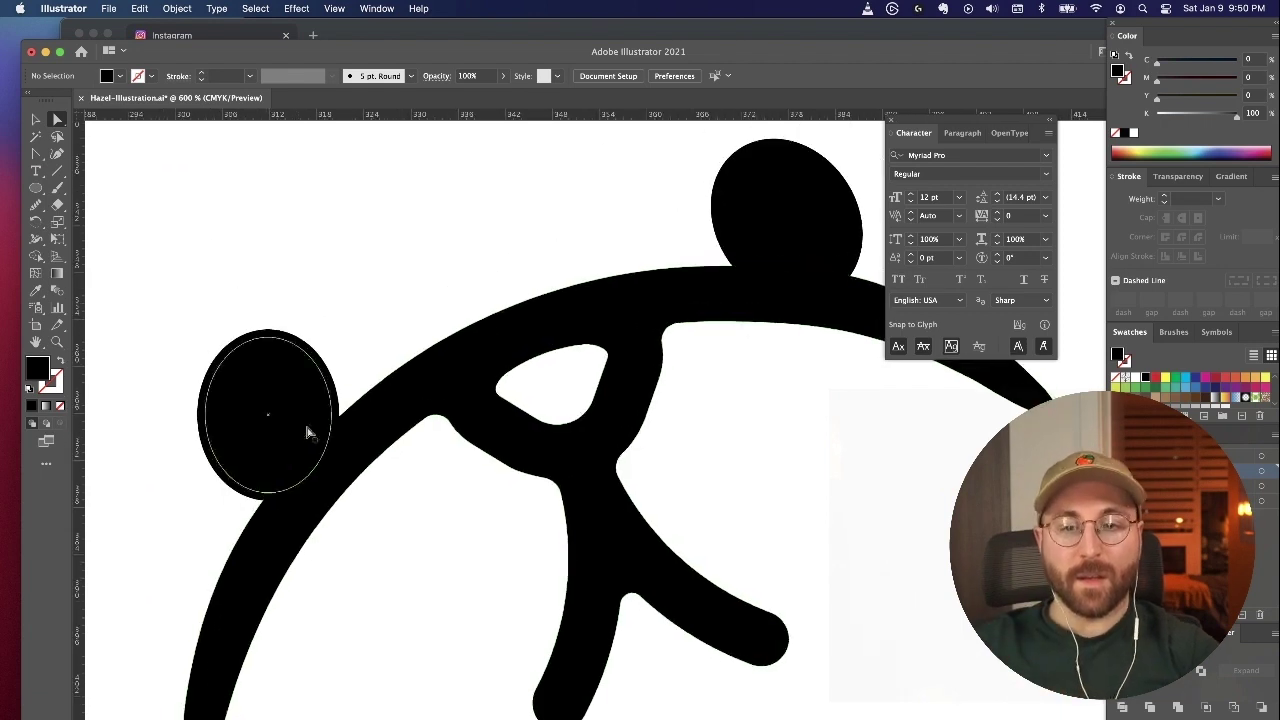
pyautogui.click(551, 343)
pyautogui.click(35, 155)
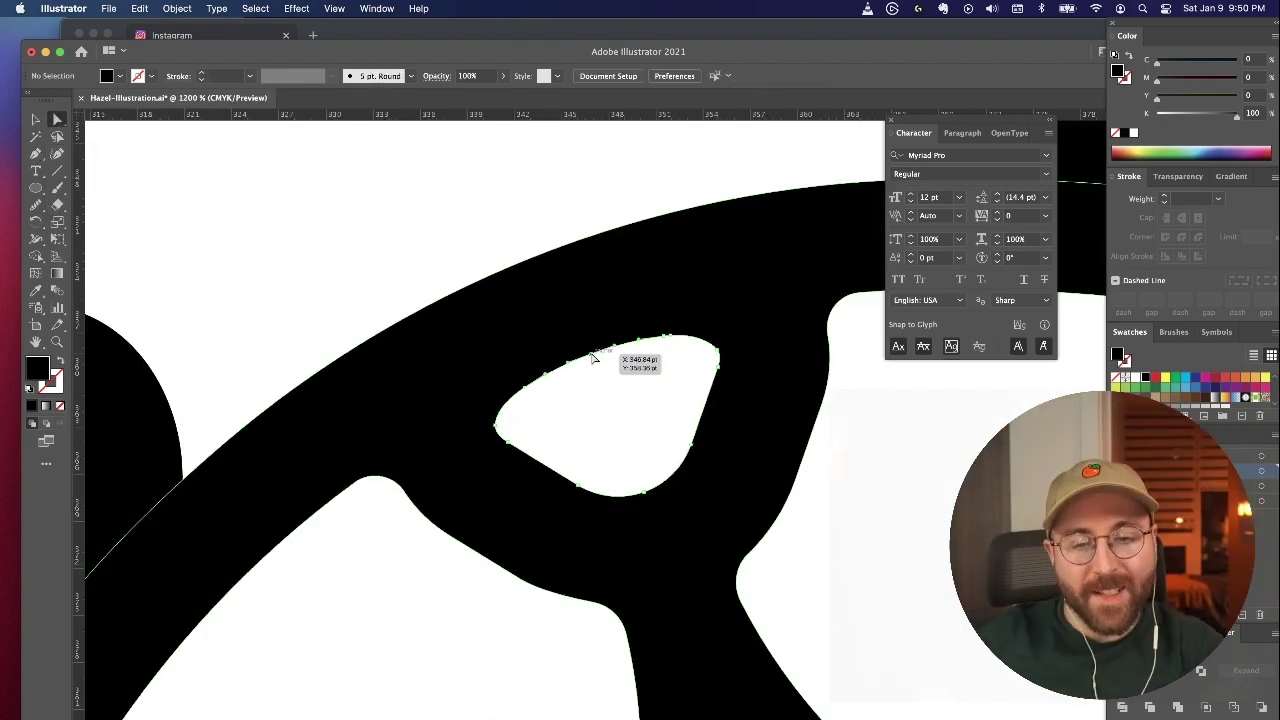
pyautogui.moveTo(592, 362); pyautogui.dragTo(594, 368)
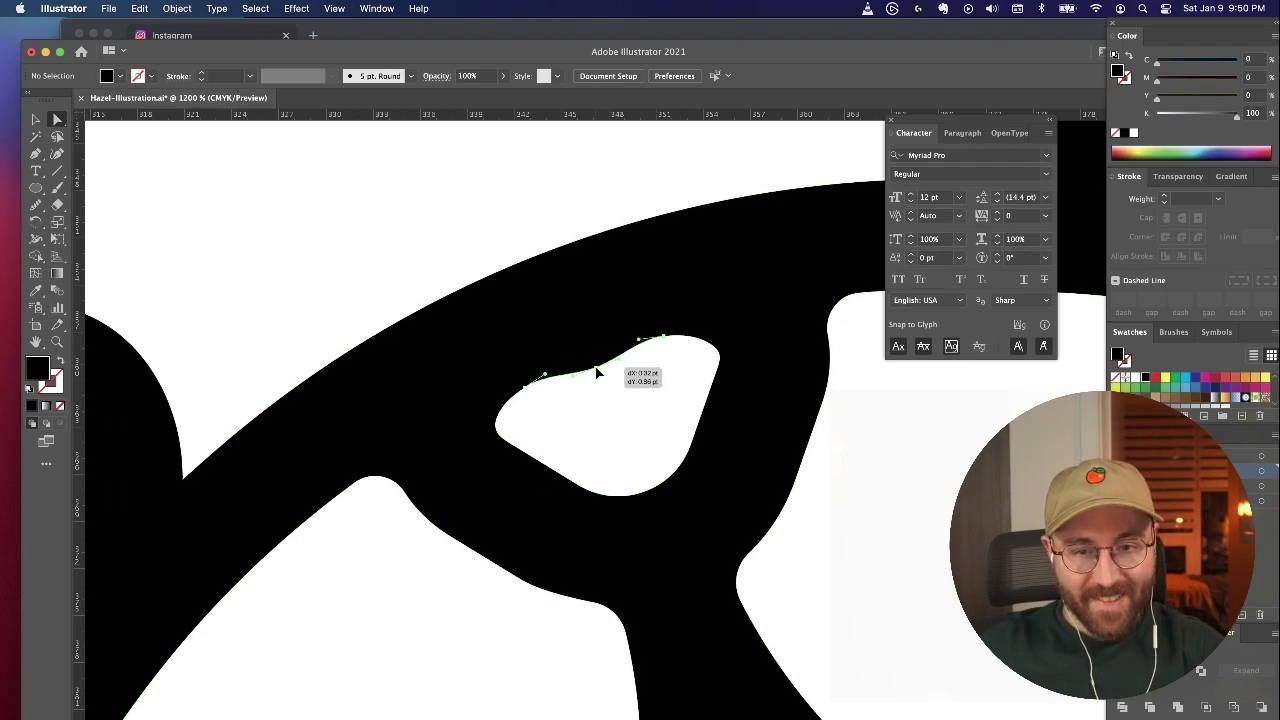
pyautogui.moveTo(597, 373); pyautogui.dragTo(597, 374)
# Step: Compare the whole puppy line art with the reference photo and the pencil sketch
pyautogui.scroll(-10, 611, 400)
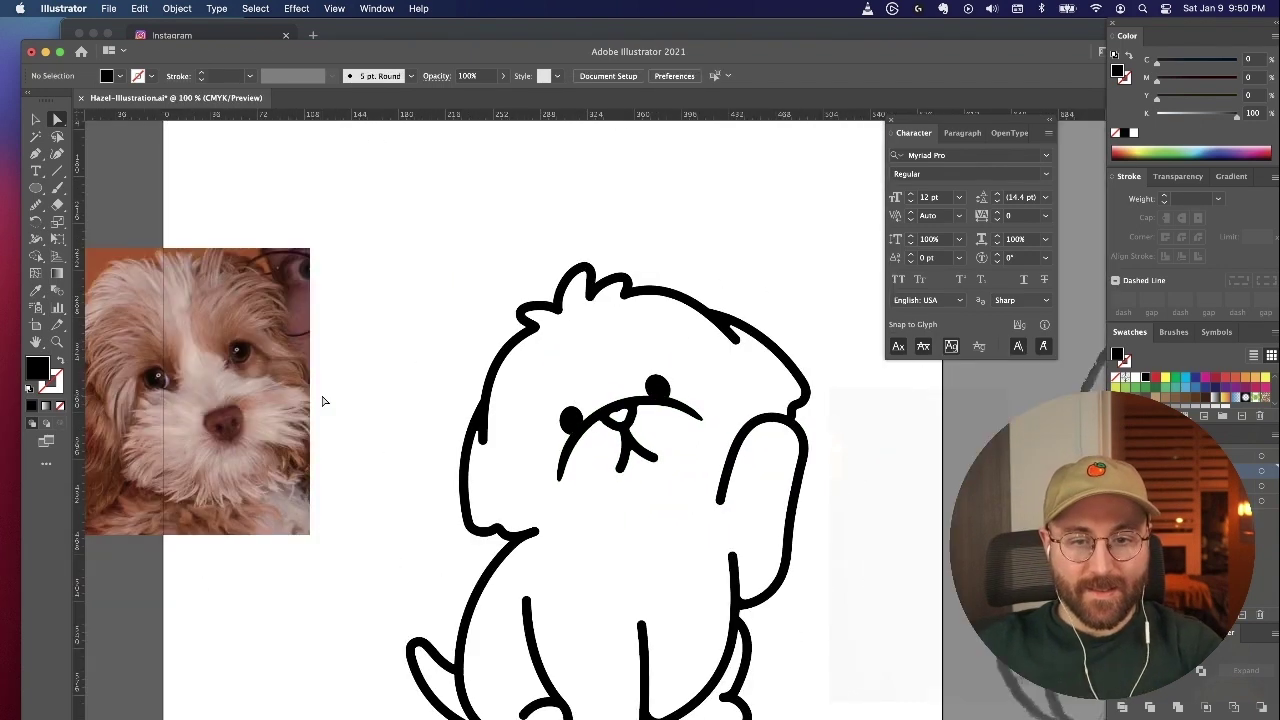
pyautogui.scroll(-2, 386, 396)
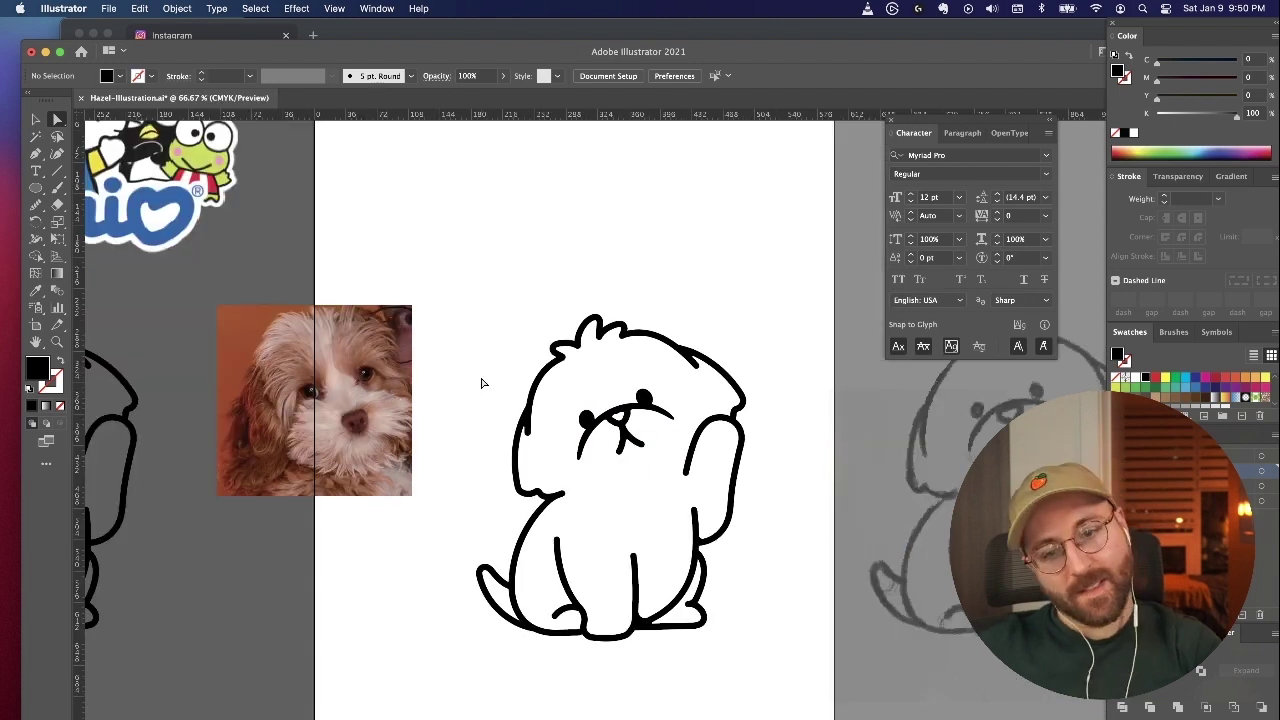
pyautogui.scroll(7, 481, 383)
pyautogui.scroll(-7, 338, 567)
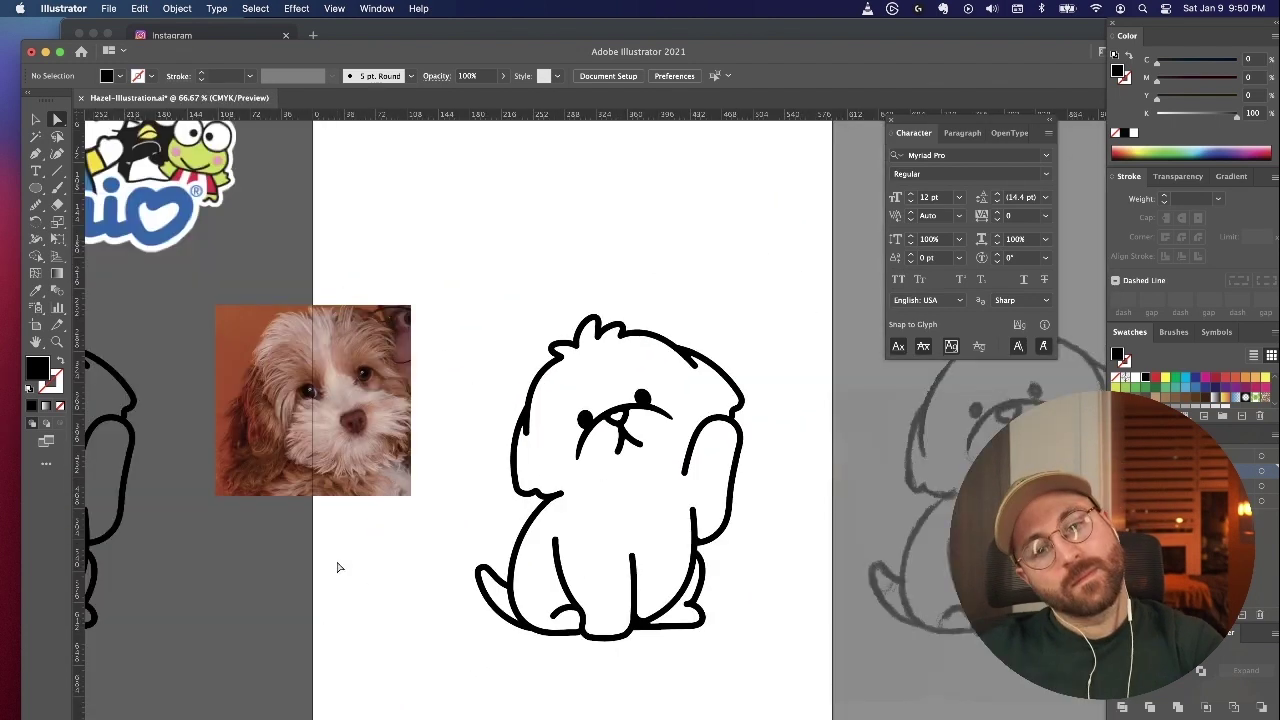
pyautogui.scroll(-1, 338, 567)
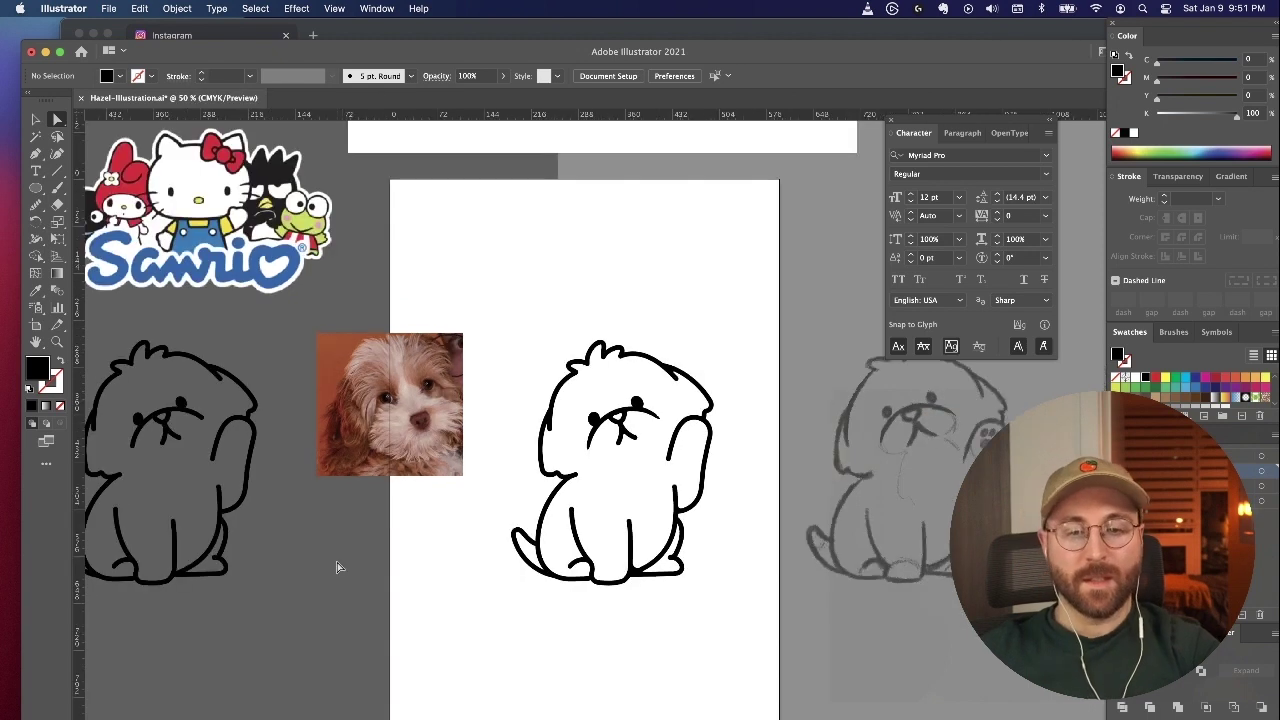
pyautogui.hscroll(1, 337, 567)
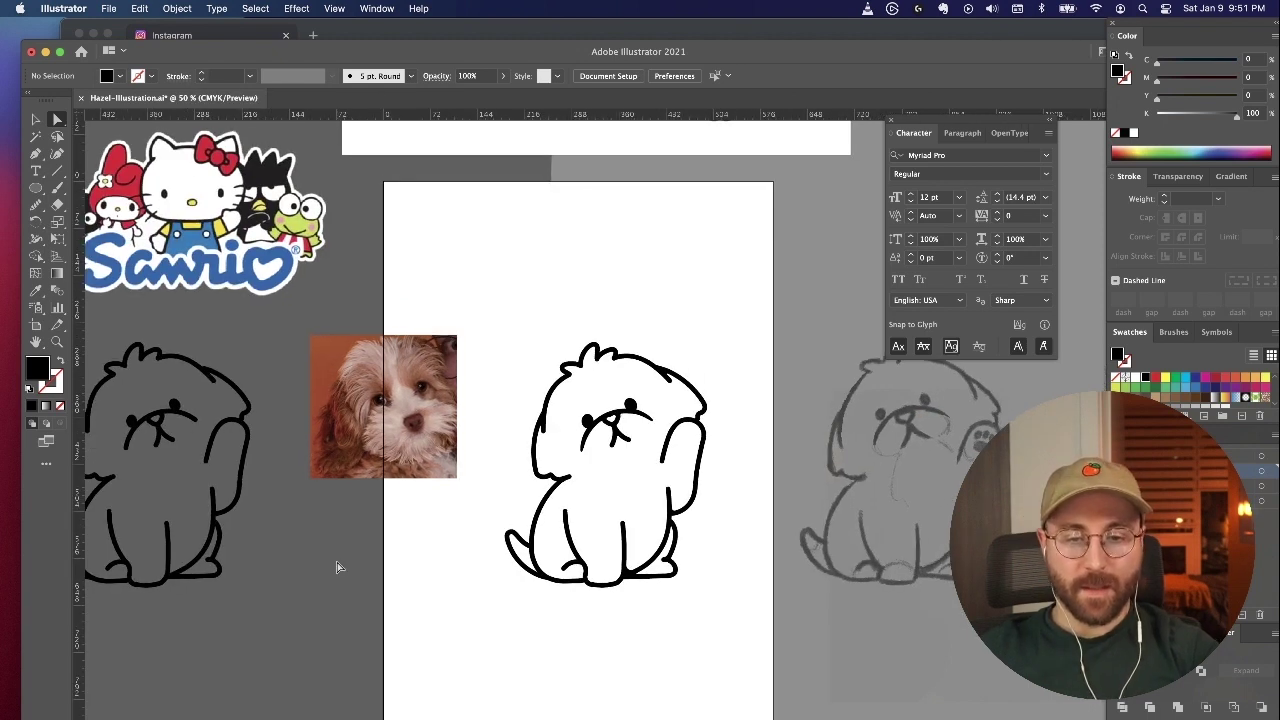
pyautogui.hscroll(5, 338, 567)
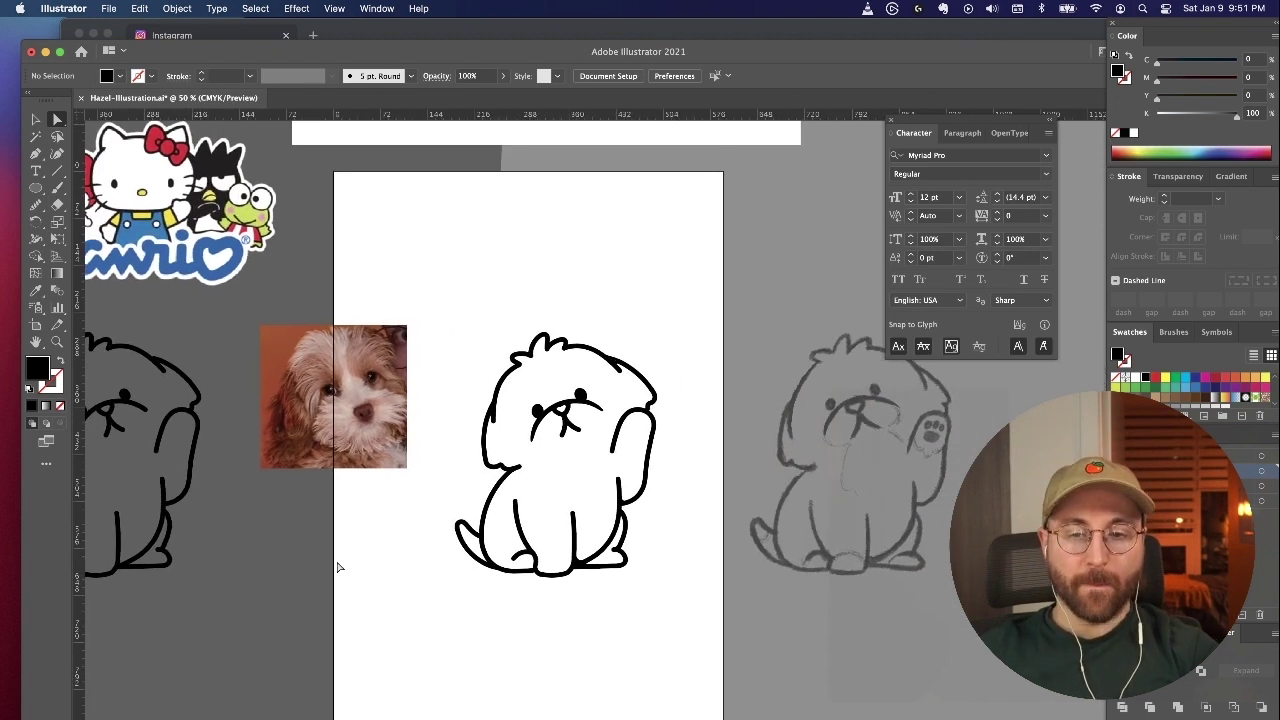
# Step: Taper the upper end of the belly line below the raised paw into a narrow tip
pyautogui.scroll(8, 338, 567)
pyautogui.click(585, 313)
pyautogui.moveTo(604, 325); pyautogui.dragTo(603, 369)
pyautogui.click(654, 371)
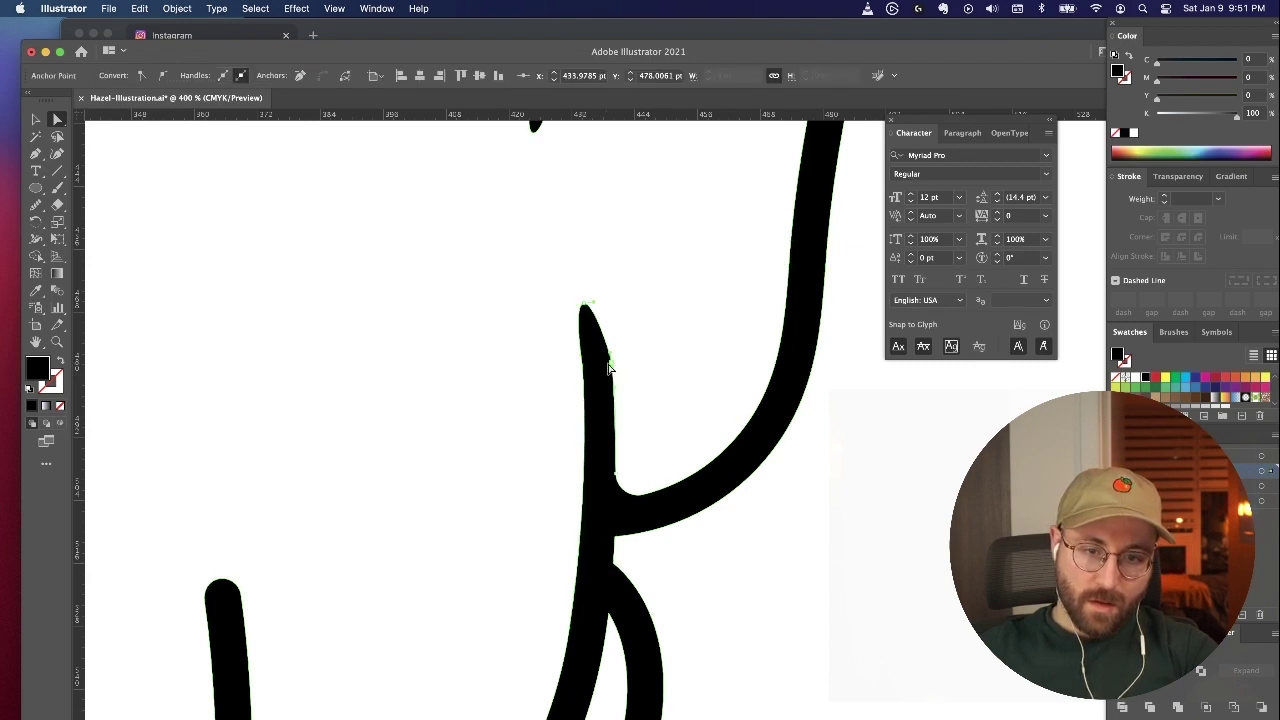
pyautogui.press('super+equal')
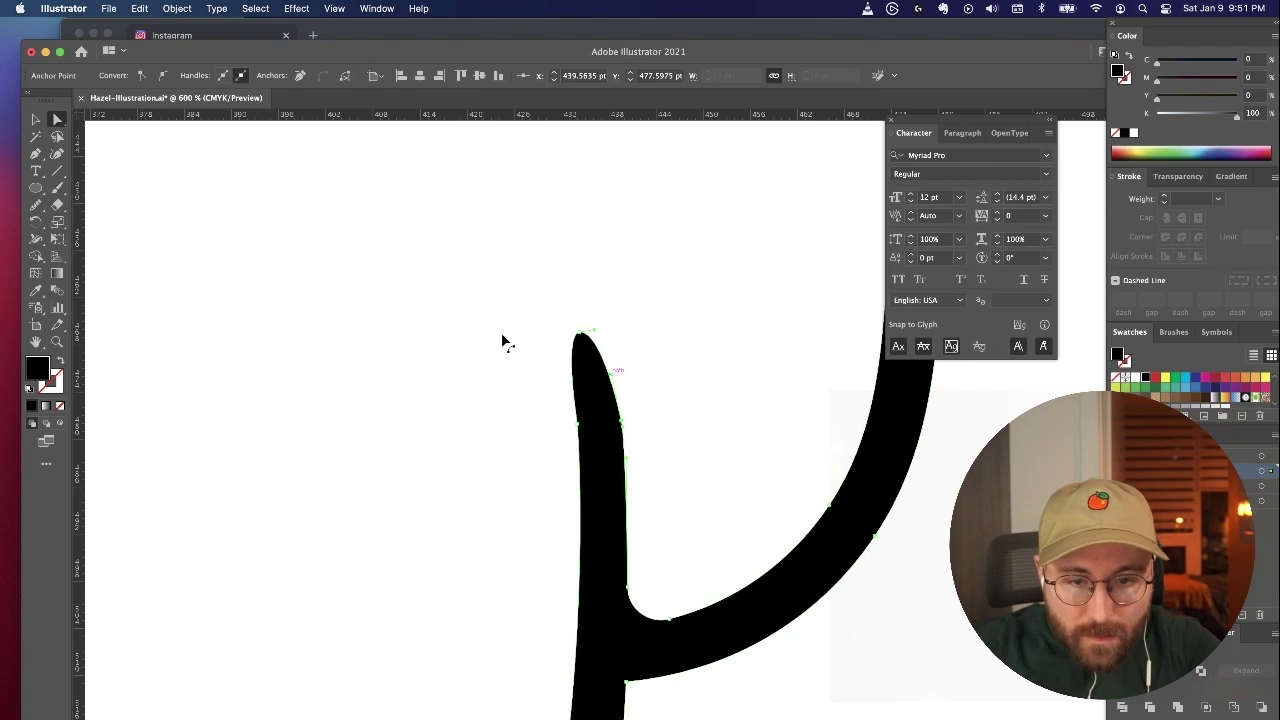
pyautogui.click(38, 205)
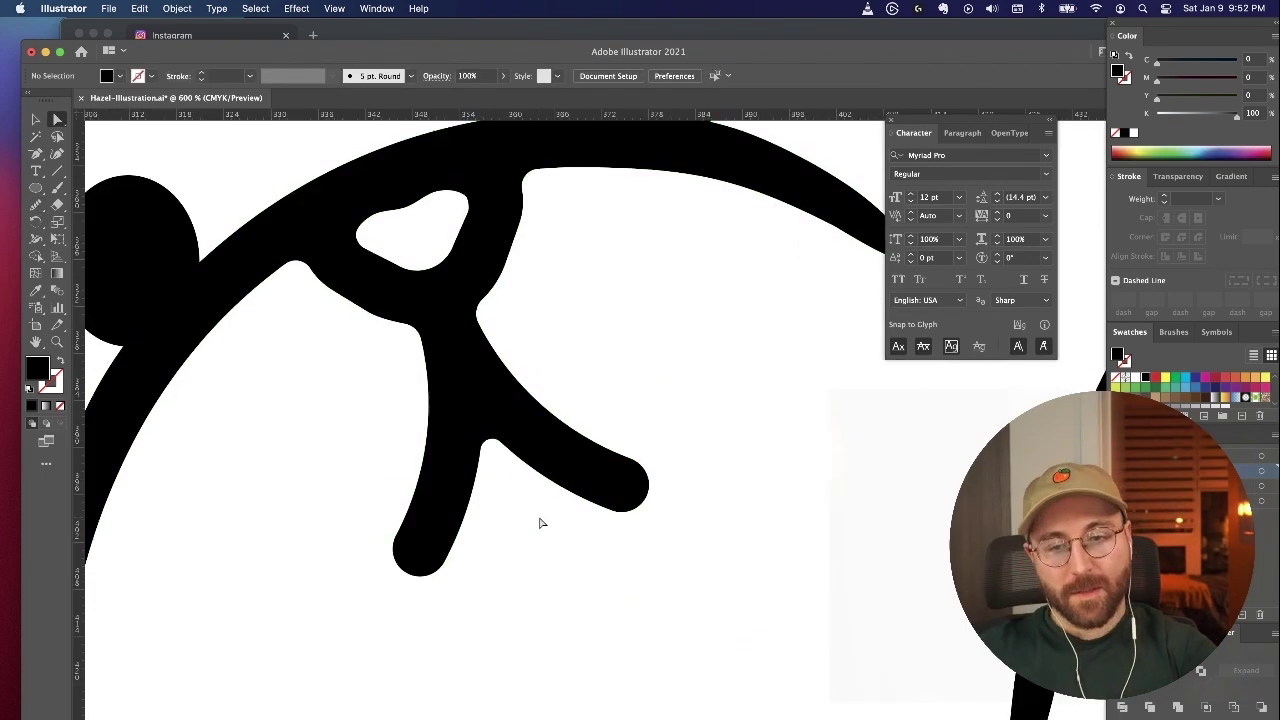
# Step: Stretch and taper the rounded ends of the two mouth lines below the nose
pyautogui.moveTo(400, 557); pyautogui.dragTo(406, 594)
pyautogui.click(646, 488)
pyautogui.moveTo(647, 487); pyautogui.dragTo(617, 503)
pyautogui.moveTo(444, 562); pyautogui.dragTo(442, 560)
pyautogui.click(473, 597)
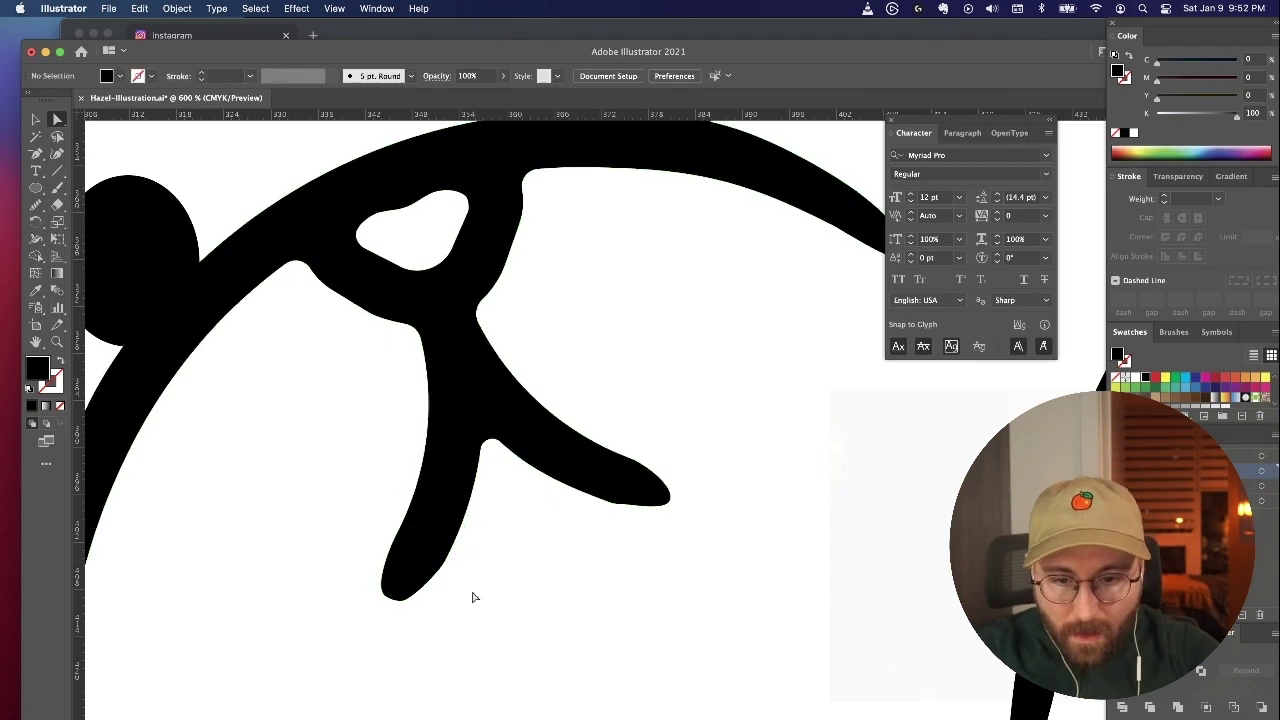
# Step: Smooth the tapered tips of both mouth lines by refining their anchors and curve handles
pyautogui.click(637, 507)
pyautogui.press('super+equal')
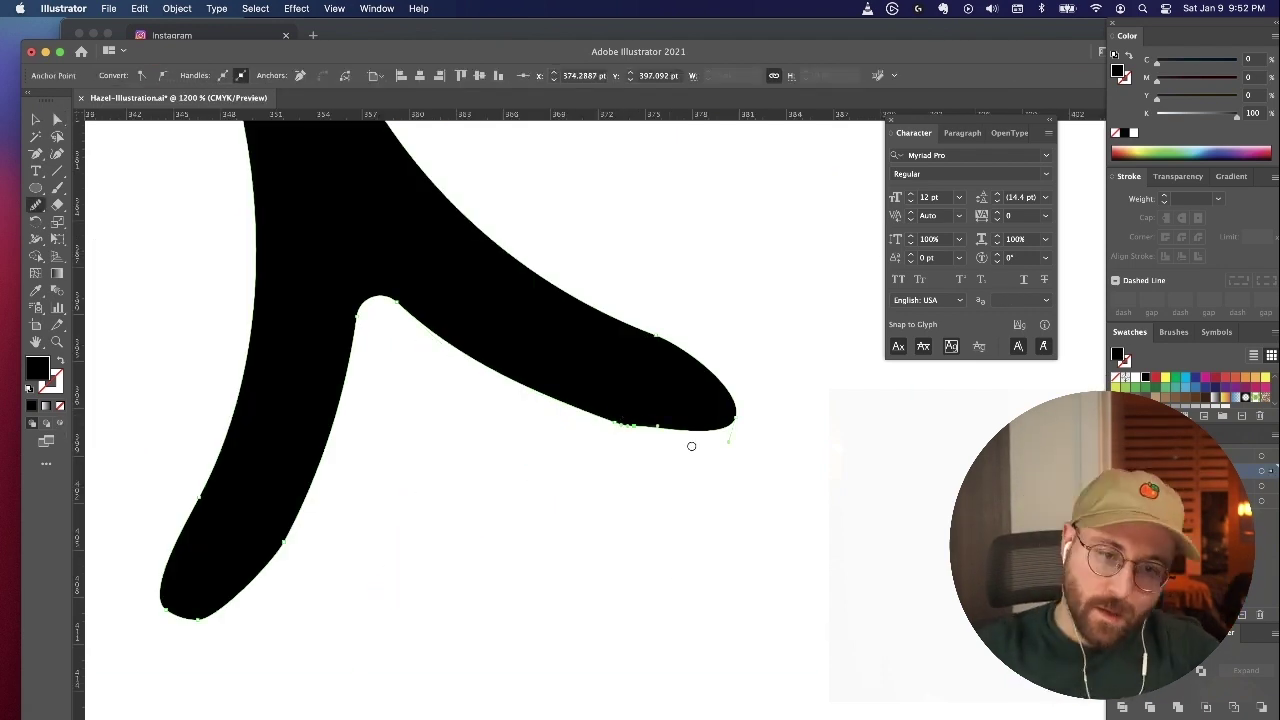
pyautogui.click(643, 328)
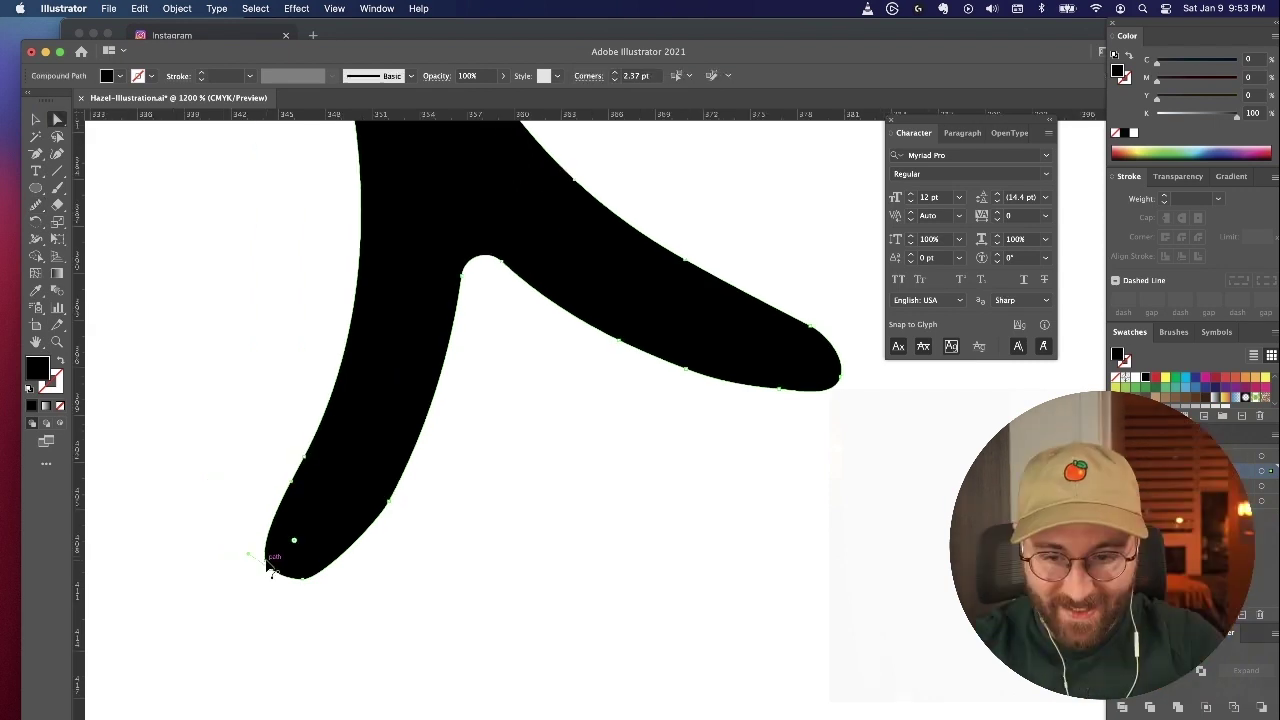
pyautogui.click(271, 569)
pyautogui.moveTo(248, 554); pyautogui.dragTo(256, 548)
pyautogui.moveTo(391, 503); pyautogui.dragTo(393, 494)
# Step: Taper and smooth the rounded inner end of the right hind foot's upper line
pyautogui.moveTo(537, 319); pyautogui.dragTo(528, 316)
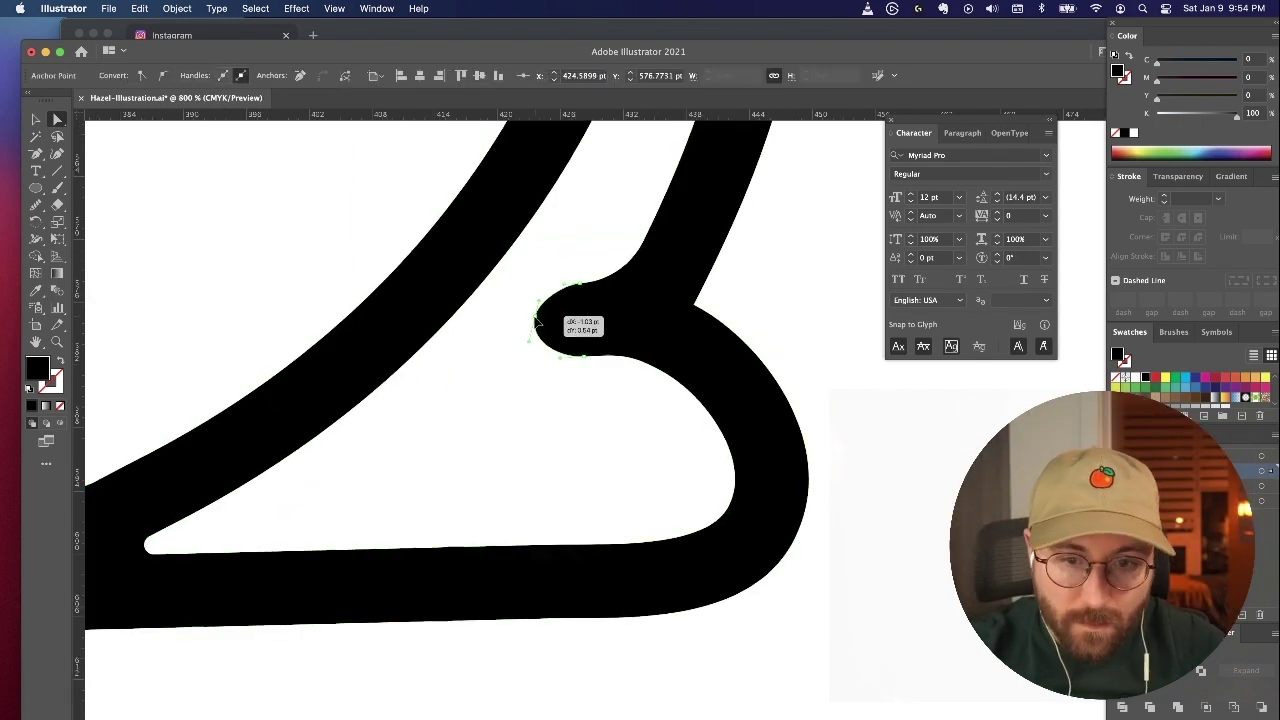
pyautogui.moveTo(576, 291); pyautogui.dragTo(580, 296)
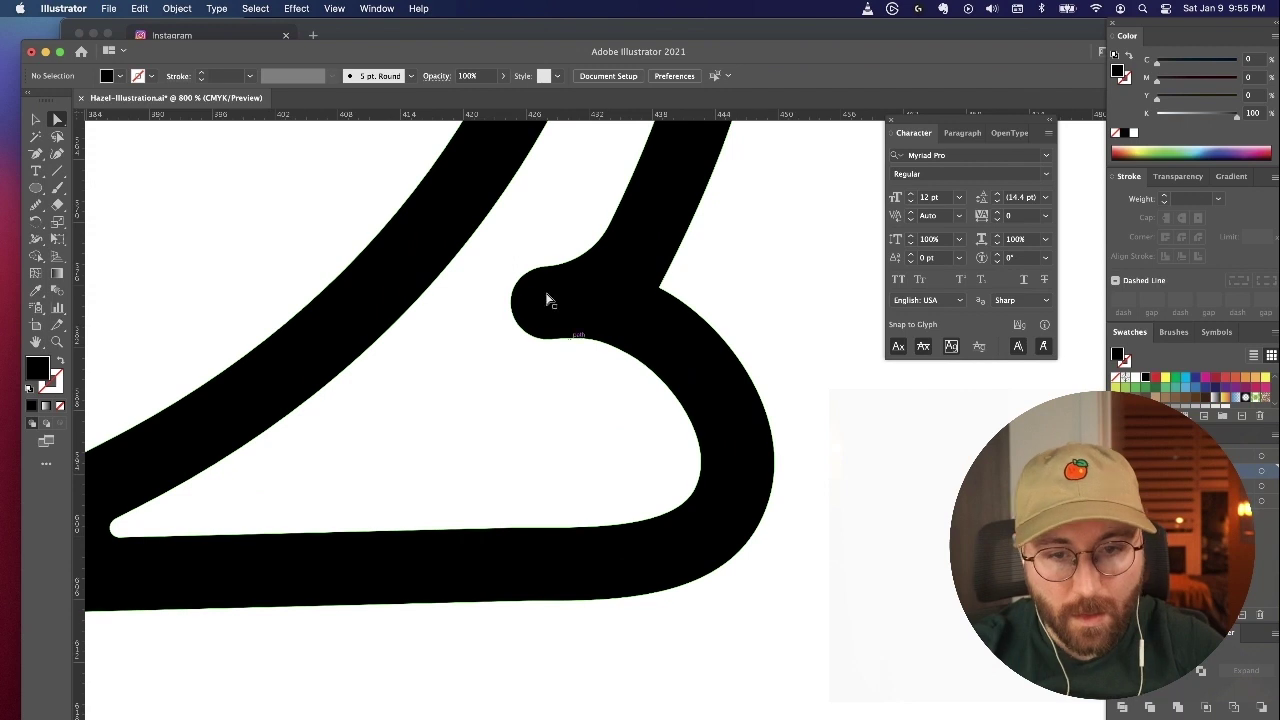
pyautogui.moveTo(512, 302); pyautogui.dragTo(494, 311)
pyautogui.moveTo(546, 336); pyautogui.dragTo(551, 332)
pyautogui.moveTo(530, 270); pyautogui.dragTo(526, 270)
pyautogui.click(36, 204)
pyautogui.moveTo(547, 266); pyautogui.dragTo(500, 307)
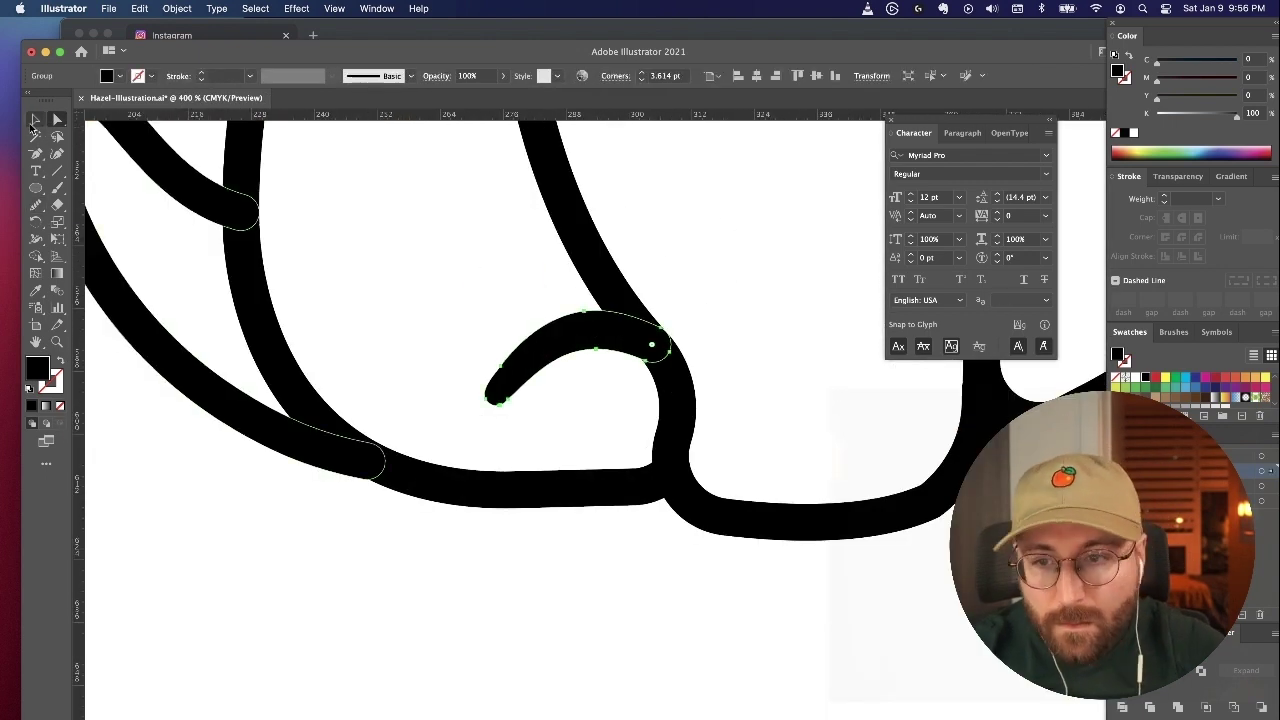
# Step: Smooth the tapered tip of the left hind foot's curve and unite the curve with the adjoining front leg outline
pyautogui.moveTo(660, 330); pyautogui.dragTo(671, 312)
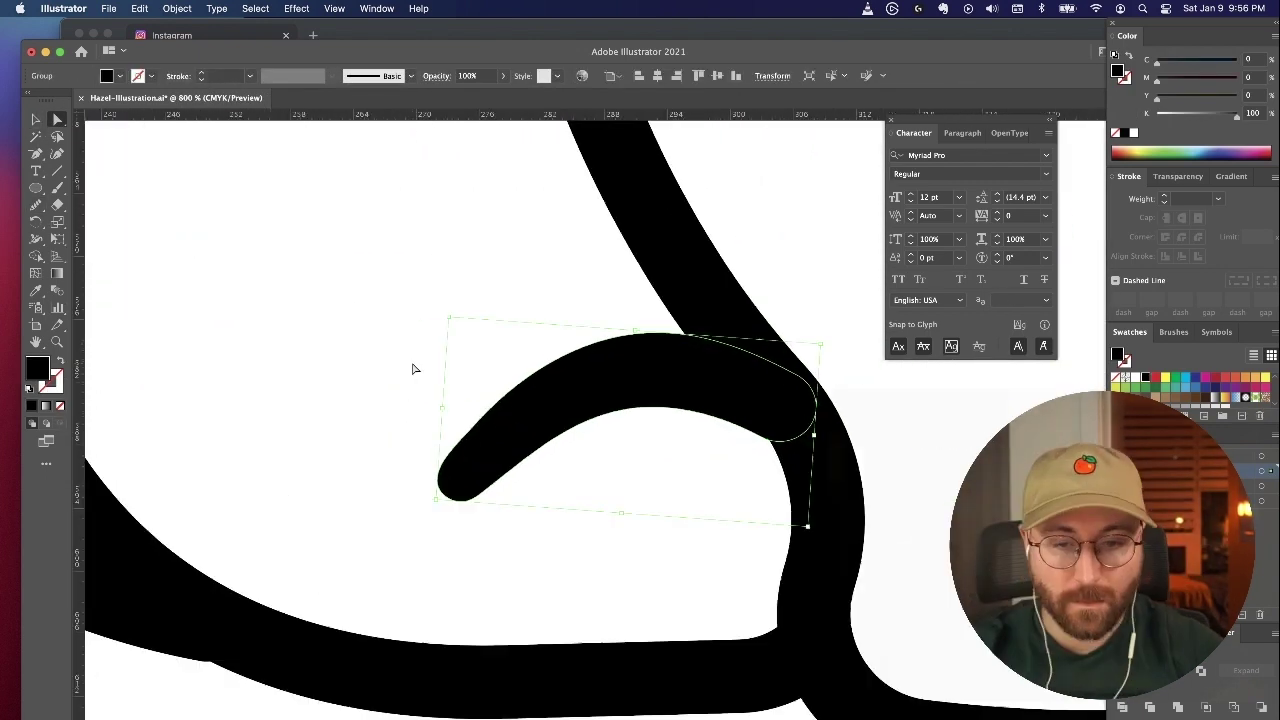
pyautogui.click(36, 205)
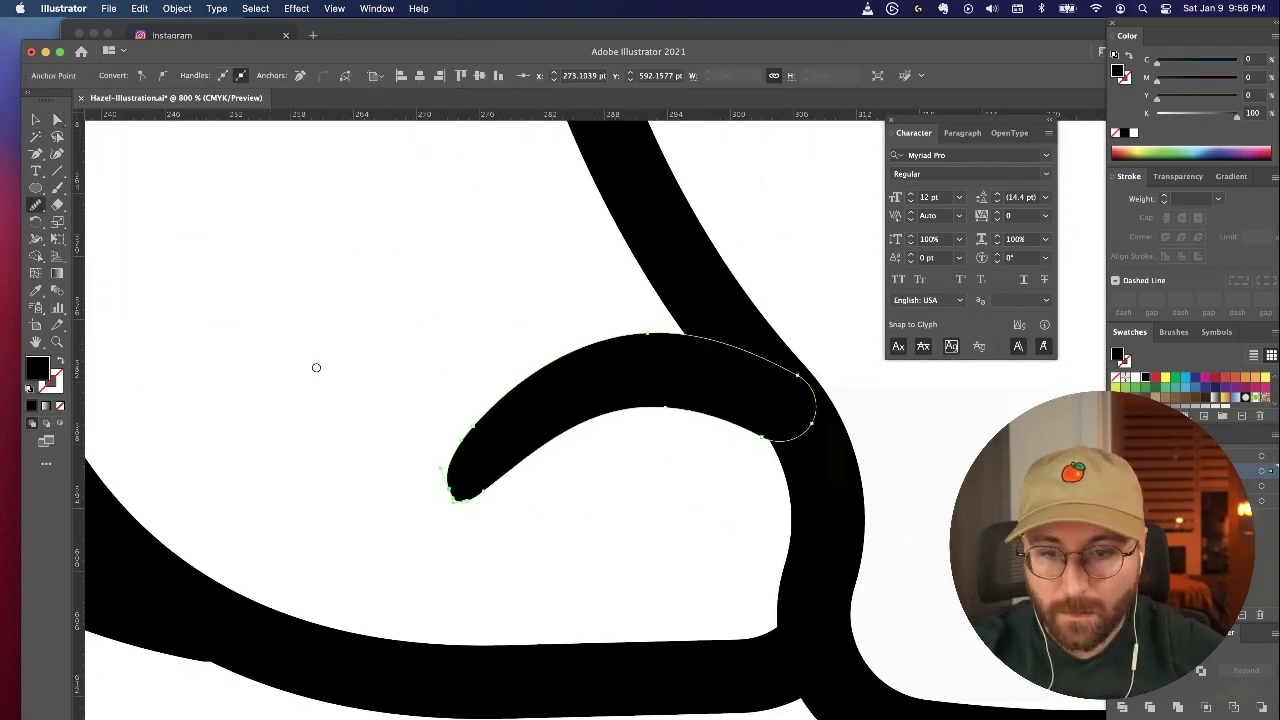
pyautogui.moveTo(446, 482); pyautogui.dragTo(480, 415)
pyautogui.press('a')
pyautogui.keyDown('shift'); pyautogui.click(830, 500); pyautogui.keyUp('shift')
pyautogui.click(1122, 707)
pyautogui.click(770, 441)
# Step: Smooth the kink on the underside of the body line near the tail's base by removing extra anchors and adjusting the remaining one
pyautogui.press('p')
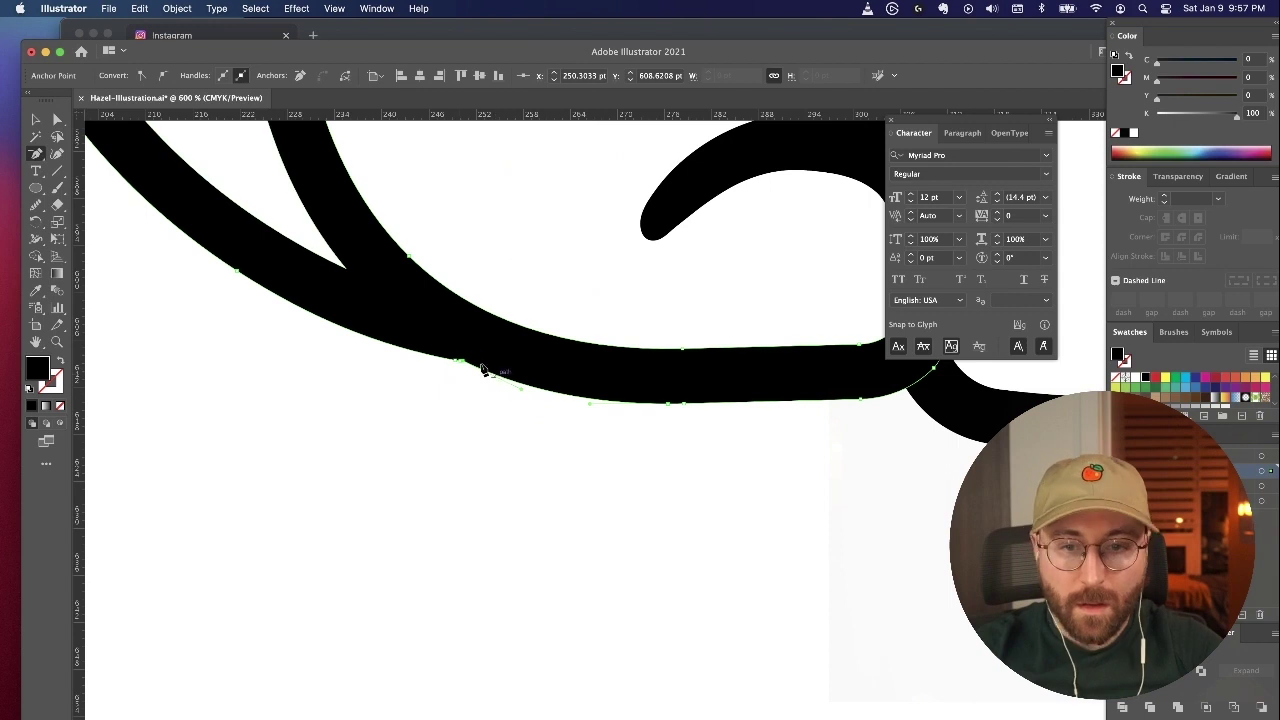
pyautogui.click(483, 370)
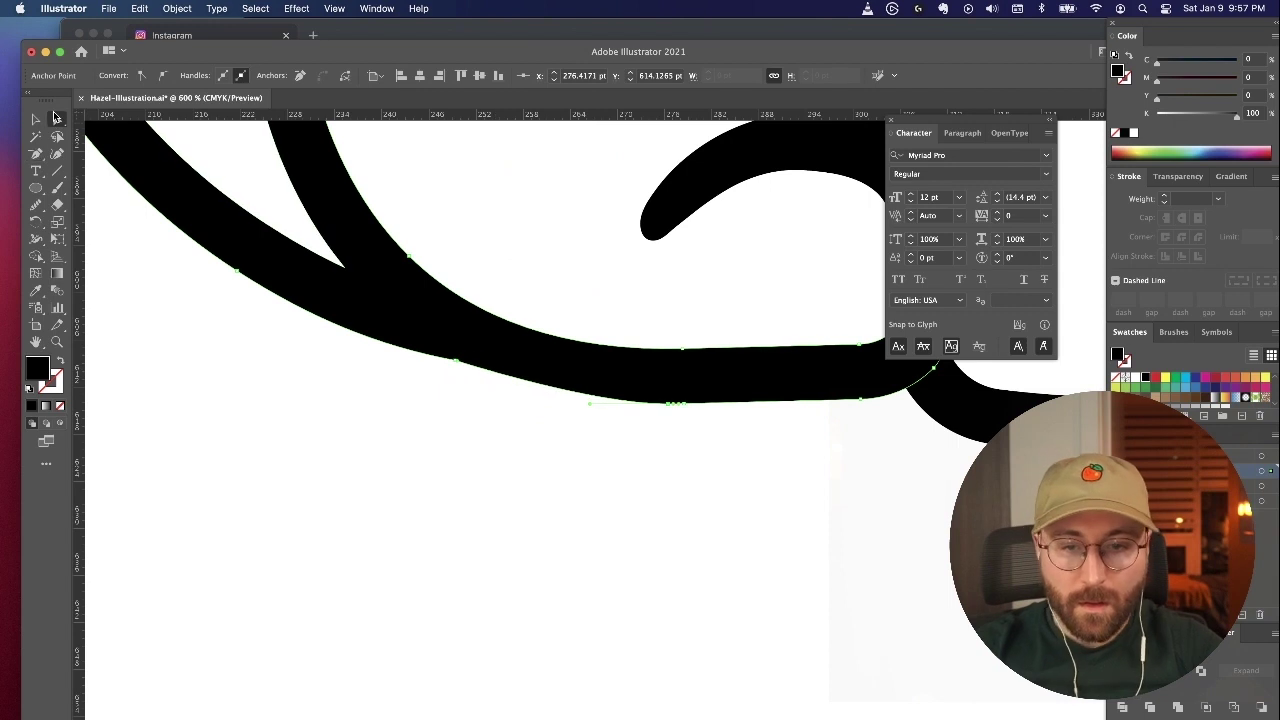
pyautogui.click(57, 119)
pyautogui.click(475, 390)
pyautogui.moveTo(475, 390); pyautogui.dragTo(428, 348)
pyautogui.press('Down')
pyautogui.press('Left')
pyautogui.press('Up')
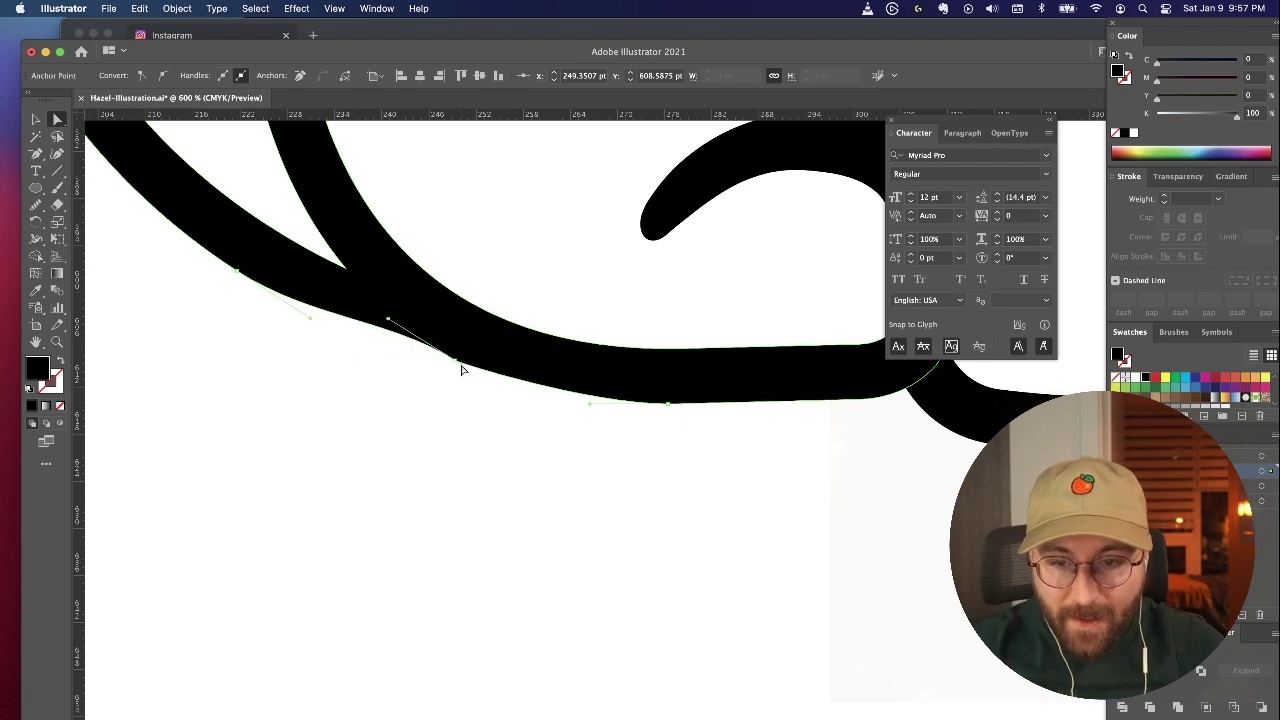
pyautogui.click(465, 368)
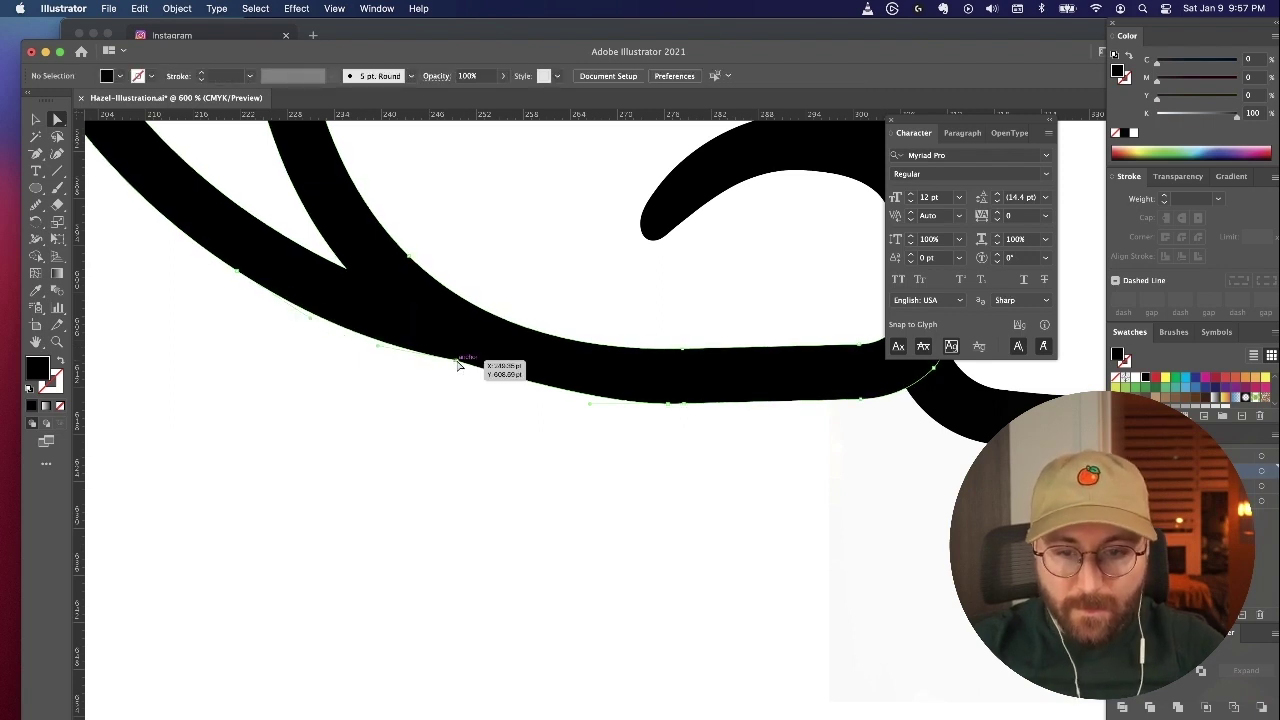
pyautogui.press('super+0')
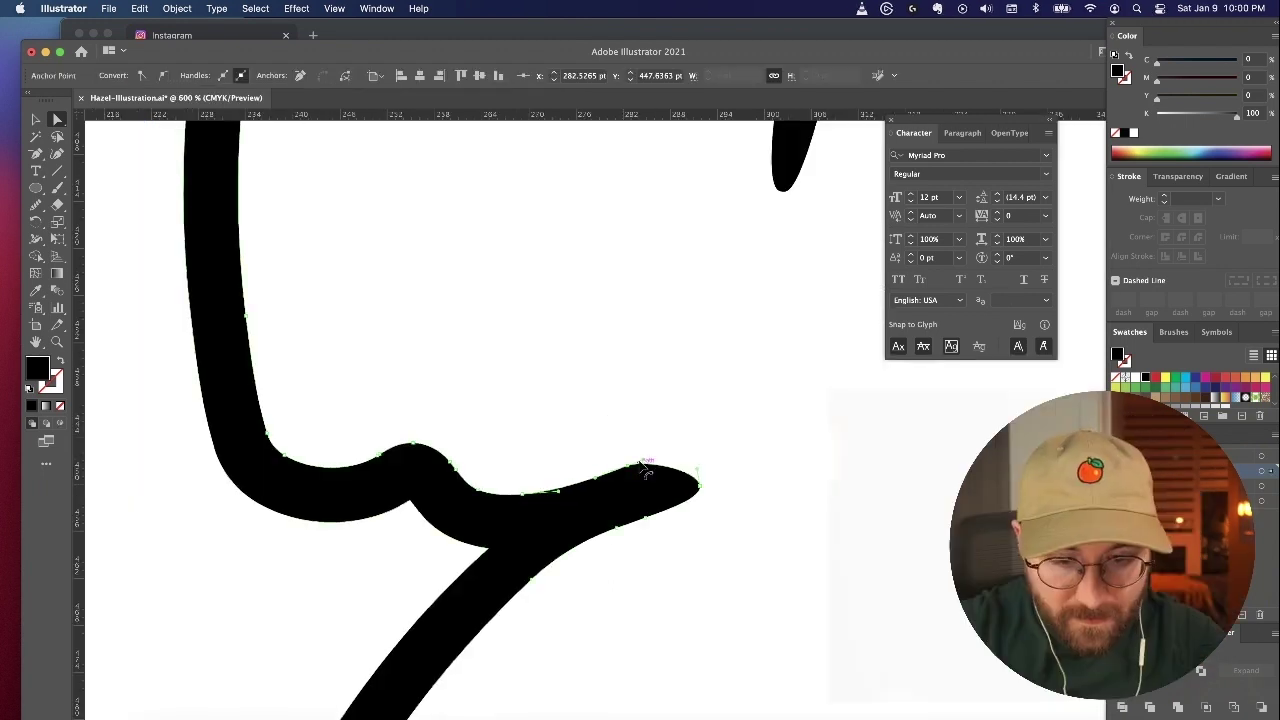
# Step: Taper and smooth the rounded lower end of the short ear line on the left side of the puppy's head
pyautogui.click(700, 420)
pyautogui.press('super+minus')
pyautogui.press('super+minus')
pyautogui.scroll(5, 706, 417)
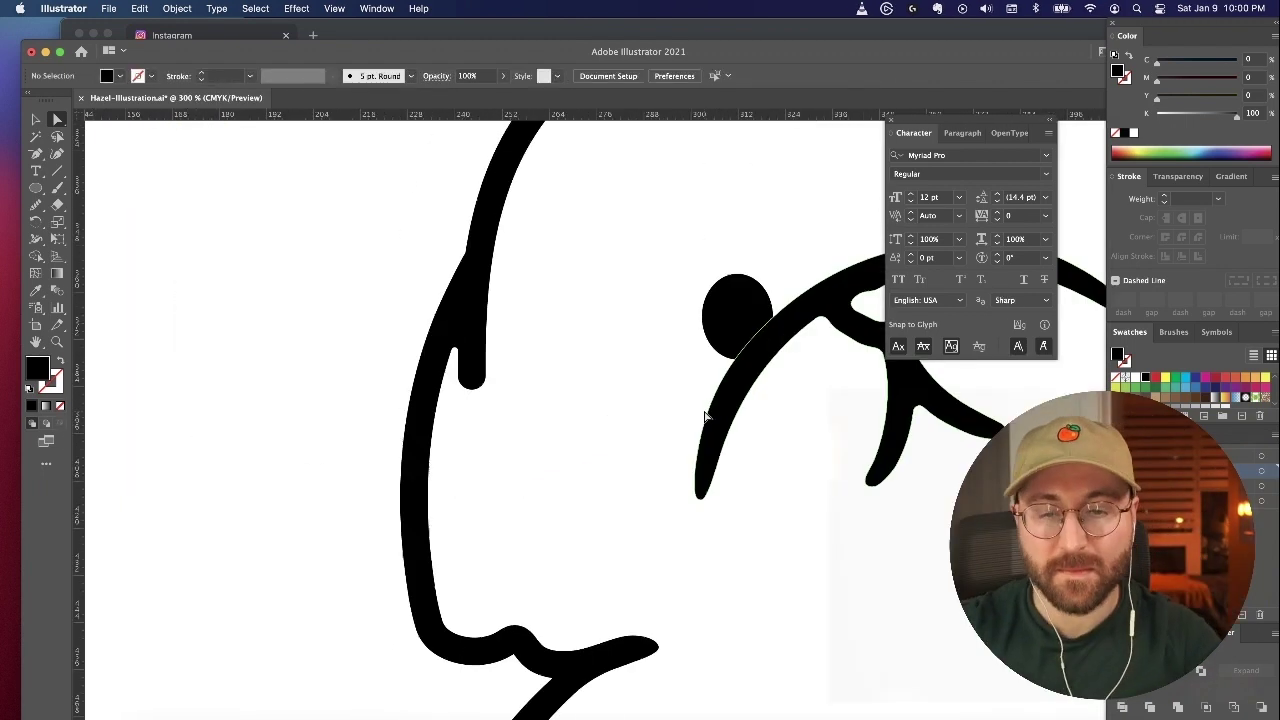
pyautogui.press('super+plus')
pyautogui.click(424, 363)
pyautogui.click(427, 405)
pyautogui.click(423, 380)
pyautogui.press('super+plus')
pyautogui.moveTo(597, 363); pyautogui.dragTo(594, 337)
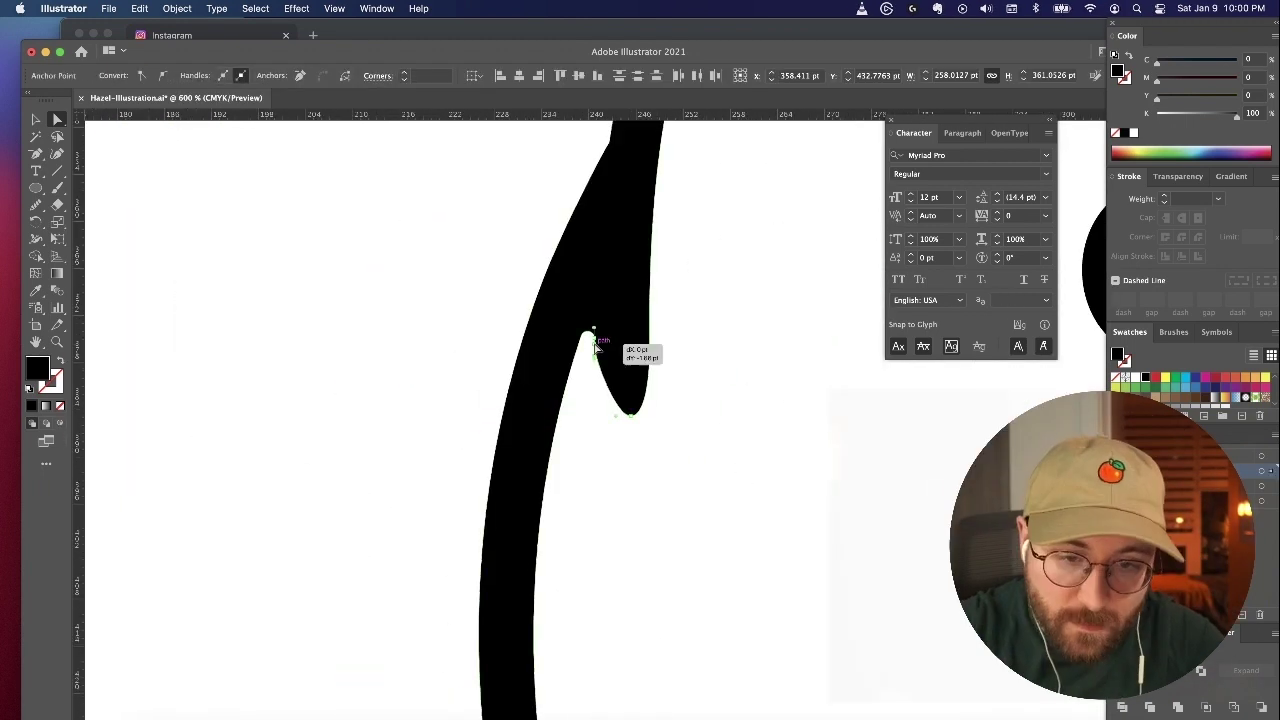
pyautogui.click(737, 494)
# Step: Taper the upper tip of the left front leg's line by shifting its end anchor and lowering the outer side anchor
pyautogui.press('super+minus')
pyautogui.press('super+minus')
pyautogui.press('super+minus')
pyautogui.press('super+minus')
pyautogui.press('super+minus')
pyautogui.press('super+minus')
pyautogui.hscroll(4, 737, 495)
pyautogui.press('super+plus')
pyautogui.press('super+plus')
pyautogui.press('super+plus')
pyautogui.press('super+plus')
pyautogui.press('super+plus')
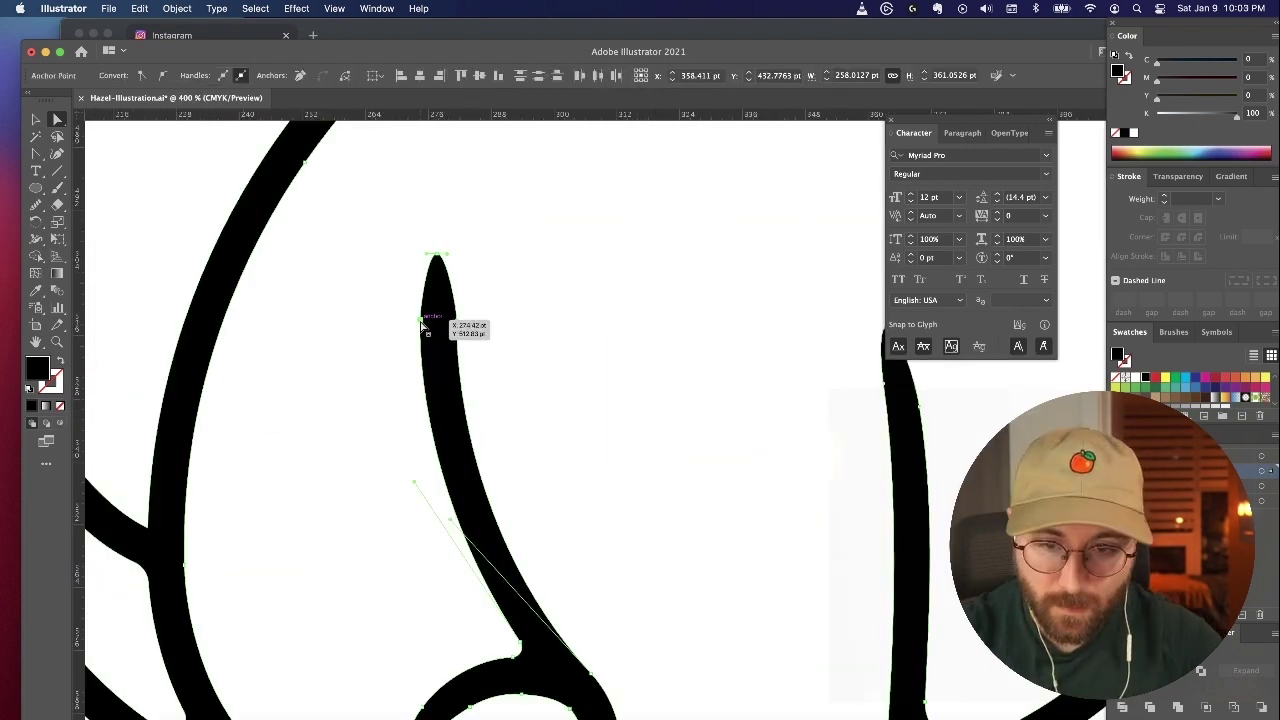
pyautogui.moveTo(437, 257); pyautogui.dragTo(447, 258)
pyautogui.click(427, 310)
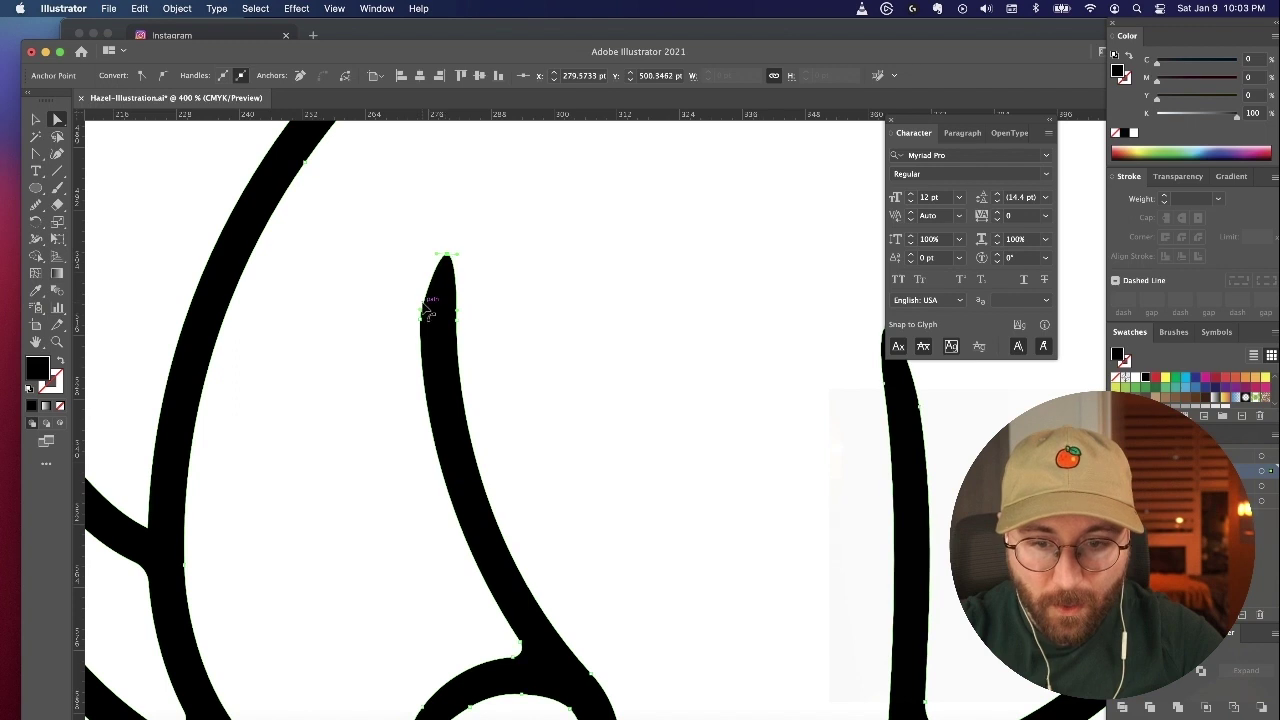
pyautogui.moveTo(422, 316); pyautogui.dragTo(428, 343)
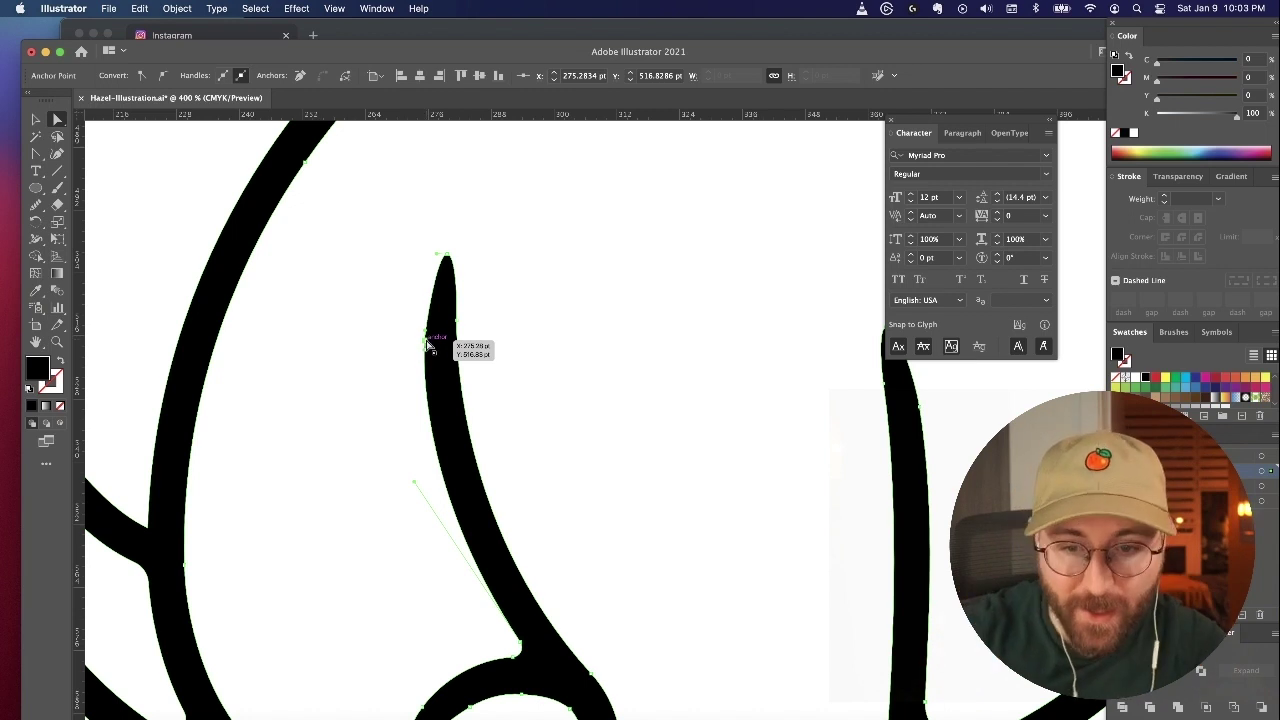
# Step: Refine the curve handles at the upper tip of the left front leg's line so the taper is smooth
pyautogui.click(515, 271)
pyautogui.press('super+minus')
pyautogui.press('super+minus')
pyautogui.press('super+minus')
pyautogui.press('super+minus')
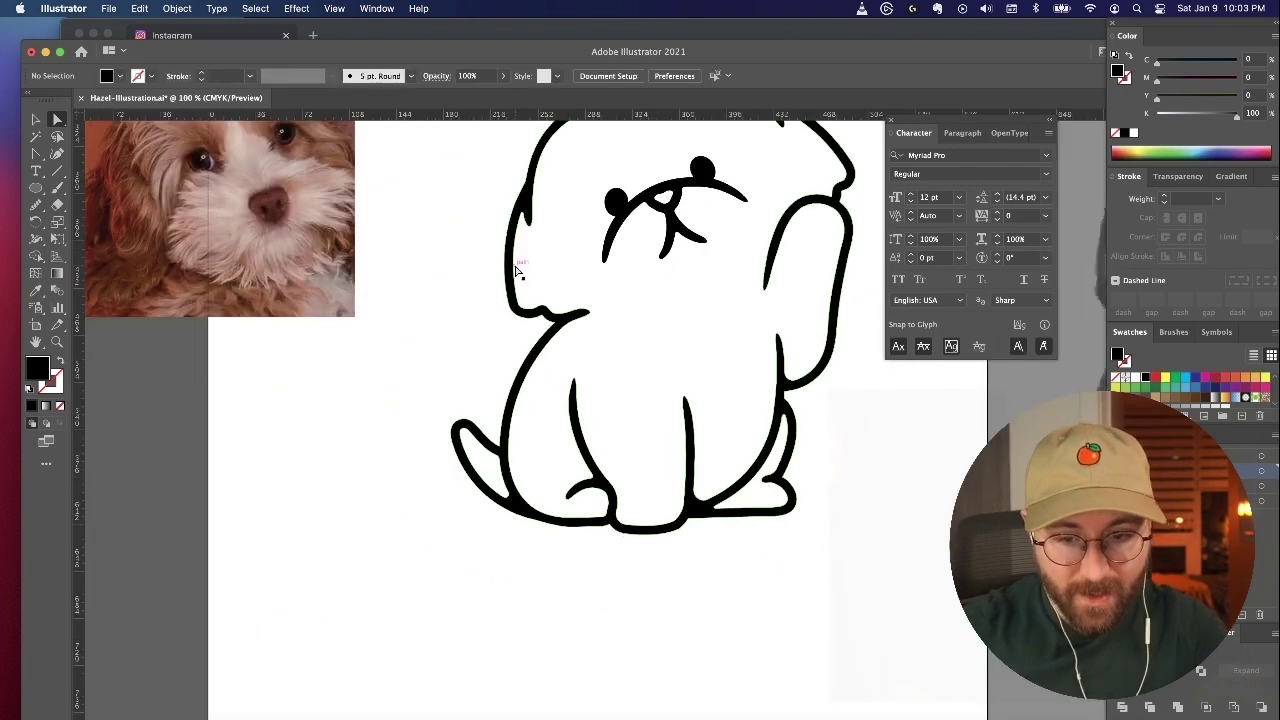
pyautogui.scroll(3, 515, 271)
pyautogui.hscroll(2, 515, 271)
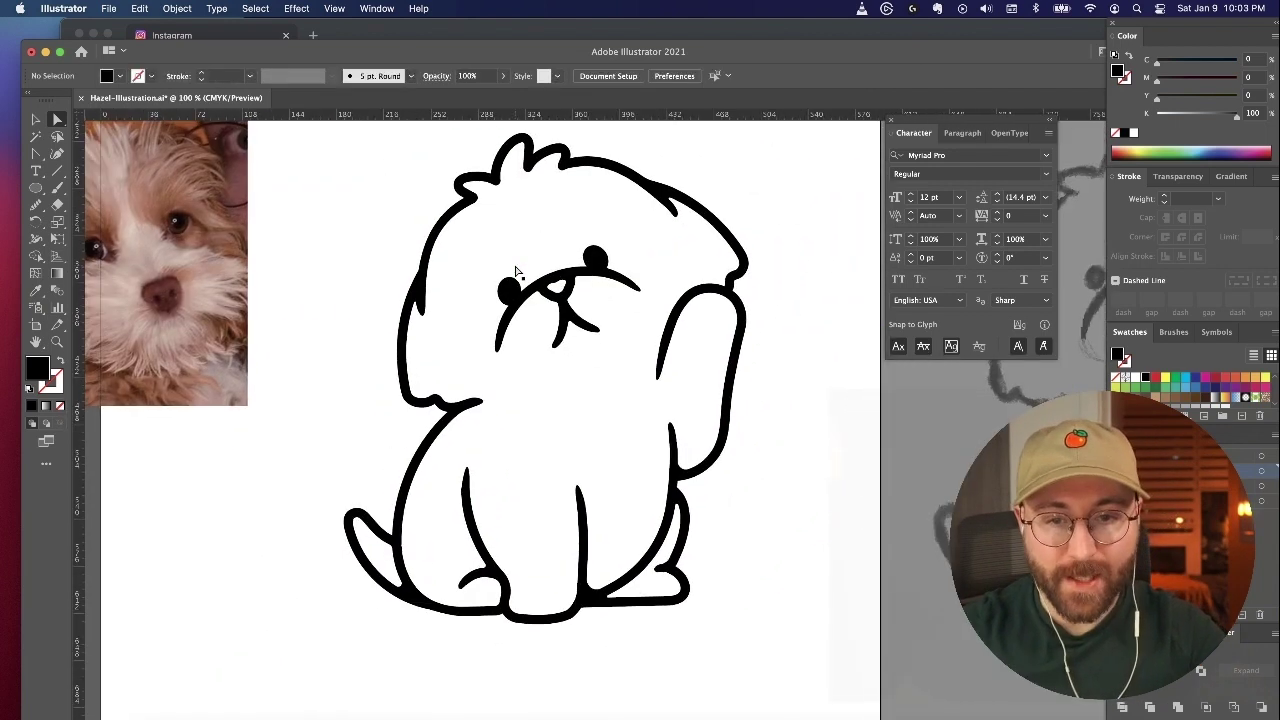
pyautogui.scroll(-3, 516, 271)
pyautogui.hscroll(-2, 516, 271)
pyautogui.keyDown('alt'); pyautogui.scroll(6, 515, 271); pyautogui.keyUp('alt')
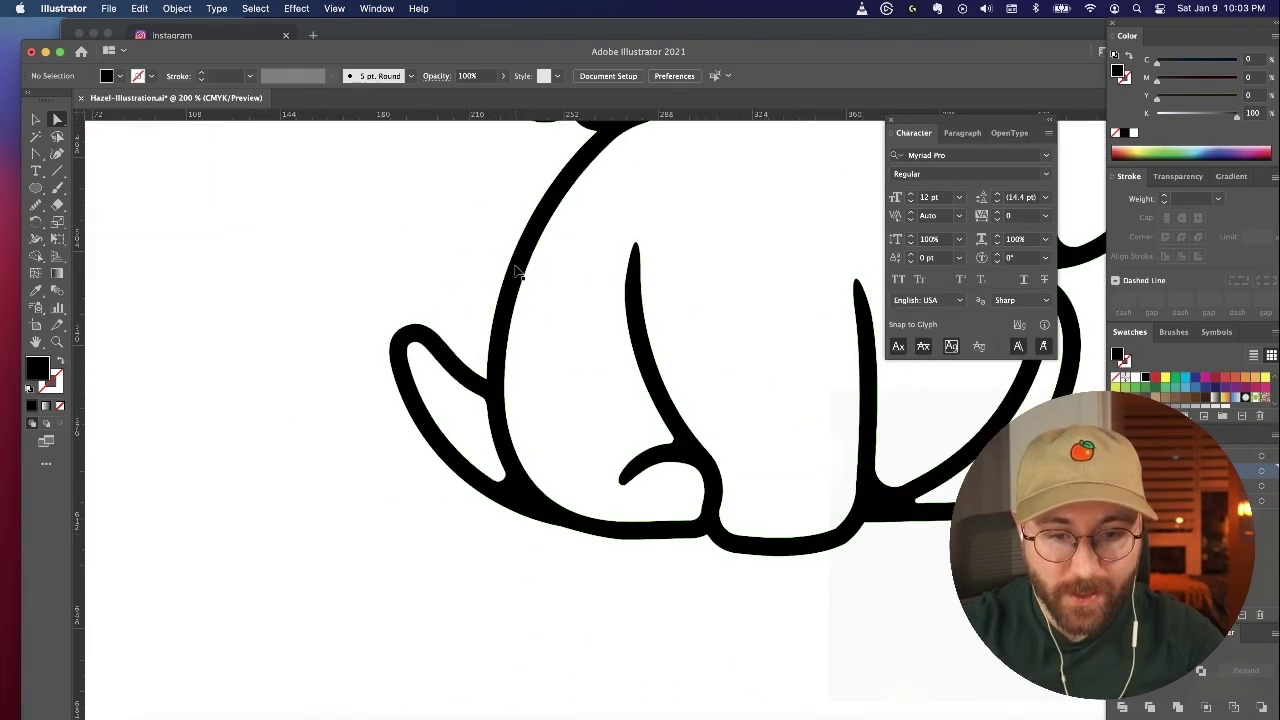
pyautogui.click(457, 344)
pyautogui.click(484, 353)
pyautogui.click(403, 321)
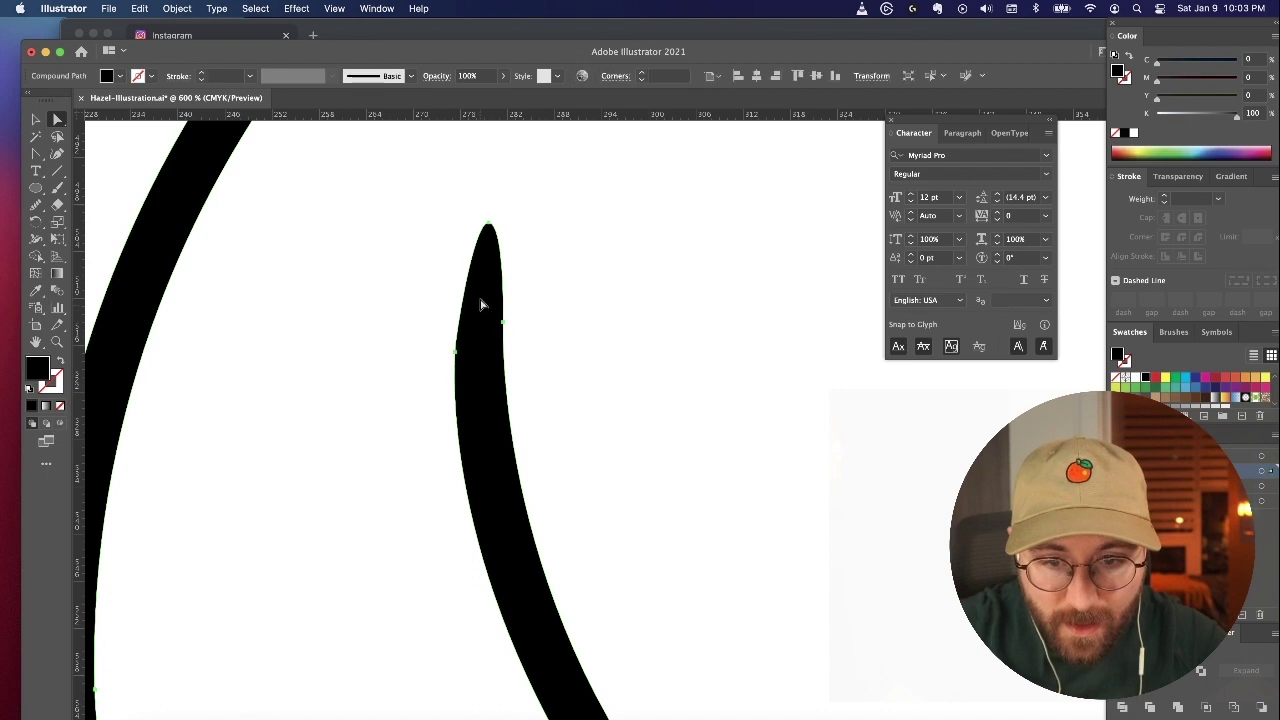
pyautogui.click(475, 224)
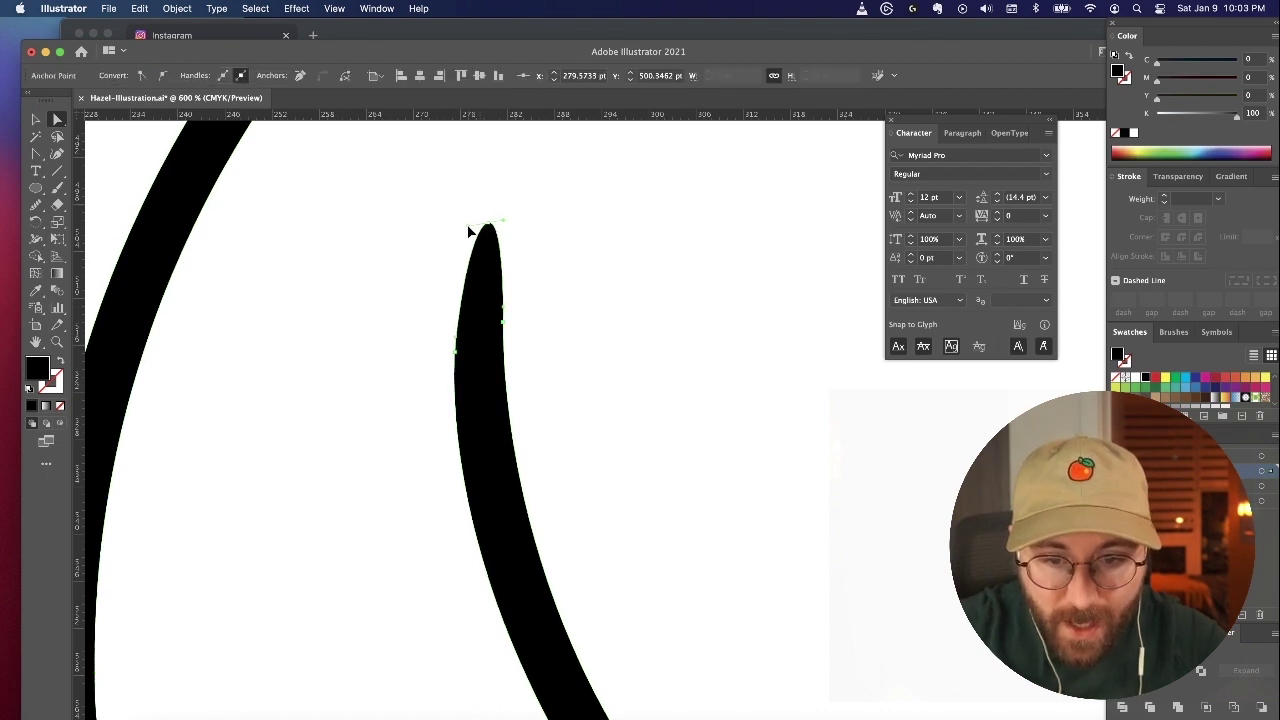
pyautogui.click(455, 340)
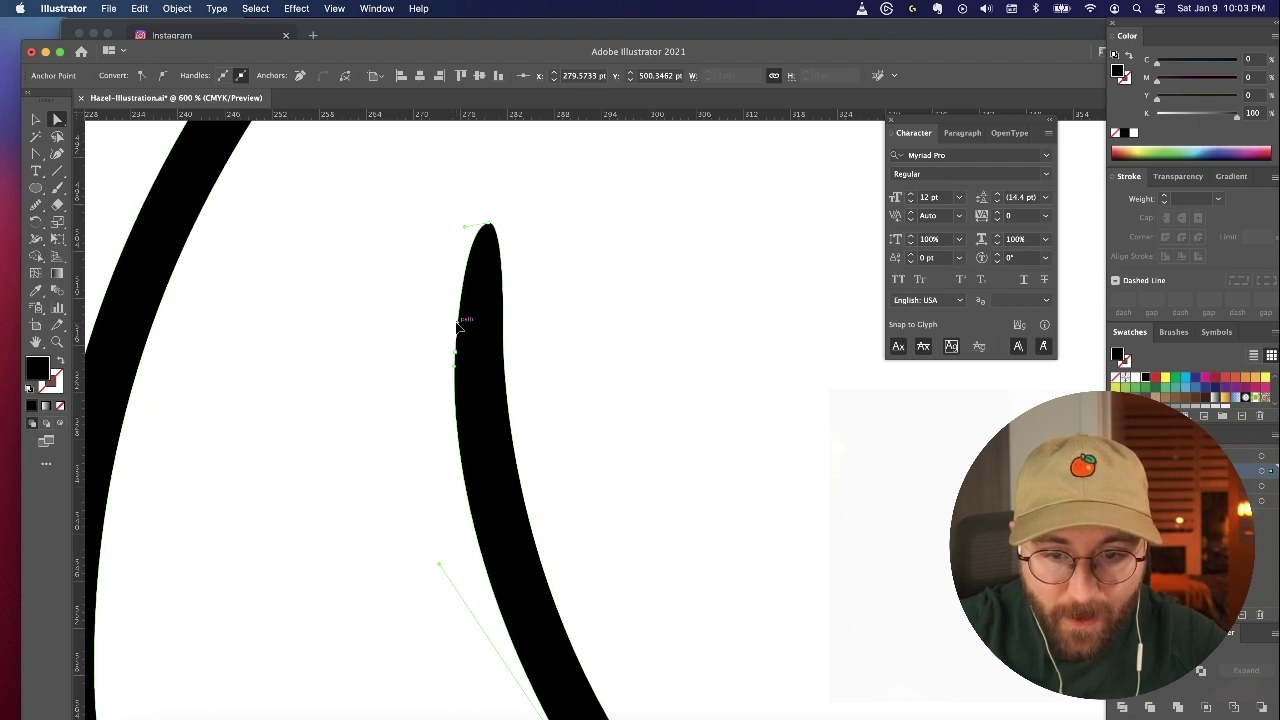
pyautogui.click(520, 306)
pyautogui.click(506, 310)
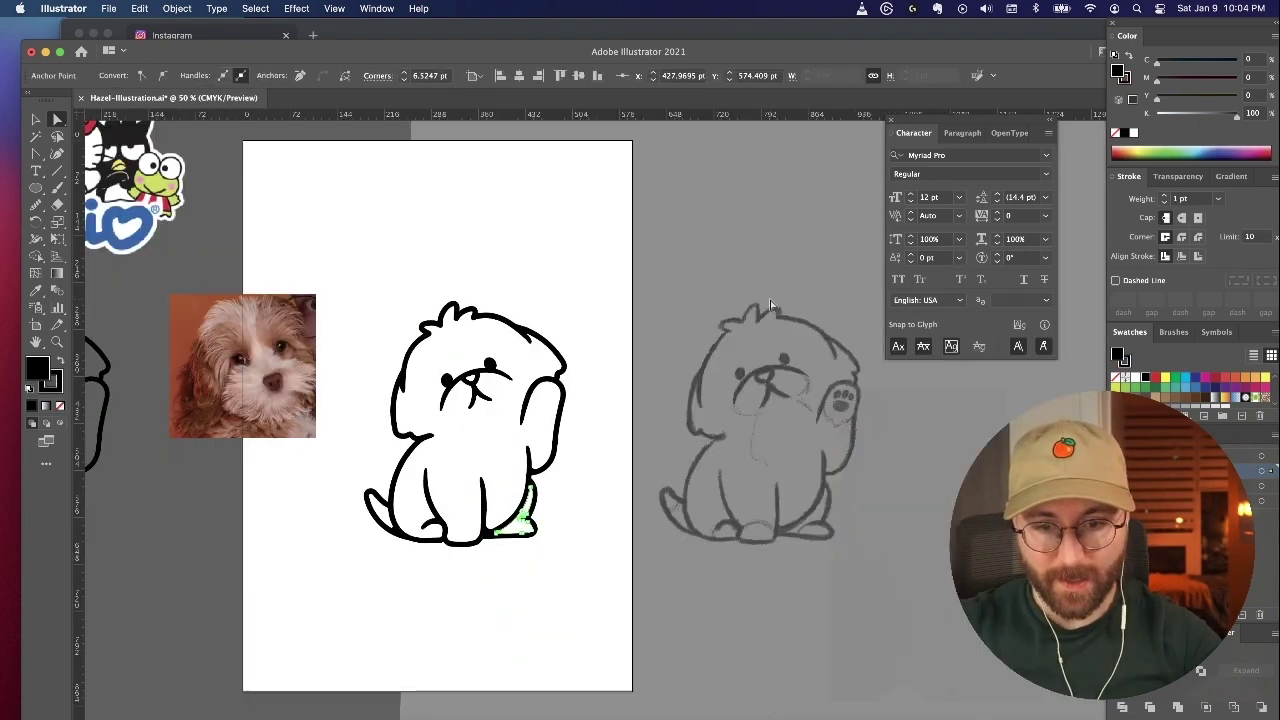
# Step: Undo the last change to the right hind foot's outline and clear the selection
pyautogui.click(654, 410)
pyautogui.press('super+z')
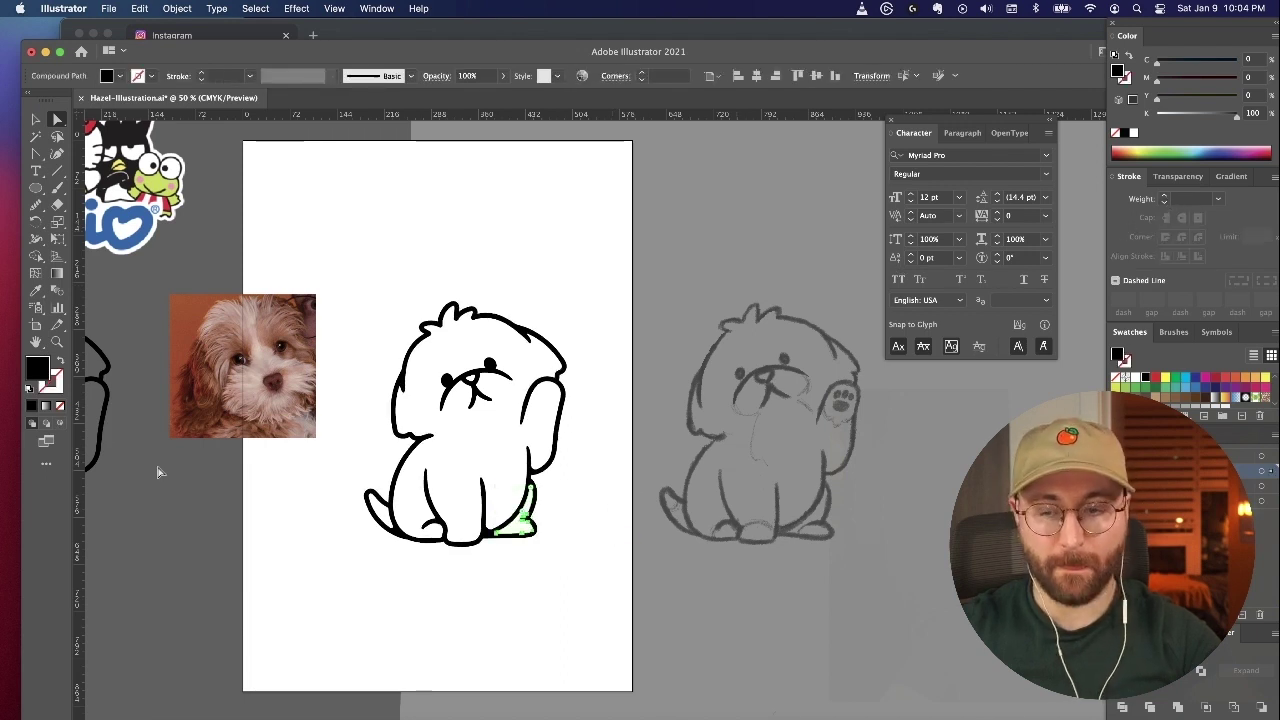
pyautogui.click(437, 236)
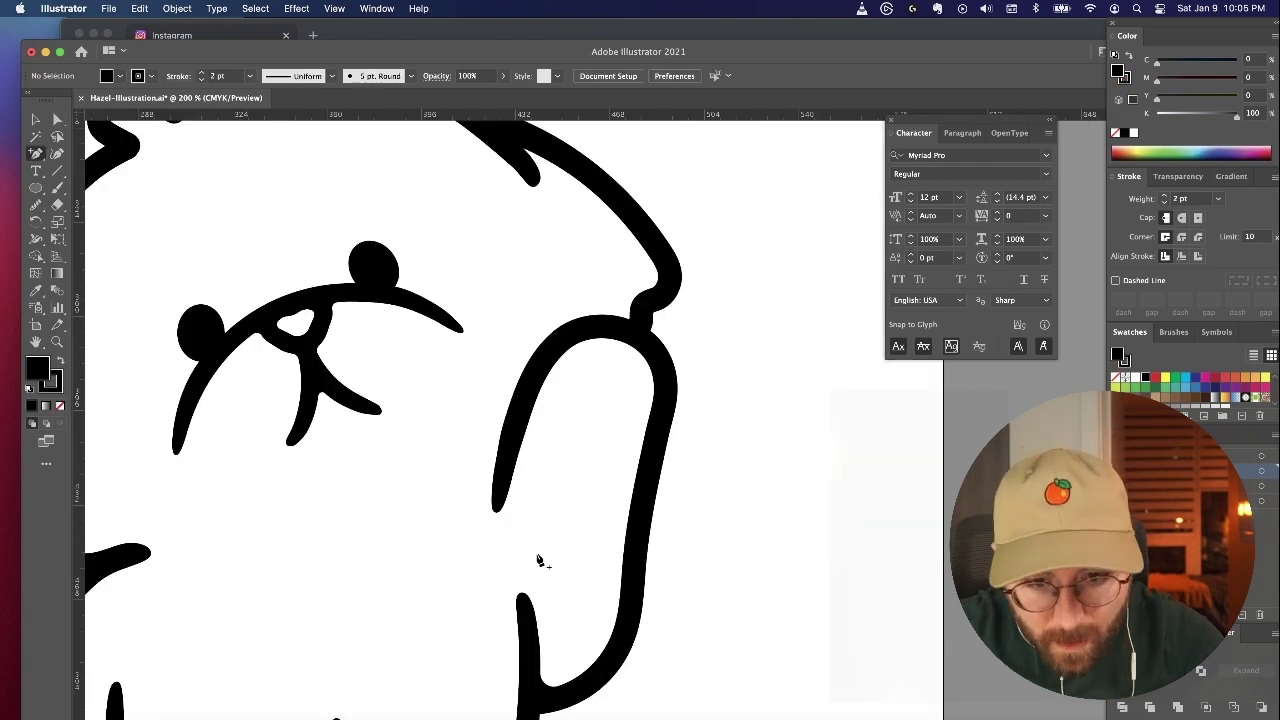
# Step: Adjust the anchors at the lower end of the raised paw's inner line to smooth its tapered tip
pyautogui.click(55, 120)
pyautogui.moveTo(537, 554); pyautogui.dragTo(472, 432)
pyautogui.moveTo(512, 476); pyautogui.dragTo(511, 458)
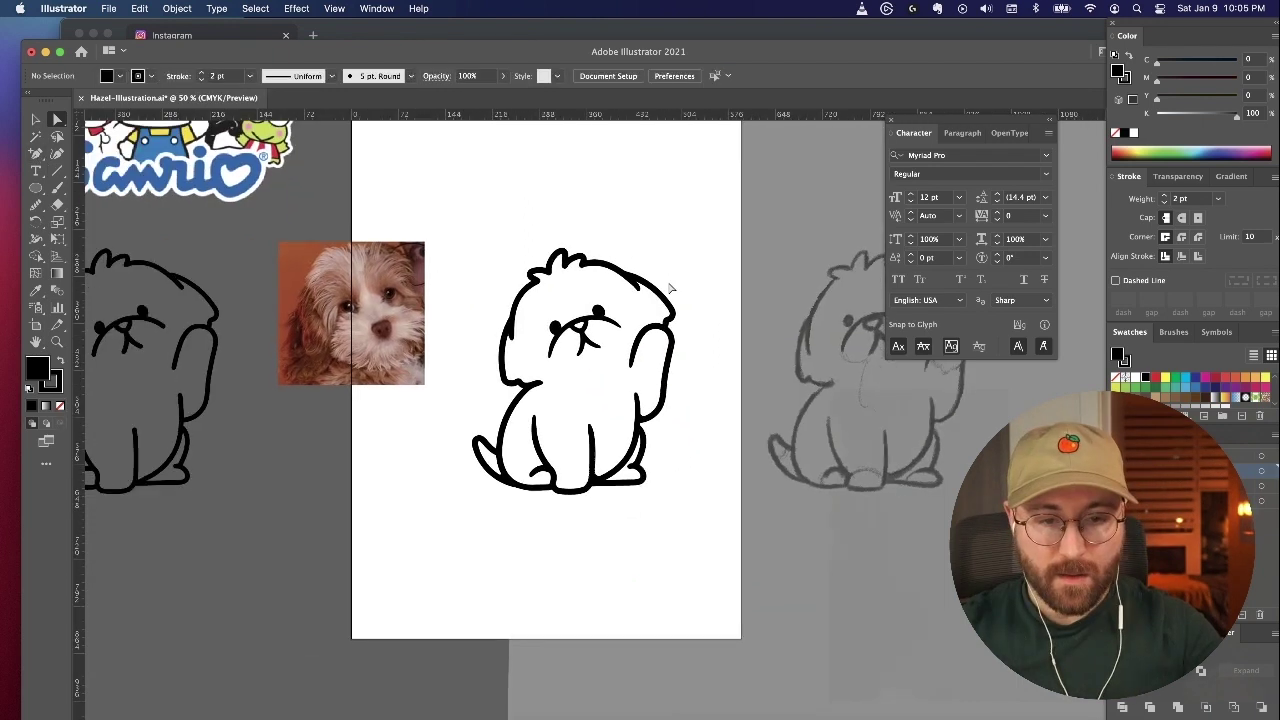
# Step: Adjust the corner anchor where the tail's upper line meets the body outline
pyautogui.hscroll(5, 671, 288)
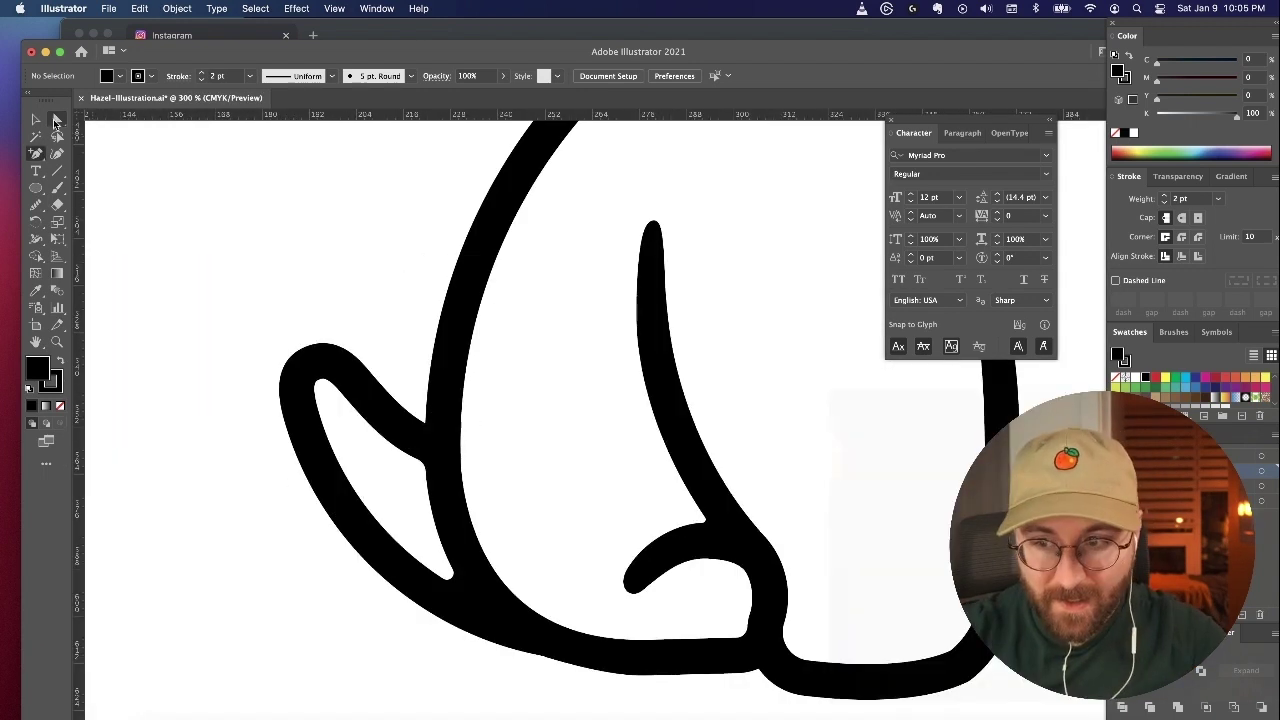
pyautogui.press('a')
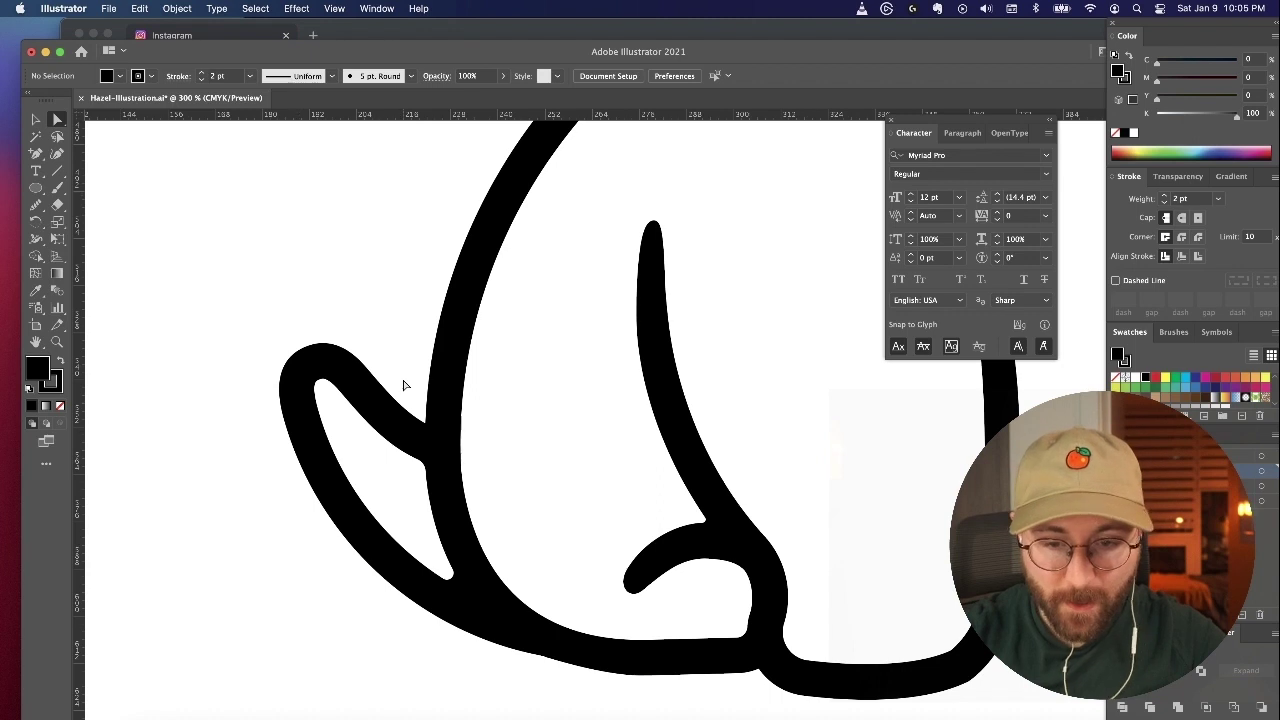
pyautogui.click(433, 432)
pyautogui.click(429, 430)
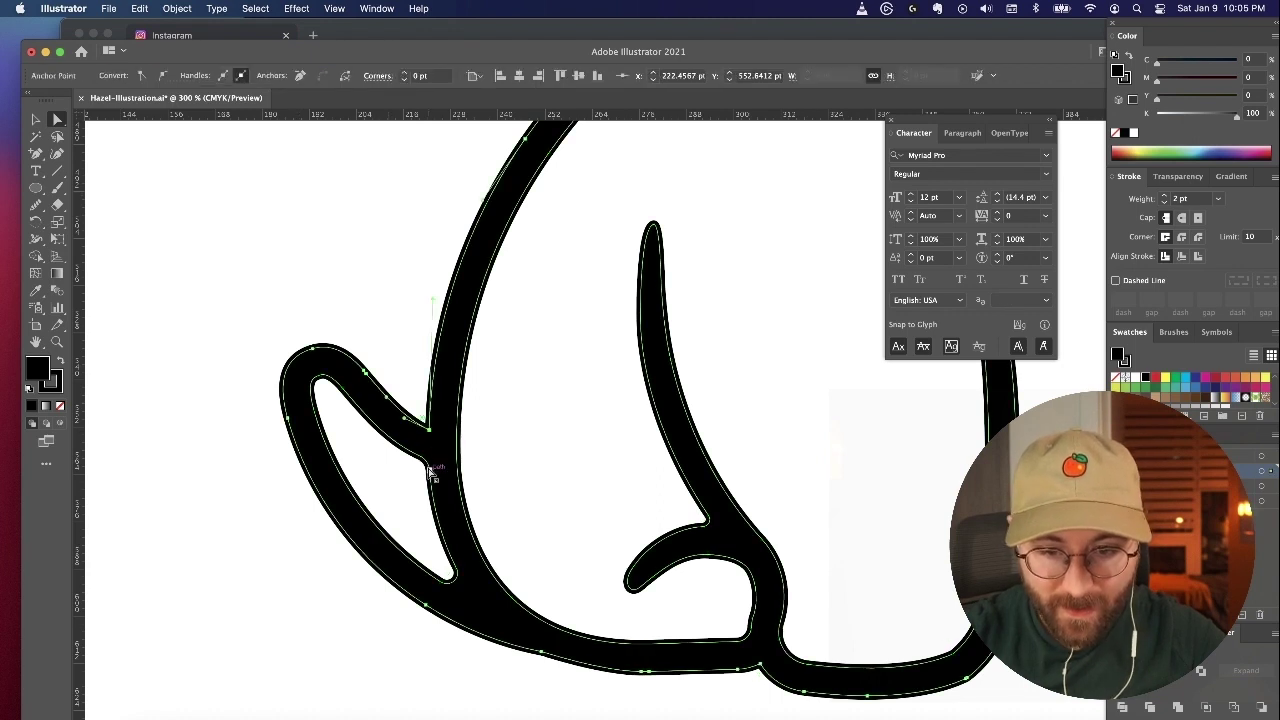
pyautogui.moveTo(428, 430); pyautogui.dragTo(426, 412)
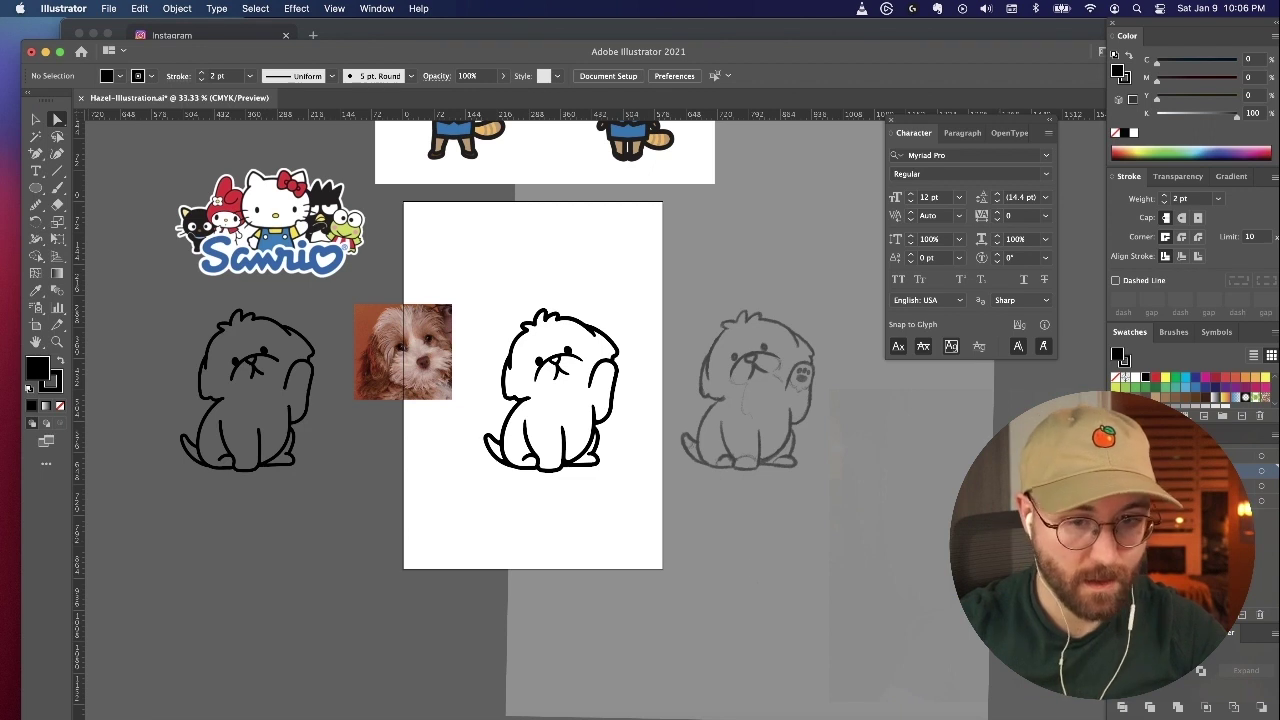
# Step: Group all of the puppy's line art on the artboard
pyautogui.press('super+equal')
pyautogui.hscroll(2, 648, 528)
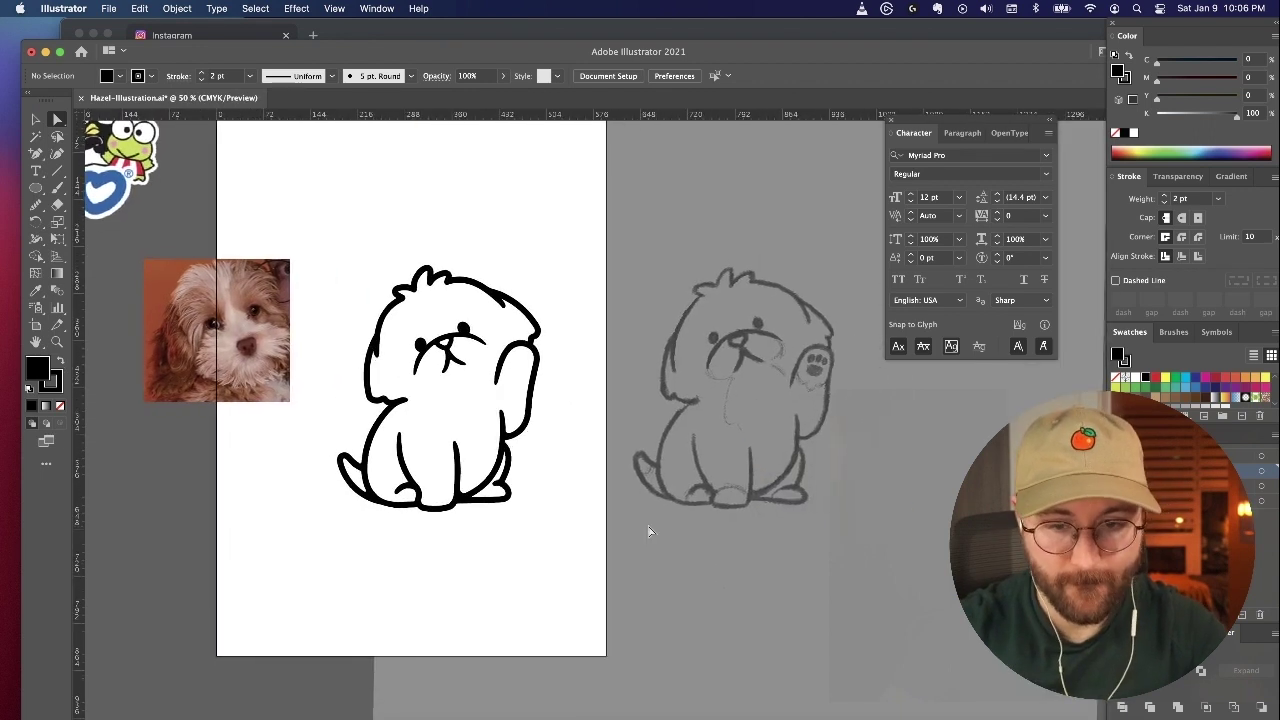
pyautogui.moveTo(565, 529); pyautogui.dragTo(333, 219)
pyautogui.press('super+g')
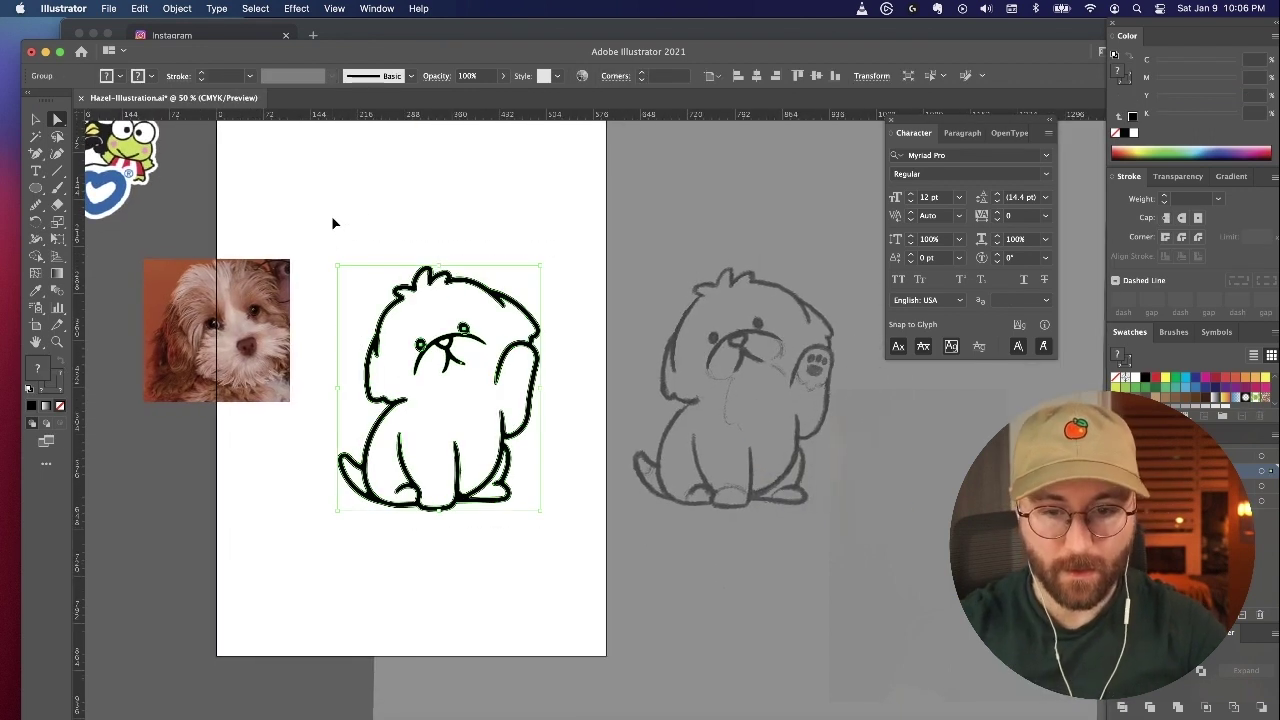
pyautogui.click(423, 181)
pyautogui.click(423, 185)
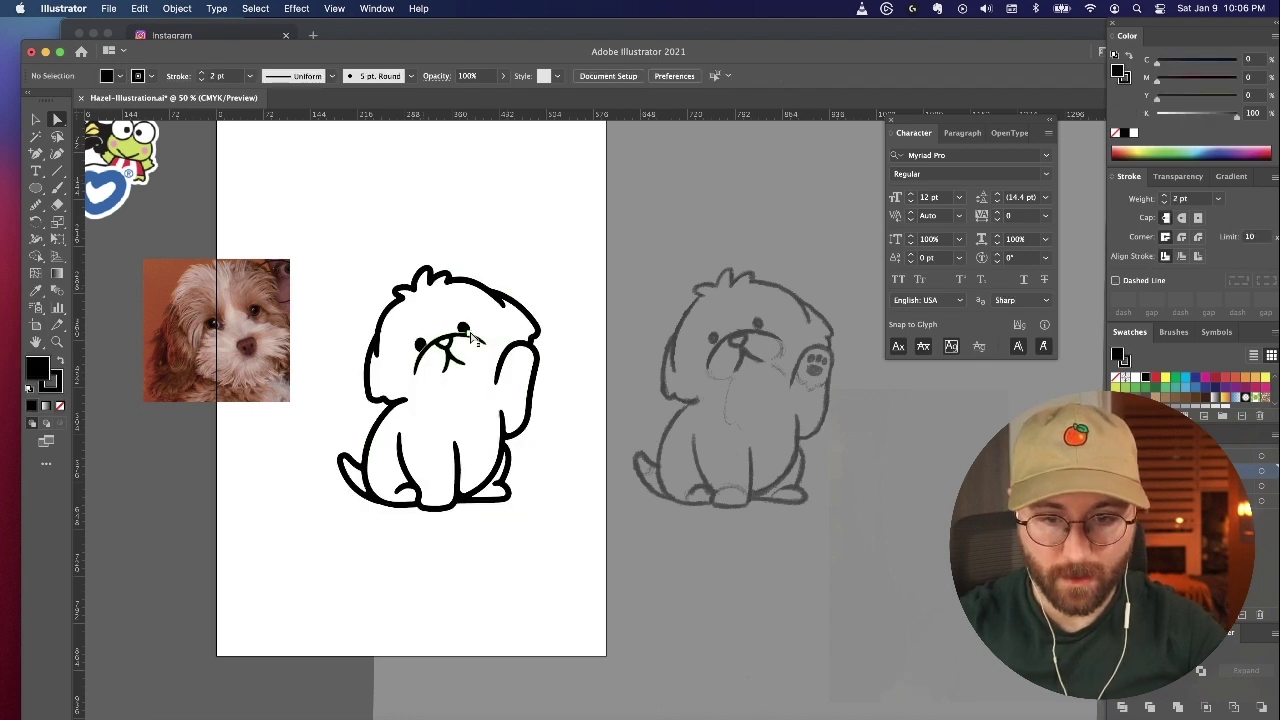
pyautogui.click(475, 338)
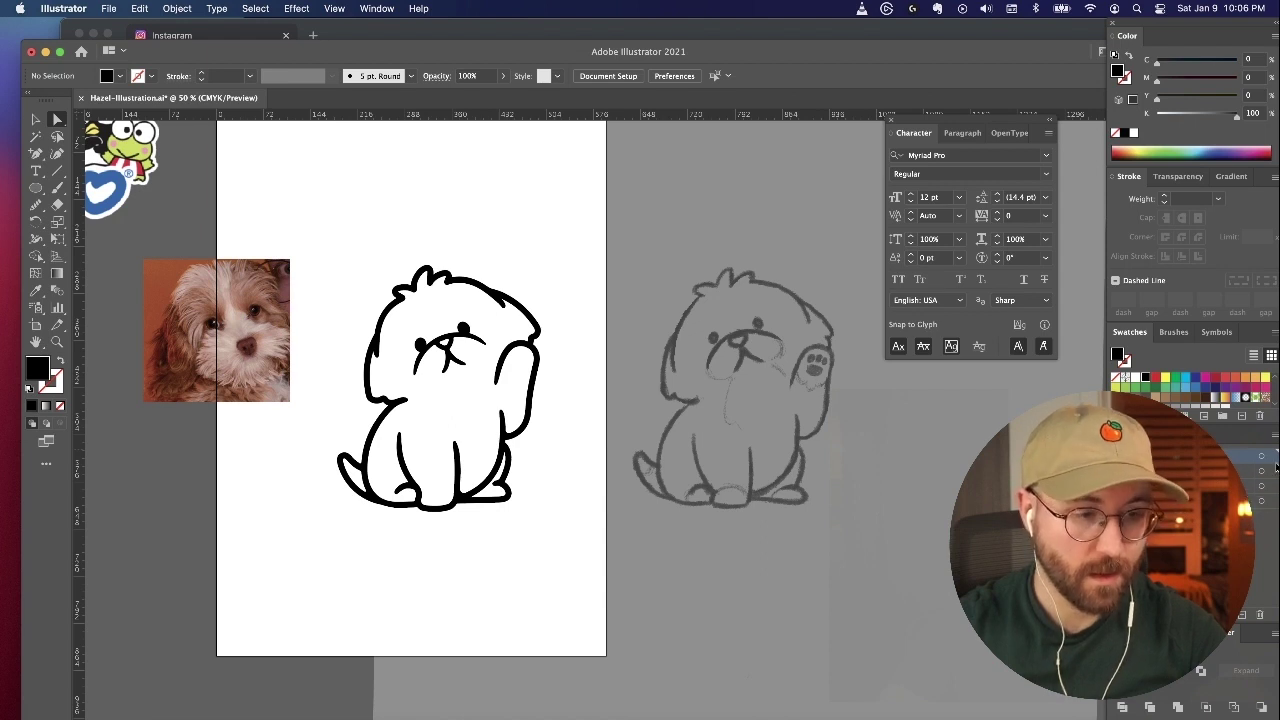
# Step: Activate the second layer in the list and draw a circle about 63 pt across beside the puppy's head
pyautogui.click(1170, 471)
pyautogui.hscroll(-1, 524, 463)
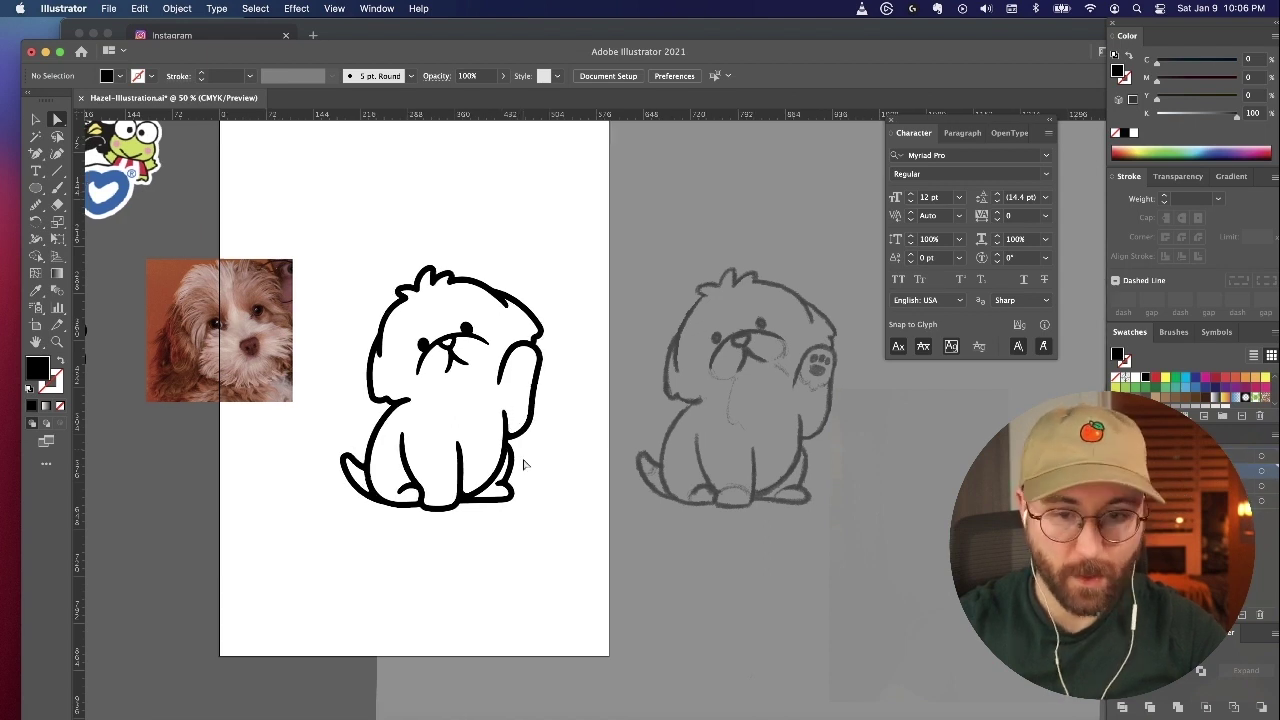
pyautogui.press('super+equal')
pyautogui.press('super+equal')
pyautogui.scroll(2, 524, 463)
pyautogui.press('super+minus')
pyautogui.press('super+minus')
pyautogui.hscroll(-2, 524, 463)
pyautogui.press('super+equal')
pyautogui.press('super+equal')
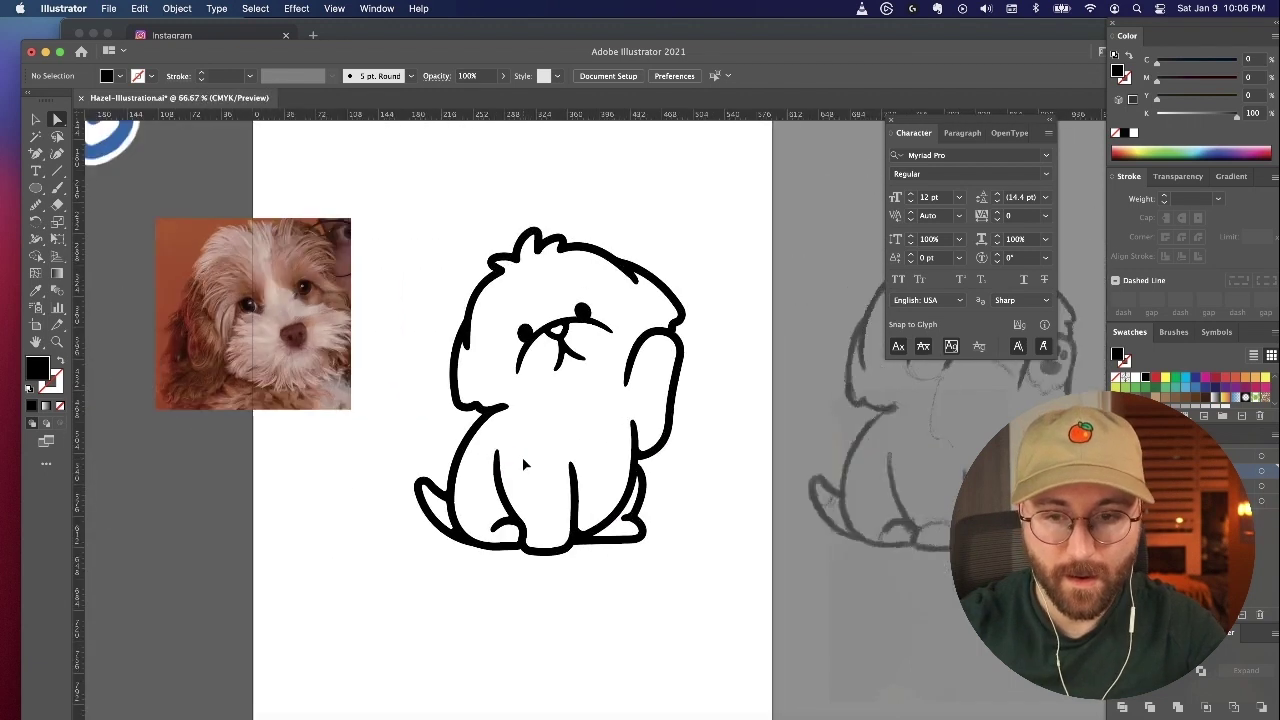
pyautogui.scroll(2, 524, 463)
pyautogui.hscroll(-1, 524, 463)
pyautogui.click(35, 188)
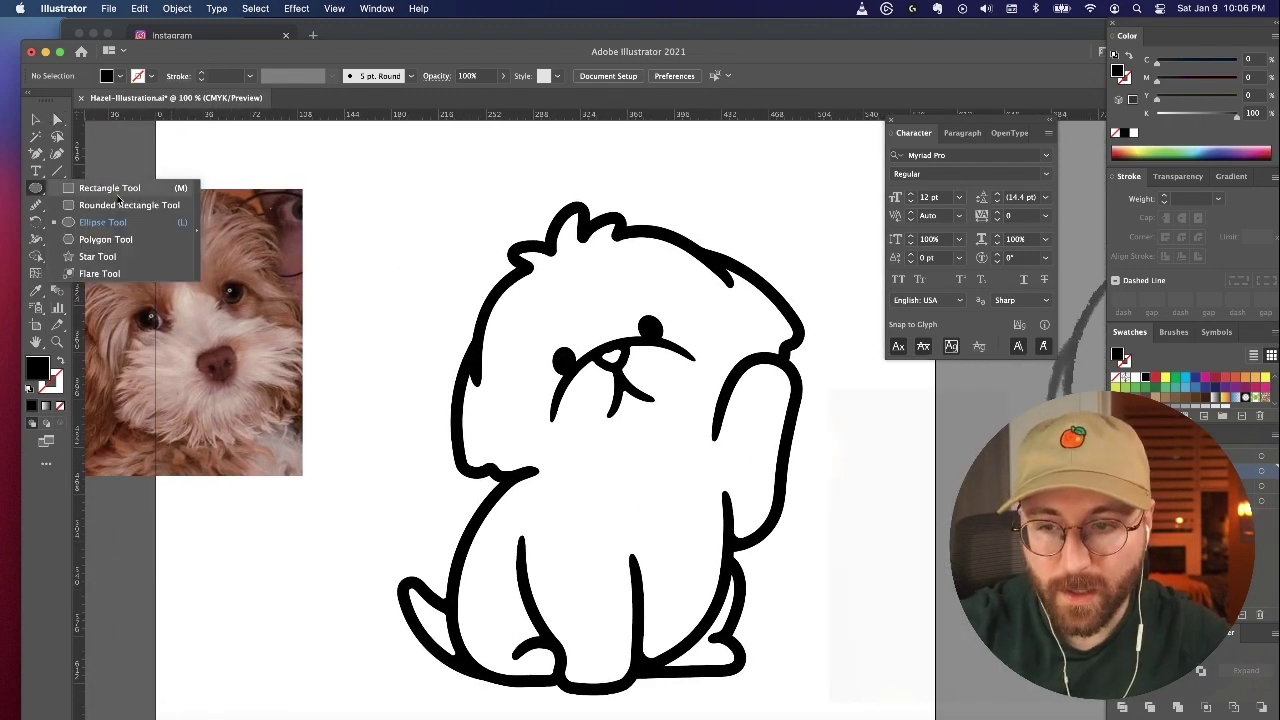
pyautogui.moveTo(377, 200); pyautogui.dragTo(460, 283)
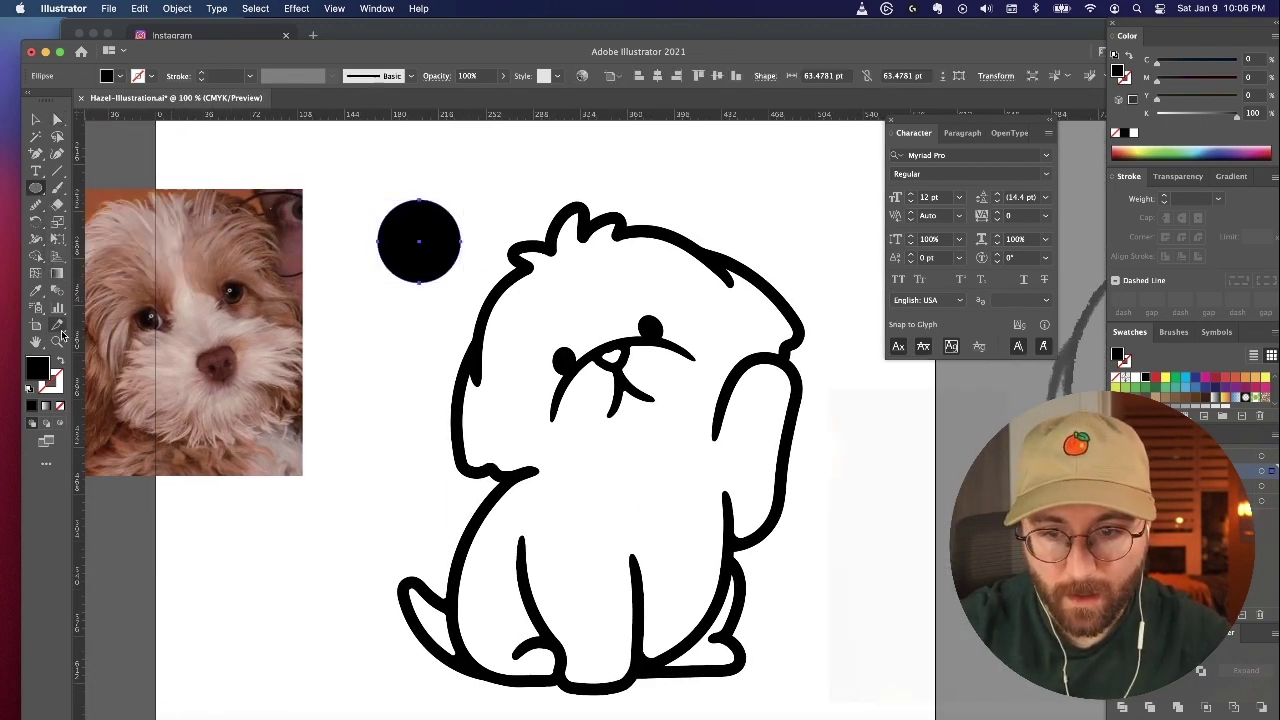
# Step: Fill the circle with a fur tan of C 4.52, M 40.36, Y 59.07, K 0 and move it farther from the head
pyautogui.doubleClick(36, 369)
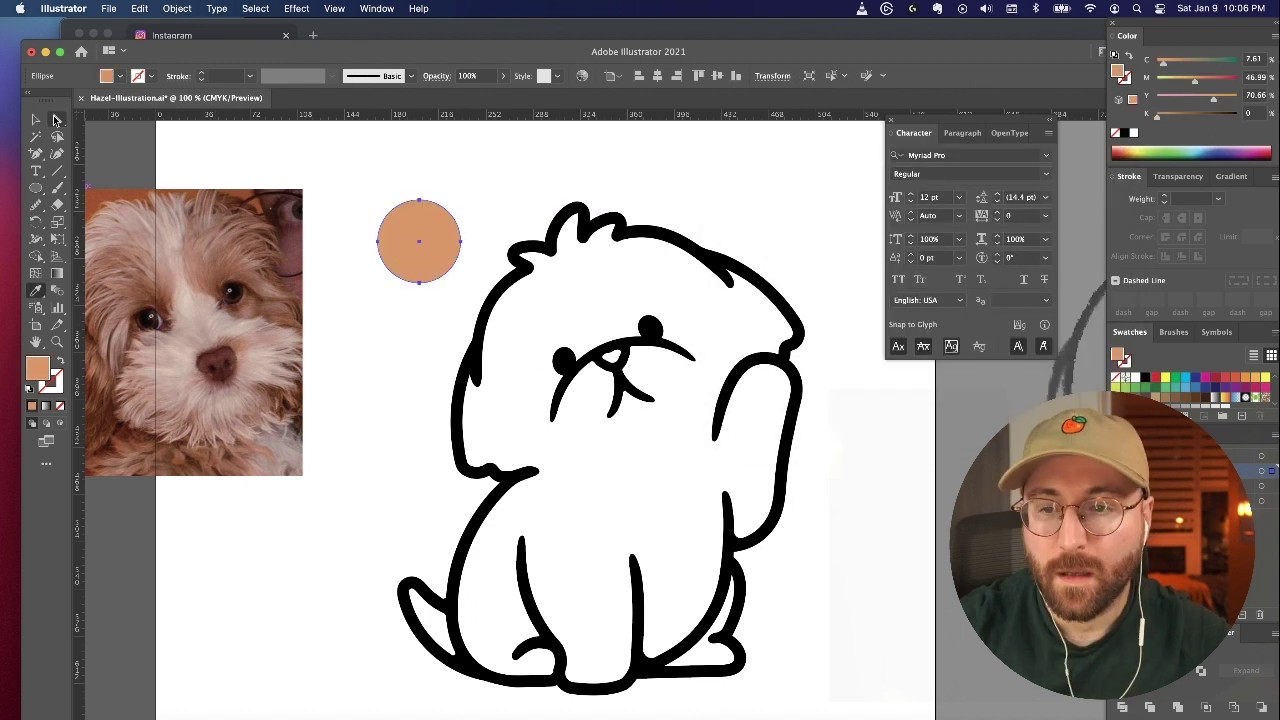
pyautogui.click(57, 120)
pyautogui.click(419, 200)
pyautogui.click(412, 262)
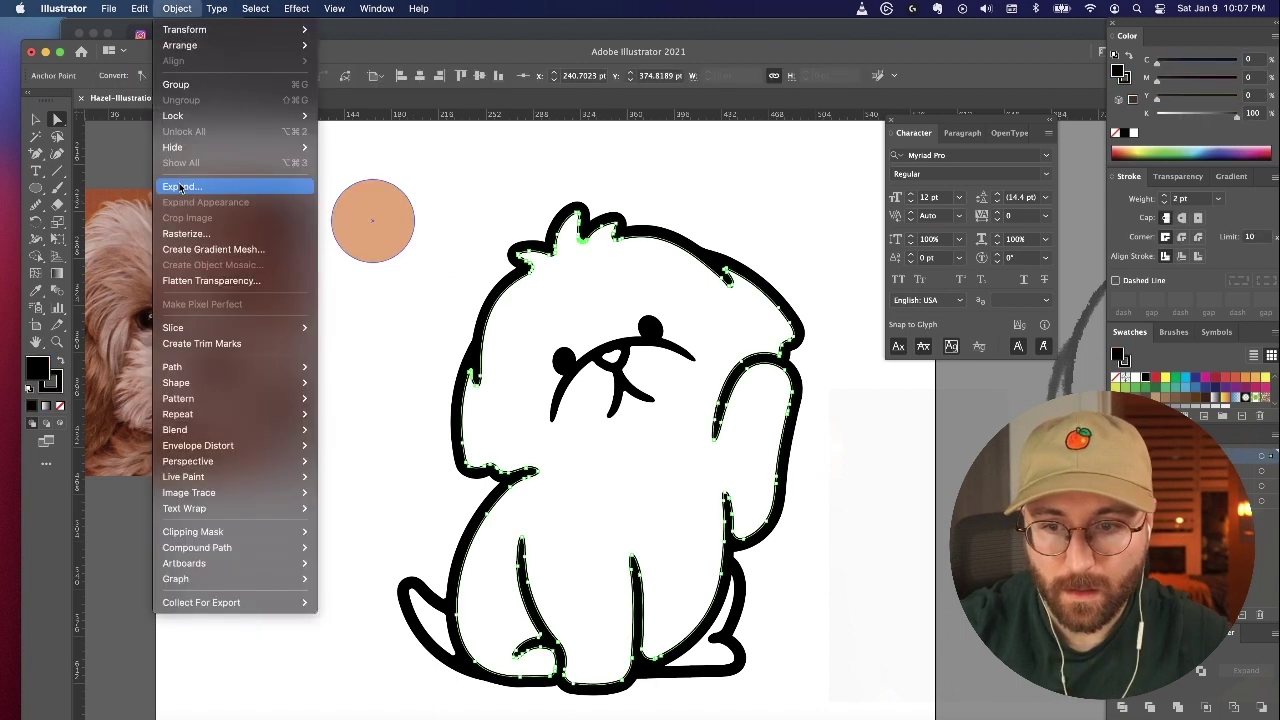
# Step: Expand the fill and stroke of the puppy's outline into plain shapes
pyautogui.click(271, 186)
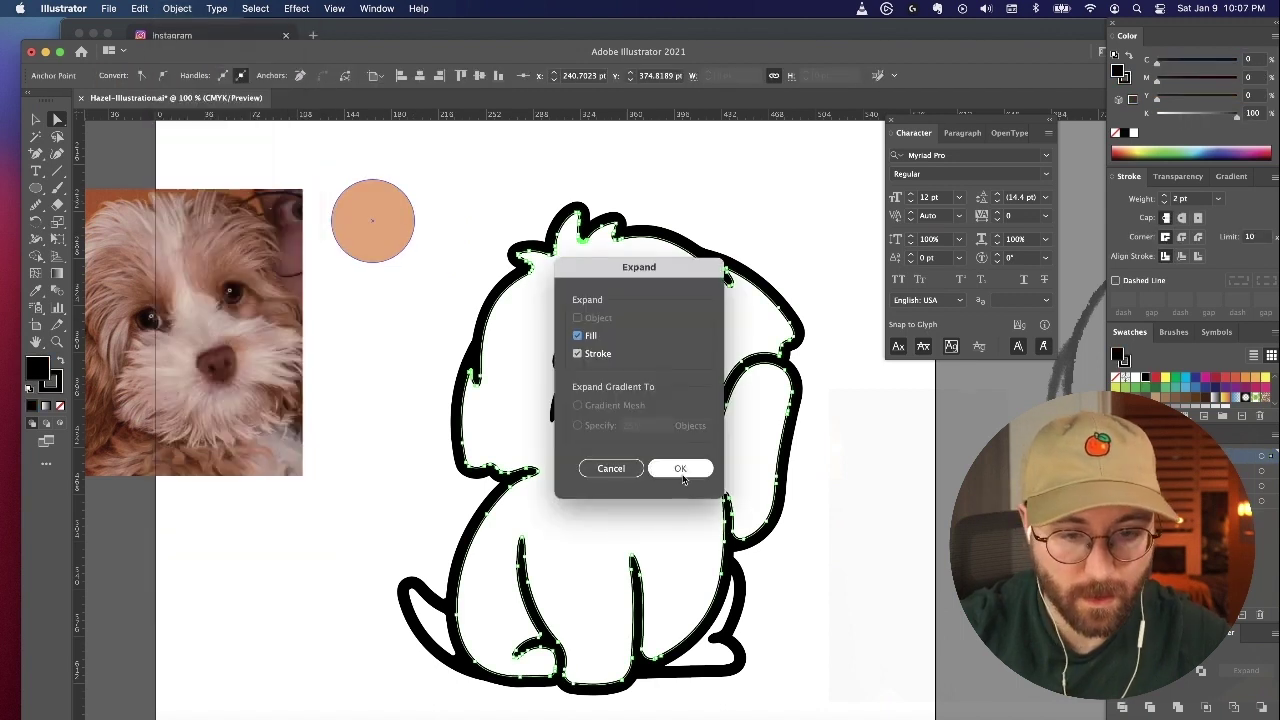
pyautogui.click(678, 466)
pyautogui.click(390, 330)
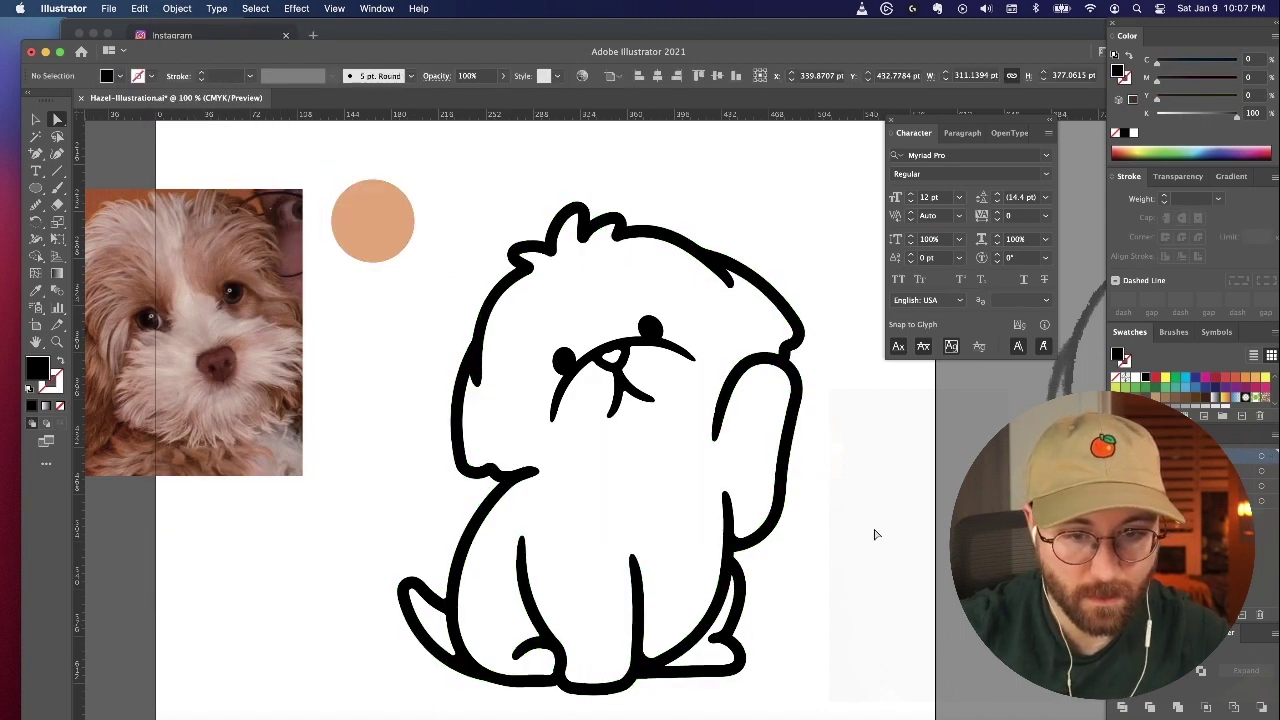
# Step: Make the puppy's line art a Live Paint group and fill its head and body with the circle's tan
pyautogui.click(57, 206)
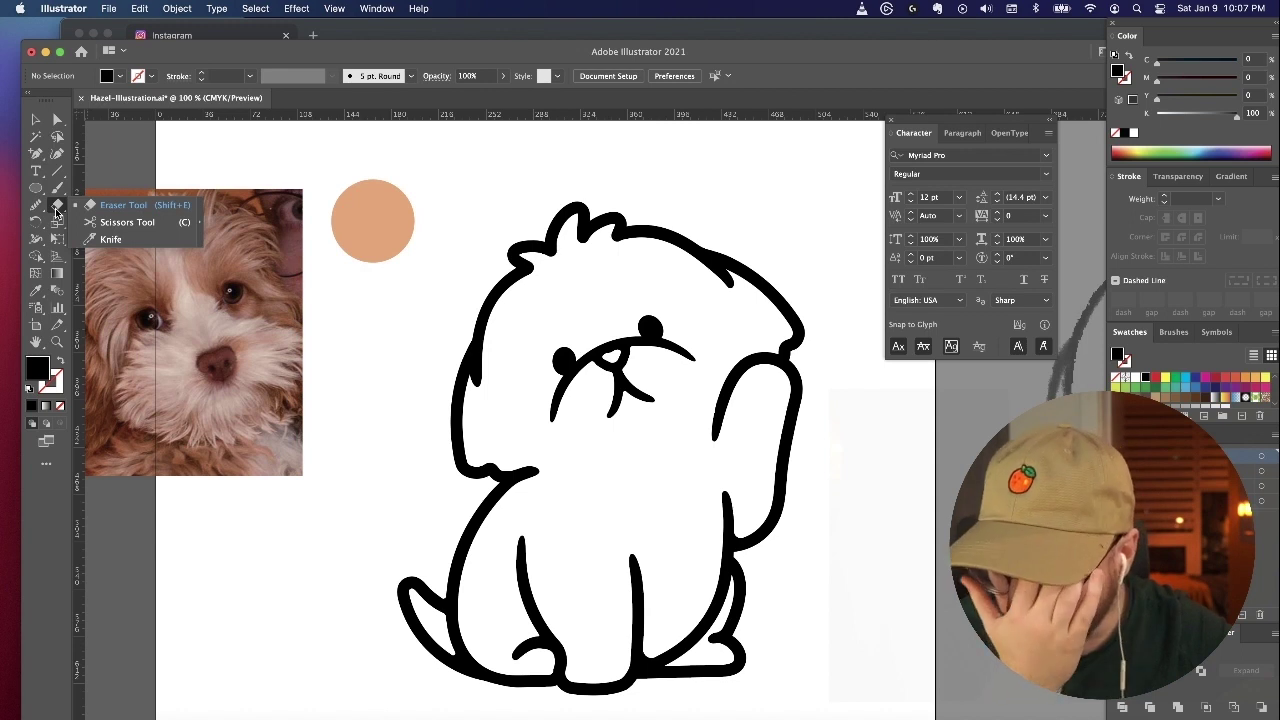
pyautogui.click(56, 210)
pyautogui.click(37, 256)
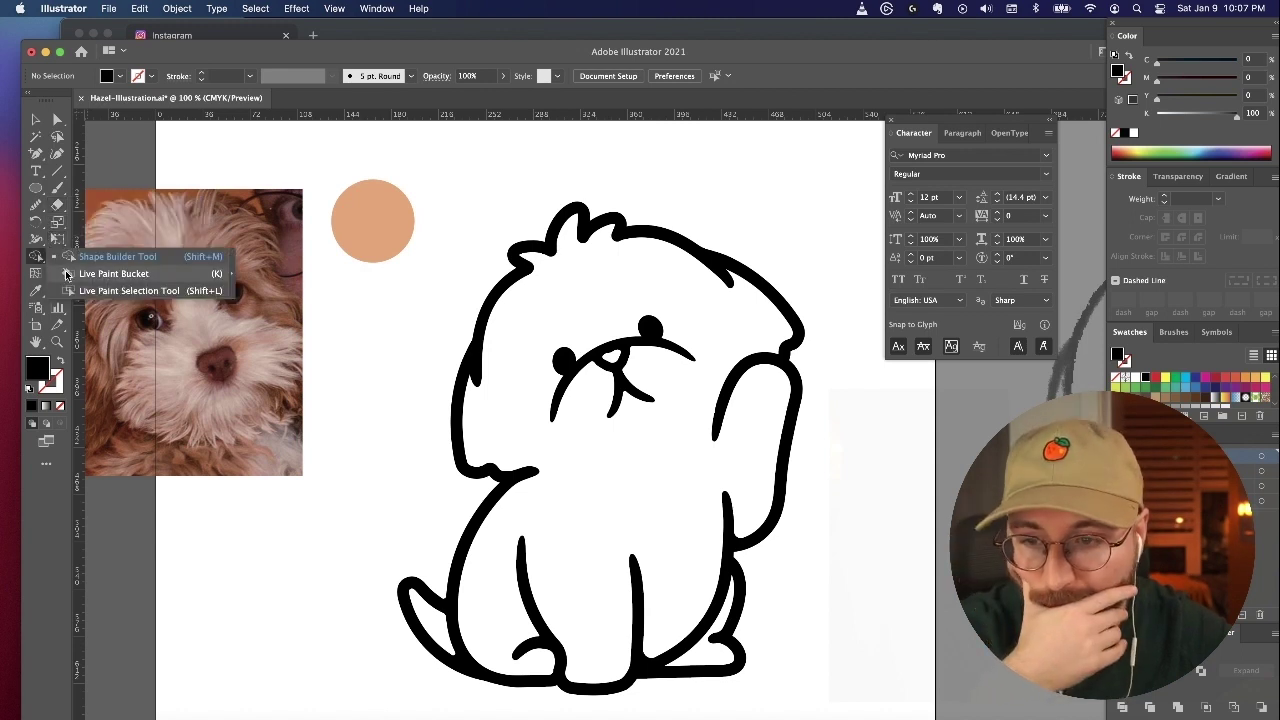
pyautogui.click(67, 274)
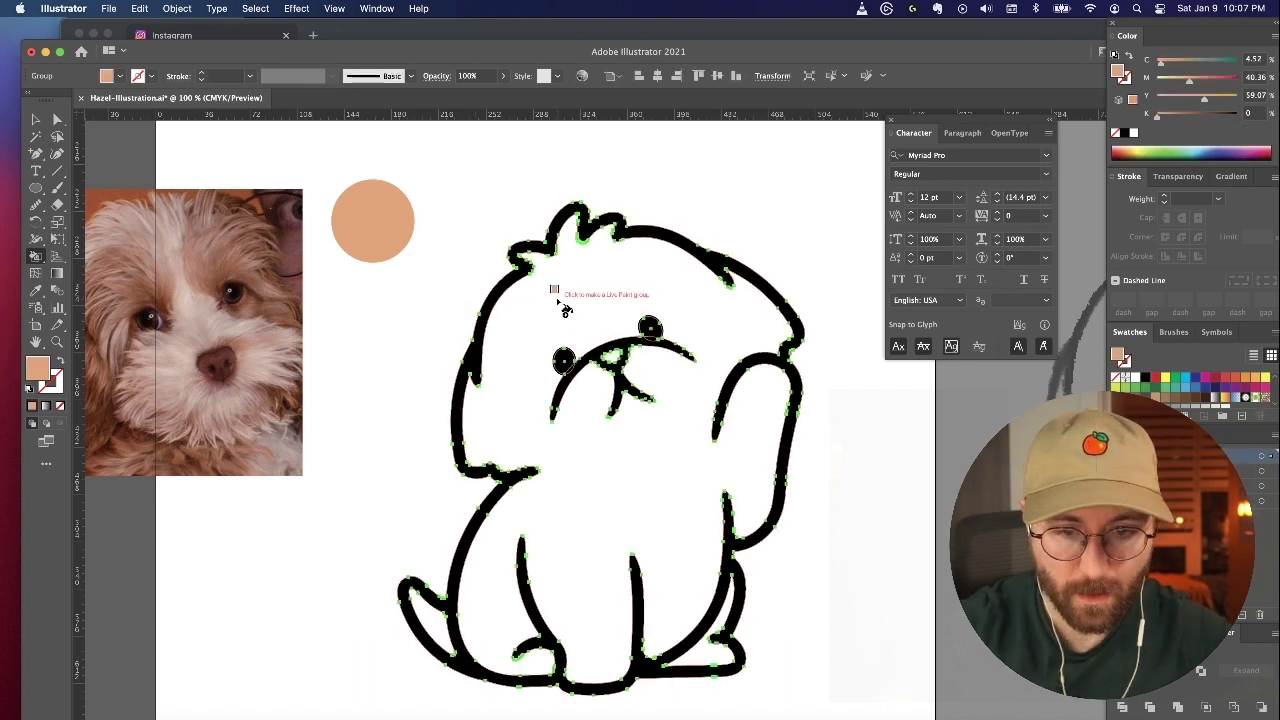
pyautogui.click(563, 305)
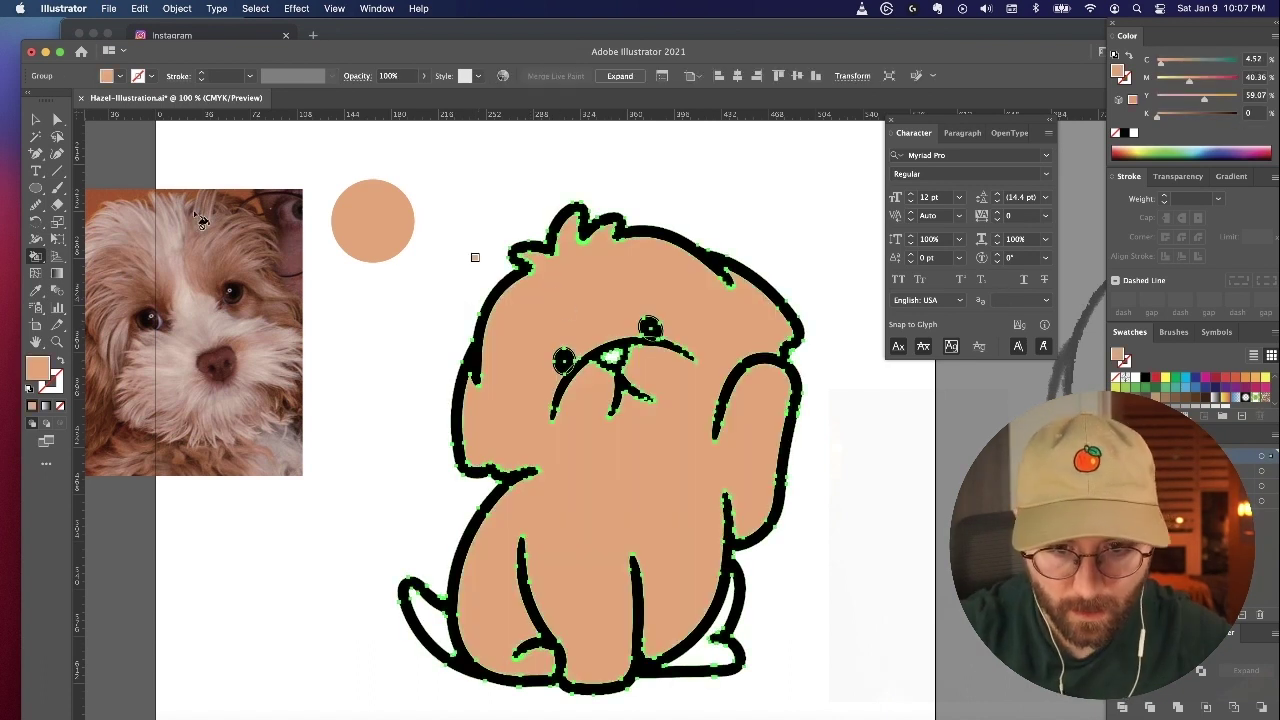
# Step: Fill the puppy's tail with the circle's tan in the Live Paint group
pyautogui.click(422, 603)
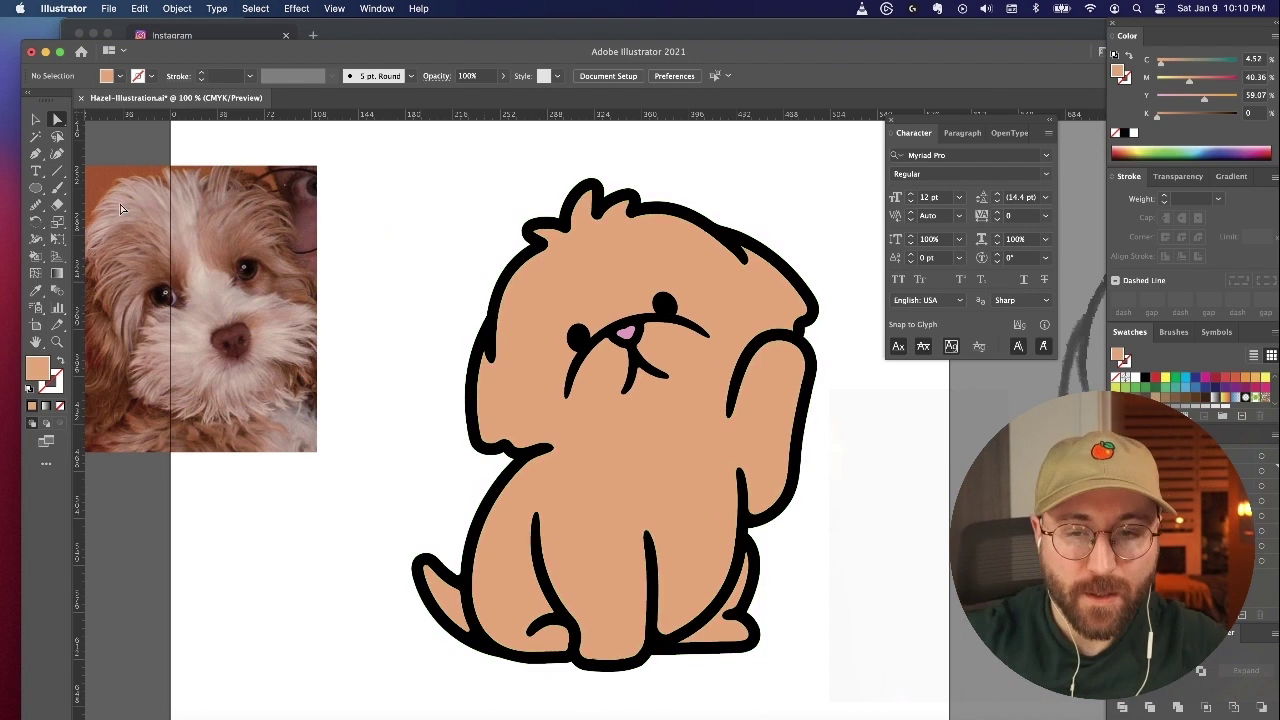
# Step: Draw a white patch over the puppy's muzzle beneath the line art and shape it into two lobes
pyautogui.click(37, 188)
pyautogui.click(1200, 486)
pyautogui.moveTo(568, 338)
pyautogui.mouseDown()
pyautogui.moveTo(664, 434)
pyautogui.moveTo(663, 402)
pyautogui.mouseUp()
pyautogui.click(1135, 377)
pyautogui.press('a')
pyautogui.click(613, 414)
pyautogui.click(833, 430)
pyautogui.click(618, 412)
# Step: Brush a blaze outline from the nose up over the forehead and swap its stroke to a solid white fill
pyautogui.press('b')
pyautogui.moveTo(605, 336)
pyautogui.mouseDown()
pyautogui.moveTo(596, 268)
pyautogui.moveTo(526, 231)
pyautogui.mouseUp()
pyautogui.moveTo(633, 192); pyautogui.dragTo(608, 333)
pyautogui.press('a')
pyautogui.click(602, 278)
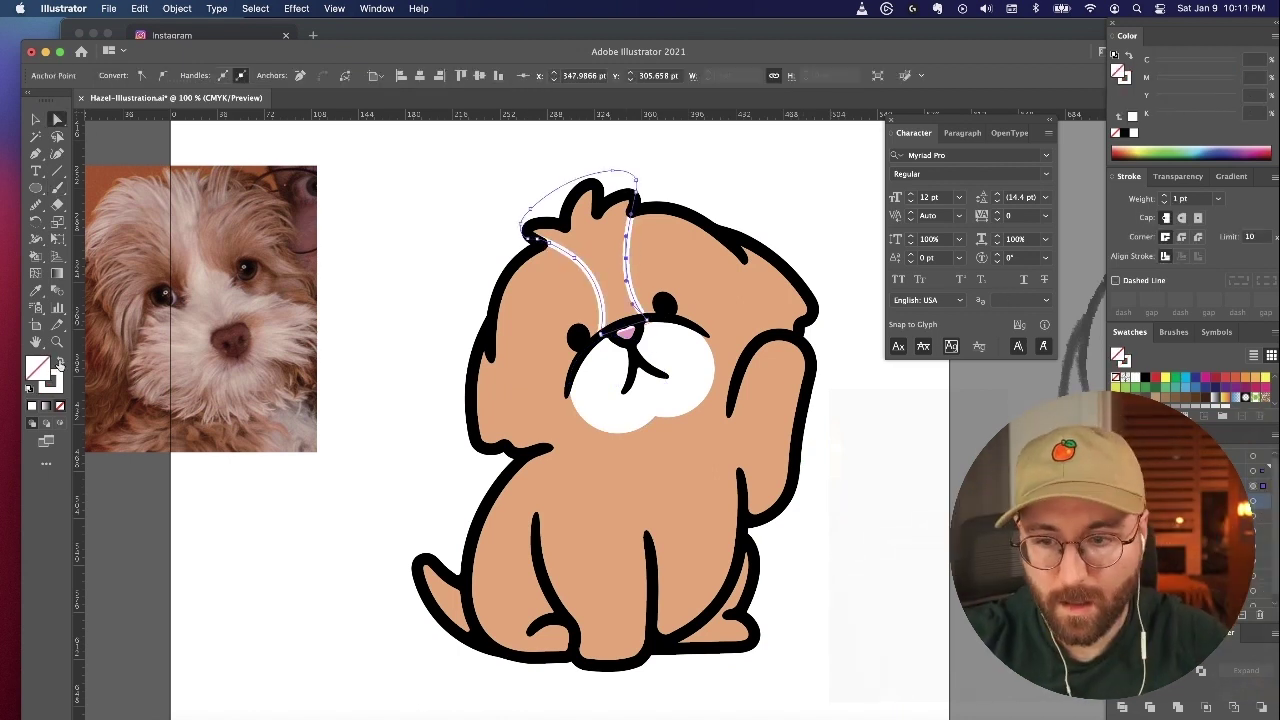
pyautogui.hotkey('shift', 'x')
pyautogui.click(718, 171)
# Step: Refine the notch along the lower edge of the white muzzle patch
pyautogui.press('super+minus')
pyautogui.press('super+equal')
pyautogui.press('super+equal')
pyautogui.press('super+equal')
pyautogui.click(639, 374)
pyautogui.moveTo(647, 547); pyautogui.dragTo(664, 589)
pyautogui.press('super+minus')
pyautogui.press('super+minus')
pyautogui.press('super+minus')
pyautogui.press('super+minus')
pyautogui.click(753, 568)
# Step: Add white ellipses over the front paw and the right-hand hind paw, trimming the excess from the hind-paw shape
pyautogui.press('super+minus')
pyautogui.press('super+equal')
pyautogui.press('super+equal')
pyautogui.press('super+equal')
pyautogui.press('super+equal')
pyautogui.click(37, 188)
pyautogui.moveTo(556, 650); pyautogui.dragTo(659, 586)
pyautogui.moveTo(827, 625)
pyautogui.mouseDown()
pyautogui.moveTo(687, 576)
pyautogui.moveTo(689, 616)
pyautogui.mouseUp()
pyautogui.click(57, 205)
pyautogui.press('a')
pyautogui.click(708, 594)
pyautogui.press('Delete')
# Step: Brush a patch around the left-hand hind paw and swap its stroke to a solid white fill
pyautogui.press('b')
pyautogui.moveTo(560, 574); pyautogui.dragTo(497, 616)
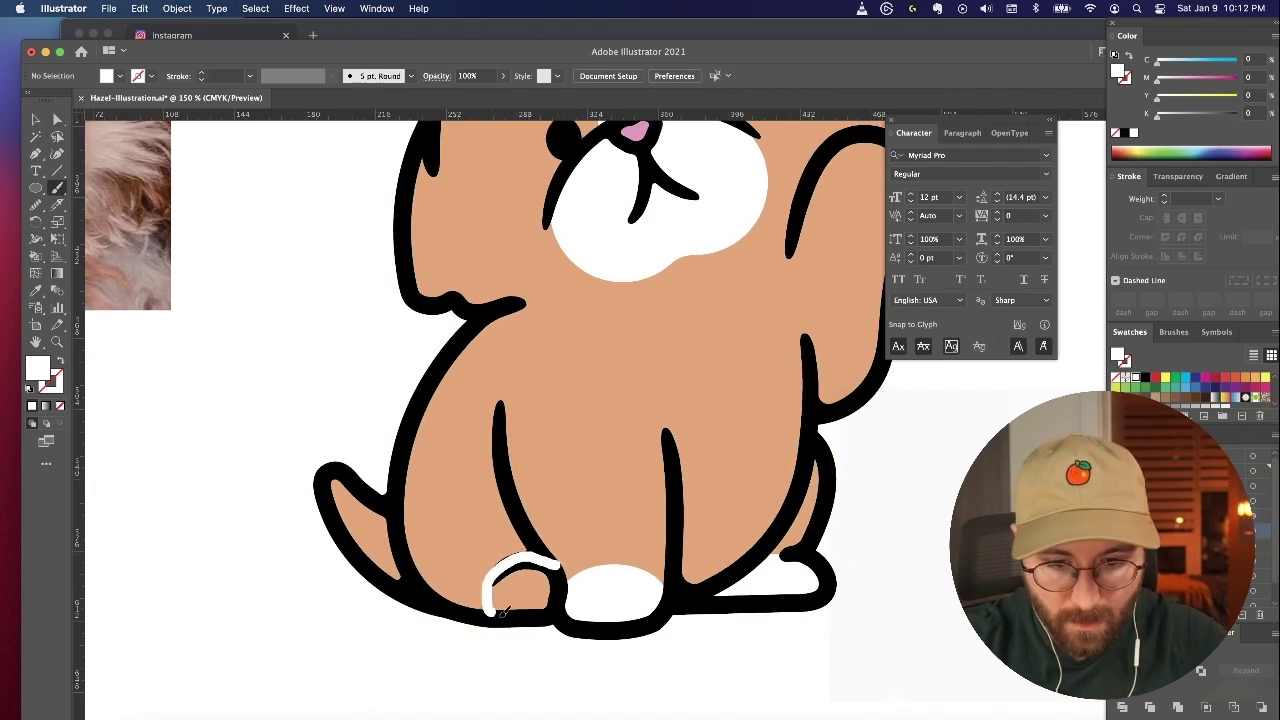
pyautogui.press('a')
pyautogui.click(486, 594)
pyautogui.hotkey('shift', 'x')
pyautogui.press('super+minus')
pyautogui.press('super+minus')
pyautogui.press('super+minus')
pyautogui.press('super+minus')
pyautogui.press('super+minus')
pyautogui.click(172, 522)
pyautogui.press('super+equal')
pyautogui.press('super+equal')
pyautogui.press('super+equal')
pyautogui.press('super+equal')
pyautogui.press('super+equal')
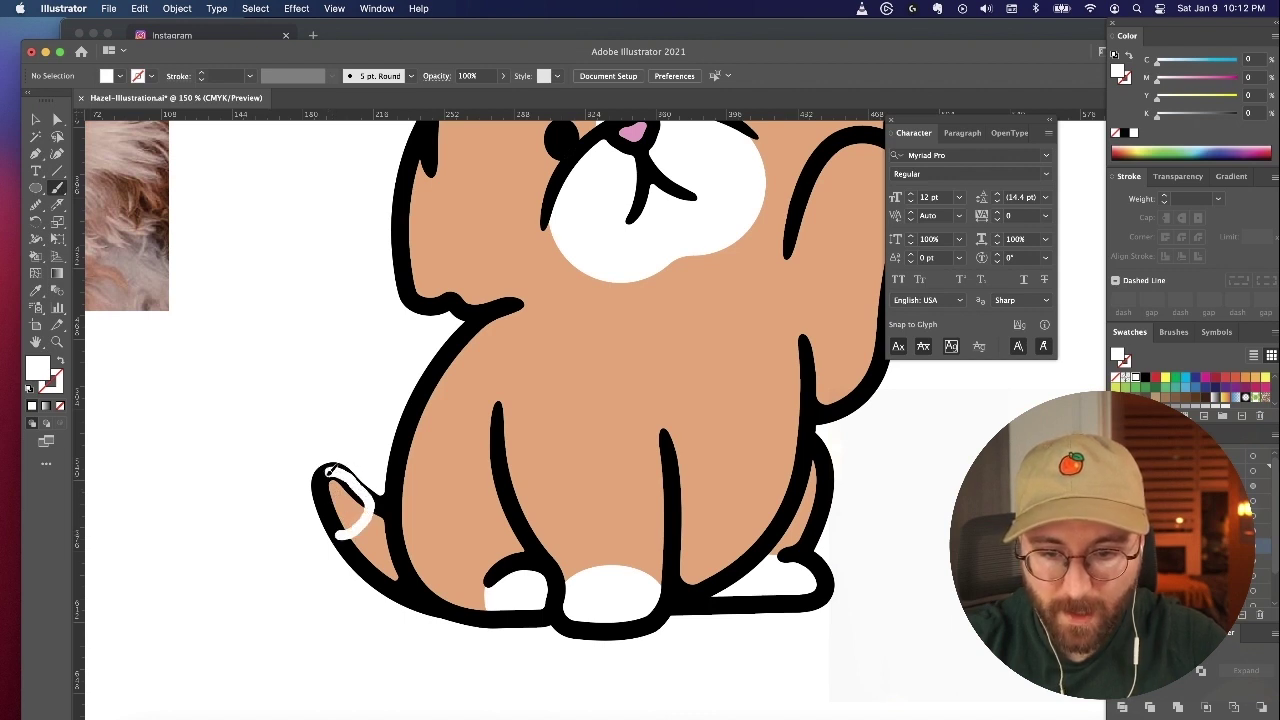
# Step: Brush a patch around the tip of the tail and make it solid white
pyautogui.moveTo(340, 534); pyautogui.dragTo(345, 535)
pyautogui.press('a')
pyautogui.press('super+shift+a')
pyautogui.press('v')
pyautogui.press('super+minus')
pyautogui.press('super+minus')
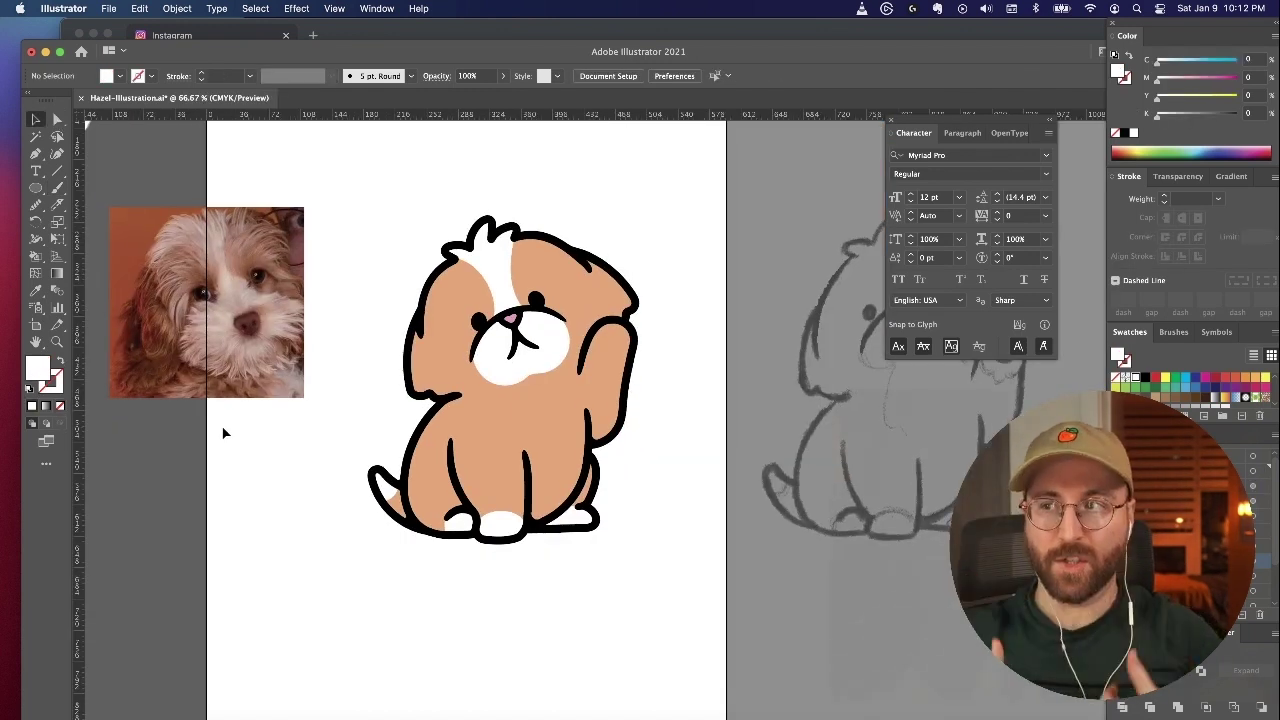
pyautogui.press('super+equal')
pyautogui.press('super+equal')
pyautogui.hscroll(-3, 225, 433)
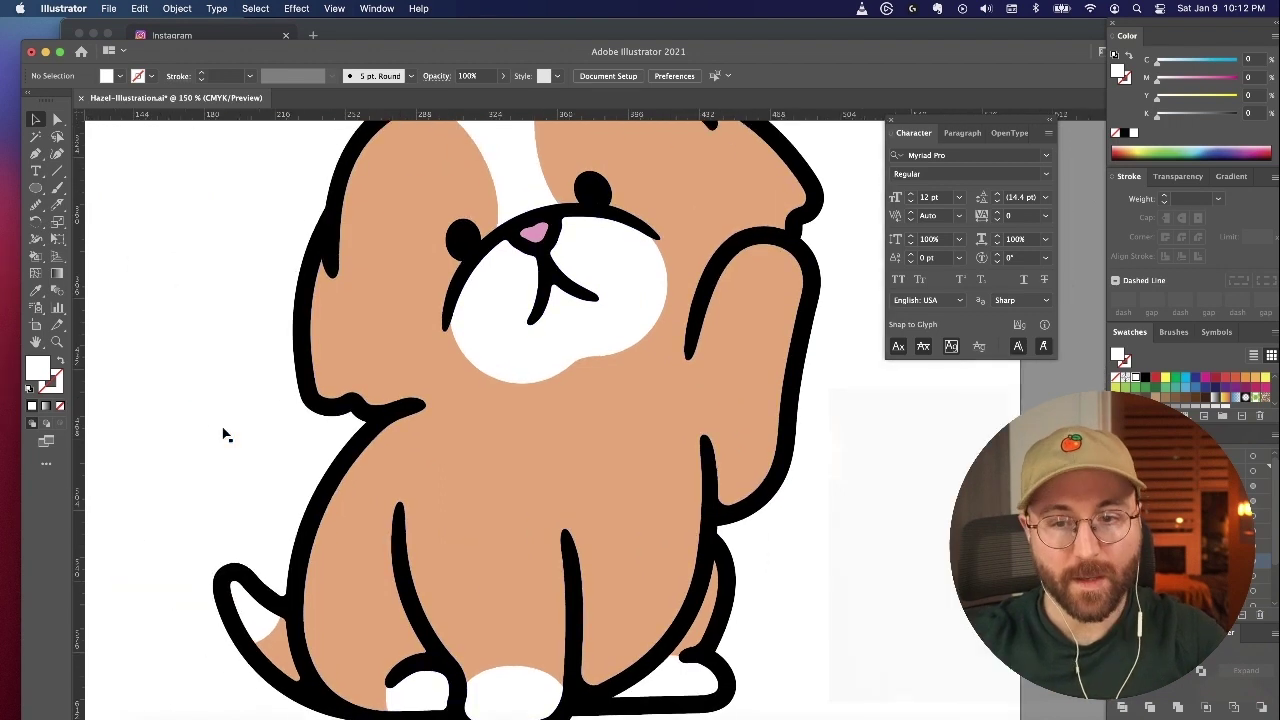
pyautogui.press('super+minus')
pyautogui.press('super+minus')
pyautogui.hscroll(2, 225, 433)
pyautogui.press('super+equal')
pyautogui.press('super+minus')
pyautogui.press('super+minus')
pyautogui.press('super+minus')
pyautogui.press('super+equal')
pyautogui.press('super+equal')
pyautogui.press('super+equal')
pyautogui.press('super+equal')
# Step: Brush a closed patch along the outline and inner edge of the puppy's left-hand ear
pyautogui.press('b')
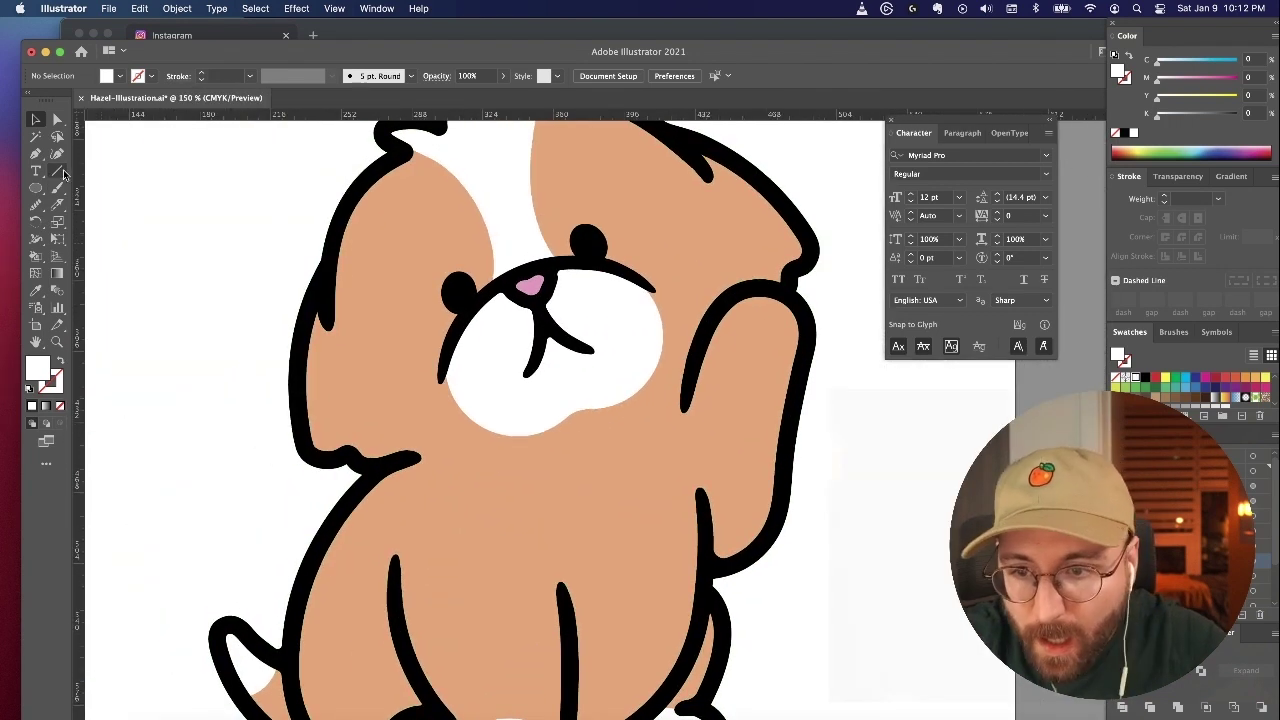
pyautogui.moveTo(328, 287)
pyautogui.mouseDown()
pyautogui.moveTo(338, 347)
pyautogui.moveTo(415, 424)
pyautogui.moveTo(382, 458)
pyautogui.moveTo(299, 333)
pyautogui.mouseUp()
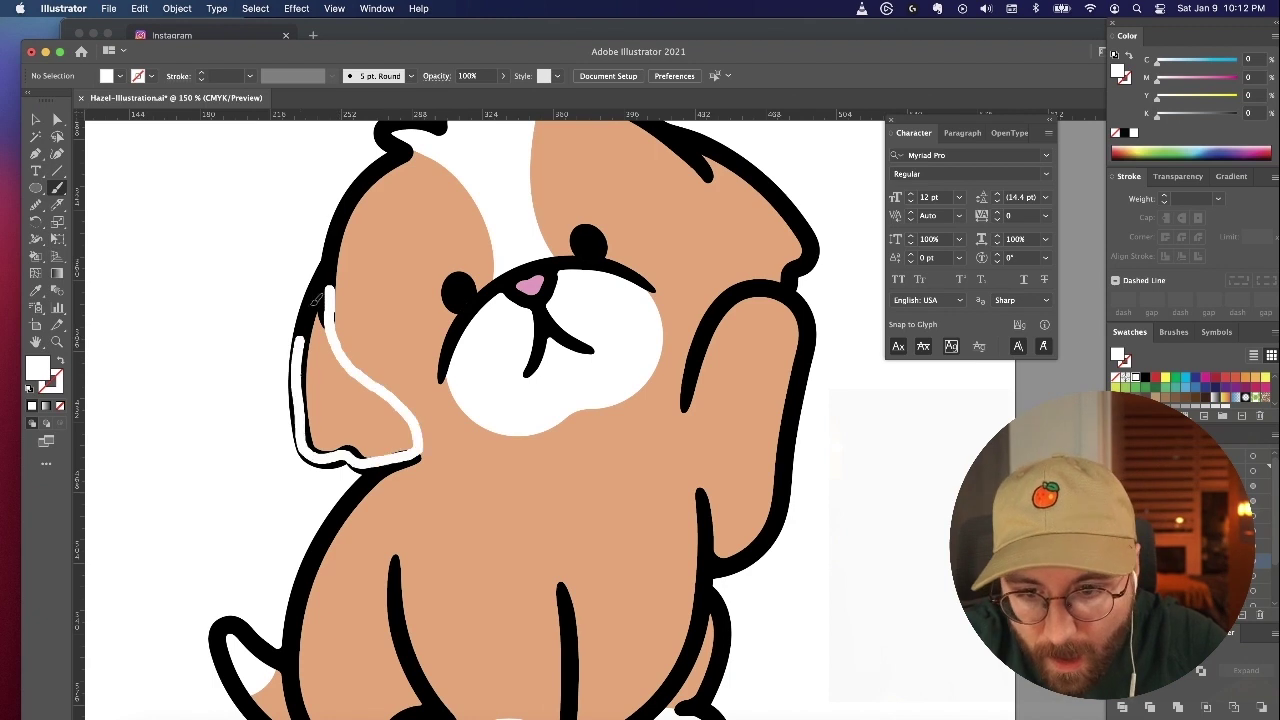
pyautogui.press('a')
pyautogui.click(391, 409)
# Step: Fill the ear patch with the darker brown b77141, using the body's tan as the starting colour
pyautogui.doubleClick(38, 368)
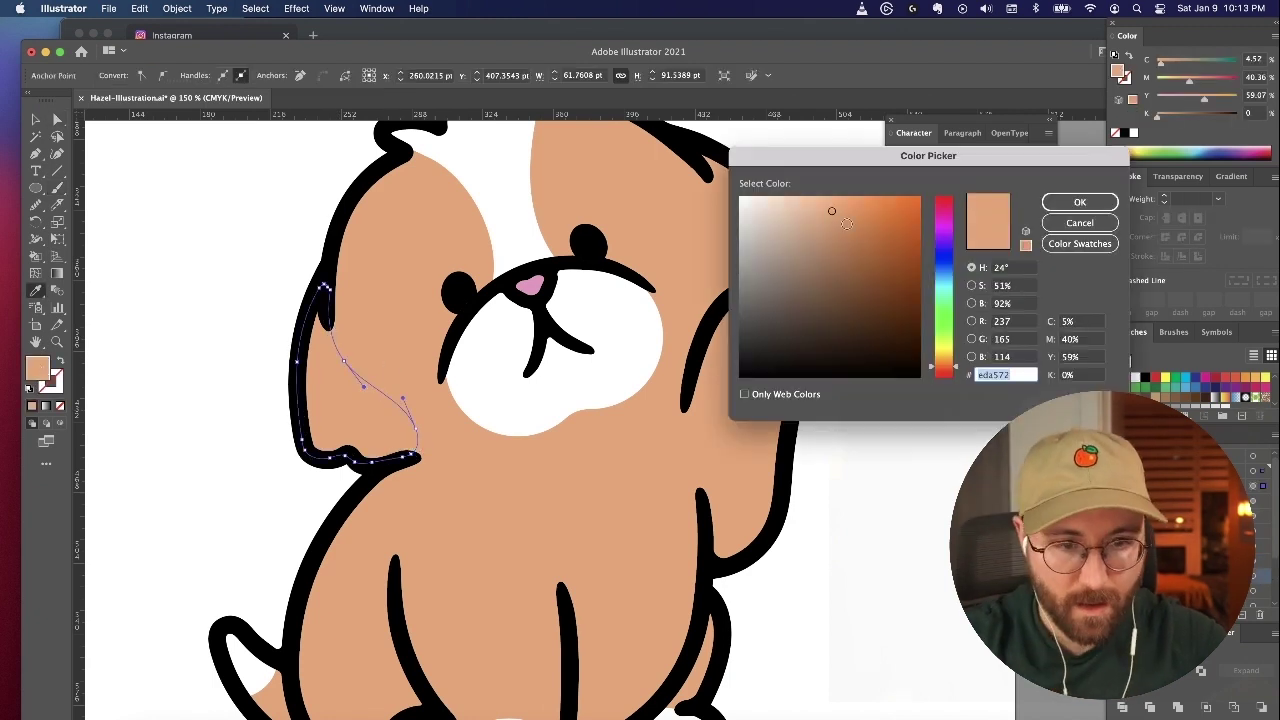
pyautogui.click(877, 238)
pyautogui.click(1080, 202)
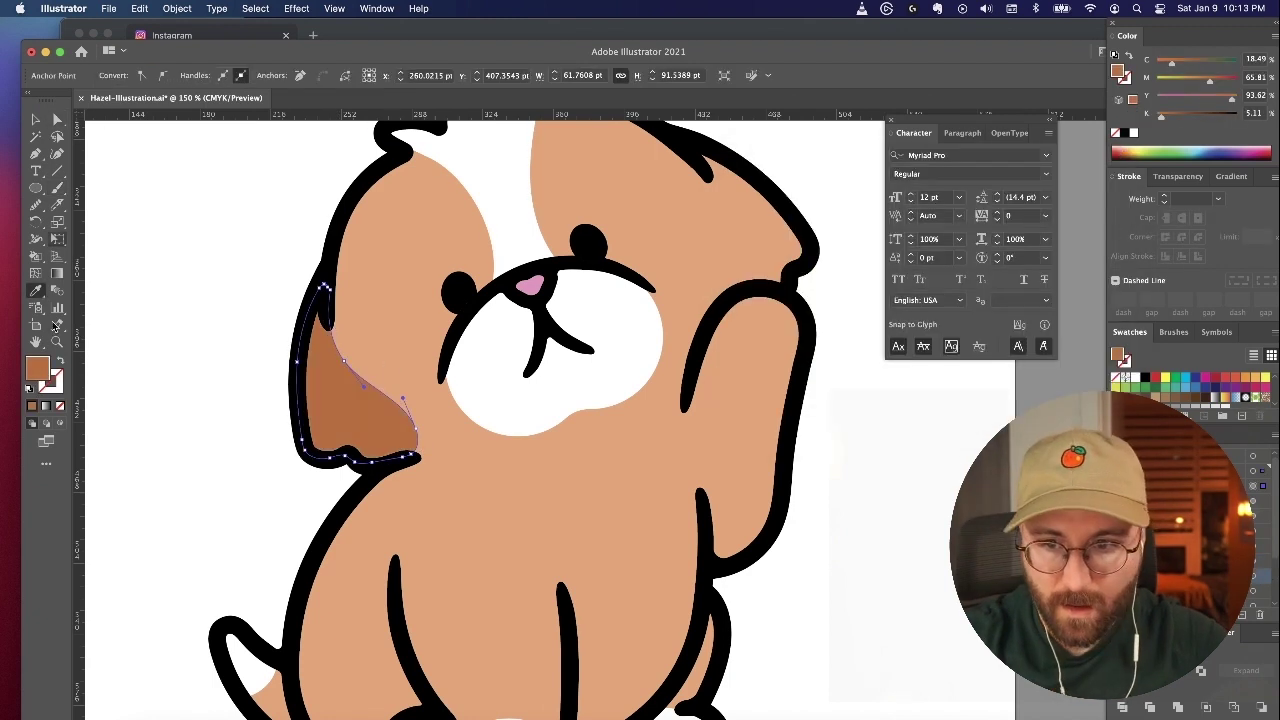
pyautogui.moveTo(902, 256); pyautogui.dragTo(856, 247)
pyautogui.click(1082, 204)
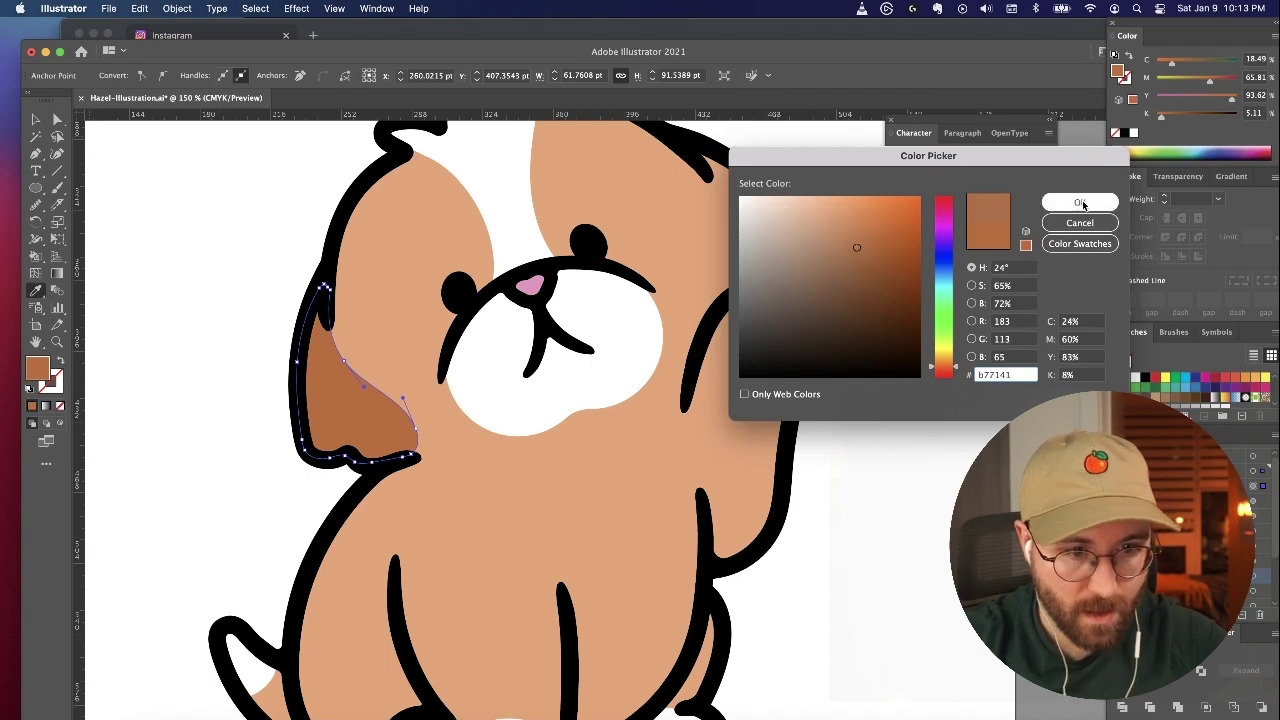
pyautogui.click(57, 119)
pyautogui.click(124, 202)
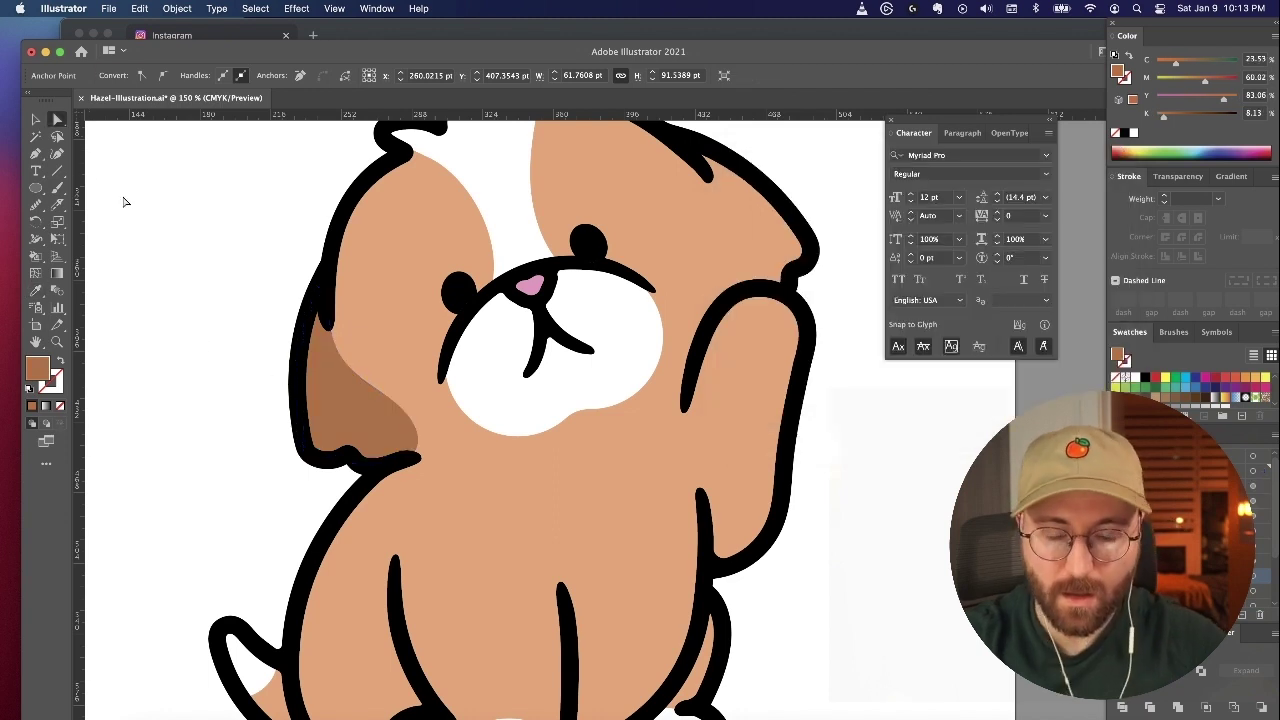
# Step: Compare the coloured puppy with the original sketch, the plain line art and the reference characters
pyautogui.hotkey('ctrl', '-')
pyautogui.hotkey('ctrl', '-')
pyautogui.hotkey('ctrl', '-')
pyautogui.hotkey('ctrl', '-')
pyautogui.hotkey('ctrl', '-')
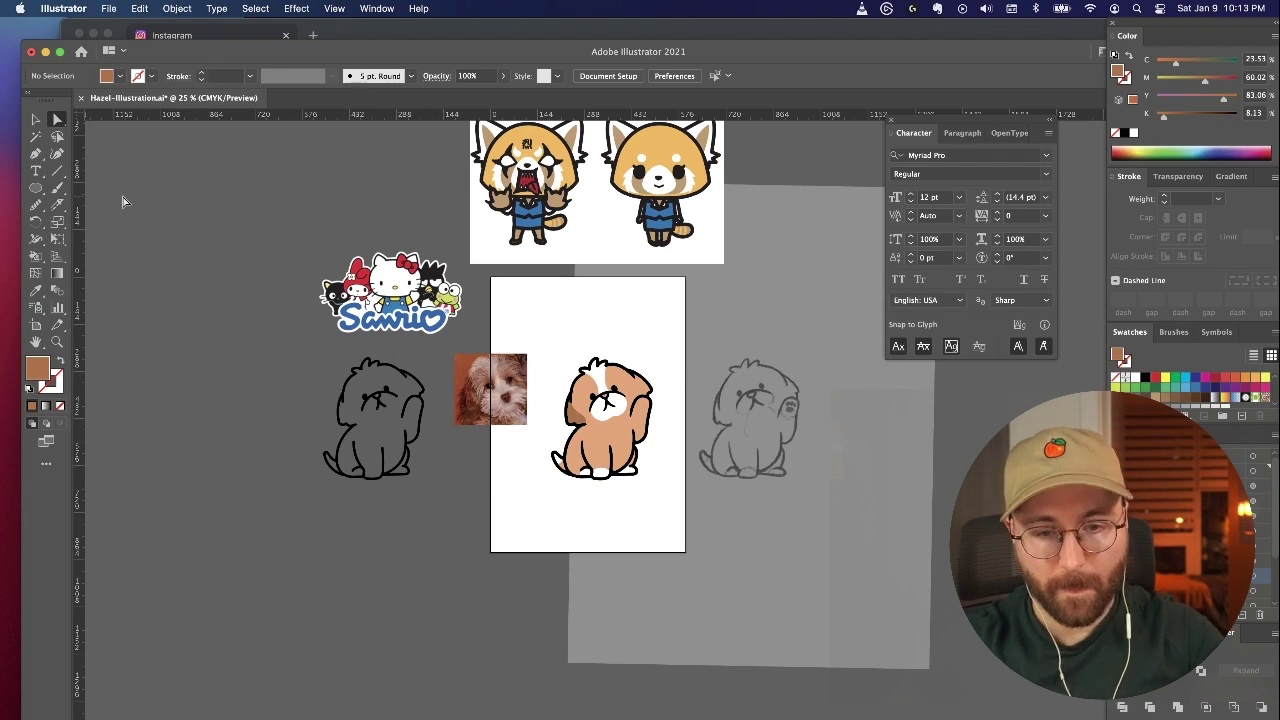
pyautogui.hotkey('ctrl', '+')
pyautogui.hotkey('ctrl', '+')
pyautogui.hotkey('ctrl', '+')
pyautogui.hotkey('ctrl', '+')
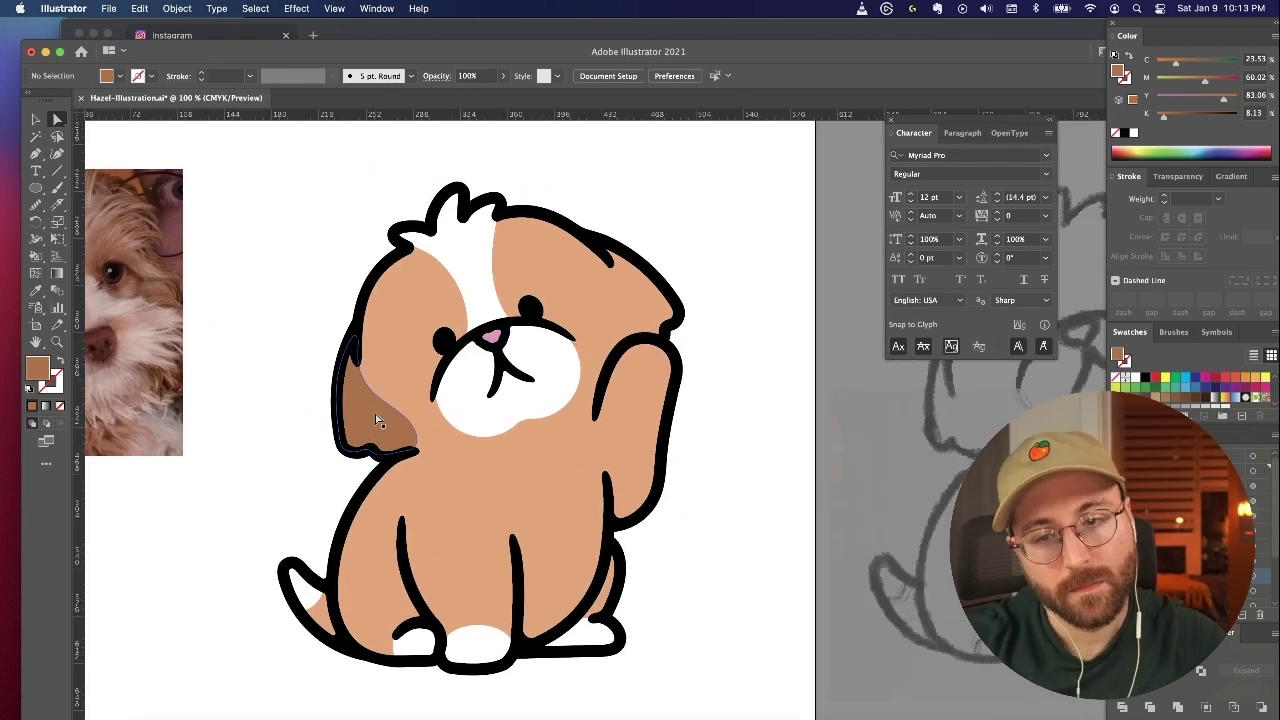
# Step: Copy the brown ear patch onto the opposite ear, mirror it and fit it inside that ear's outline
pyautogui.rightClick(598, 346)
pyautogui.moveTo(636, 606)
pyautogui.moveTo(377, 420)
pyautogui.mouseDown()
pyautogui.moveTo(597, 346)
pyautogui.moveTo(624, 299)
pyautogui.mouseUp()
pyautogui.click(802, 647)
pyautogui.press('Return')
pyautogui.press('v')
pyautogui.moveTo(668, 365); pyautogui.dragTo(692, 321)
pyautogui.click(57, 119)
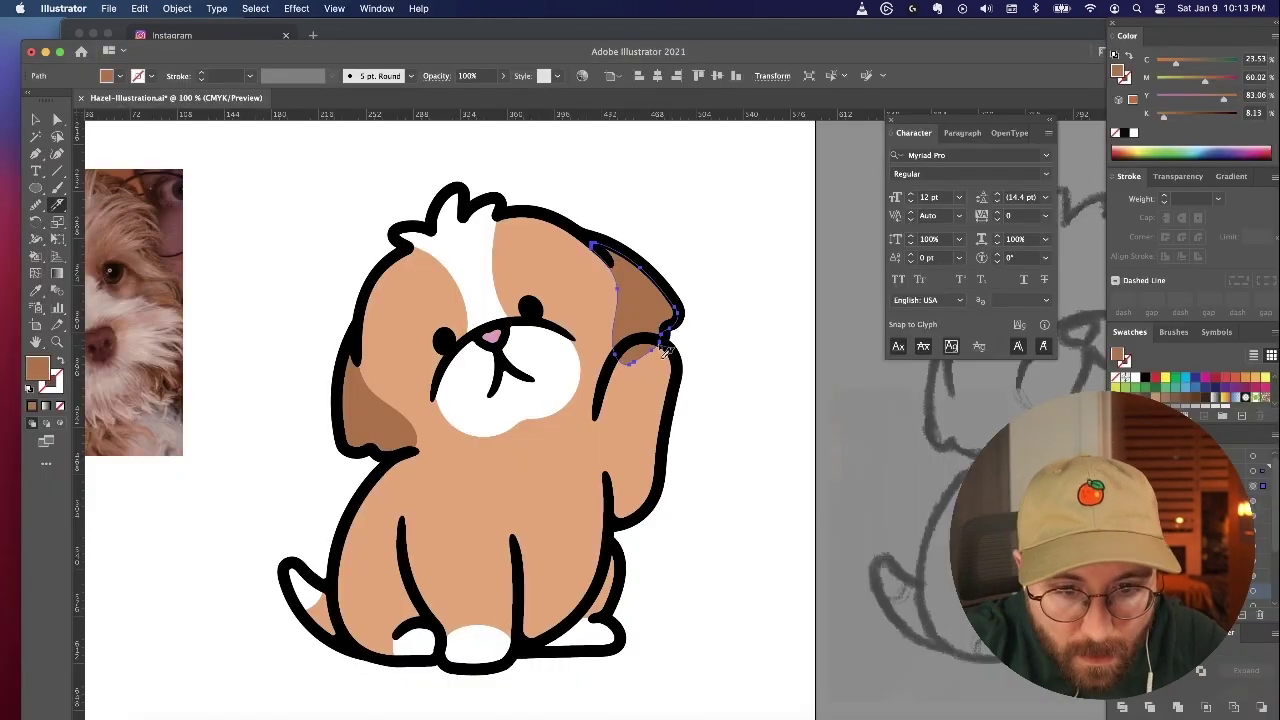
pyautogui.click(725, 345)
# Step: Brush a patch over the tip of the raised paw and fill it with the front paw's white
pyautogui.press('super+plus')
pyautogui.press('p')
pyautogui.click(57, 188)
pyautogui.moveTo(617, 237)
pyautogui.mouseDown()
pyautogui.moveTo(538, 281)
pyautogui.moveTo(607, 314)
pyautogui.moveTo(617, 237)
pyautogui.mouseUp()
pyautogui.press('v')
pyautogui.click(575, 316)
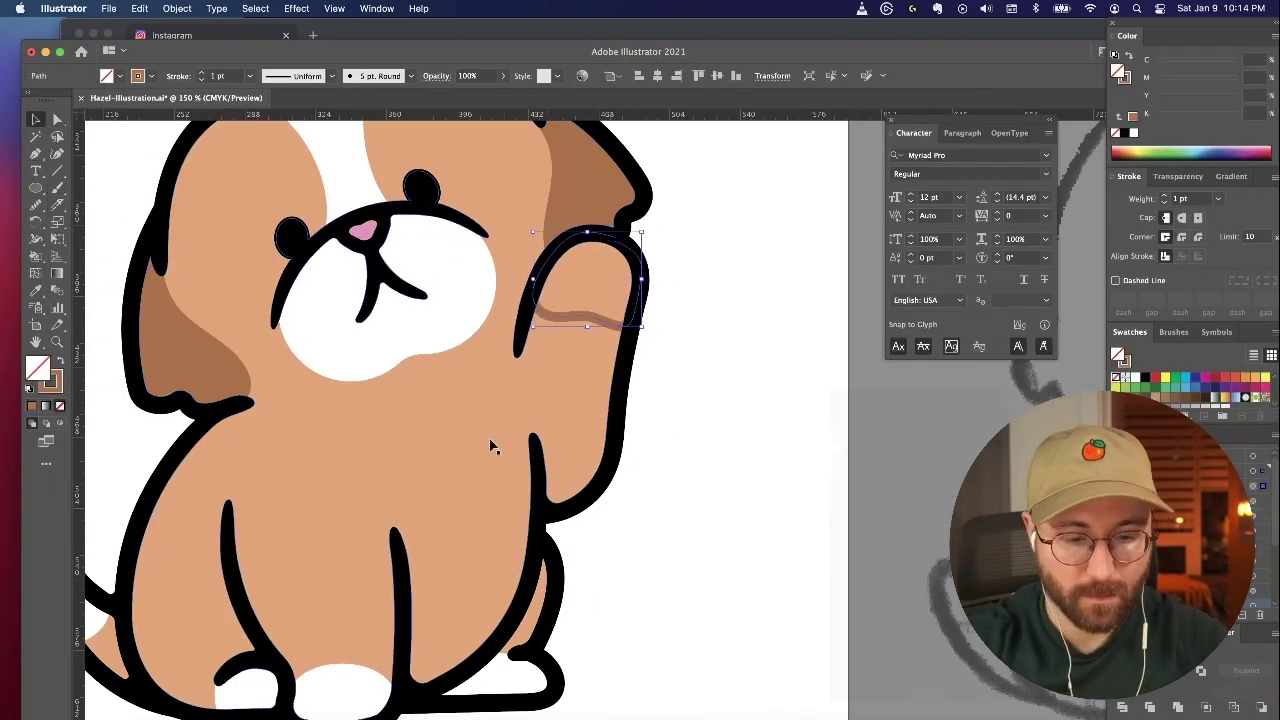
pyautogui.press('o')
pyautogui.press('i')
pyautogui.click(347, 684)
pyautogui.click(58, 120)
# Step: Adjust the edge anchors of the white patch on the left-hand hind paw
pyautogui.scroll(-2, 520, 560)
pyautogui.hscroll(-2, 520, 560)
pyautogui.click(580, 591)
pyautogui.click(723, 586)
pyautogui.click(312, 636)
pyautogui.moveTo(307, 641); pyautogui.dragTo(296, 641)
pyautogui.click(371, 648)
# Step: Brush a chest patch outline from the muzzle down to the front legs and back up, closing the path across the muzzle
pyautogui.scroll(-3, 371, 648)
pyautogui.press('super+minus')
pyautogui.press('super+minus')
pyautogui.click(574, 531)
pyautogui.press('super+plus')
pyautogui.press('super+plus')
pyautogui.press('b')
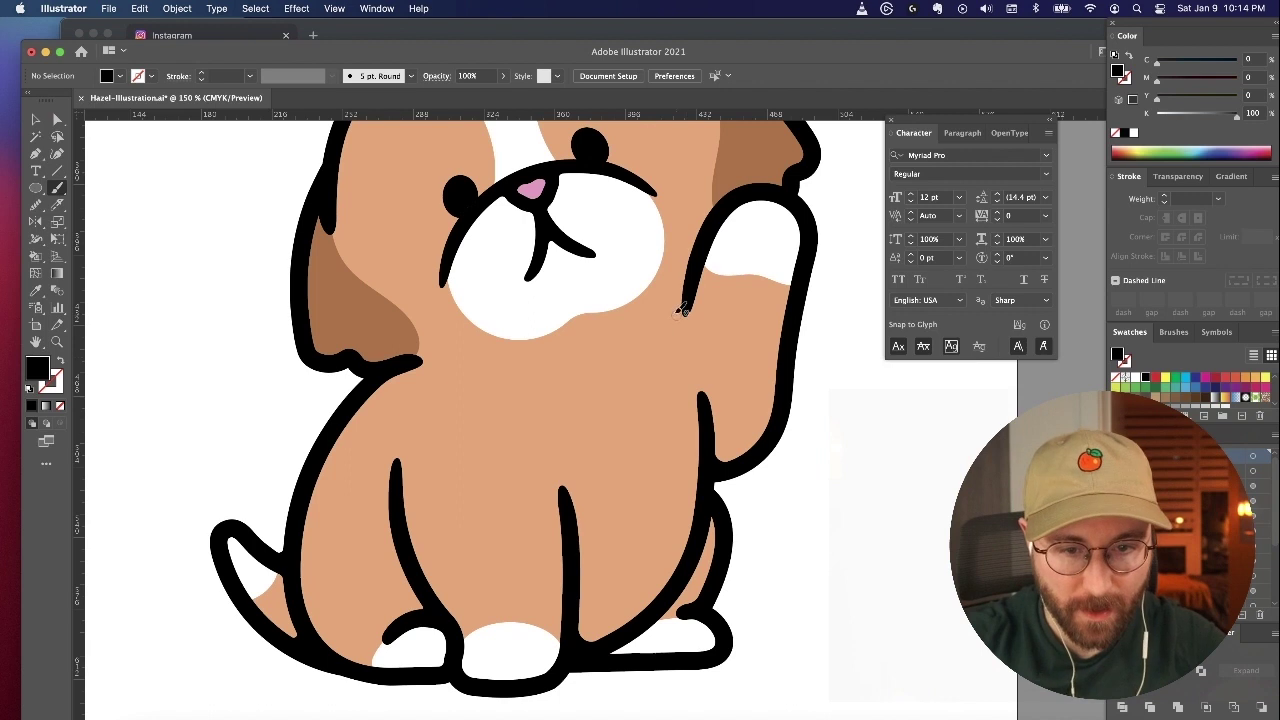
pyautogui.moveTo(658, 254)
pyautogui.mouseDown()
pyautogui.moveTo(688, 296)
pyautogui.moveTo(705, 378)
pyautogui.moveTo(703, 520)
pyautogui.moveTo(686, 590)
pyautogui.moveTo(615, 640)
pyautogui.moveTo(585, 646)
pyautogui.moveTo(553, 455)
pyautogui.moveTo(509, 441)
pyautogui.moveTo(515, 340)
pyautogui.moveTo(500, 320)
pyautogui.mouseUp()
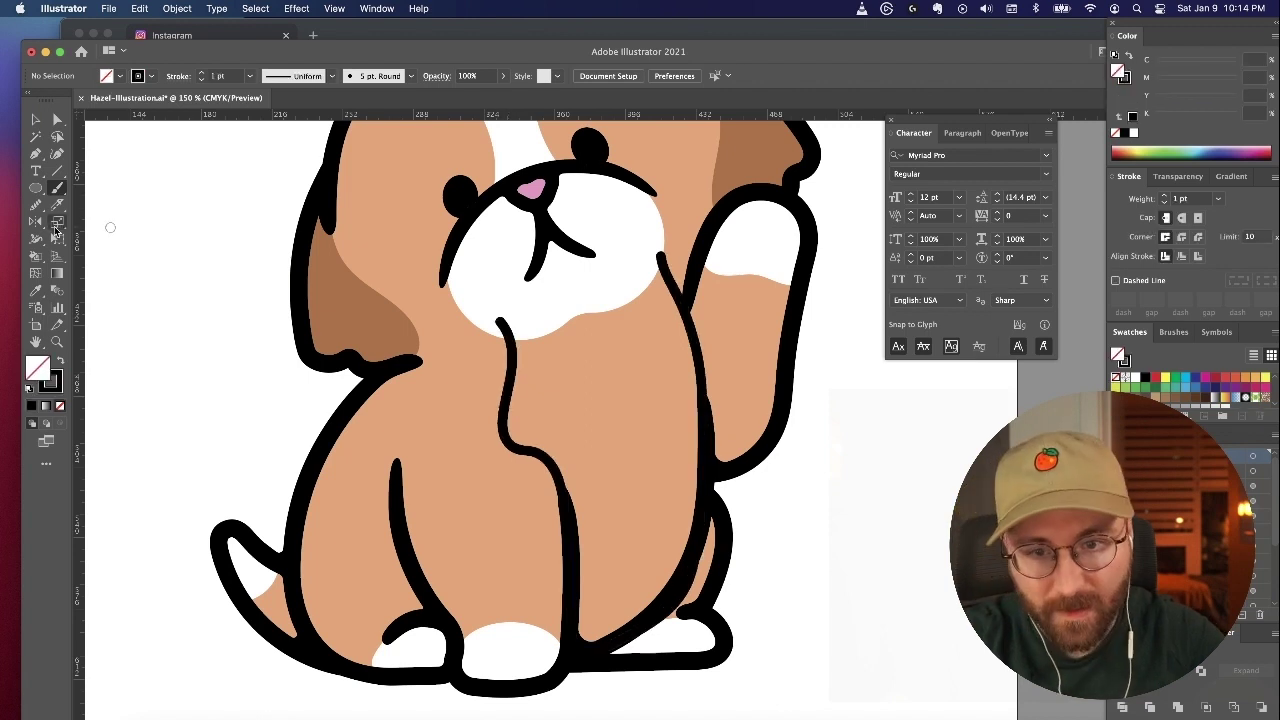
pyautogui.click(57, 136)
pyautogui.click(57, 119)
pyautogui.click(513, 350)
pyautogui.click(35, 154)
pyautogui.click(500, 321)
pyautogui.click(661, 257)
# Step: Fill the chest patch with the muzzle's white and unite it with the muzzle patch
pyautogui.press('i')
pyautogui.click(606, 264)
pyautogui.press('a')
pyautogui.press('v')
pyautogui.keyDown('shift'); pyautogui.click(469, 263); pyautogui.keyUp('shift')
pyautogui.click(1123, 671)
# Step: Smooth the left-hand edge of the merged white chest patch by moving and cleaning up its anchor points
pyautogui.press('a')
pyautogui.moveTo(500, 347); pyautogui.dragTo(468, 386)
pyautogui.click(507, 432)
pyautogui.press('super+equal')
pyautogui.press('super+equal')
pyautogui.click(536, 332)
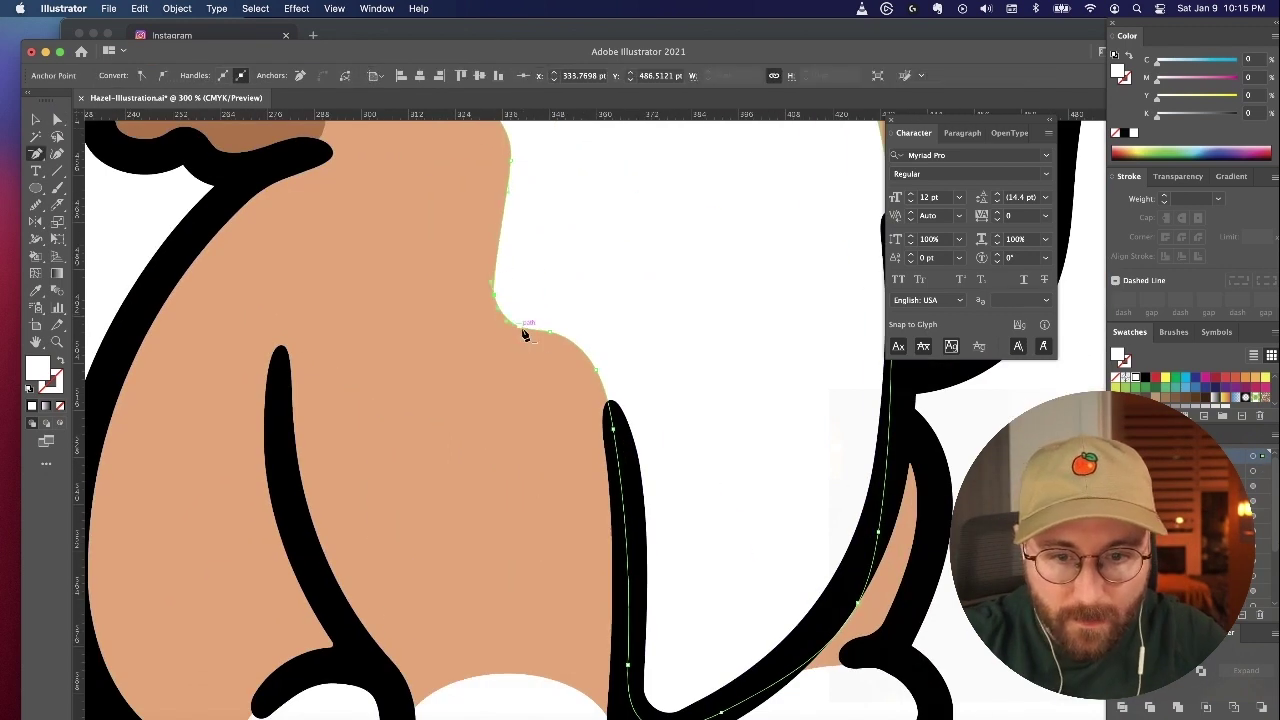
pyautogui.press('super+minus')
pyautogui.click(158, 276)
# Step: Move the white patch's anchor beside the nose so its edge tucks under the line art
pyautogui.press('super+minus')
pyautogui.press('super+minus')
pyautogui.press('super+minus')
pyautogui.press('super+minus')
pyautogui.press('super+minus')
pyautogui.press('super+minus')
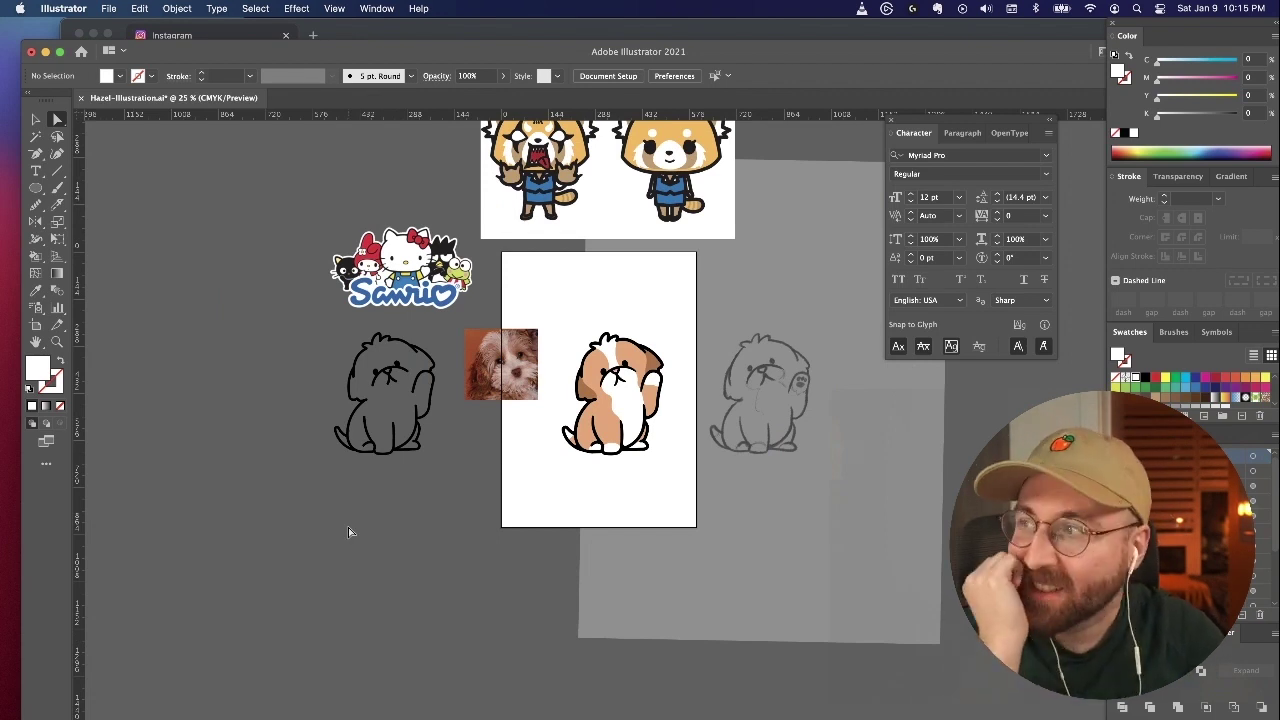
pyautogui.press('super+equal')
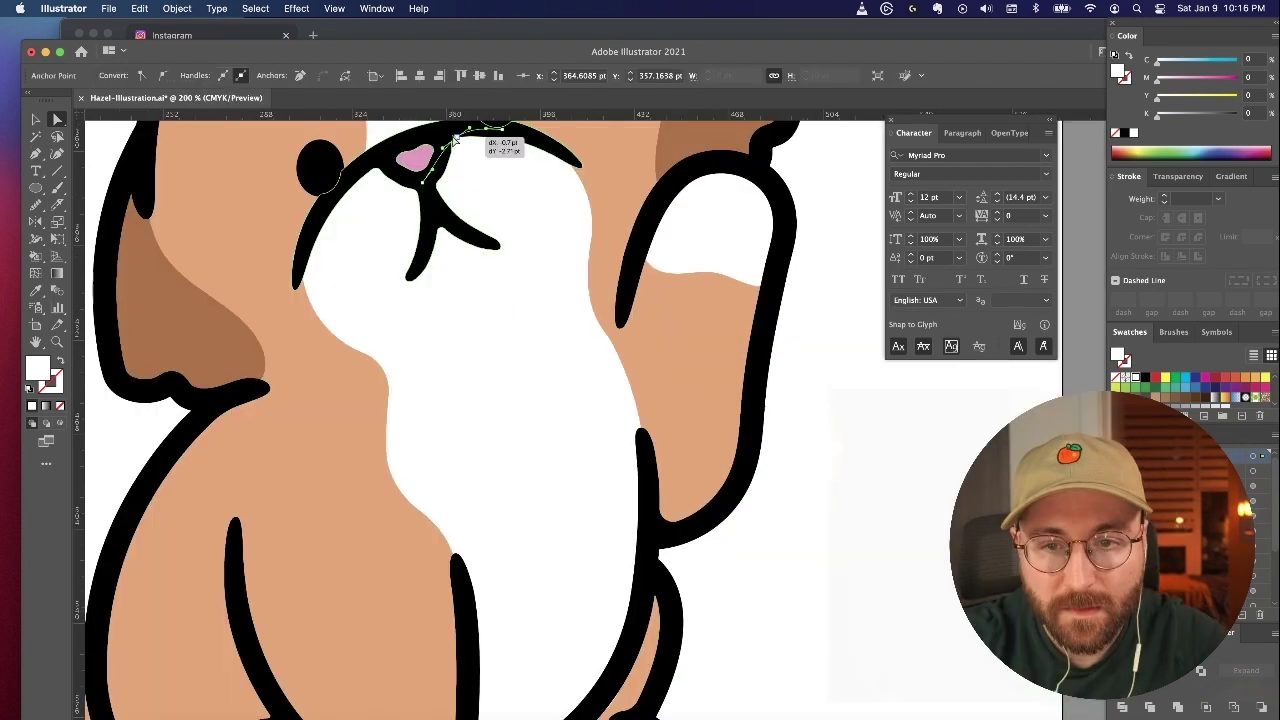
pyautogui.click(531, 301)
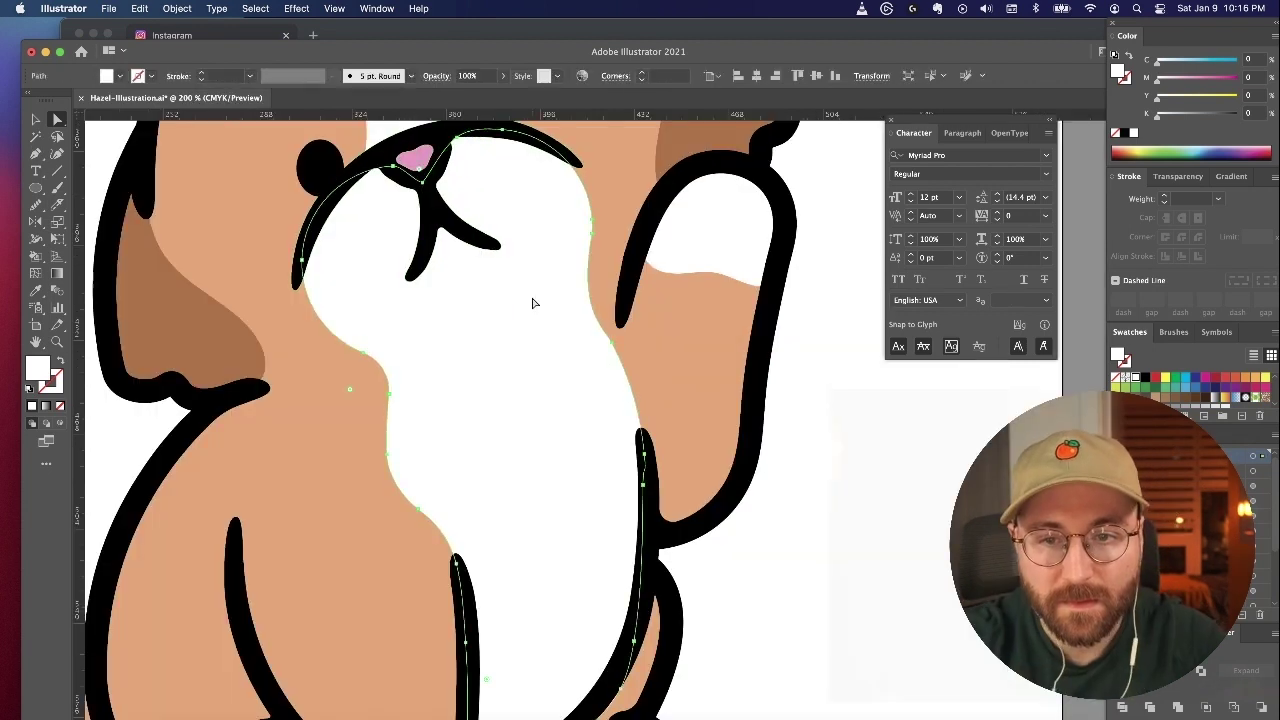
# Step: Review the whole coloured puppy against the reference photo
pyautogui.press('super+minus')
pyautogui.press('super+minus')
pyautogui.press('super+minus')
pyautogui.click(417, 394)
pyautogui.press('super+minus')
pyautogui.press('super+minus')
pyautogui.press('super+minus')
pyautogui.press('super+minus')
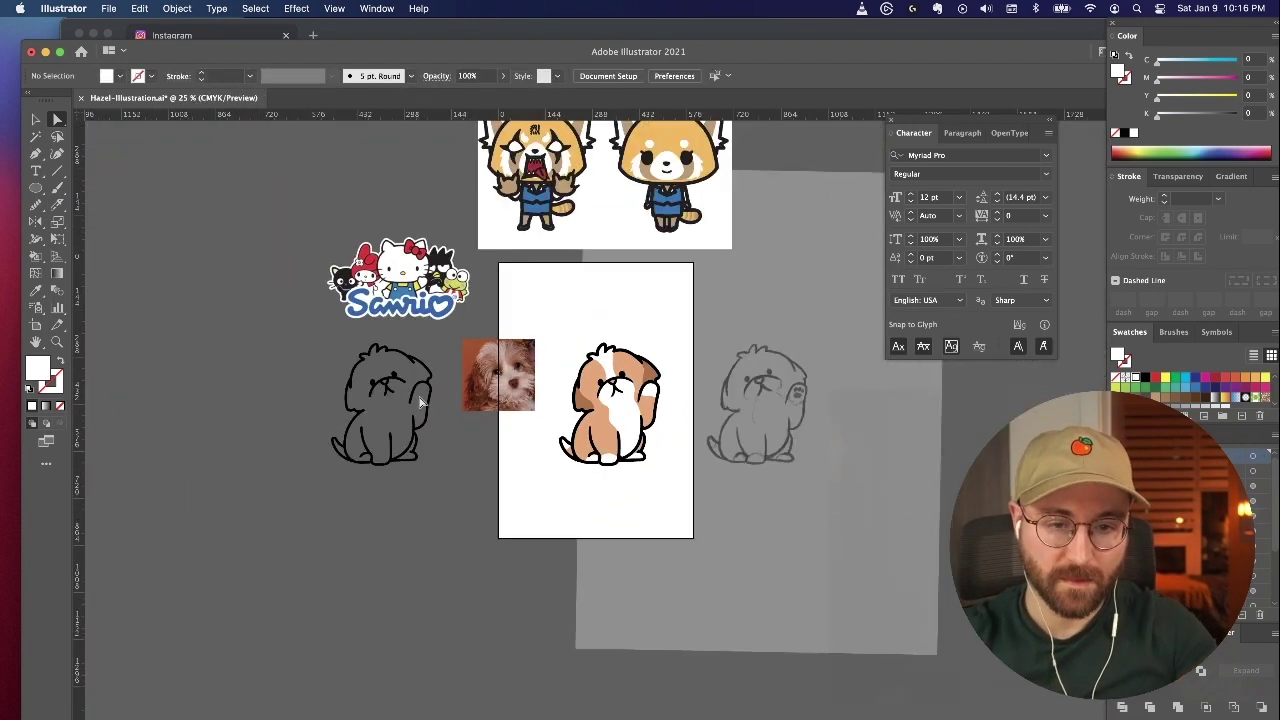
pyautogui.press('super+equal')
pyautogui.press('super+equal')
pyautogui.press('super+equal')
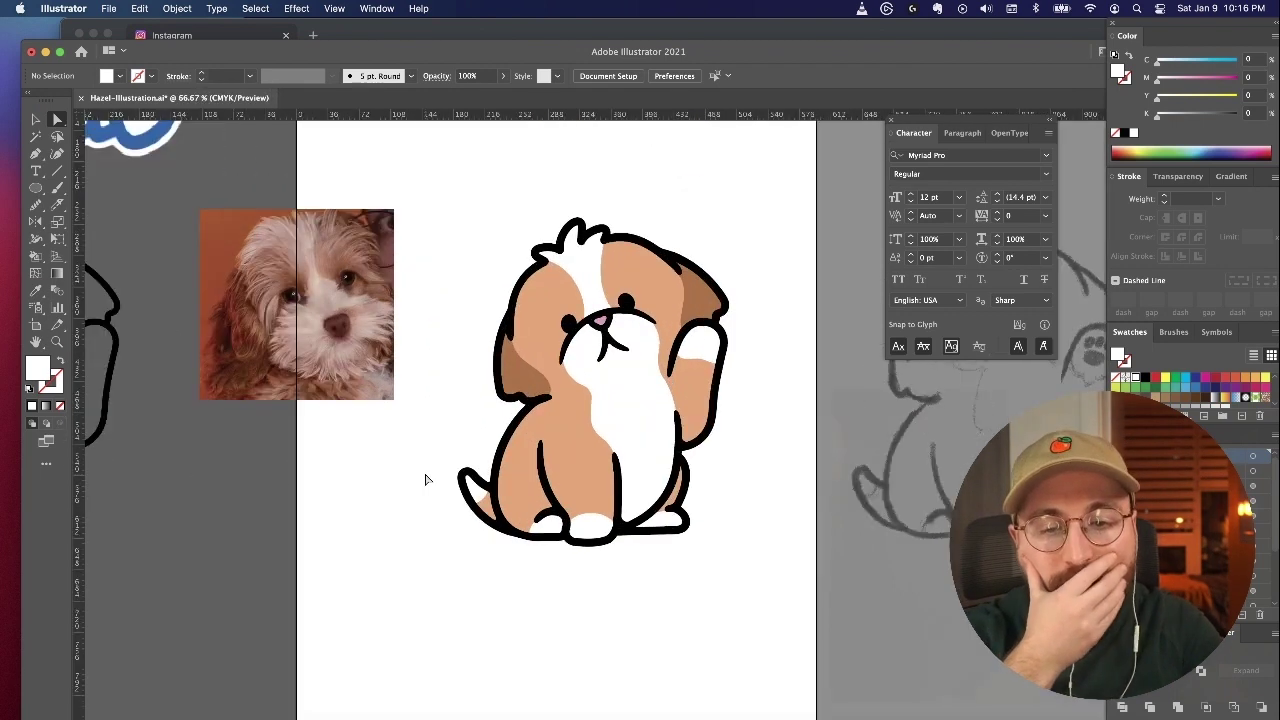
pyautogui.hscroll(2, 428, 601)
# Step: Move the anchor at the outer lower edge of the raised paw's white patch to reshape that edge
pyautogui.press('super+equal')
pyautogui.press('super+equal')
pyautogui.press('super+equal')
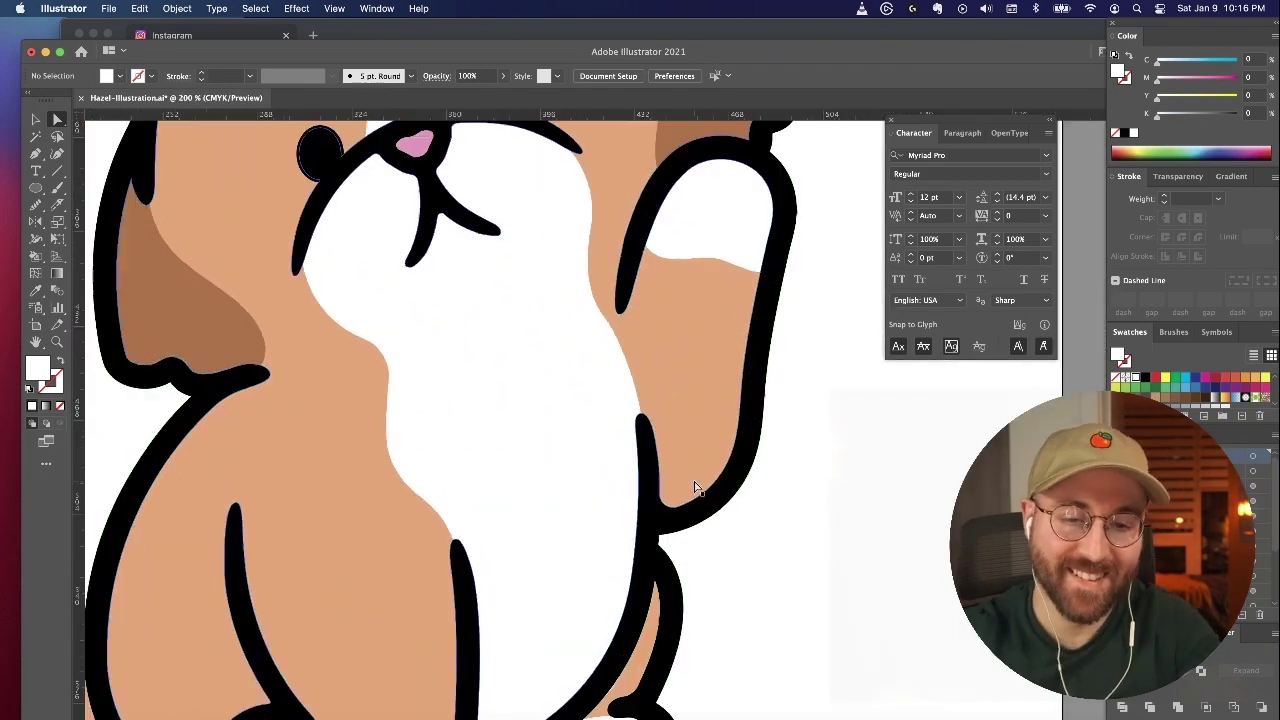
pyautogui.click(758, 272)
pyautogui.click(758, 276)
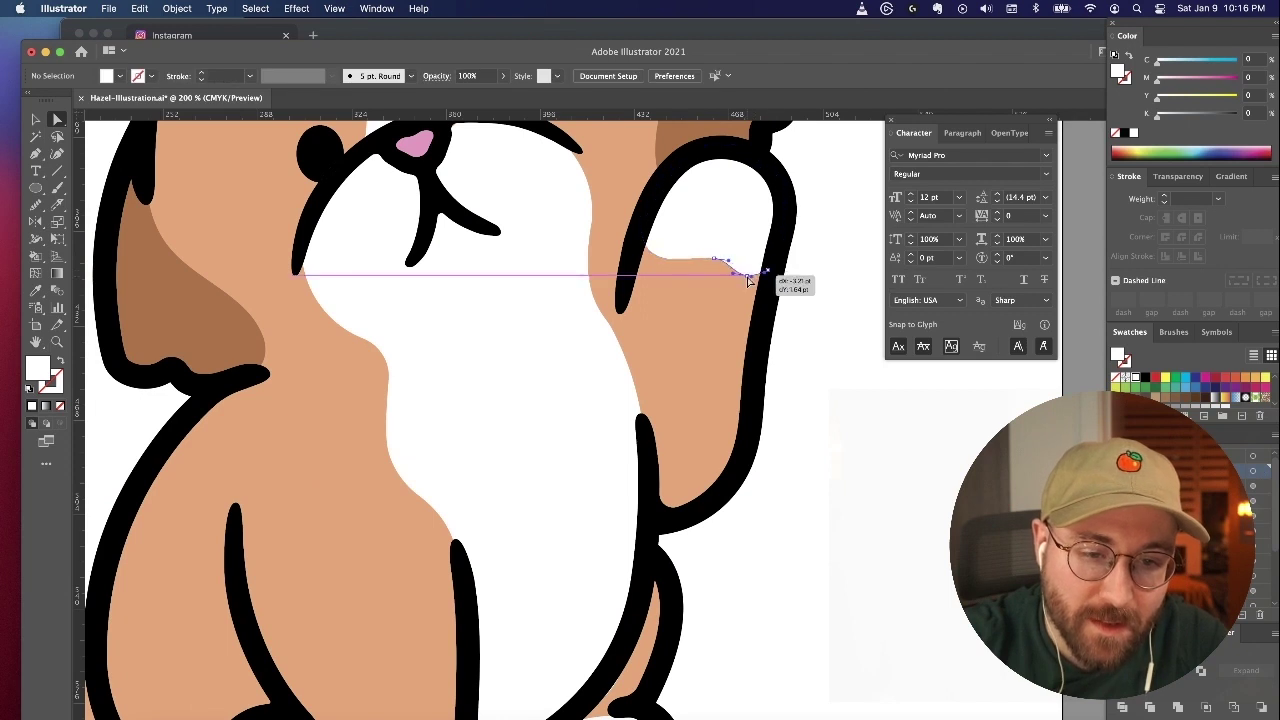
# Step: Recolour the brown patches on both ears to the warmer orange-brown ce7c52
pyautogui.press('super+minus')
pyautogui.press('super+minus')
pyautogui.press('super+minus')
pyautogui.press('super+minus')
pyautogui.press('super+minus')
pyautogui.press('super+equal')
pyautogui.hscroll(3, 815, 527)
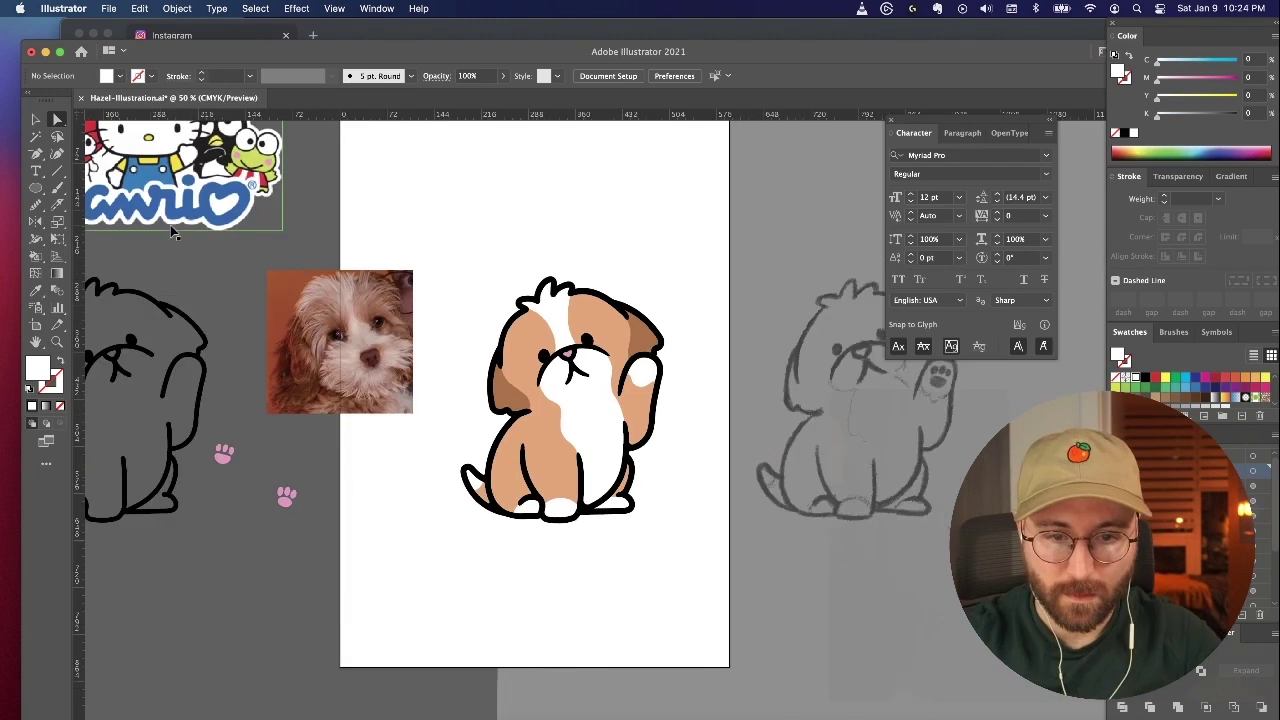
pyautogui.press('super+1')
pyautogui.click(434, 249)
pyautogui.click(394, 362)
pyautogui.keyDown('shift'); pyautogui.click(675, 261); pyautogui.keyUp('shift')
pyautogui.doubleClick(37, 375)
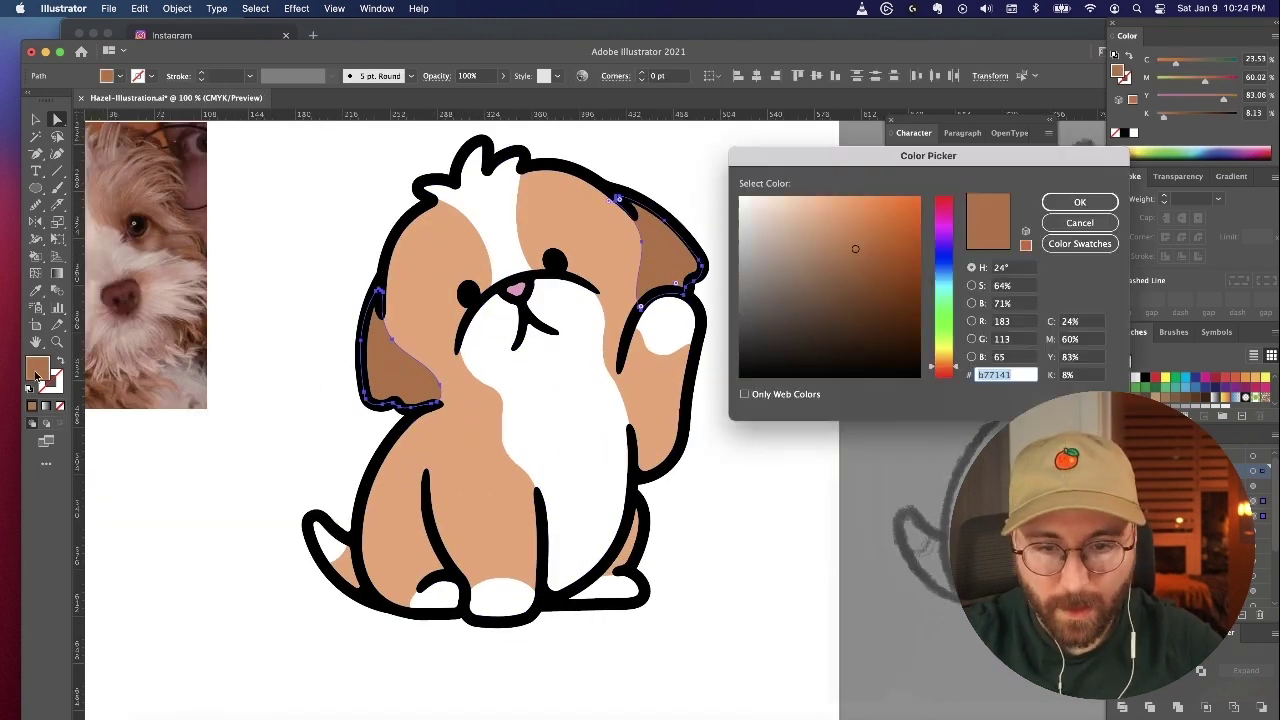
pyautogui.write('b56841')
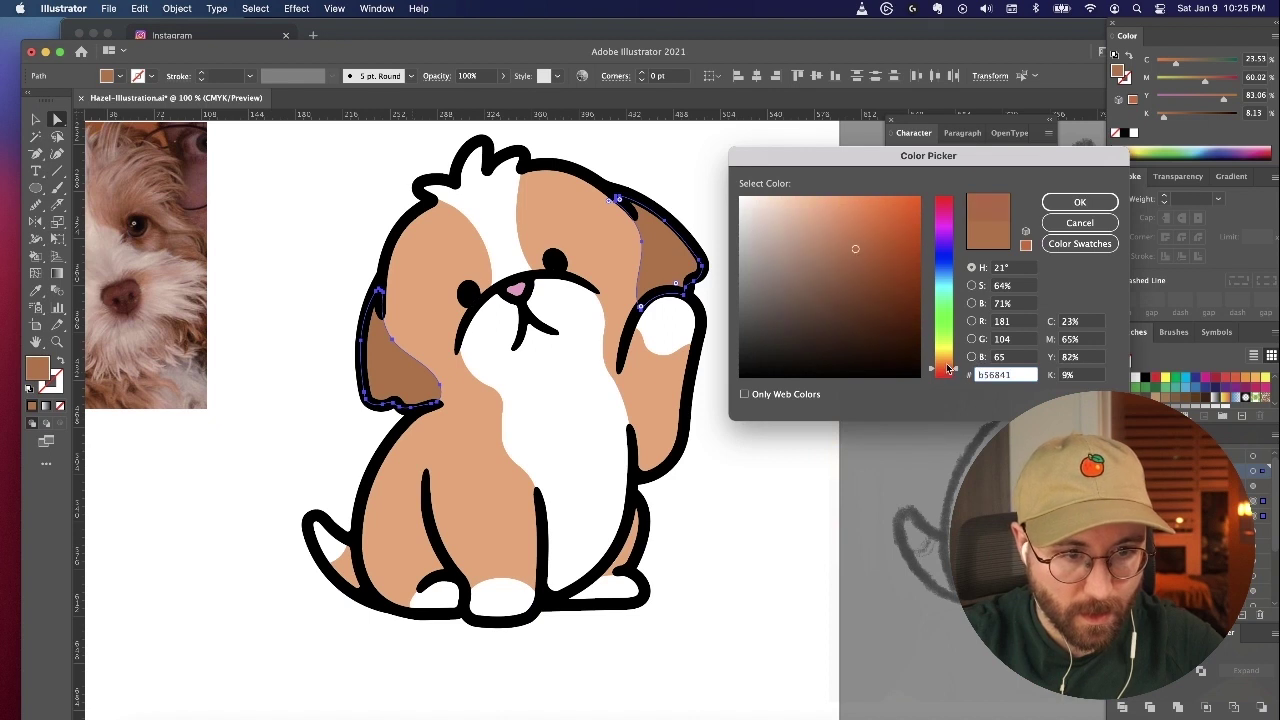
pyautogui.click(1080, 202)
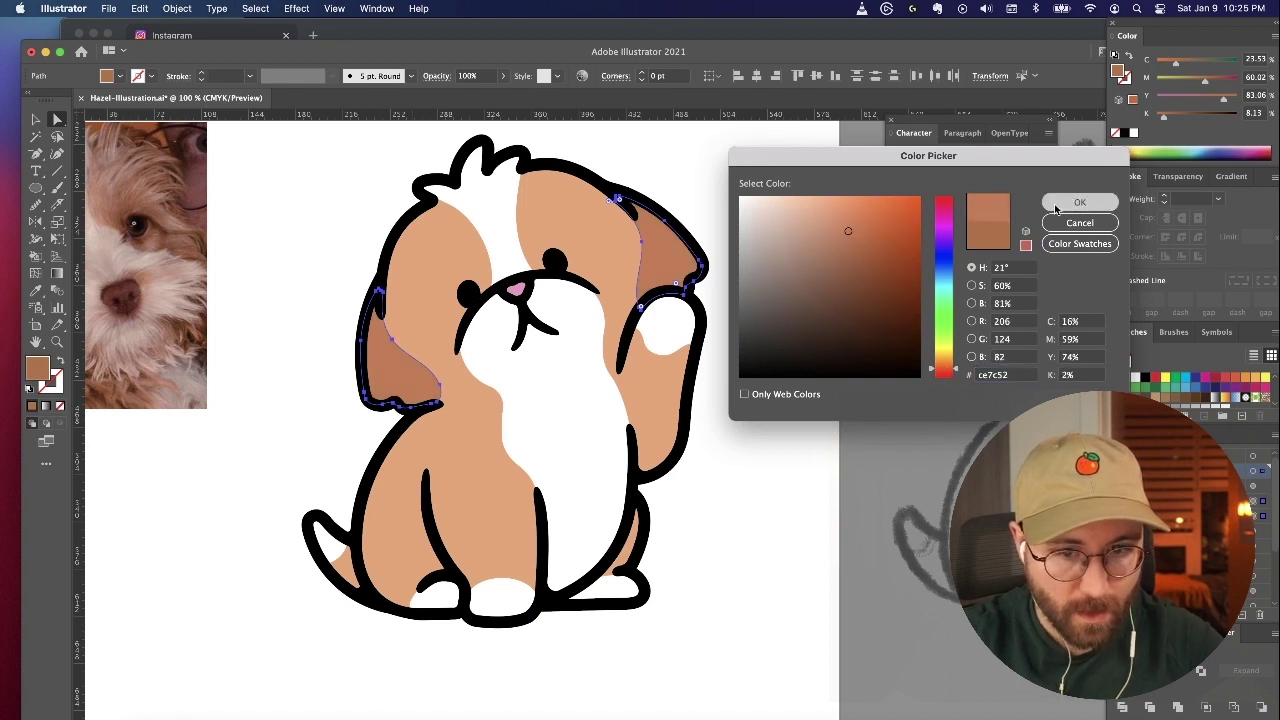
pyautogui.click(786, 482)
# Step: Examine the red panda reference characters, comparing their outlines, flat colours and body details with the puppy
pyautogui.press('super+minus')
pyautogui.press('super+minus')
pyautogui.press('super+minus')
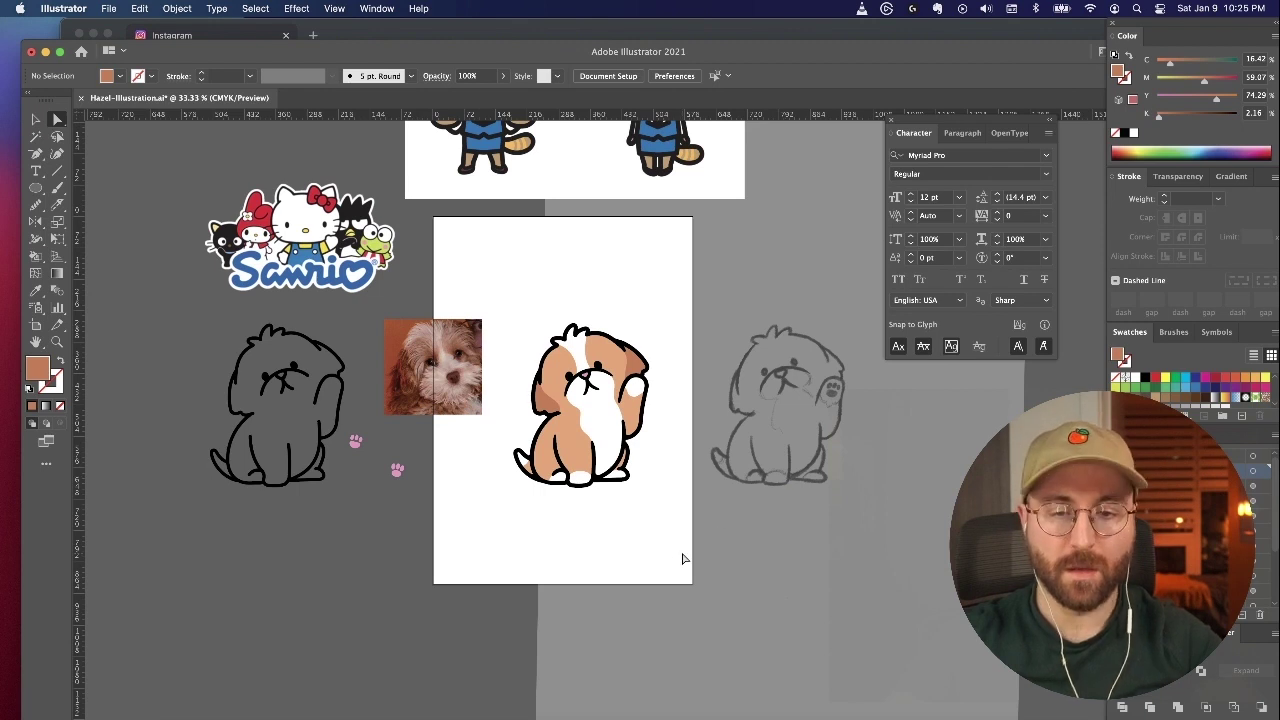
pyautogui.scroll(5, 622, 510)
pyautogui.hscroll(3, 622, 510)
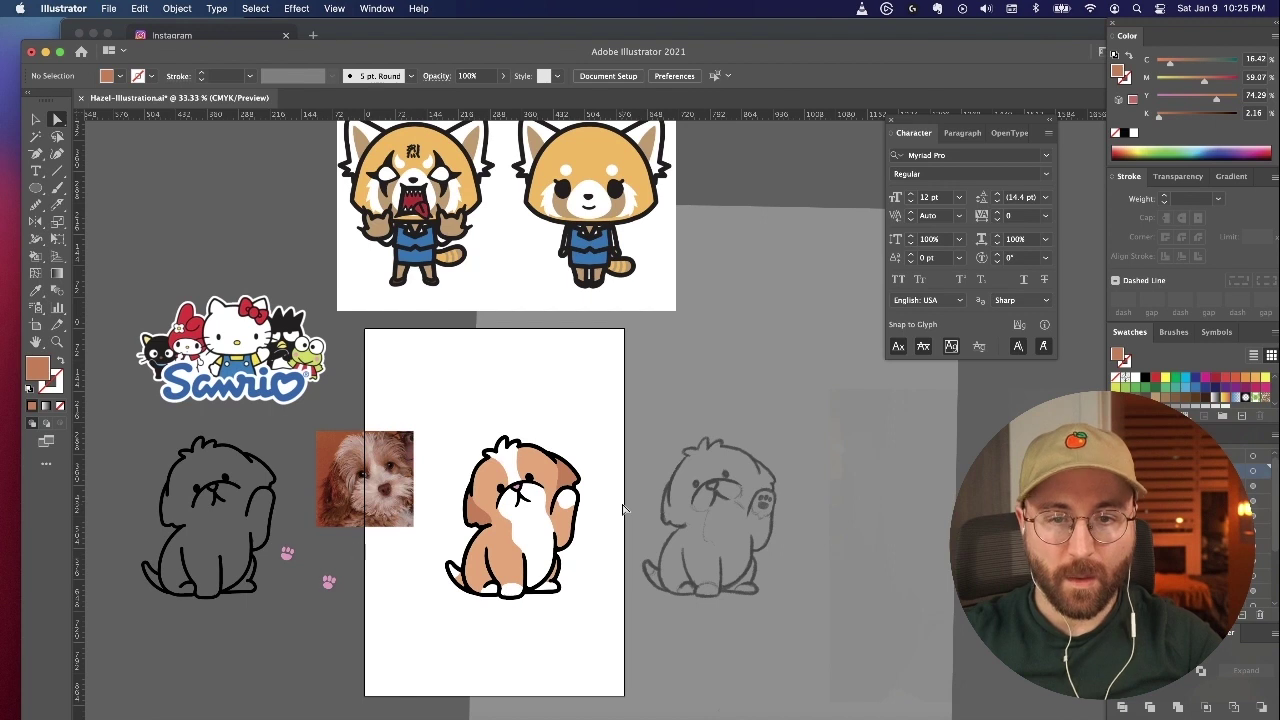
pyautogui.scroll(2, 622, 510)
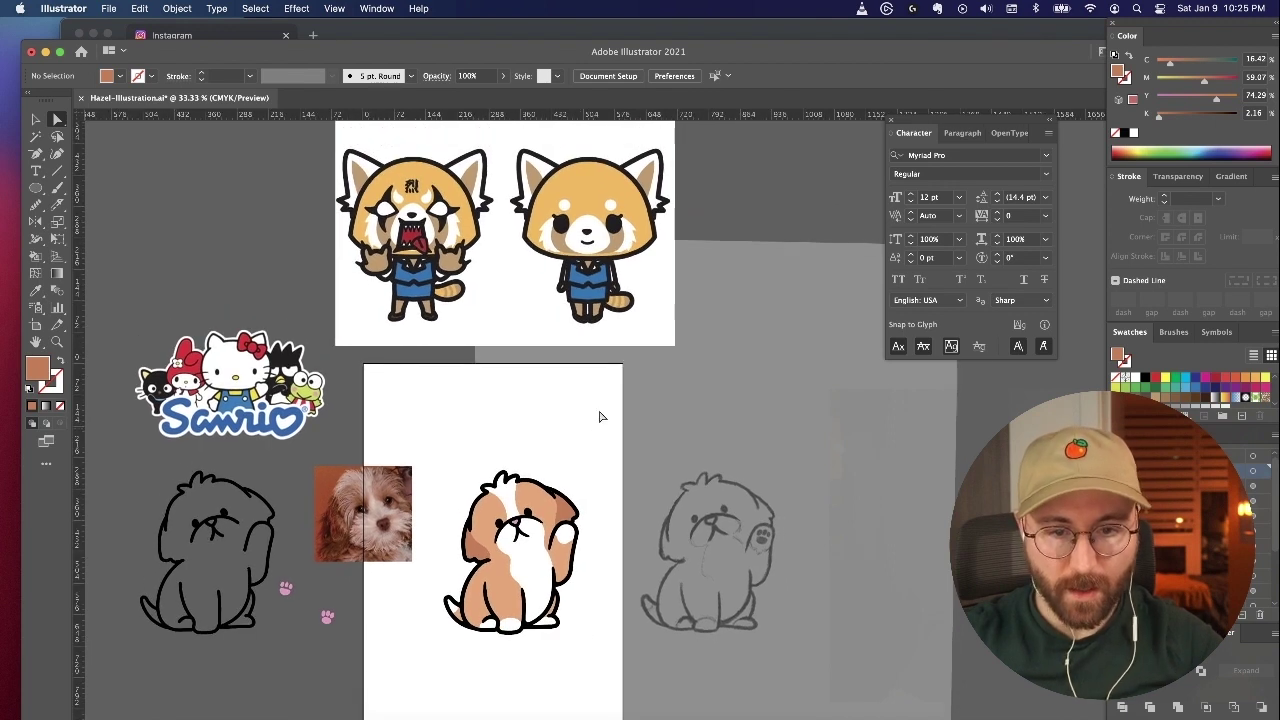
pyautogui.scroll(8, 609, 408)
pyautogui.press('=')
pyautogui.press('super+equal')
pyautogui.press('super+equal')
pyautogui.press('super+equal')
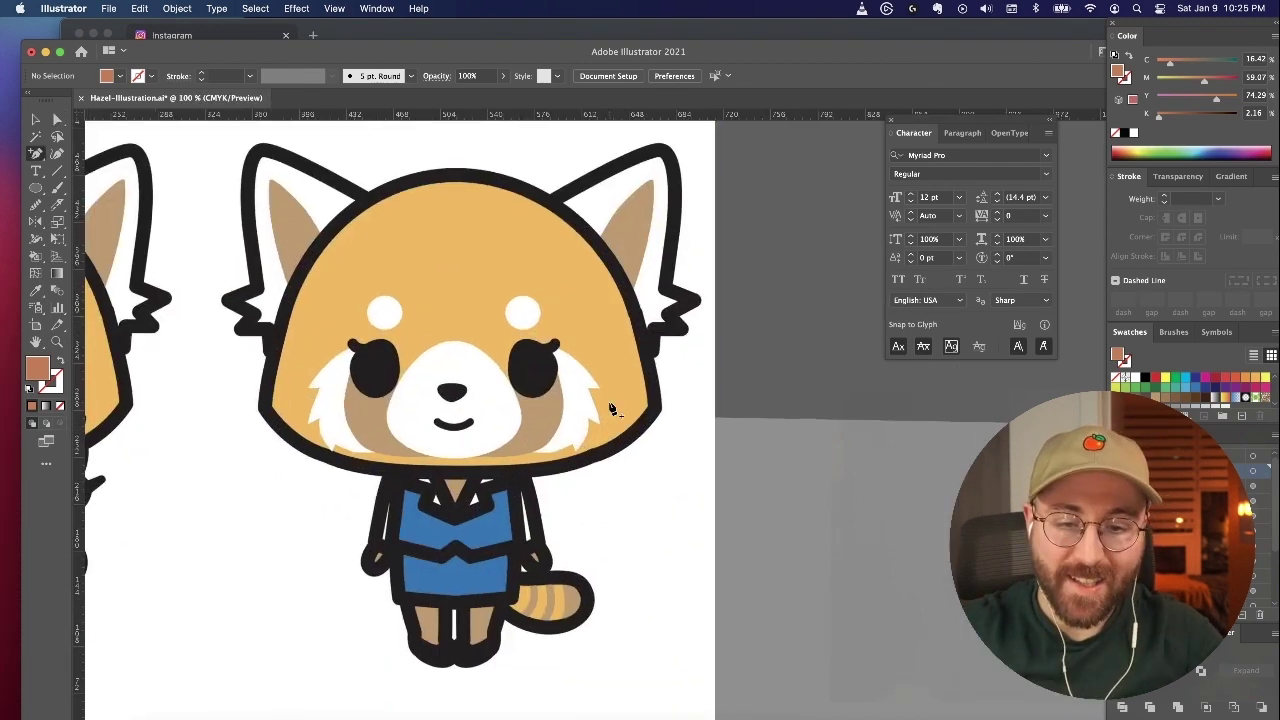
pyautogui.scroll(-6, 612, 408)
pyautogui.hscroll(-4, 612, 408)
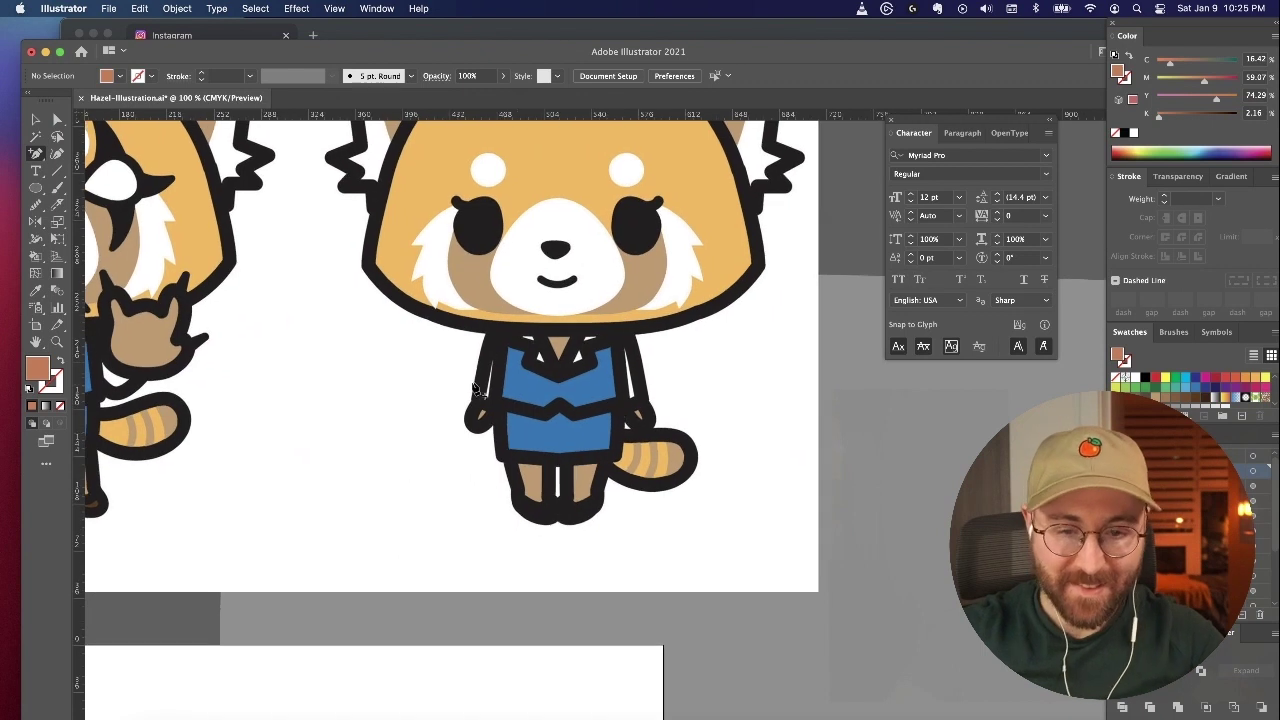
pyautogui.press('a')
pyautogui.press('super+equal')
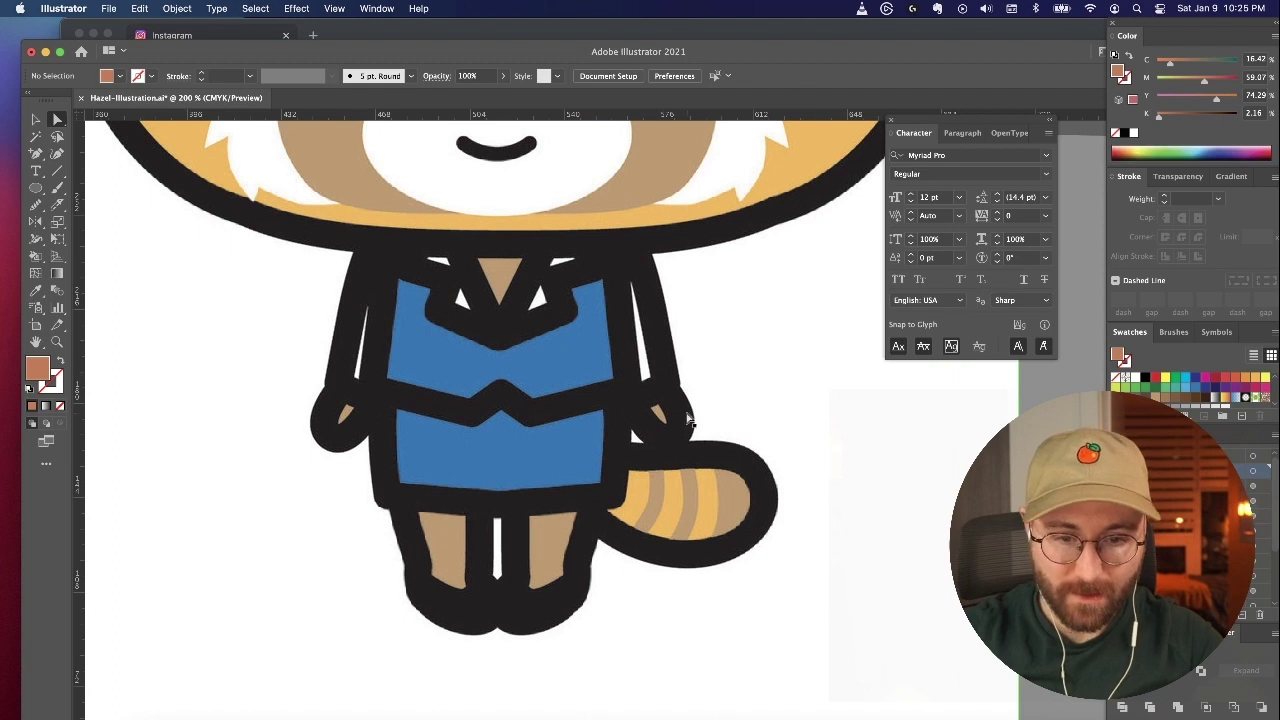
pyautogui.scroll(6, 668, 381)
pyautogui.press('super+minus')
pyautogui.scroll(-6, 668, 382)
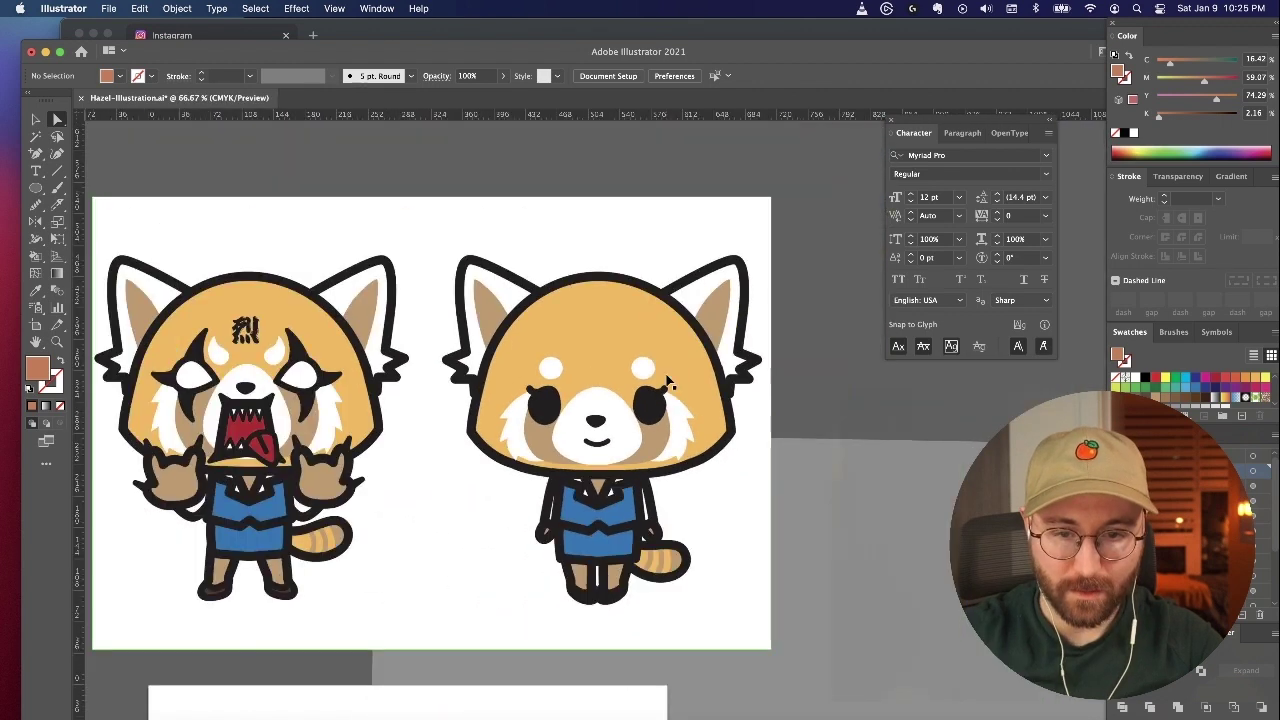
# Step: Group all the puppy artwork and move it back onto the white artboard
pyautogui.moveTo(651, 333); pyautogui.dragTo(620, 314)
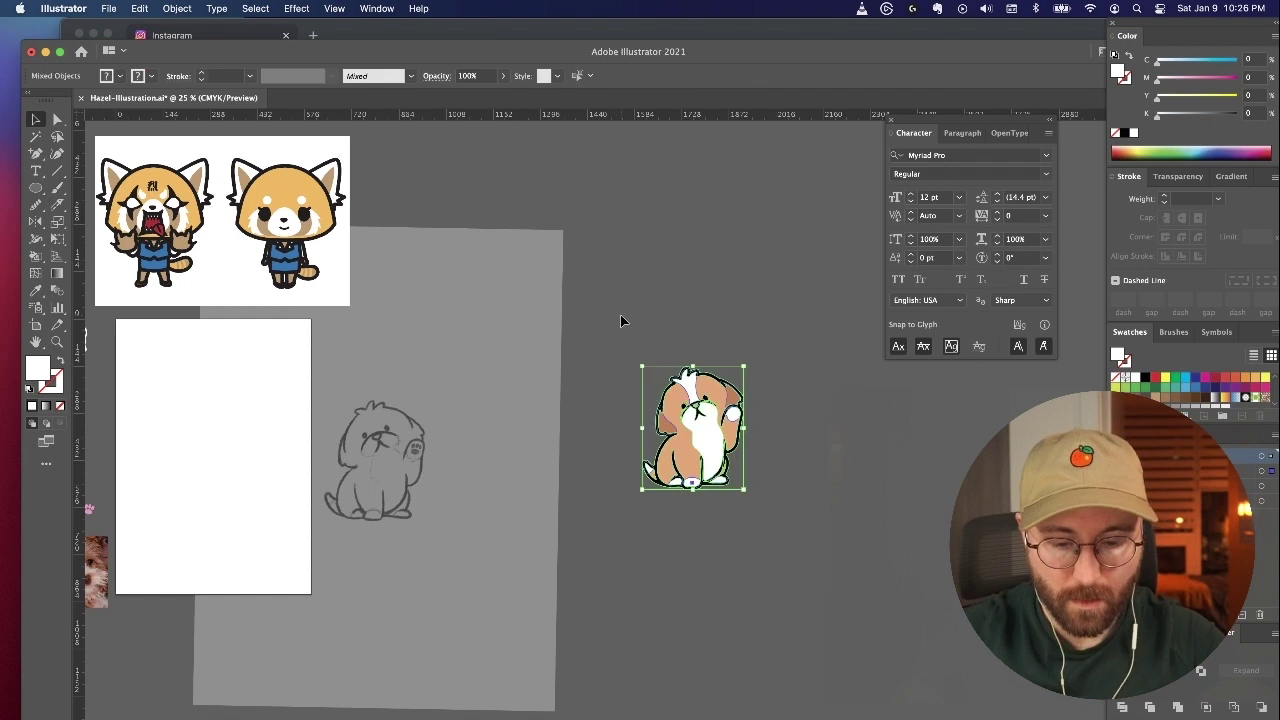
pyautogui.press('super+g')
pyautogui.click(814, 446)
pyautogui.moveTo(709, 465); pyautogui.dragTo(250, 490)
# Step: Smooth the white chest patch's right-hand edge by moving its anchor beside the raised arm slightly downward
pyautogui.hscroll(-5, 274, 550)
pyautogui.press('super+equal')
pyautogui.hscroll(3, 276, 552)
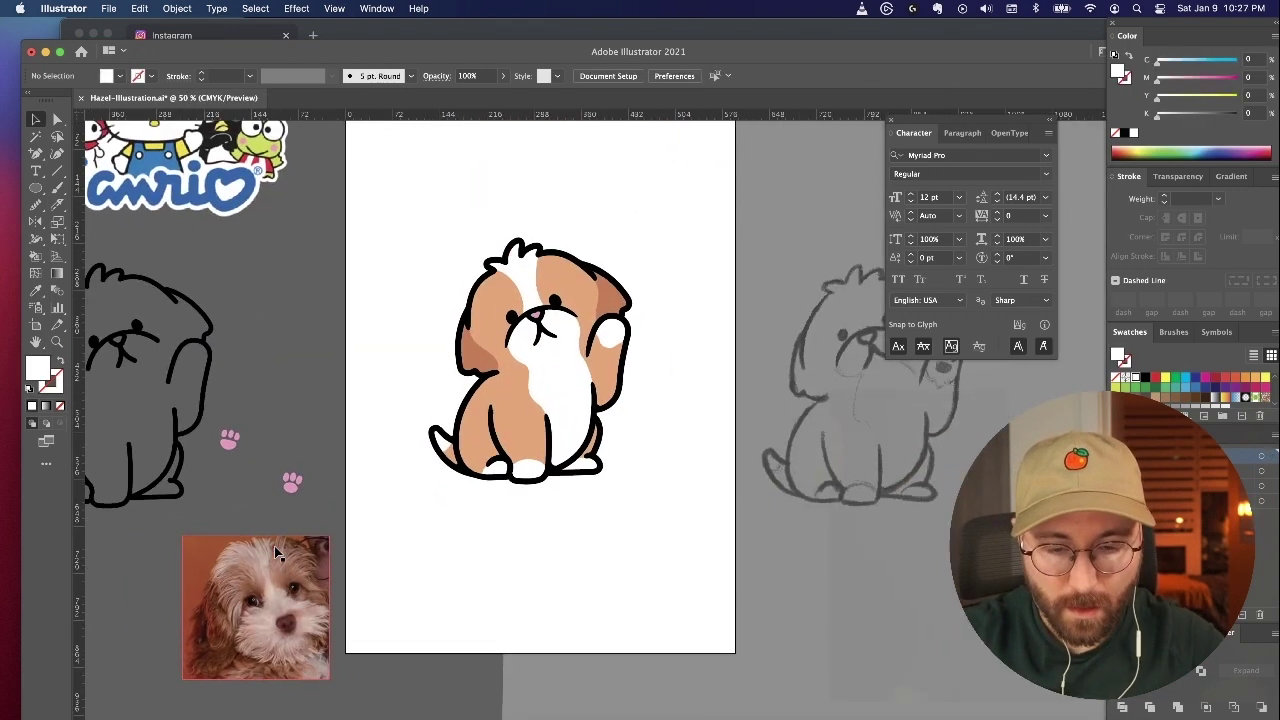
pyautogui.press('super+equal')
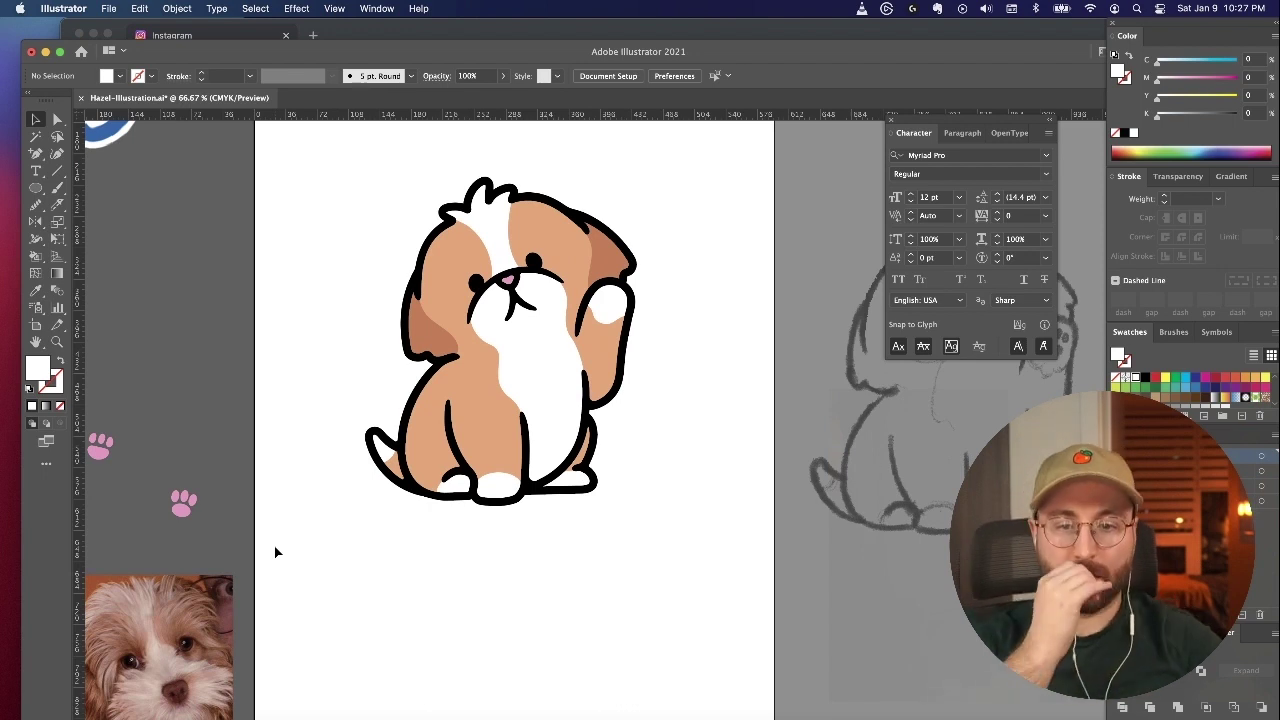
pyautogui.press('super+equal')
pyautogui.press('super+equal')
pyautogui.press('super+equal')
pyautogui.scroll(10, 327, 490)
pyautogui.press('super+equal')
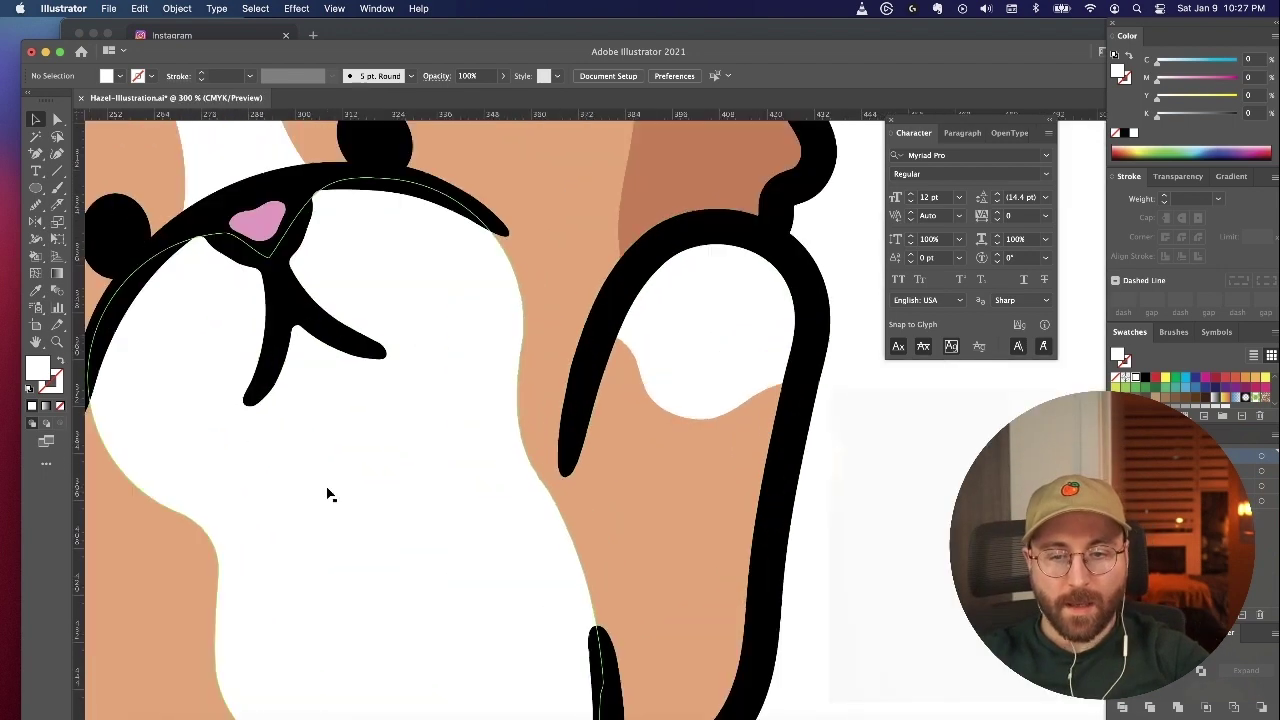
pyautogui.press('a')
pyautogui.scroll(-3, 490, 482)
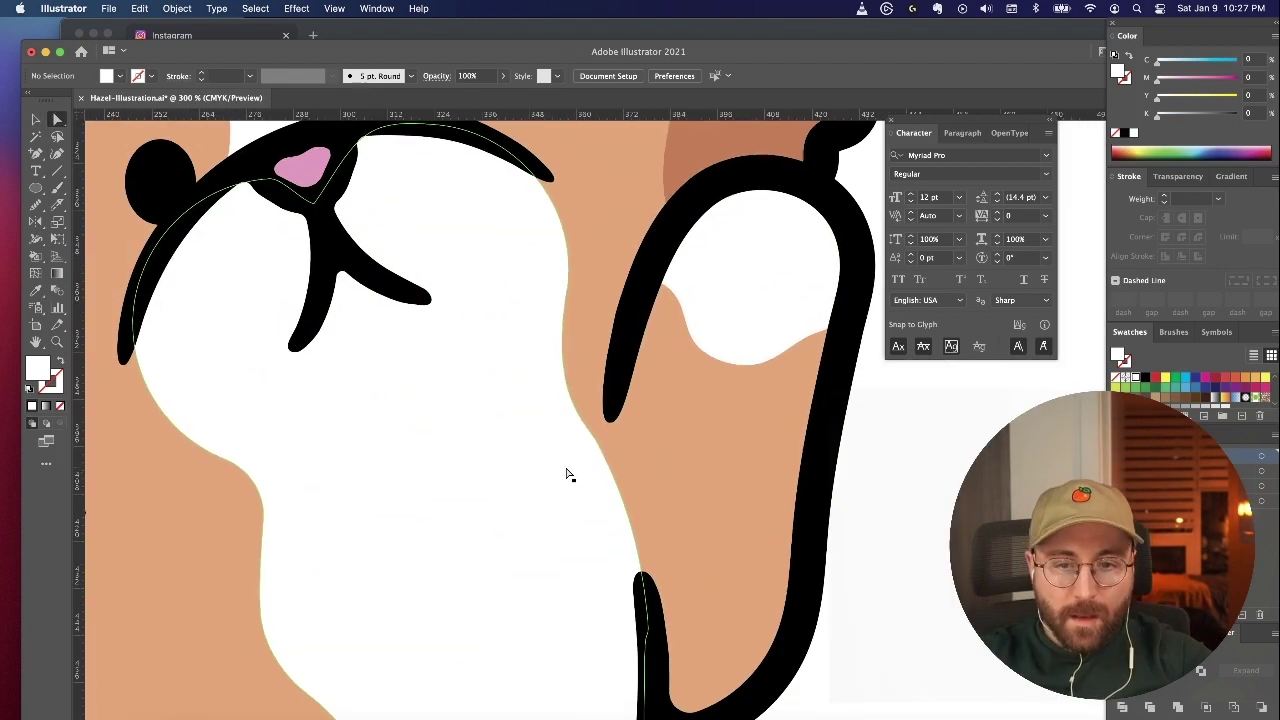
pyautogui.click(569, 473)
pyautogui.click(598, 446)
pyautogui.moveTo(597, 445); pyautogui.dragTo(604, 485)
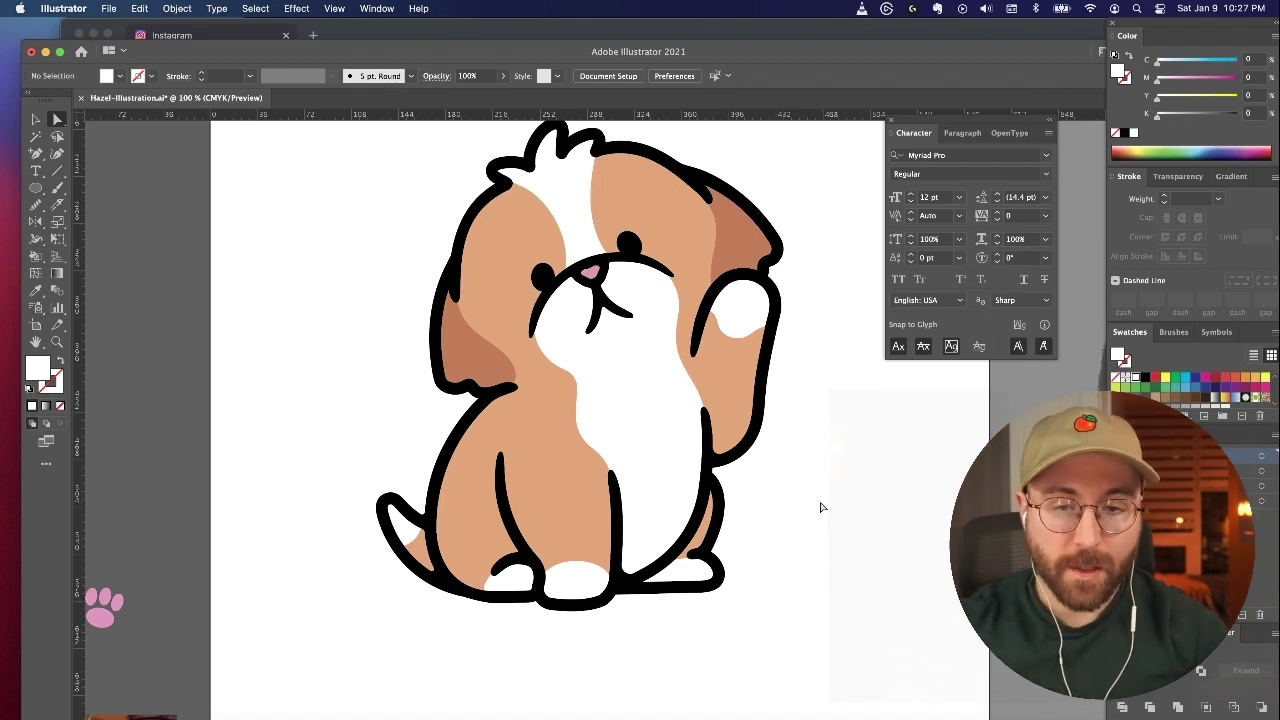
# Step: Move the puppy reference photo away from the artboard to sit beneath the black line art copy
pyautogui.hscroll(1, 822, 507)
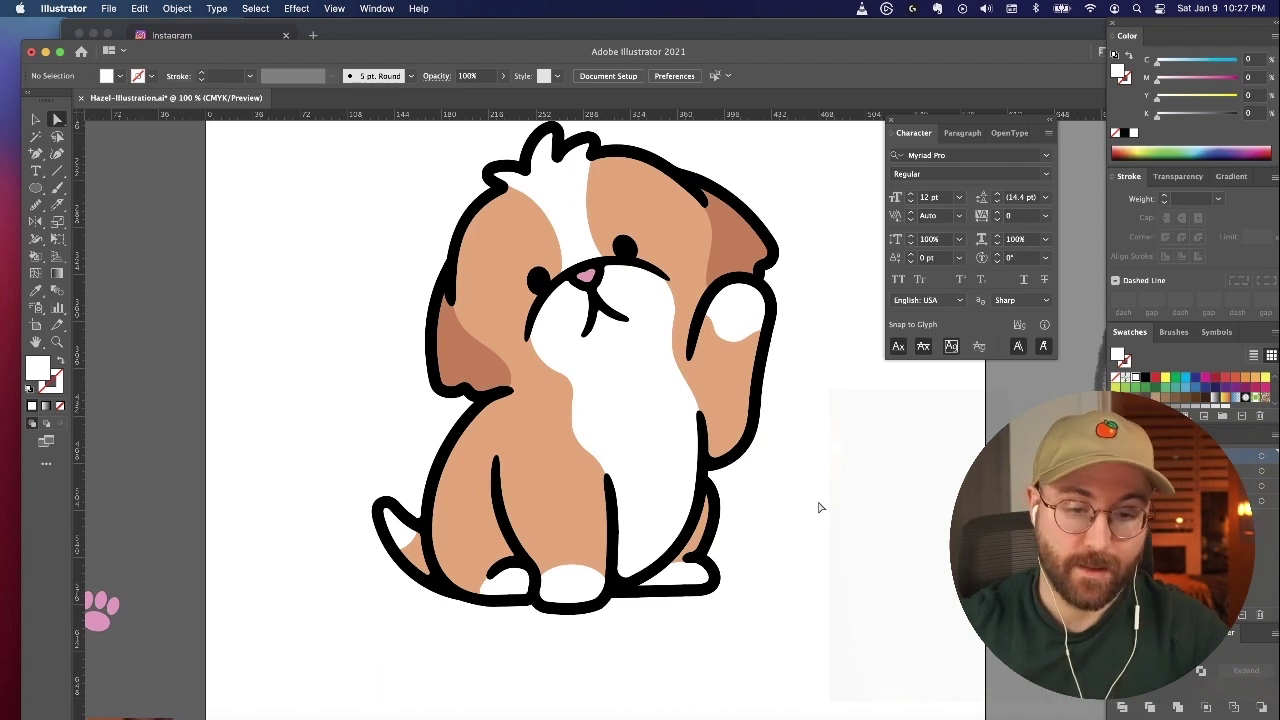
pyautogui.press('super+minus')
pyautogui.press('super+minus')
pyautogui.press('super+minus')
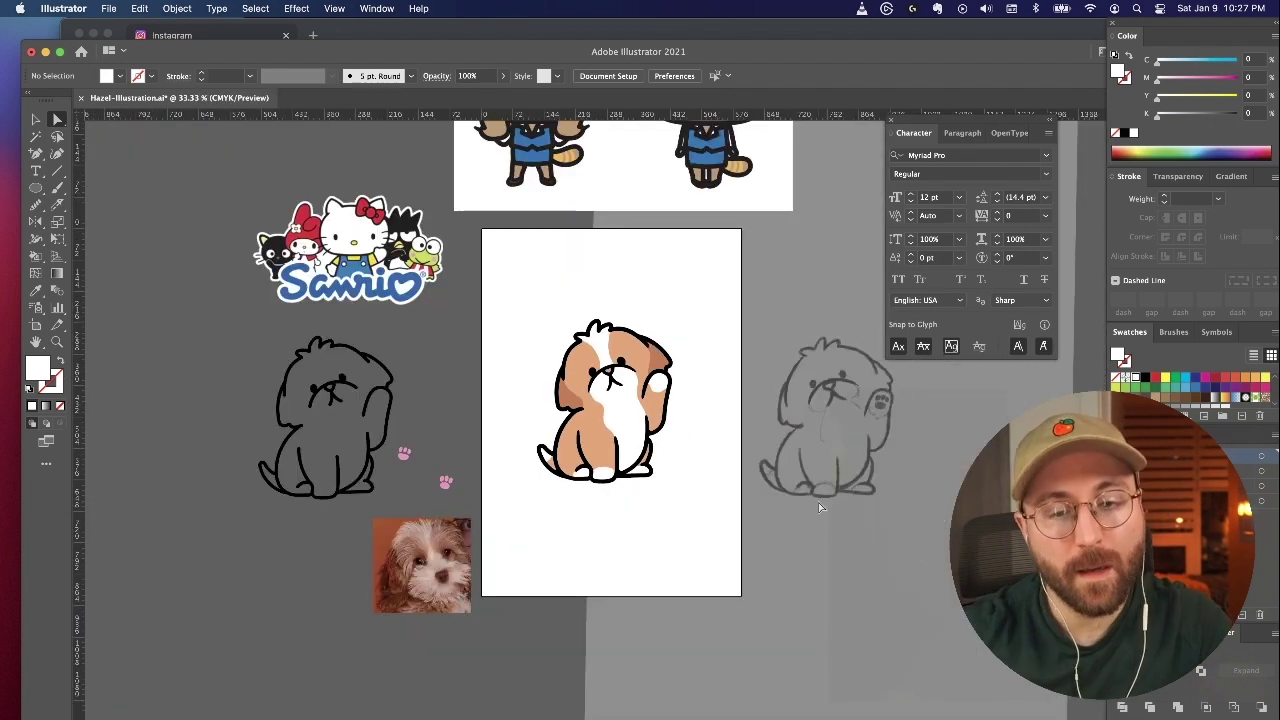
pyautogui.hscroll(2, 720, 563)
pyautogui.moveTo(406, 562); pyautogui.dragTo(312, 559)
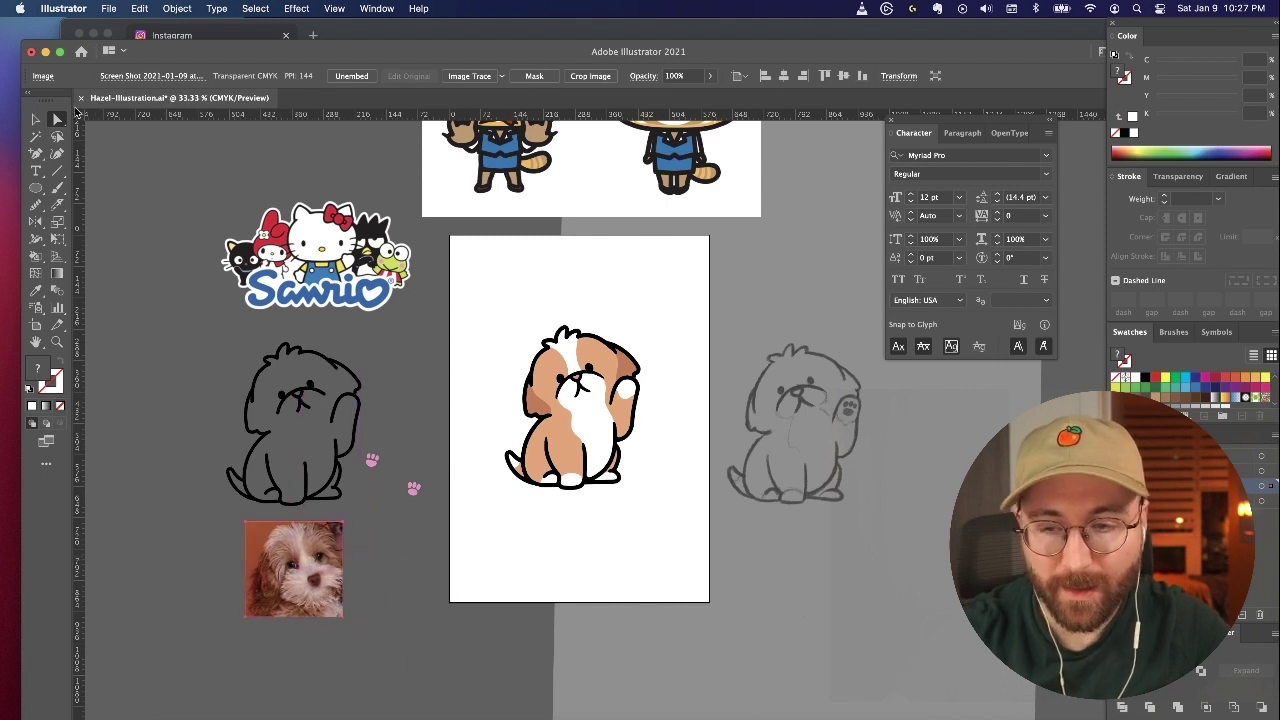
pyautogui.click(184, 306)
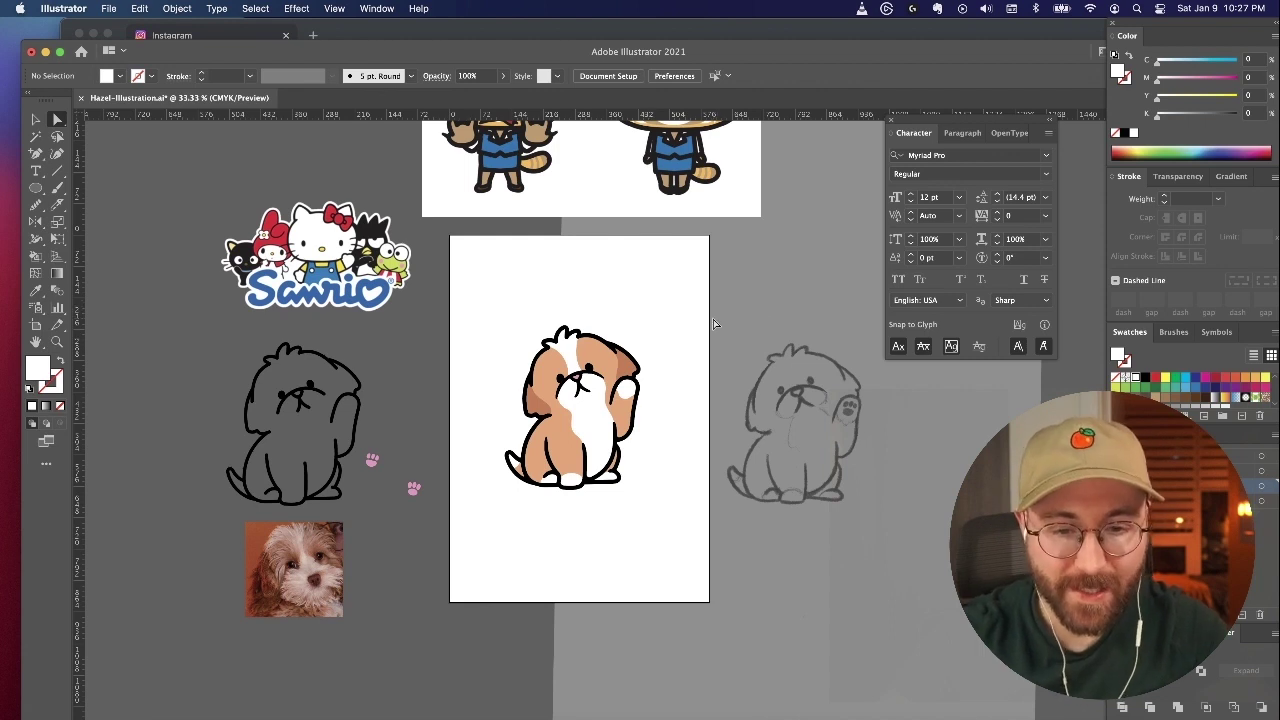
# Step: Save the illustration document
pyautogui.press('super+equal')
pyautogui.press('super+equal')
pyautogui.scroll(2, 713, 323)
pyautogui.hscroll(-1, 713, 323)
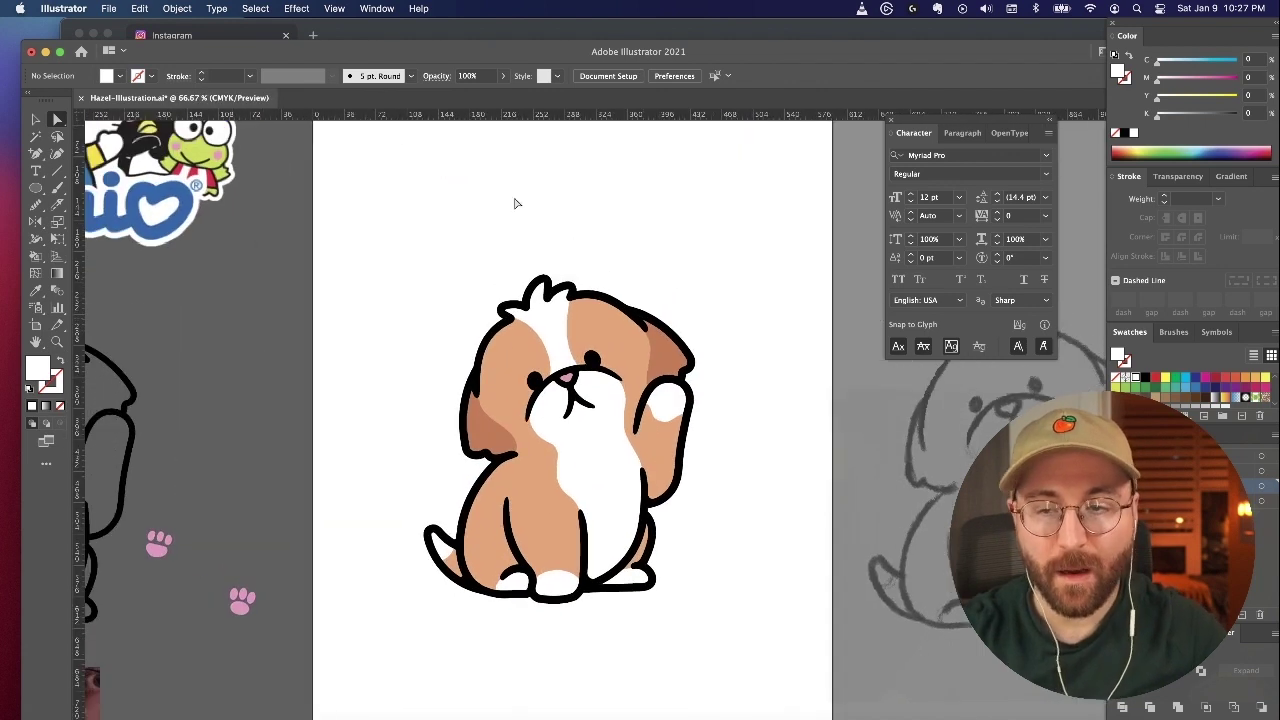
pyautogui.click(109, 8)
pyautogui.click(125, 147)
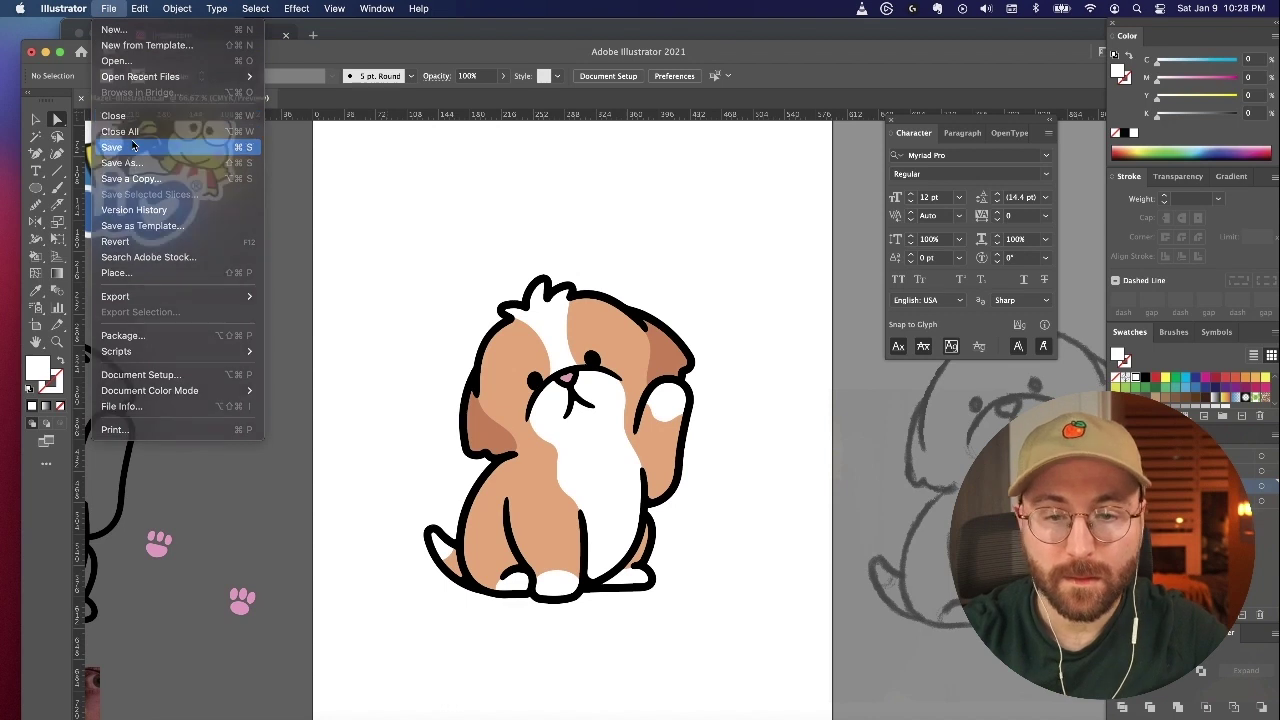
pyautogui.scroll(-2, 731, 194)
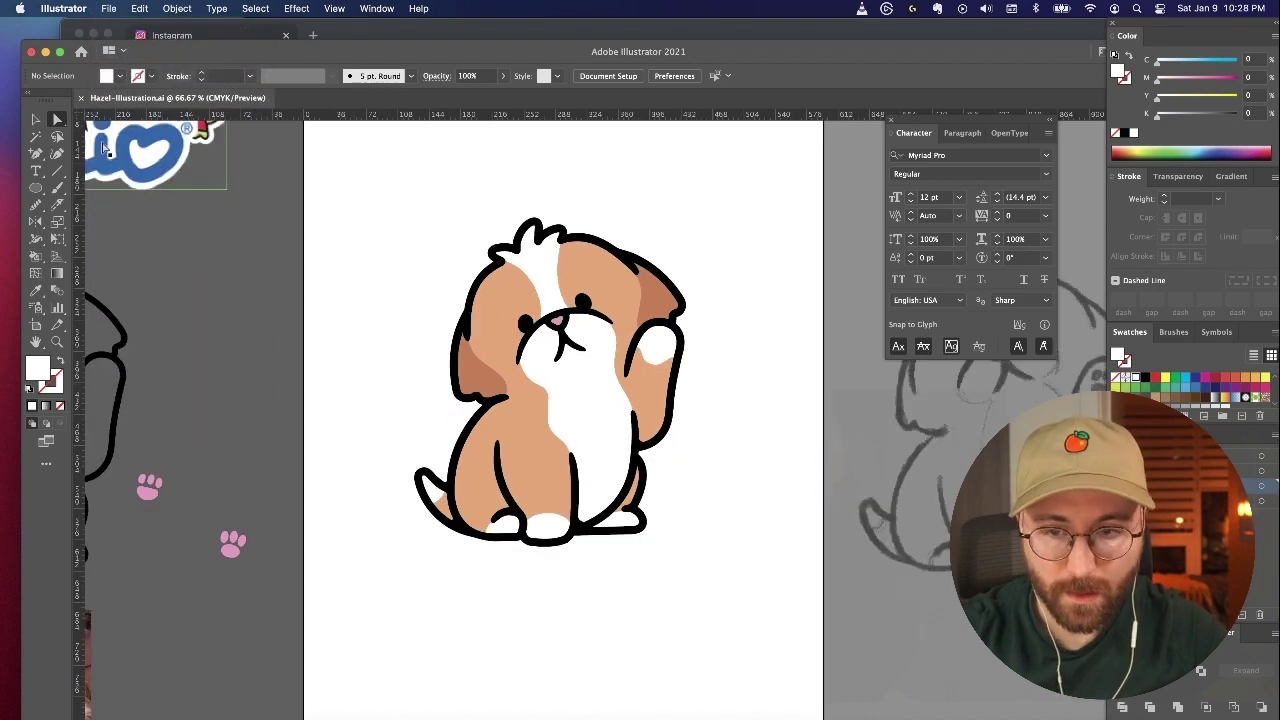
# Step: Inspect the puppy's head outline and fur patches up close
pyautogui.click(34, 119)
pyautogui.click(528, 332)
pyautogui.moveTo(692, 216); pyautogui.dragTo(688, 216)
pyautogui.click(764, 262)
pyautogui.click(646, 303)
pyautogui.click(744, 283)
pyautogui.scroll(1, 714, 273)
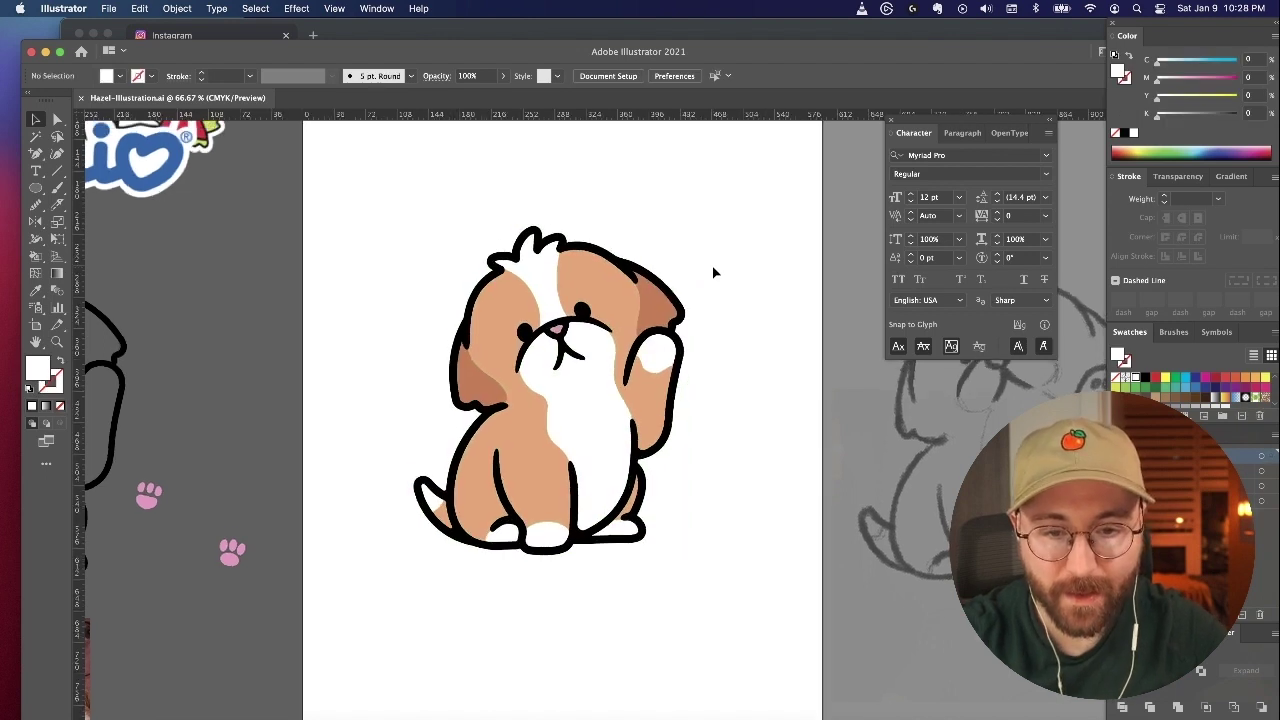
pyautogui.scroll(5, 714, 272)
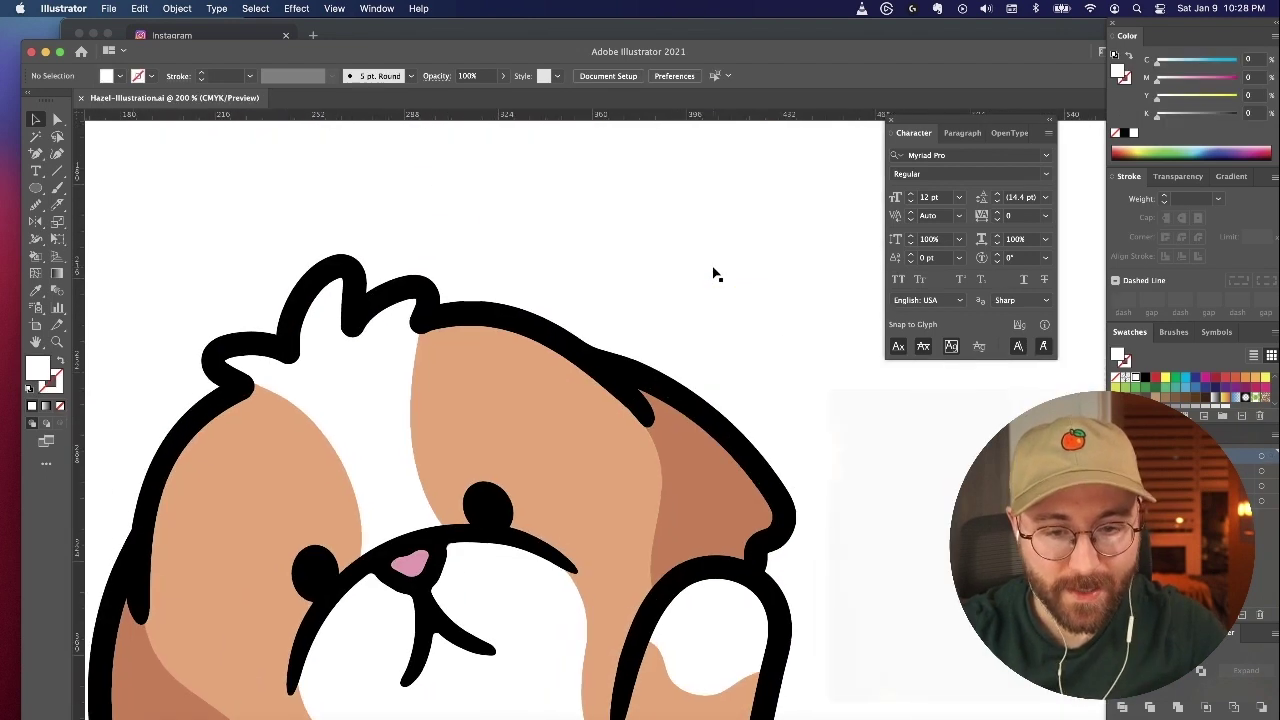
pyautogui.scroll(2, 716, 274)
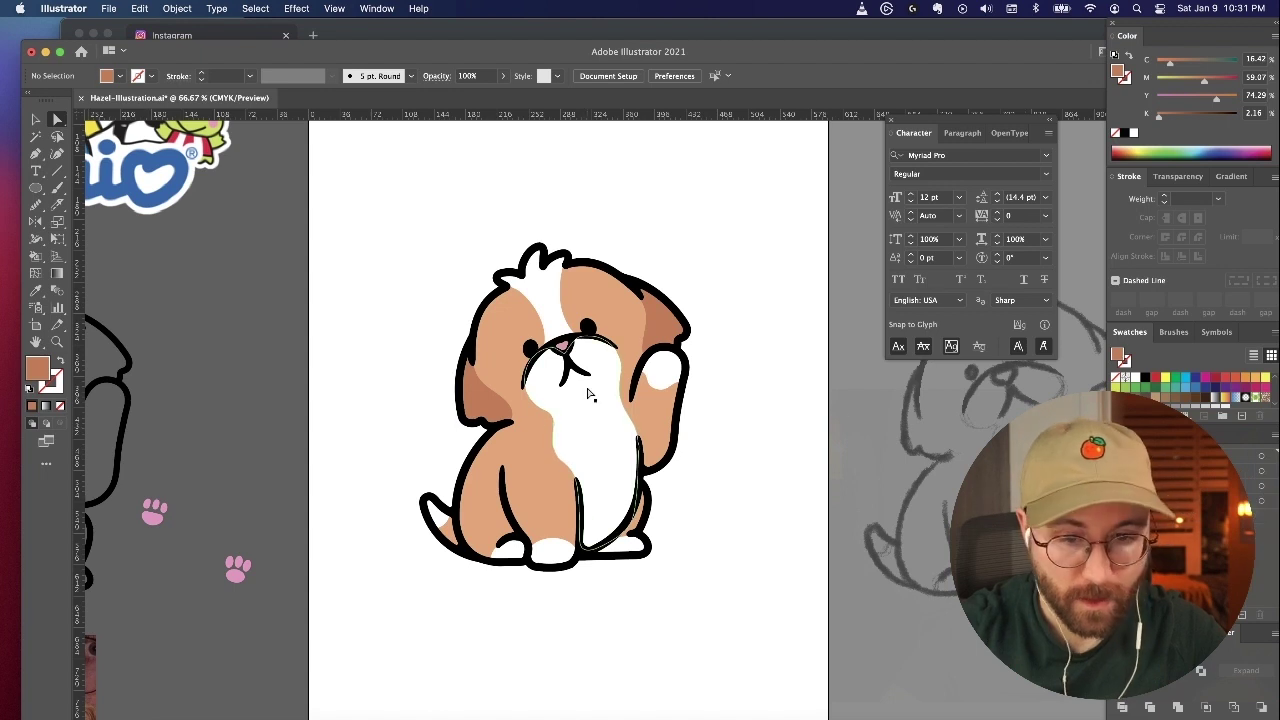
pyautogui.click(590, 395)
pyautogui.click(331, 309)
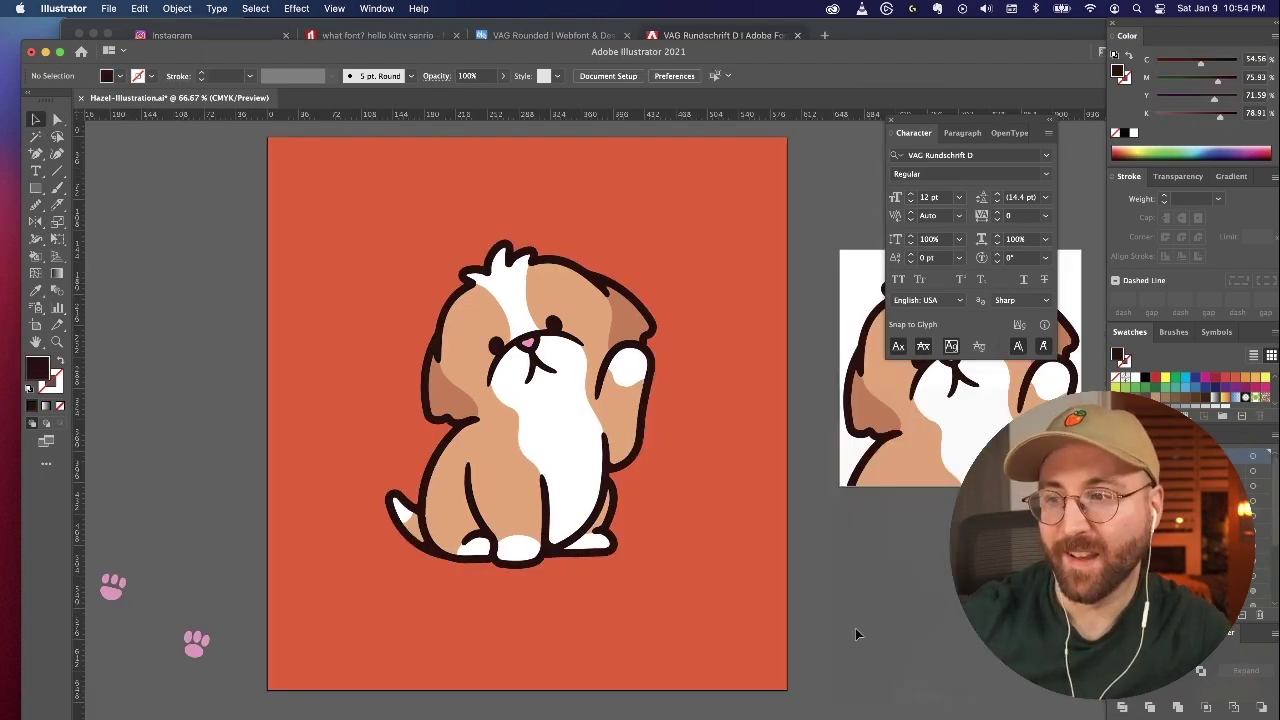
# Step: Review the puppy on the red background together with its registered mark, the cropped head version and the Twitch Hazel wordmark
pyautogui.scroll(2, 855, 628)
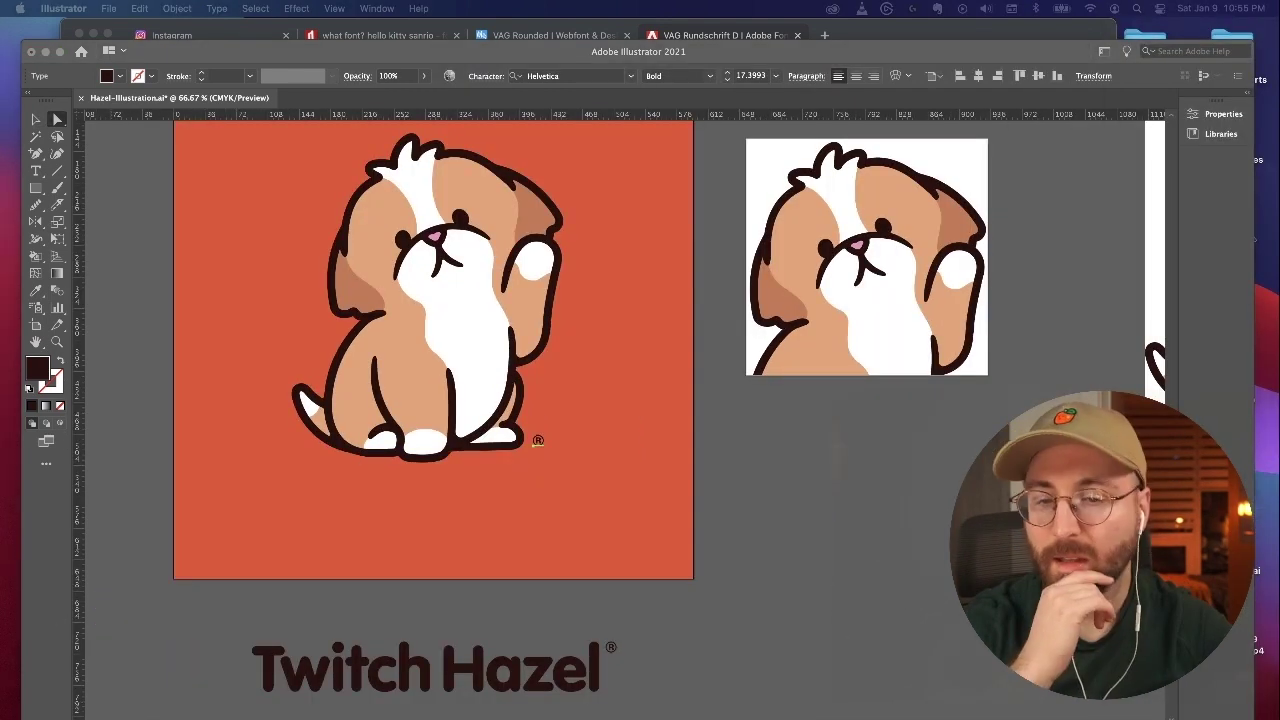
pyautogui.click(784, 513)
pyautogui.scroll(2, 784, 513)
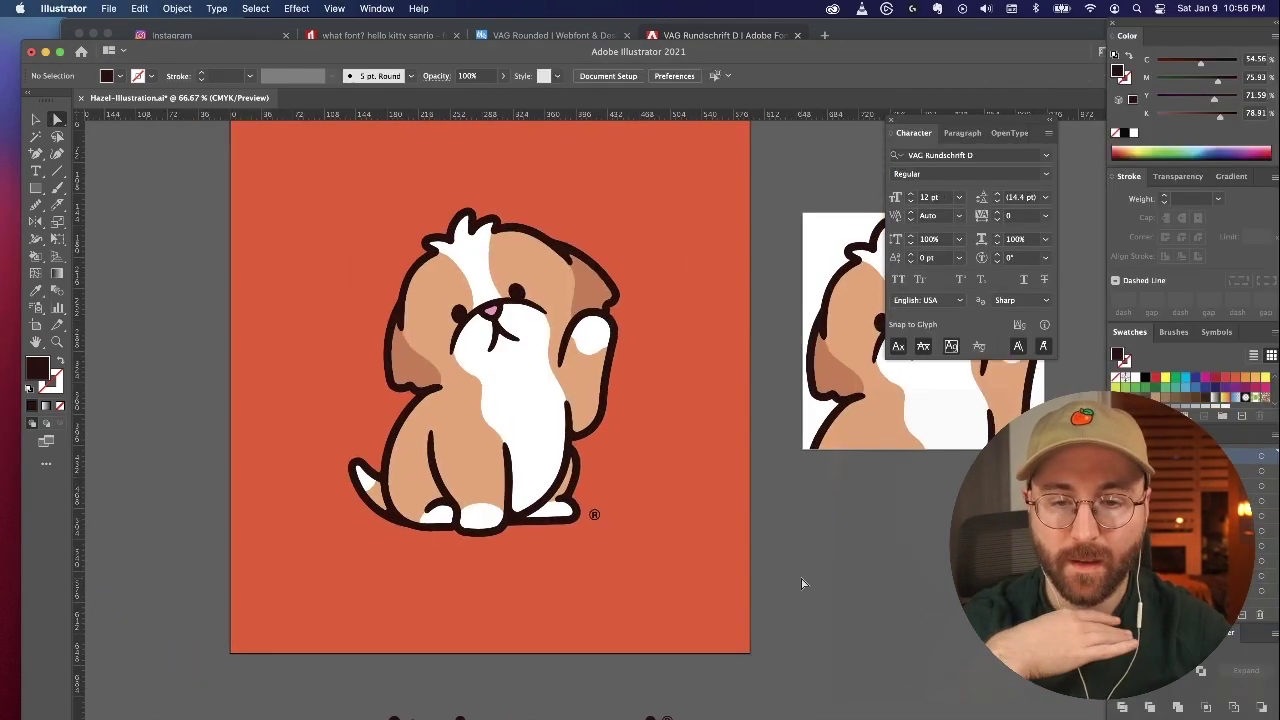
pyautogui.scroll(2, 806, 583)
pyautogui.hscroll(-2, 806, 583)
pyautogui.hscroll(2, 801, 583)
pyautogui.scroll(1, 801, 583)
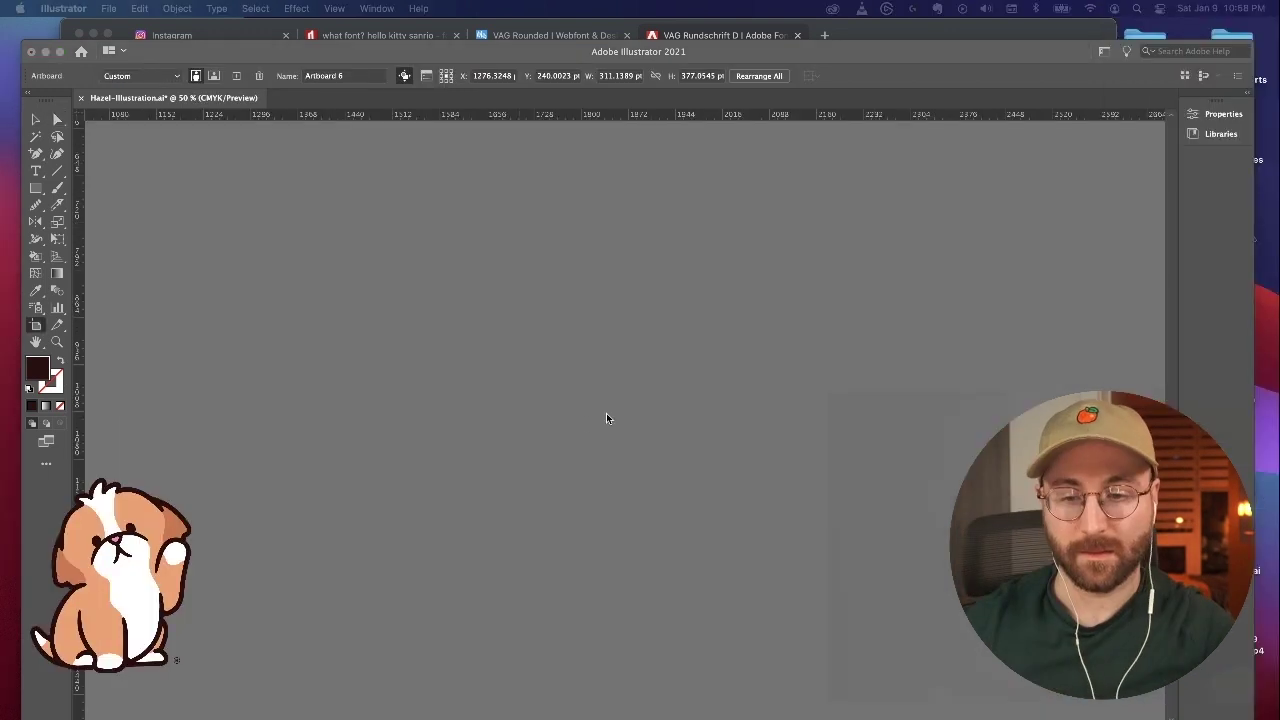
# Step: Review the red mascot artboard alongside the cropped head artboard, and check the VAG Rundschrift D font page in the browser
pyautogui.scroll(10, 606, 414)
pyautogui.hscroll(-12, 606, 414)
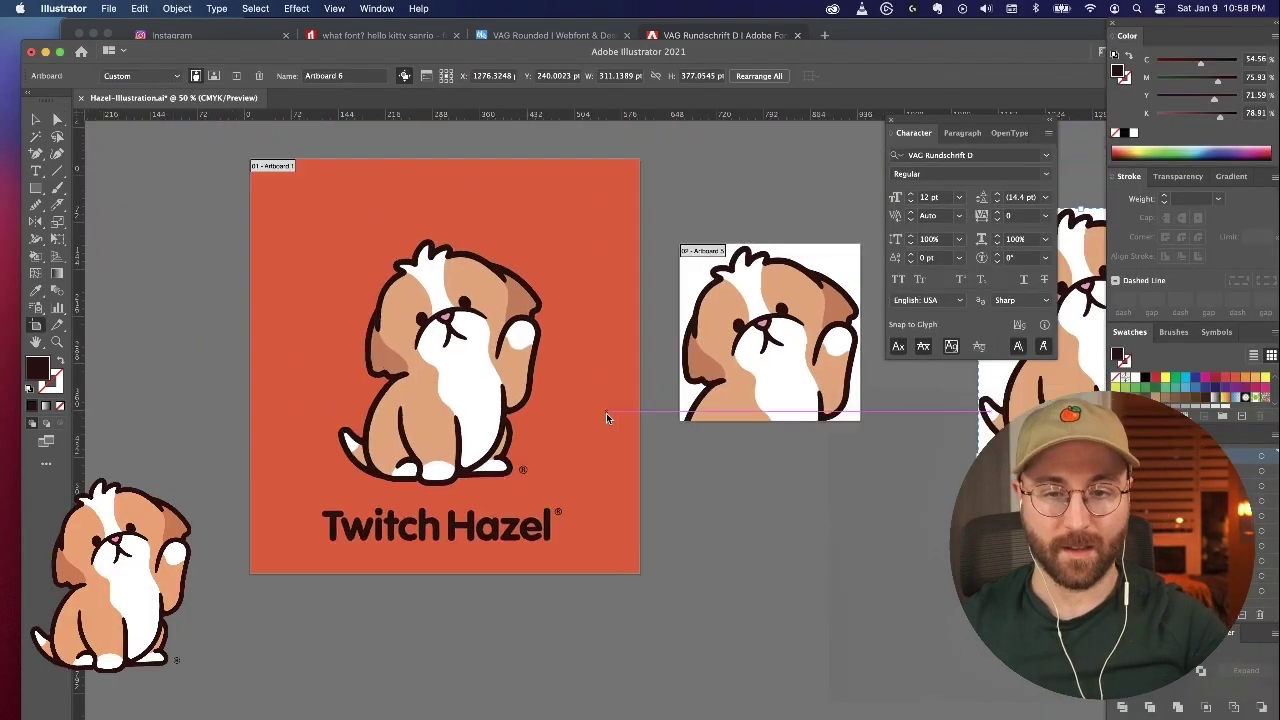
pyautogui.click(815, 550)
pyautogui.hscroll(-2, 815, 549)
pyautogui.scroll(-1, 815, 549)
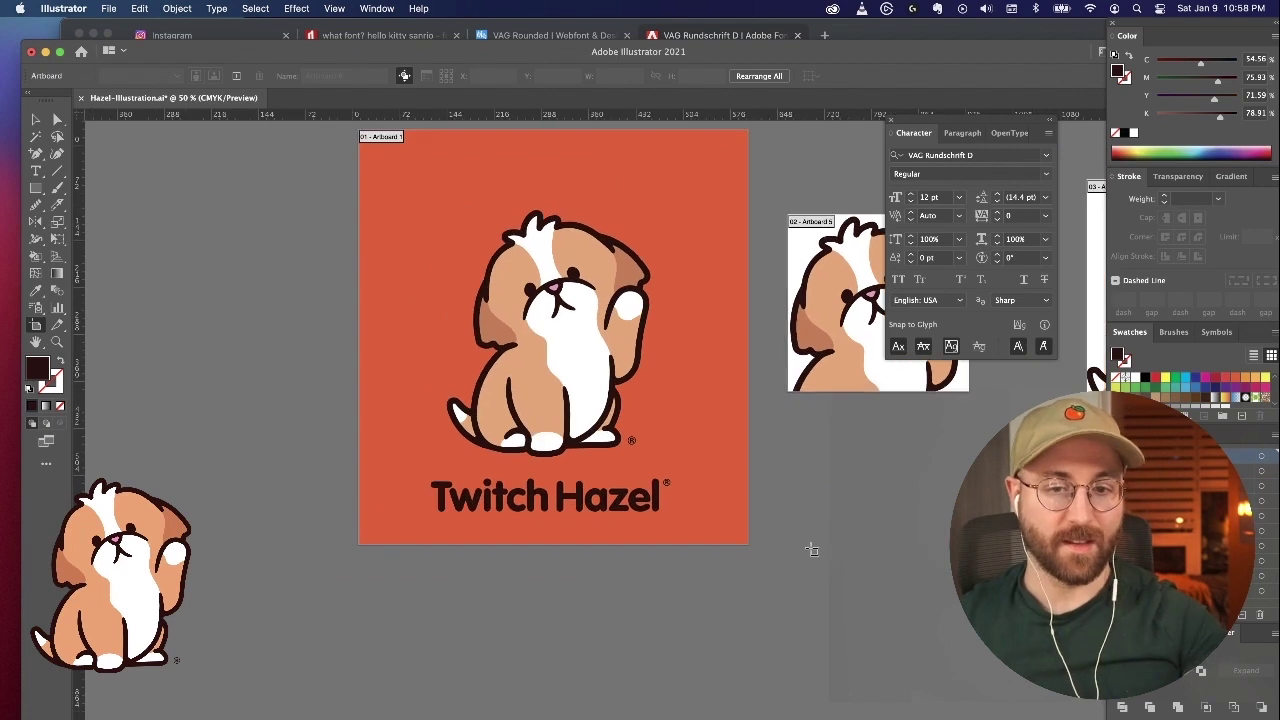
pyautogui.scroll(2, 812, 549)
pyautogui.hscroll(1, 812, 549)
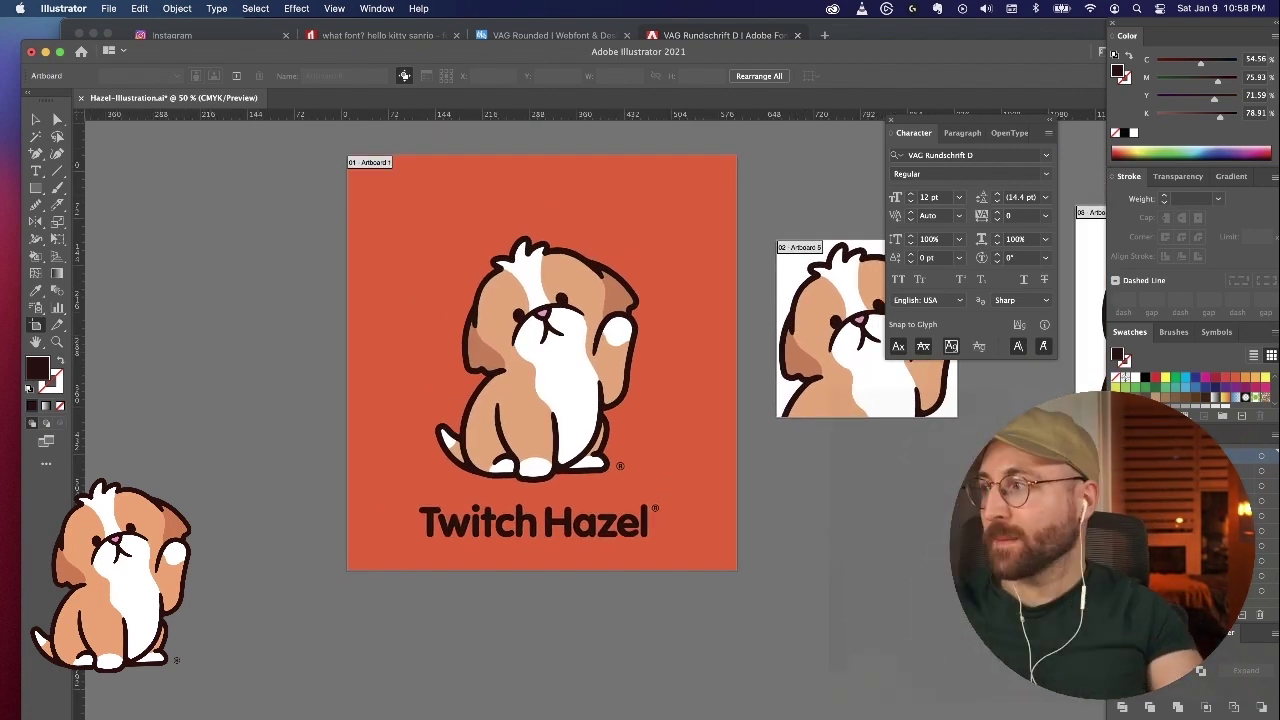
pyautogui.press('super+Tab')
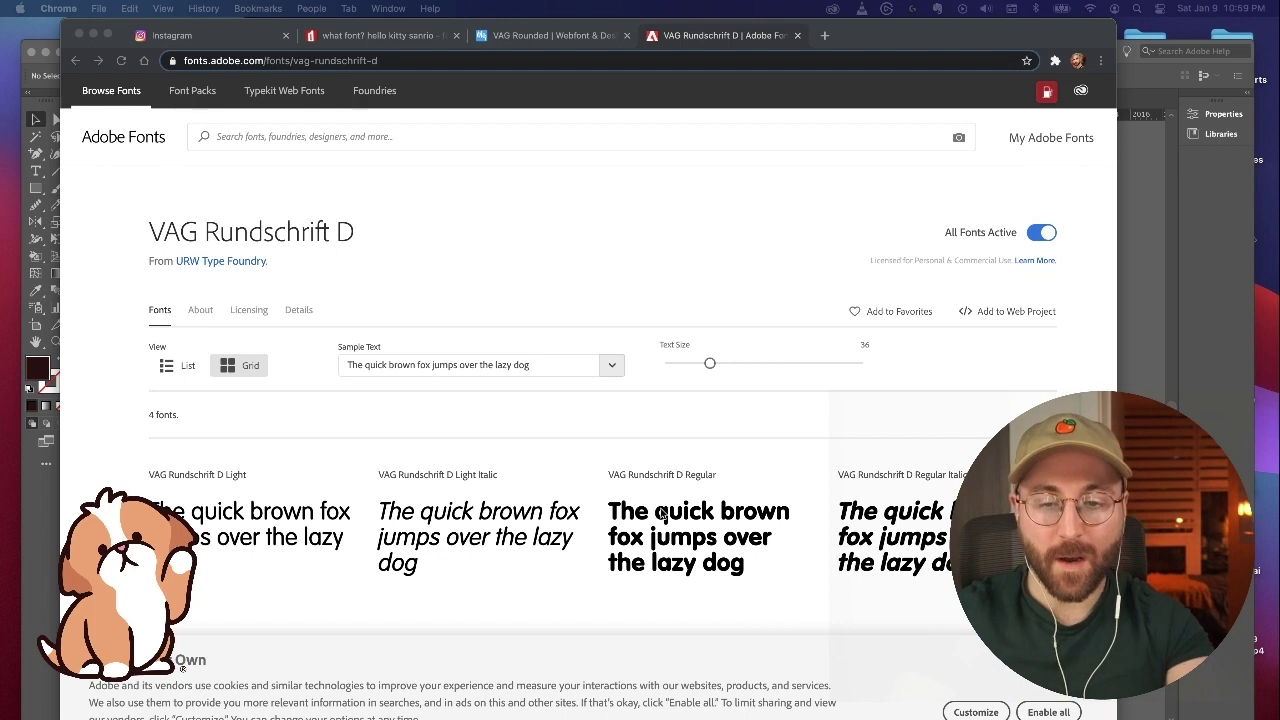
pyautogui.press('super+Tab')
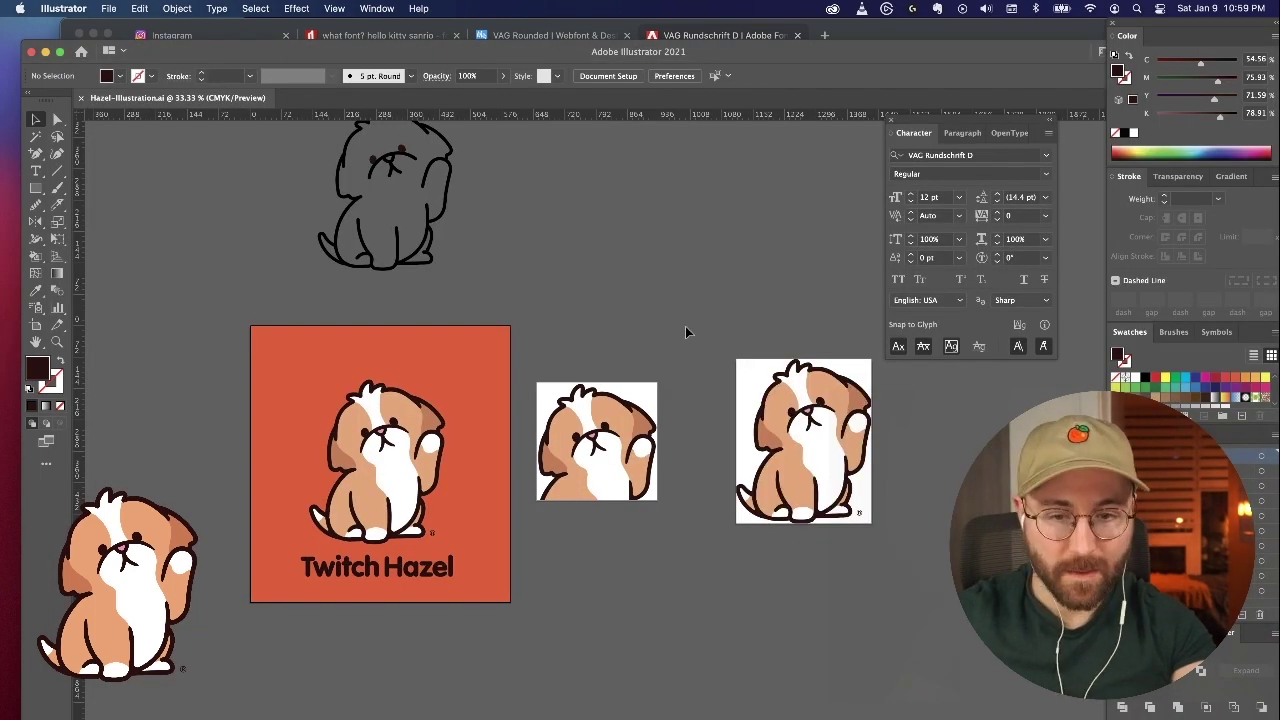
# Step: Place a second enlarged dark eye to the right of the nose on the spare puppy copy beside the white artboard, and compare both puppies
pyautogui.moveTo(686, 331); pyautogui.dragTo(786, 298)
pyautogui.press('super+equal')
pyautogui.press('super+equal')
pyautogui.press('super+equal')
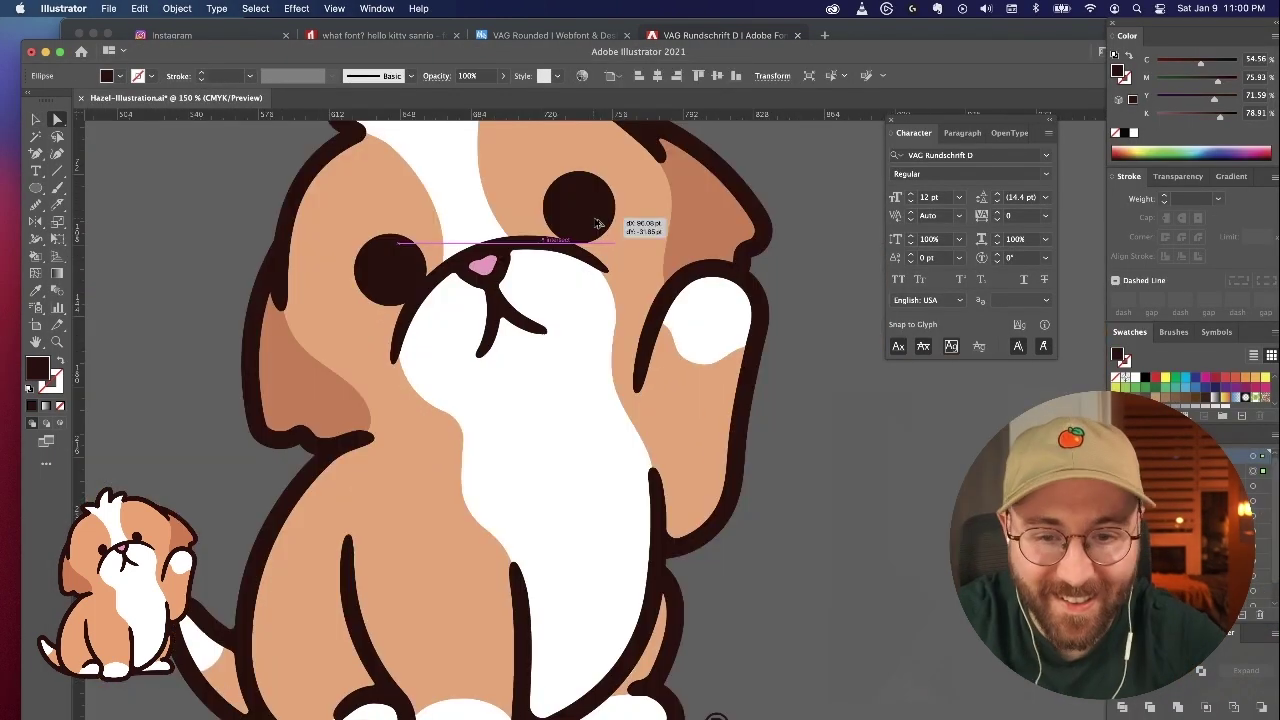
pyautogui.moveTo(597, 222); pyautogui.dragTo(586, 226)
pyautogui.click(839, 378)
pyautogui.scroll(-5, 839, 378)
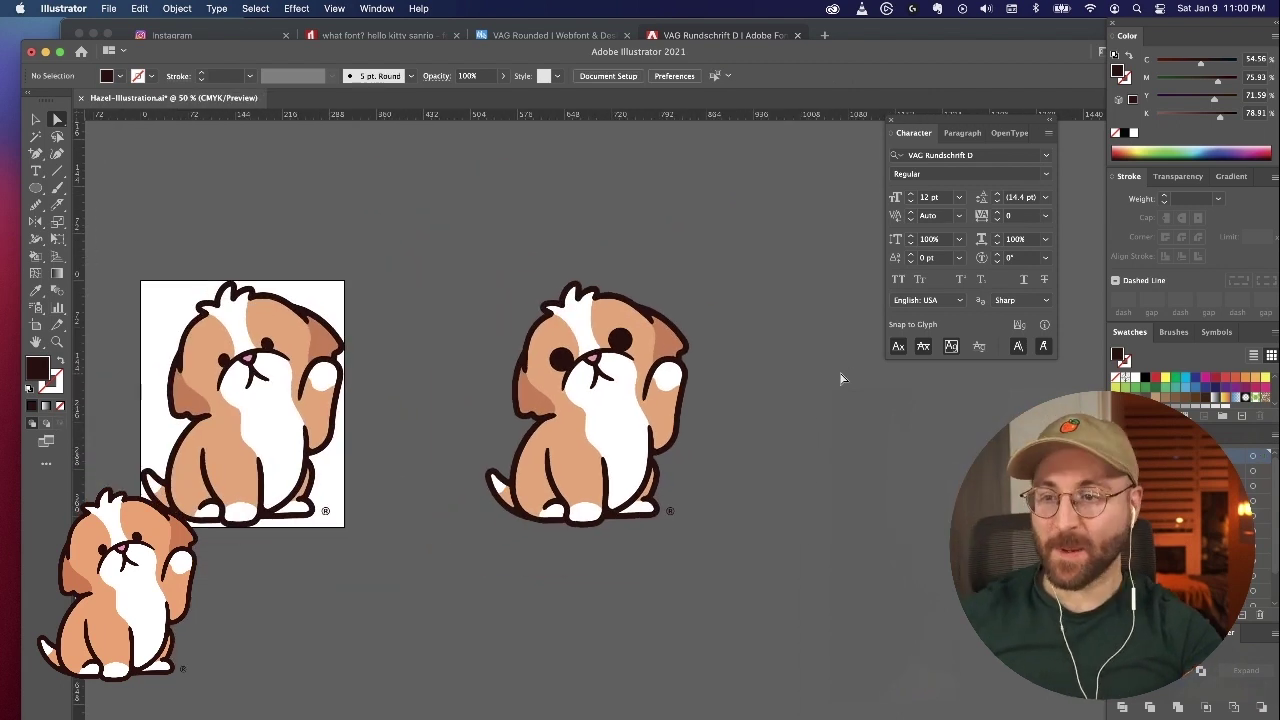
pyautogui.scroll(2, 840, 378)
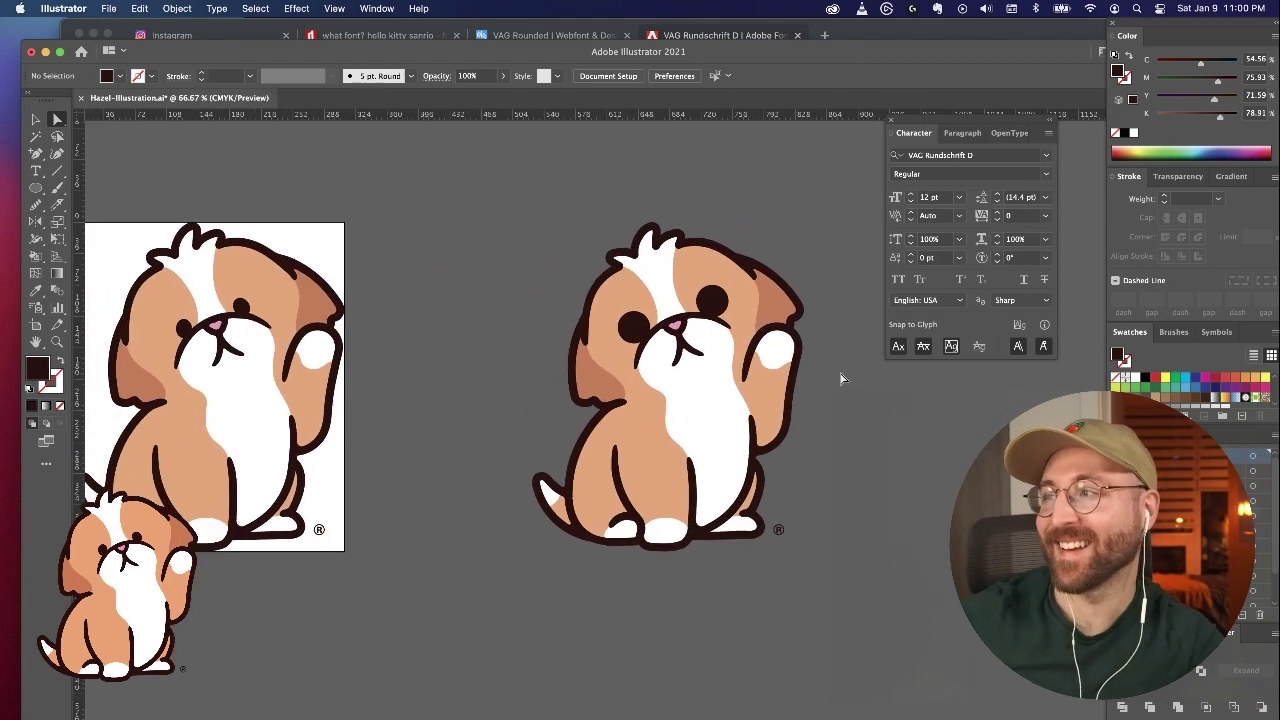